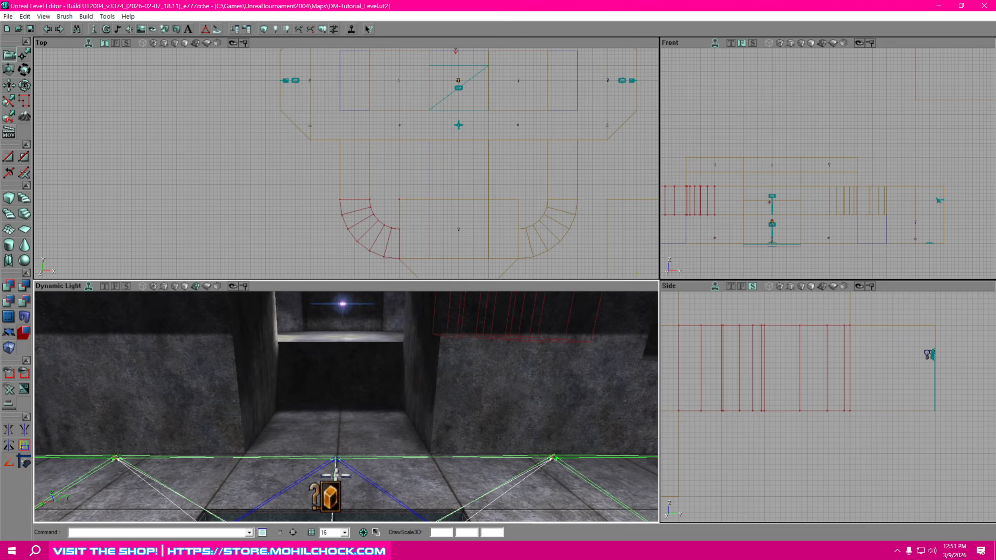
- Build a cube builder brush with the existing dimensions and centre it over the corridor between the two curved staircases
right_drag(399, 382, 398, 387)
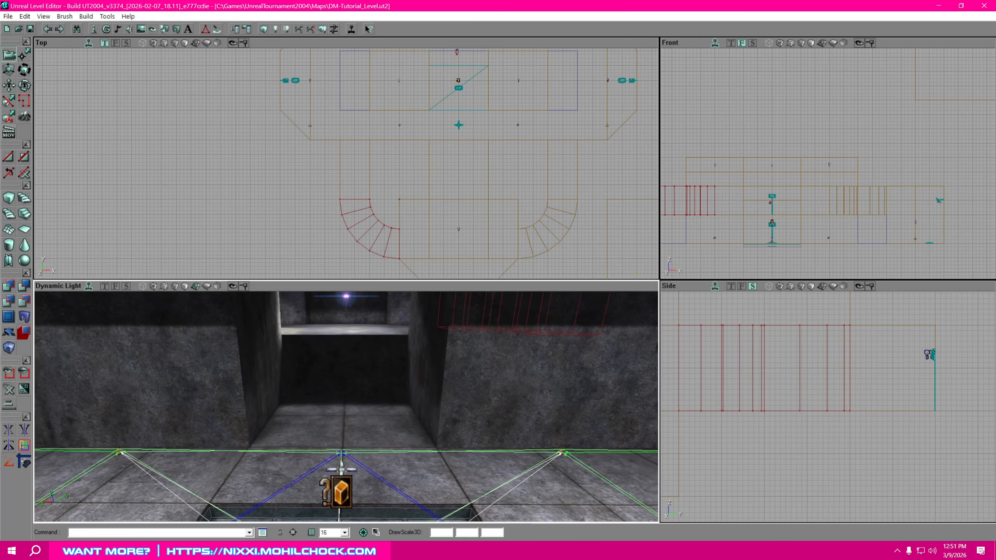
drag(398, 387, 399, 343)
right_drag(399, 343, 418, 380)
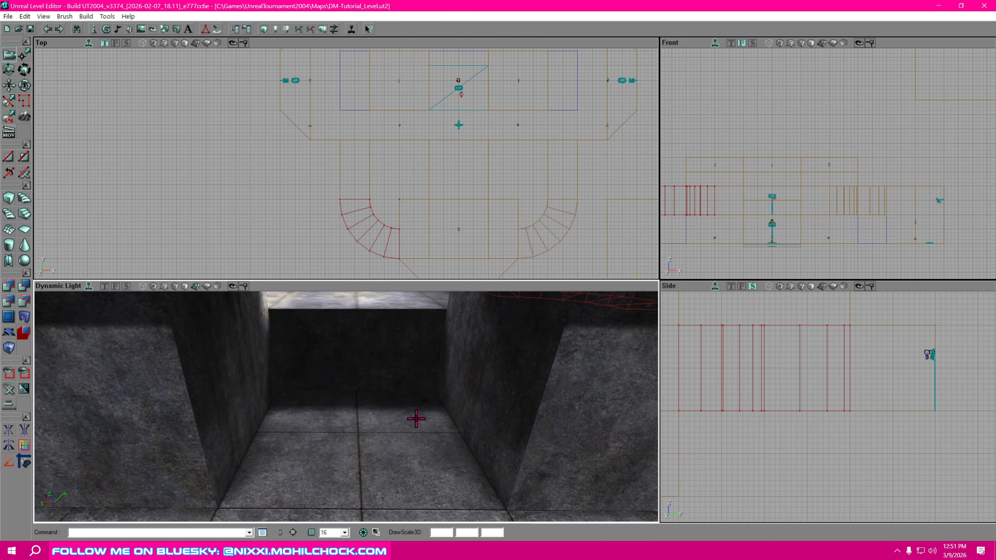
drag(476, 250, 274, 215)
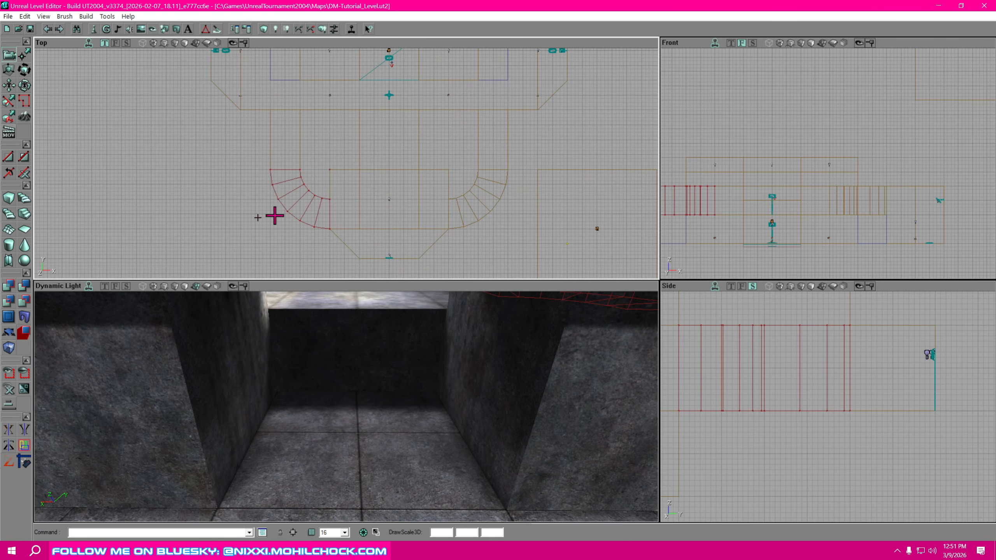
click(9, 199)
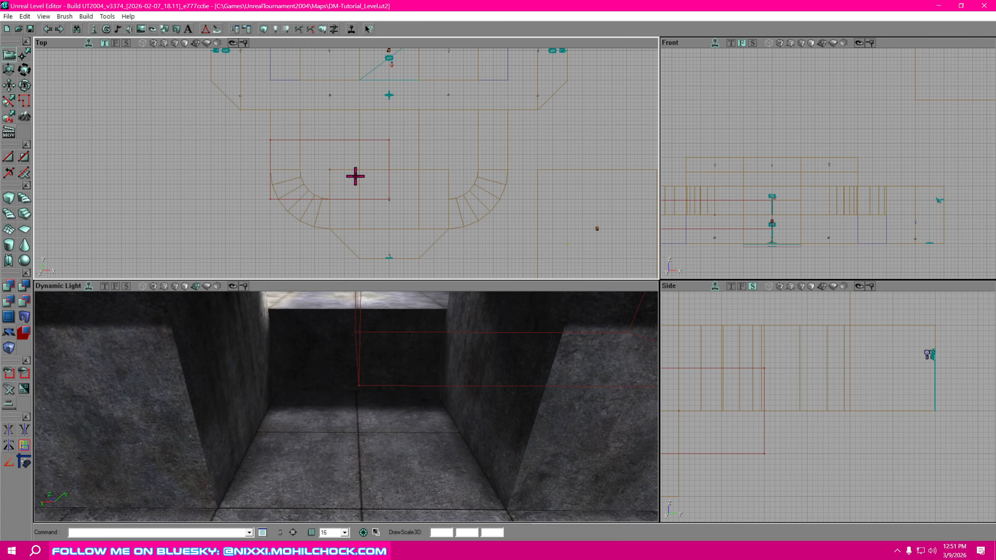
mouse_move(363, 184)
mouse_down()
mouse_move(345, 206)
mouse_move(402, 179)
mouse_up()
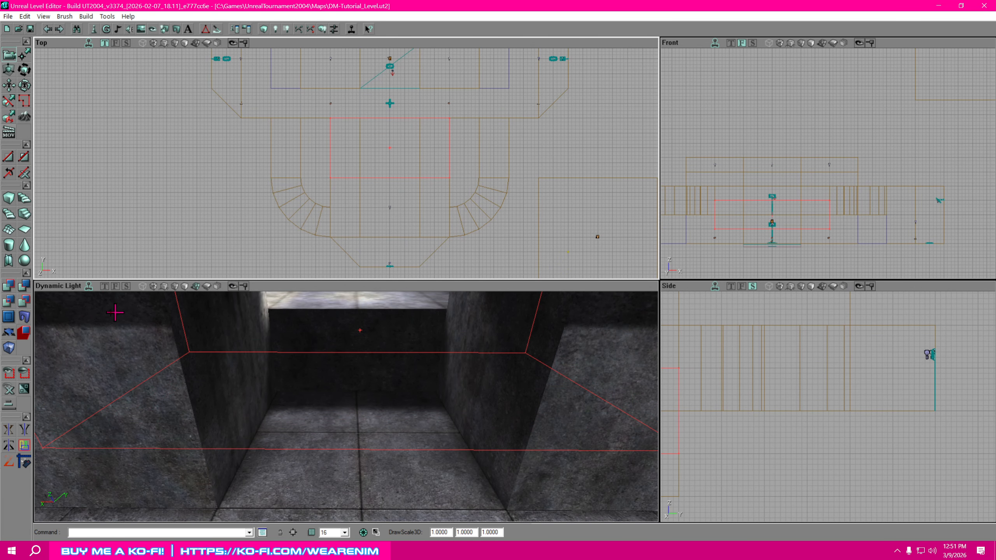
- Rebuild the cube builder brush with height 32, width 256 and breadth 512
right_click(7, 198)
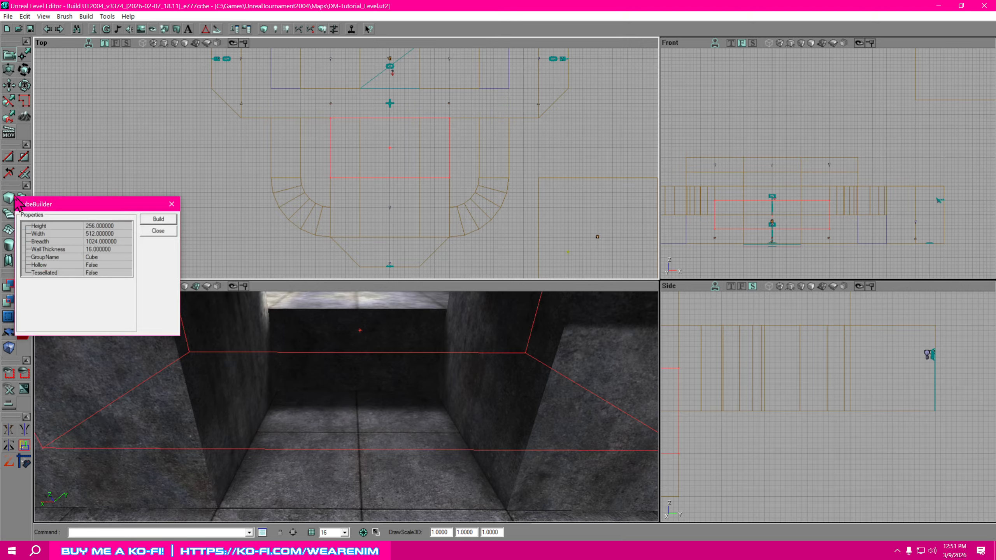
click(117, 226)
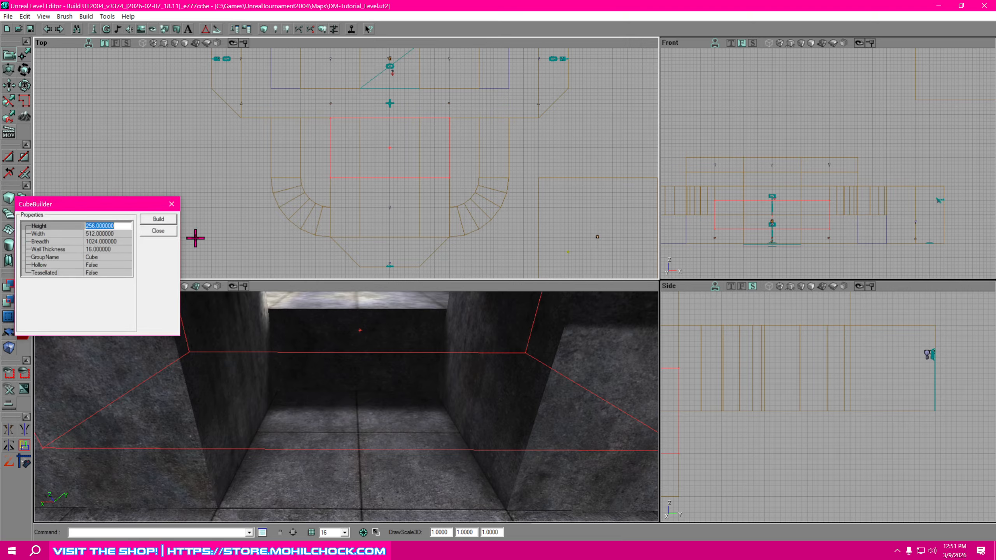
text(32)
click(118, 234)
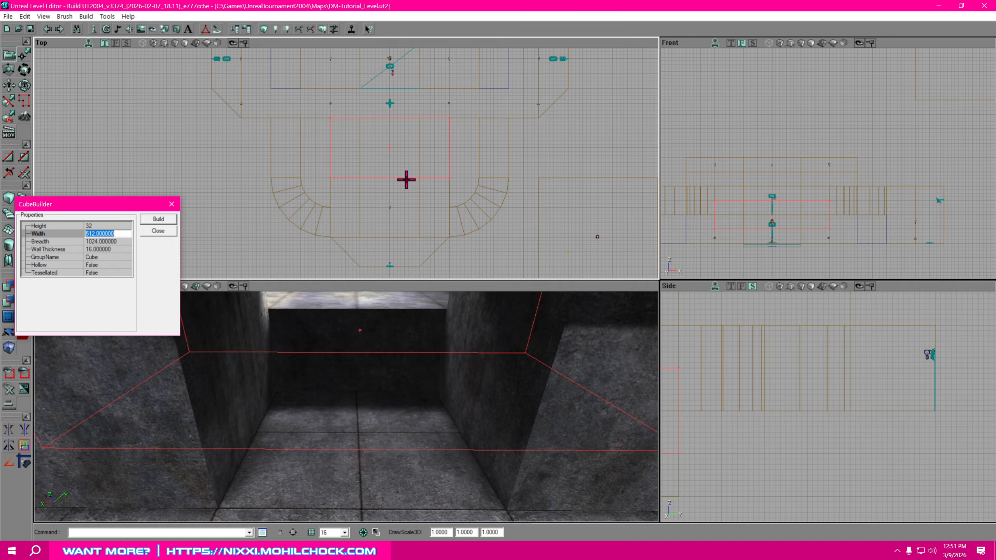
text(256)
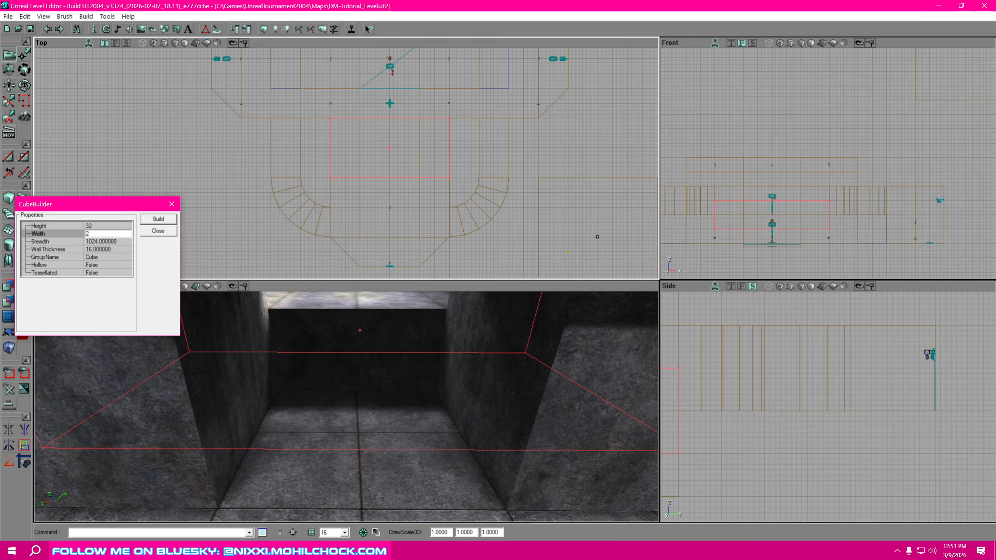
click(124, 241)
text(5)
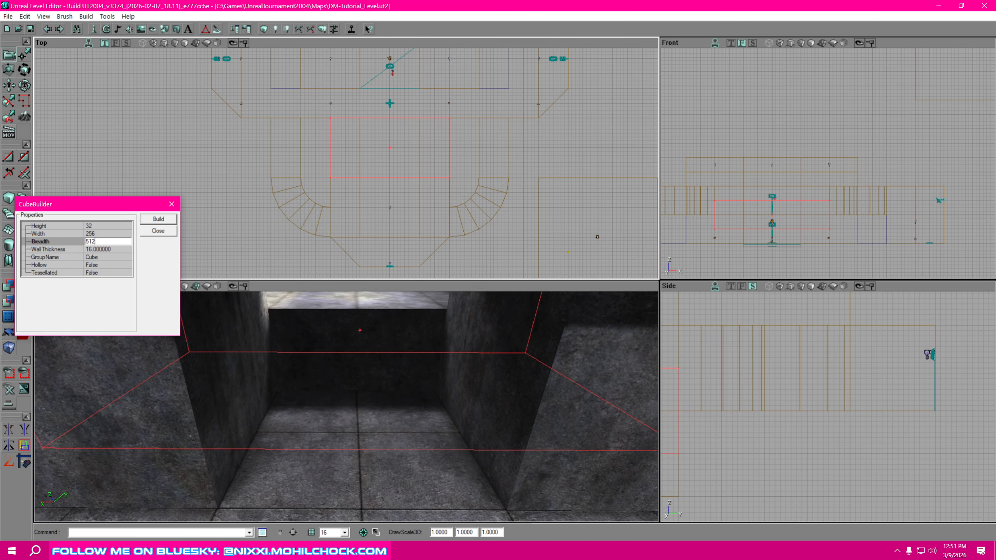
text(12)
click(159, 220)
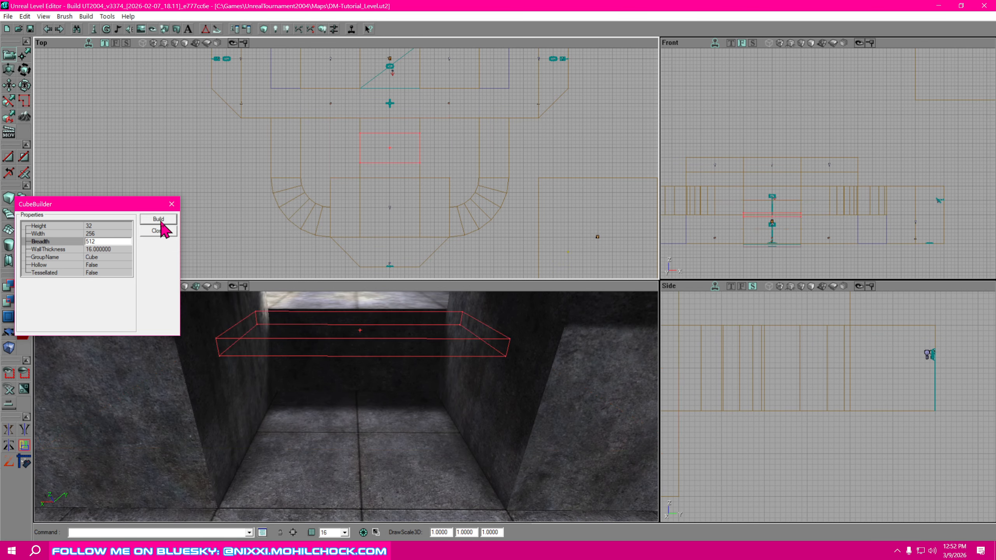
- Move the builder brush against the corridor's end wall and lower it until its top is flush with the floor
mouse_move(444, 177)
mouse_down()
mouse_move(466, 178)
mouse_move(393, 194)
mouse_move(399, 184)
mouse_move(398, 208)
mouse_up()
scroll(438, 189, up, 2)
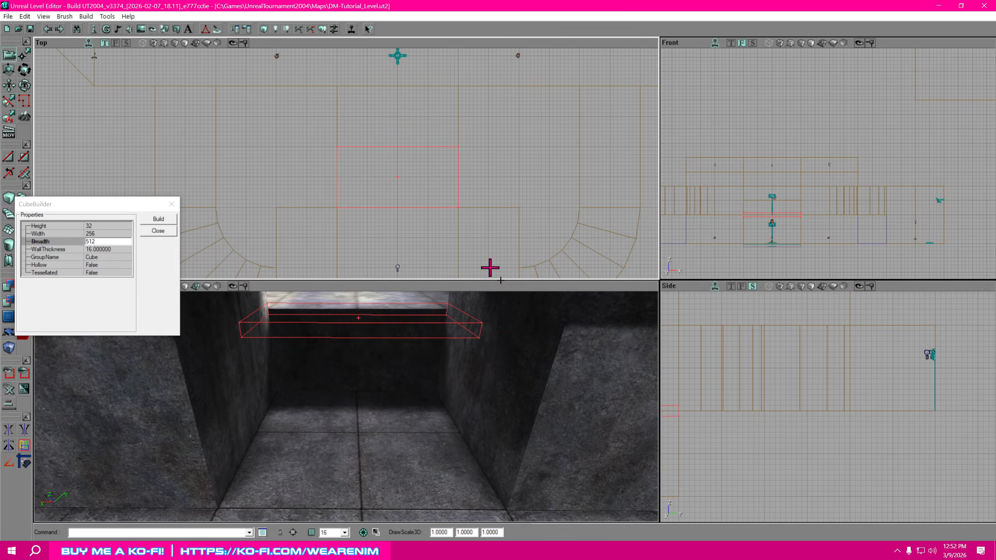
mouse_move(731, 419)
mouse_down()
mouse_move(723, 397)
mouse_move(825, 366)
mouse_move(924, 366)
mouse_up()
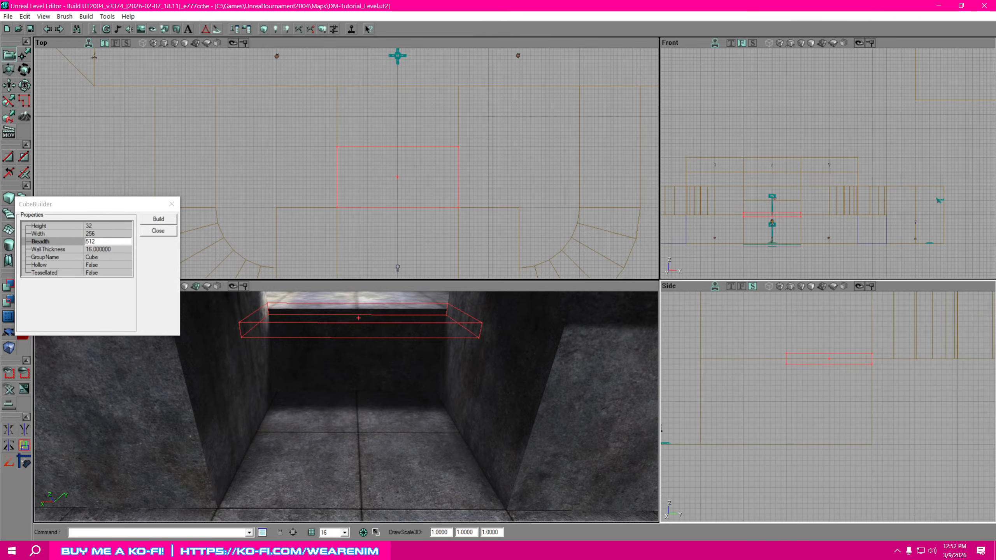
scroll(834, 443, down, 2)
scroll(835, 443, down, 2)
mouse_move(847, 439)
mouse_down()
mouse_move(841, 423)
mouse_move(800, 428)
mouse_up()
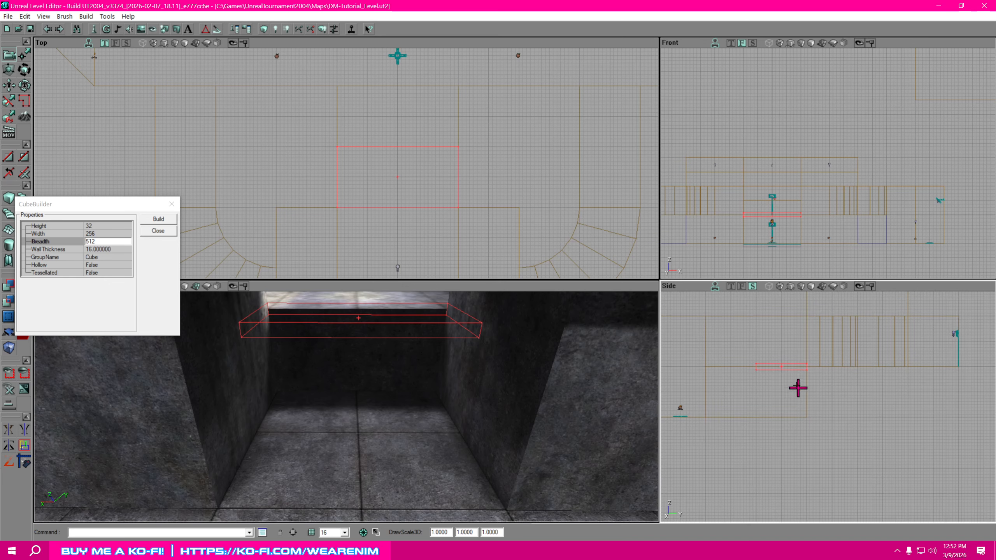
ctrl+drag(787, 372, 786, 425)
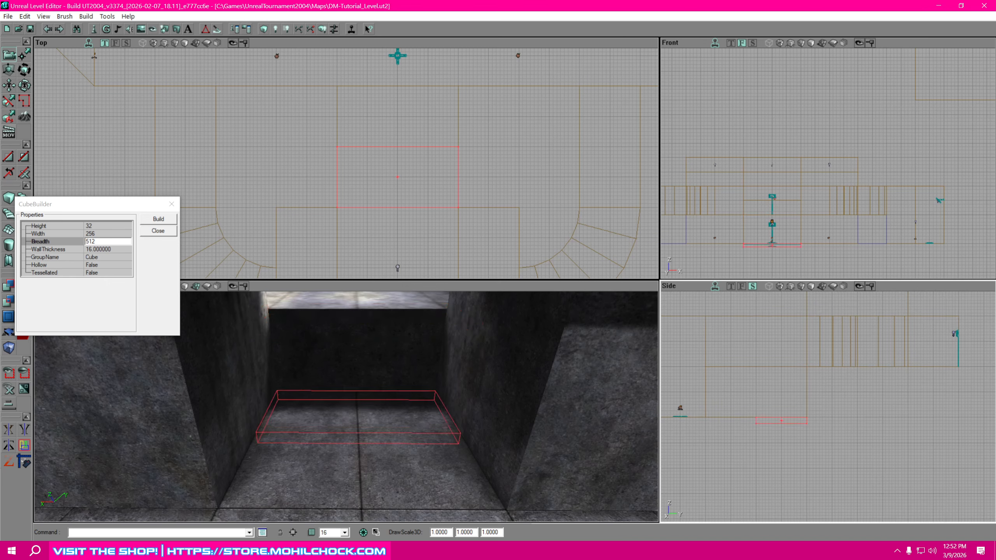
- Subtract the brush from the corridor floor, using the cel01HA ceiling texture, to cut a shallow recess
click(787, 442)
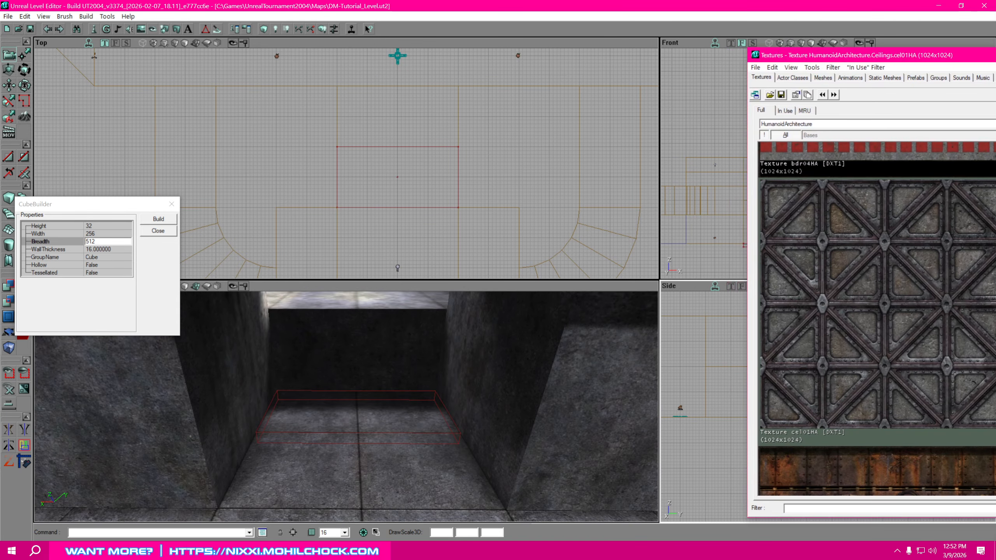
right_drag(480, 358, 510, 392)
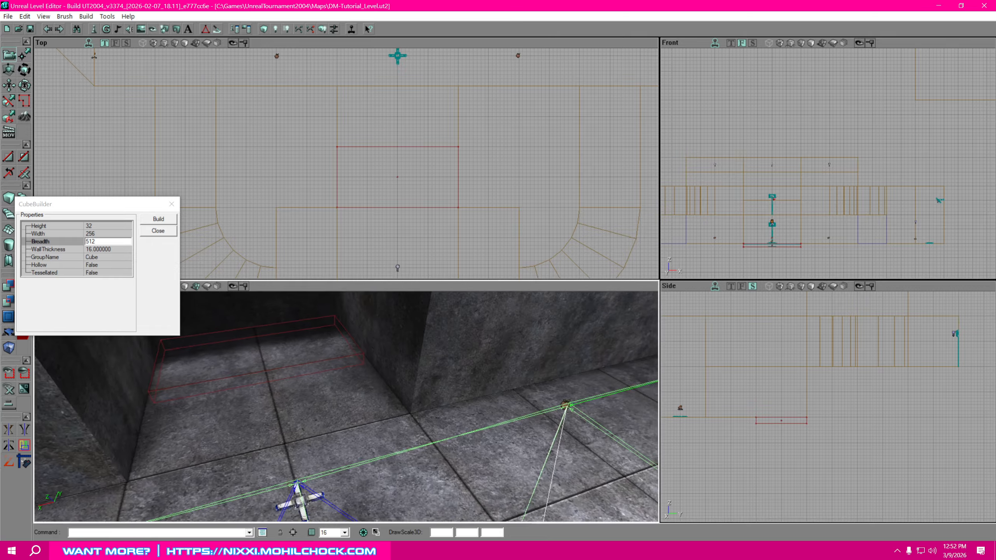
drag(509, 392, 480, 333)
right_drag(480, 334, 480, 353)
drag(445, 389, 449, 374)
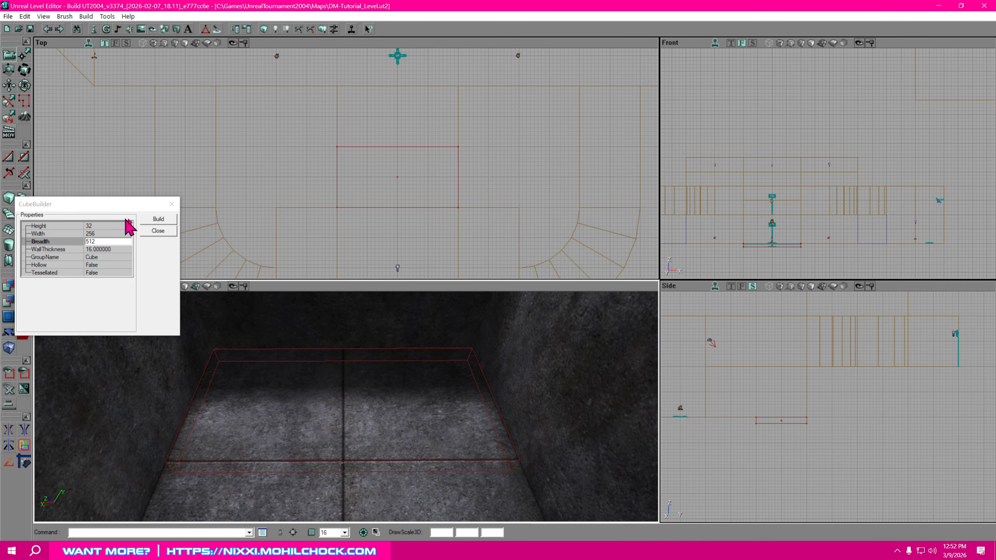
click(159, 231)
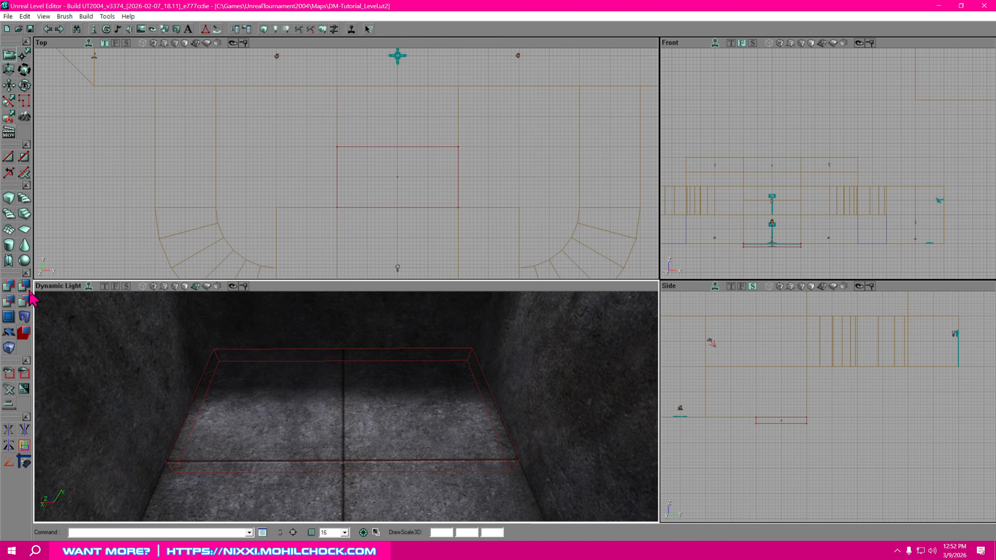
click(23, 288)
mouse_move(415, 421)
mouse_down()
mouse_move(487, 421)
mouse_move(471, 435)
mouse_move(518, 434)
mouse_move(501, 447)
mouse_move(455, 424)
mouse_move(455, 443)
mouse_up()
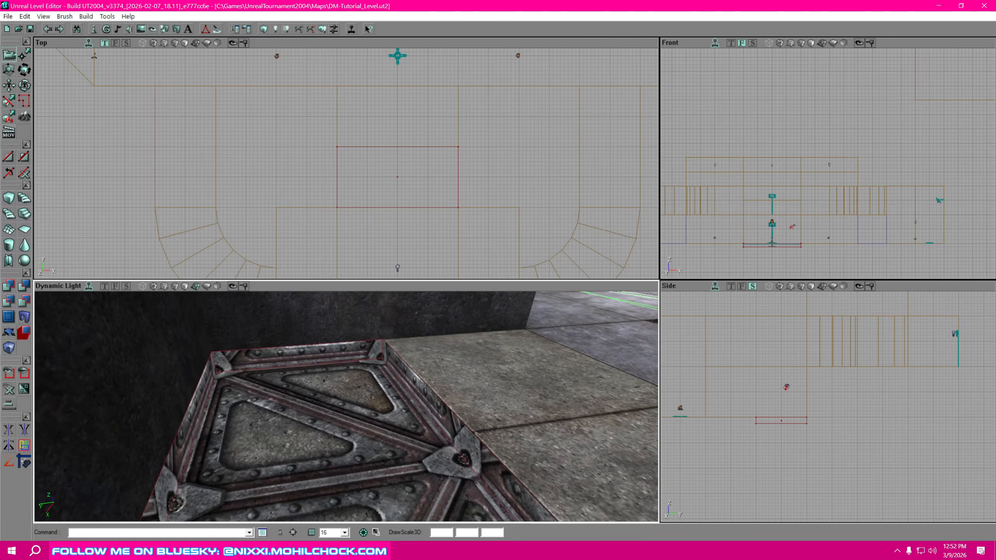
- Apply the HumanoidArchitecture flr08HA floor texture to one side face of the recess
click(454, 429)
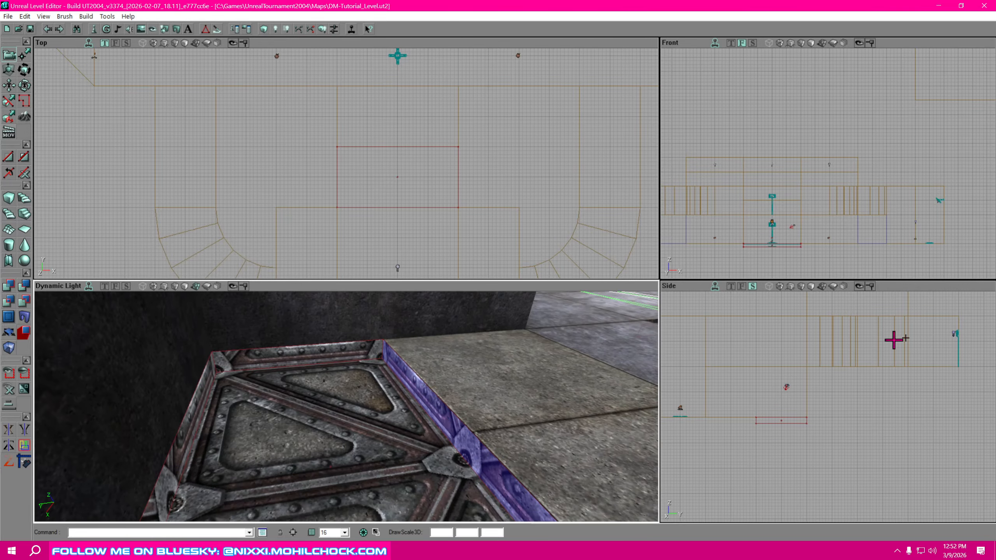
drag(995, 69, 849, 47)
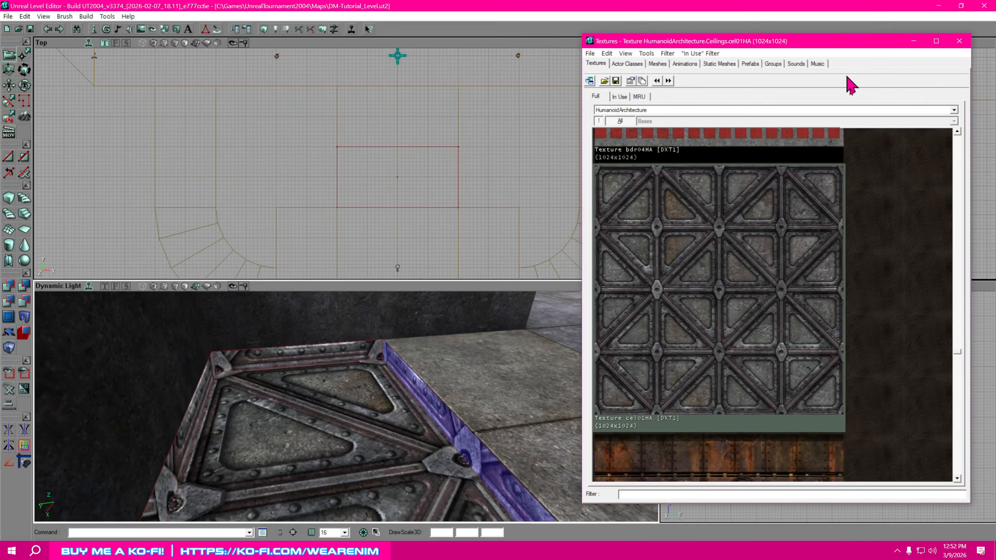
click(957, 479)
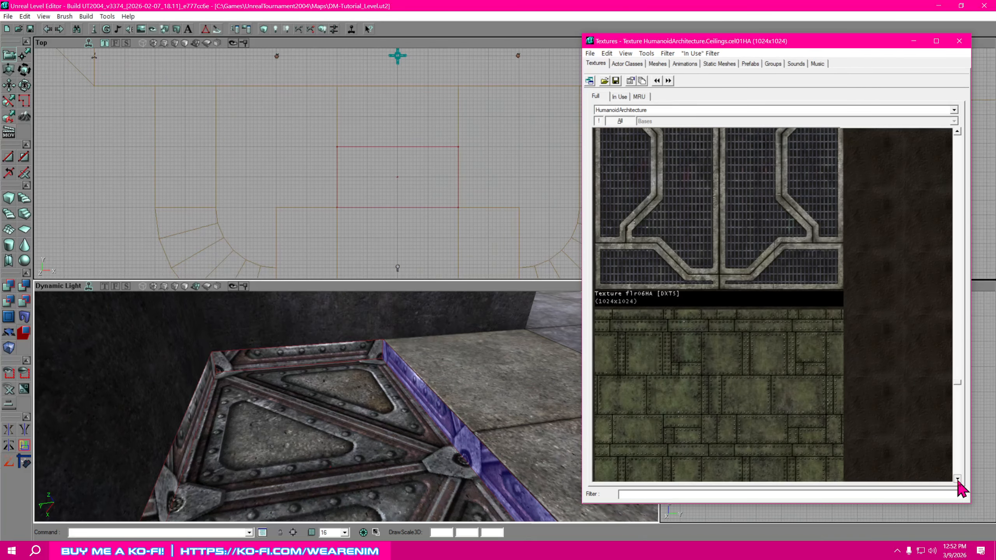
click(759, 393)
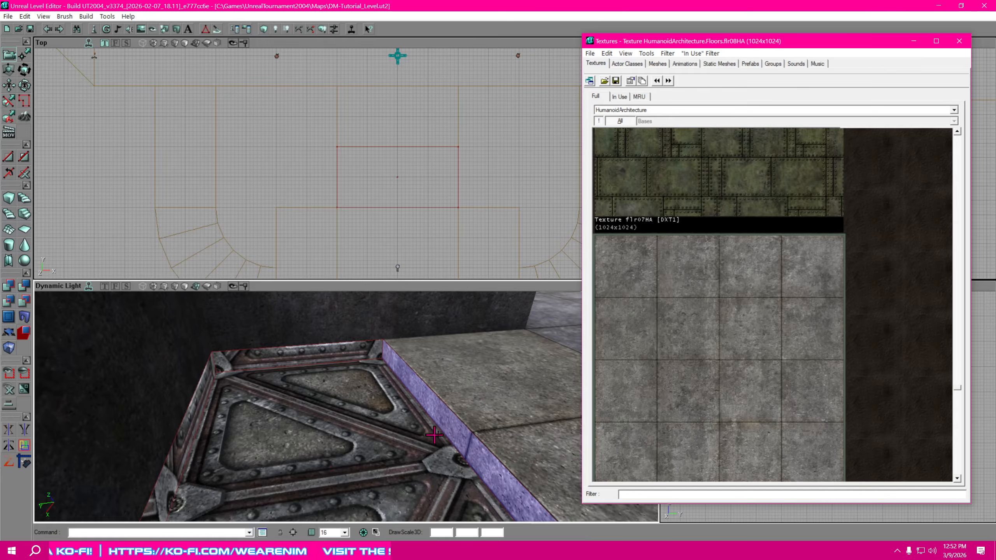
- Apply the HumanoidArchitecture bas02HAb base texture to the remaining side faces of the recess
click(249, 372)
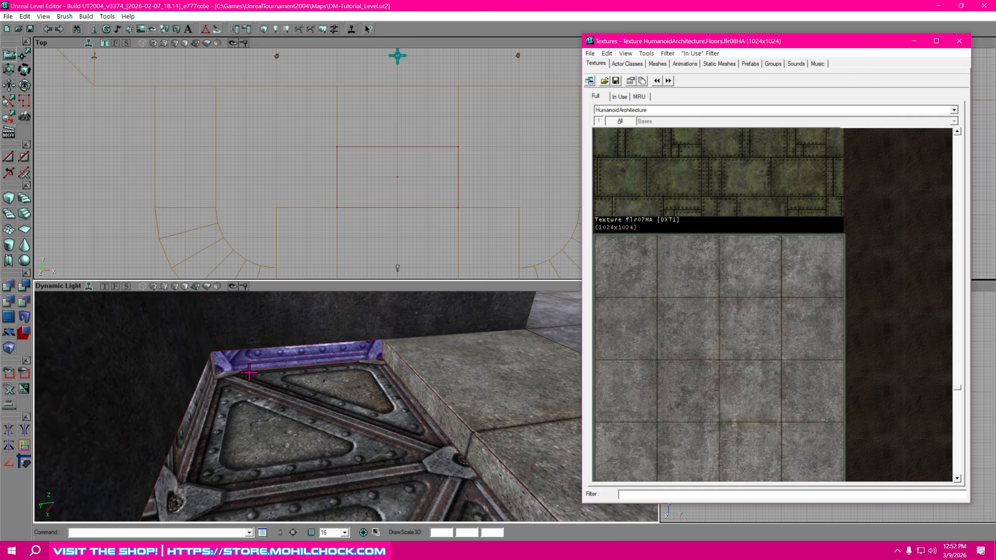
ctrl+click(195, 401)
drag(325, 388, 251, 361)
mouse_move(348, 456)
mouse_down()
mouse_move(275, 456)
mouse_move(348, 455)
mouse_up()
ctrl+click(346, 431)
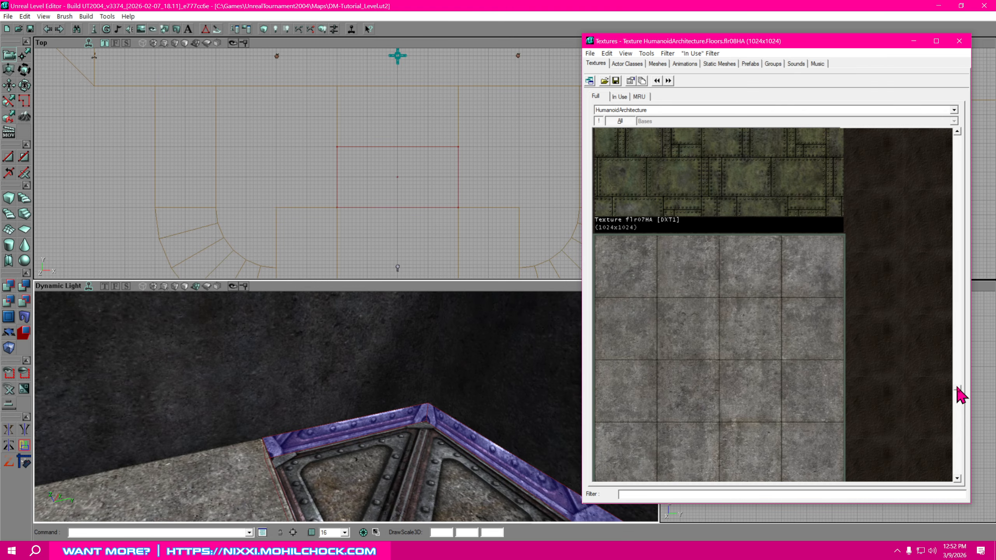
drag(957, 387, 970, 147)
click(768, 334)
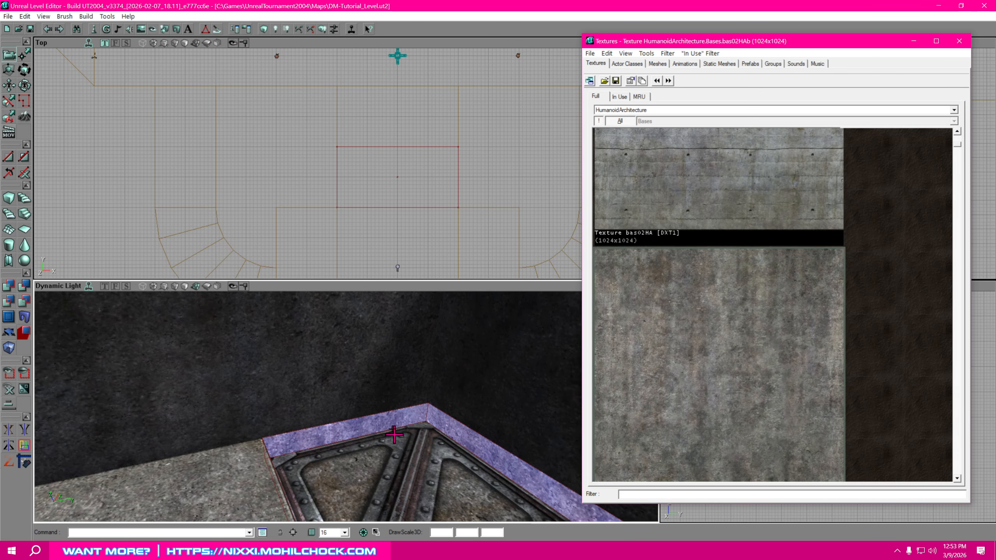
- Set the light map scale to 4.0 on all five recess surfaces and align their textures with Planar alignment
drag(394, 434, 388, 471)
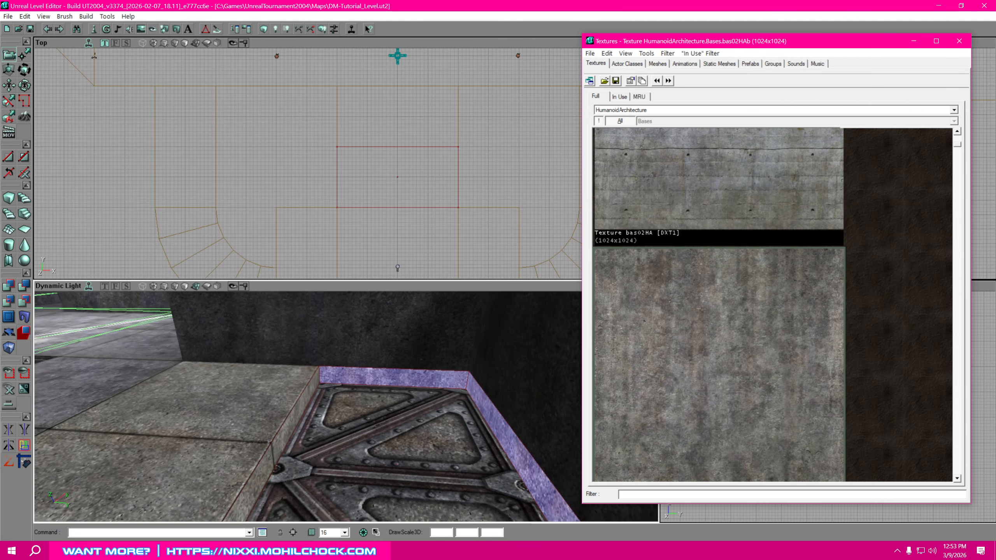
drag(388, 401, 387, 401)
ctrl+click(292, 424)
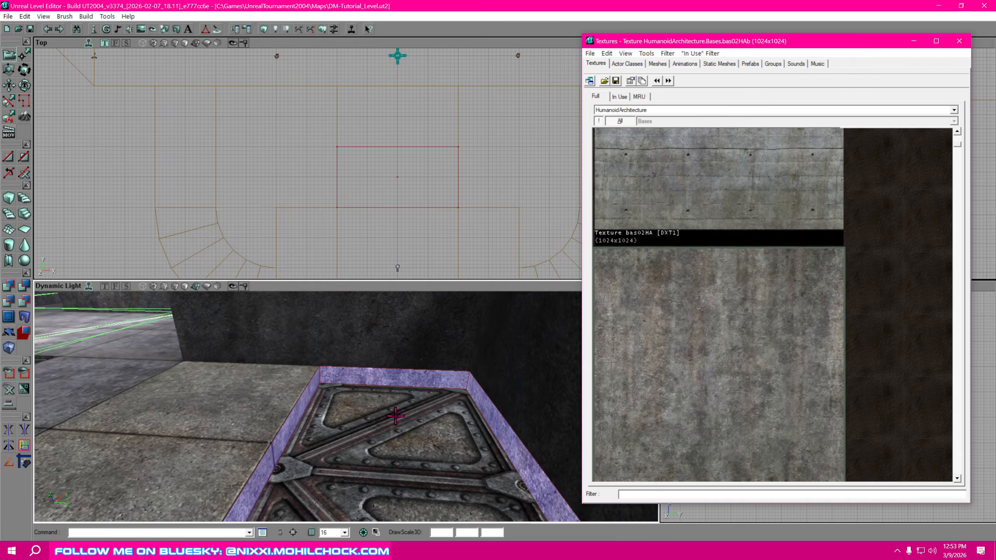
ctrl+click(397, 417)
right_drag(397, 416, 466, 425)
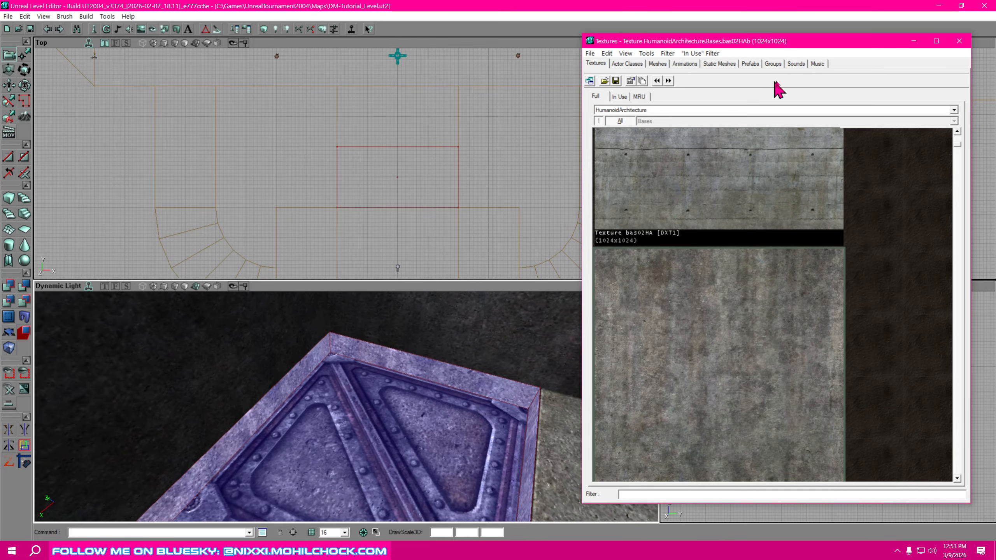
drag(848, 44, 995, 66)
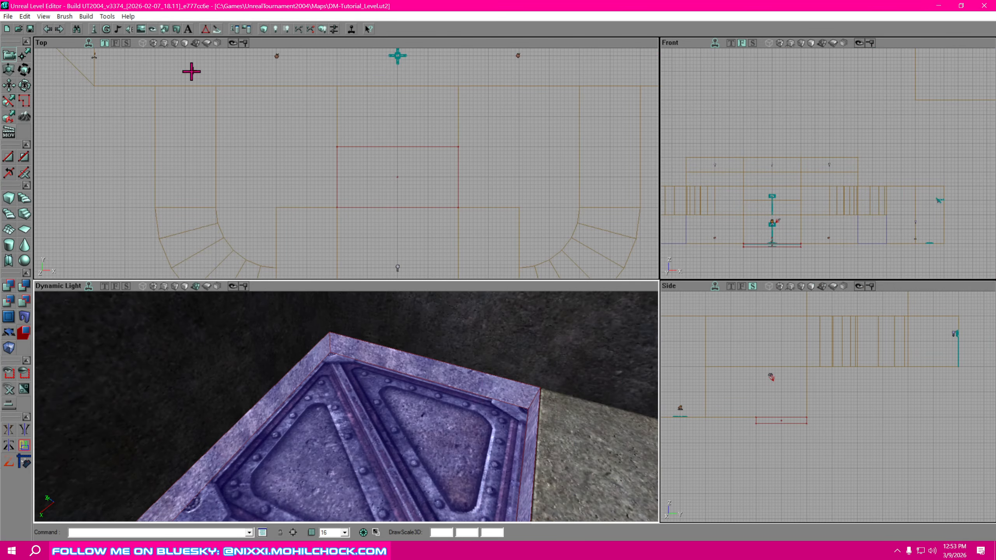
click(247, 30)
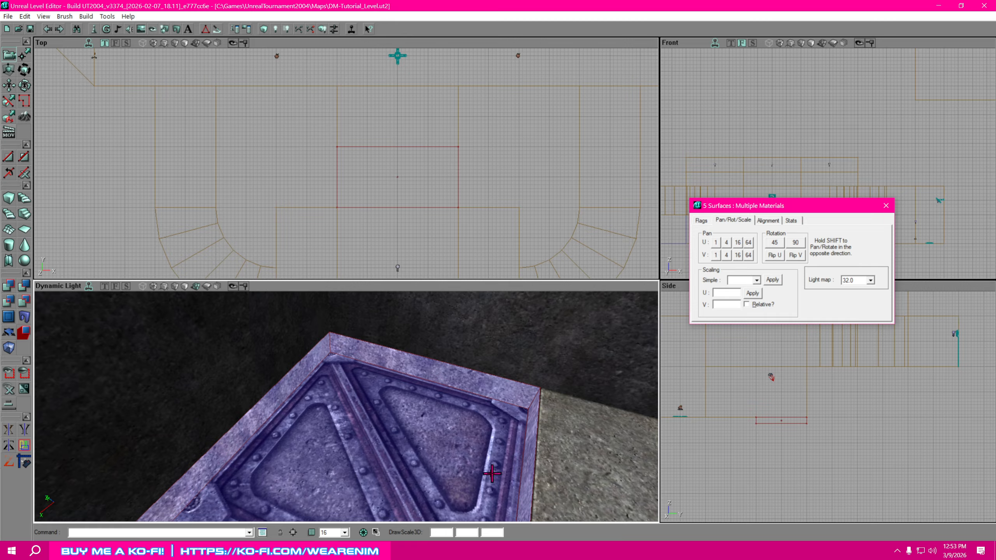
click(869, 280)
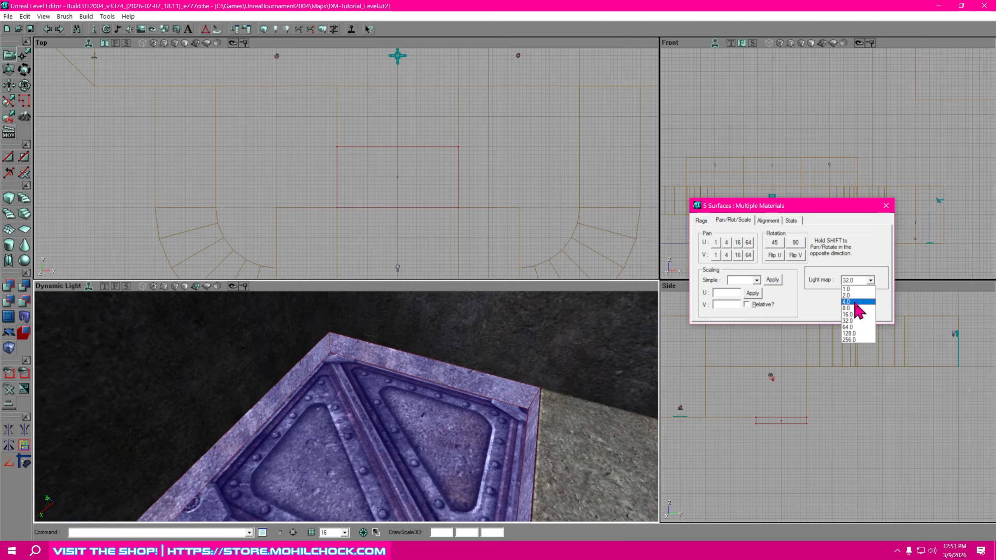
click(855, 302)
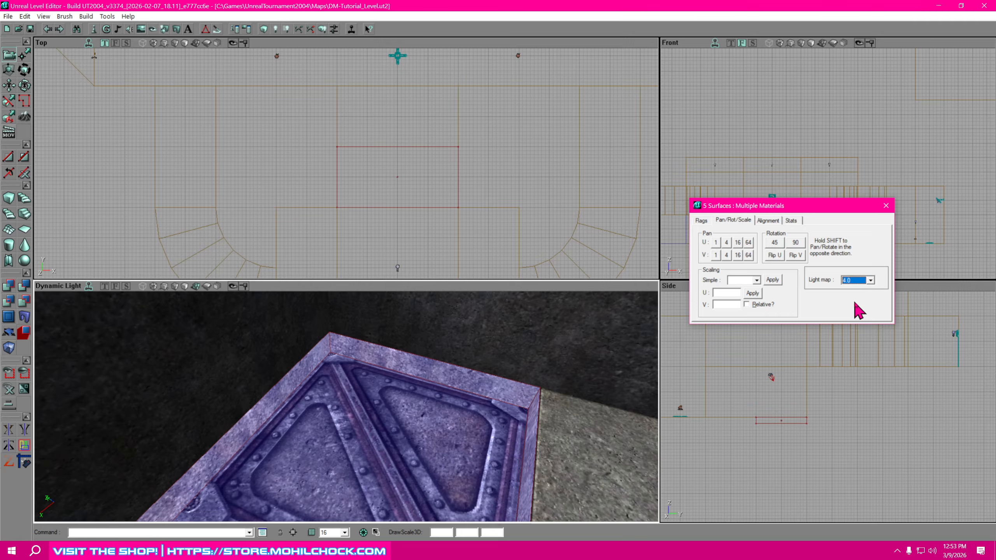
click(769, 221)
click(723, 317)
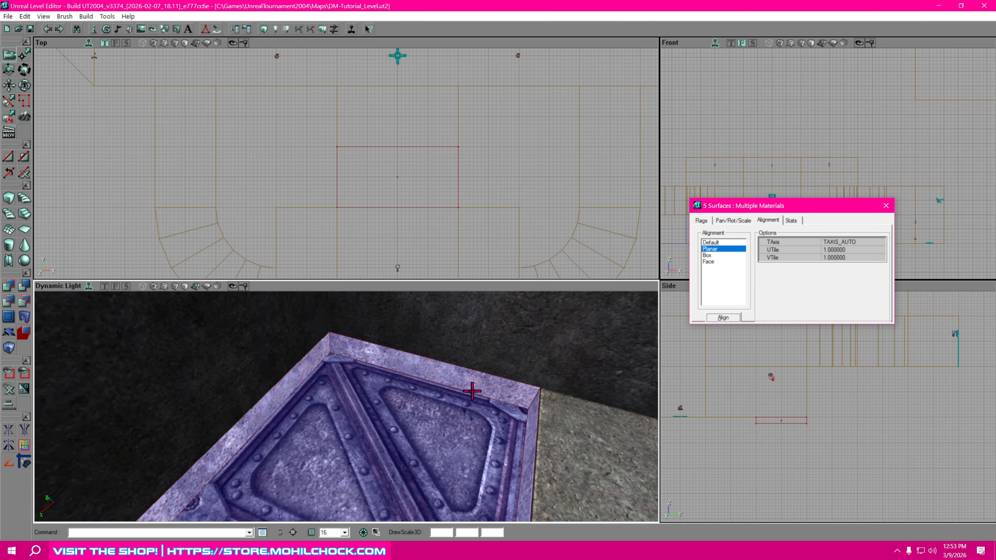
- Deselect the recess surfaces, then examine the texture alignment on its floor and sides from several angles
drag(439, 383, 439, 412)
right_drag(400, 404, 424, 375)
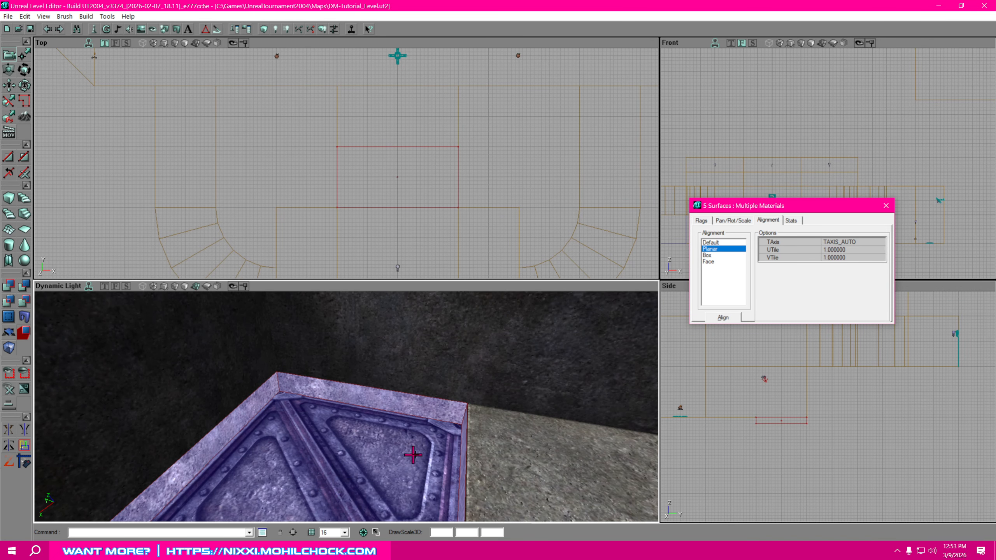
right_drag(413, 455, 348, 477)
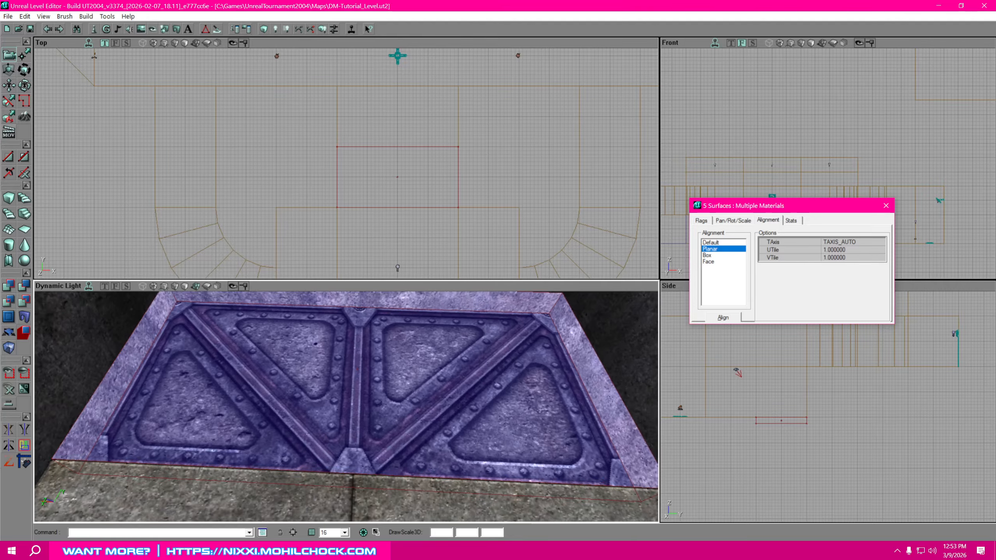
drag(410, 482, 410, 473)
key(shift+n)
right_drag(422, 442, 433, 417)
drag(433, 416, 358, 501)
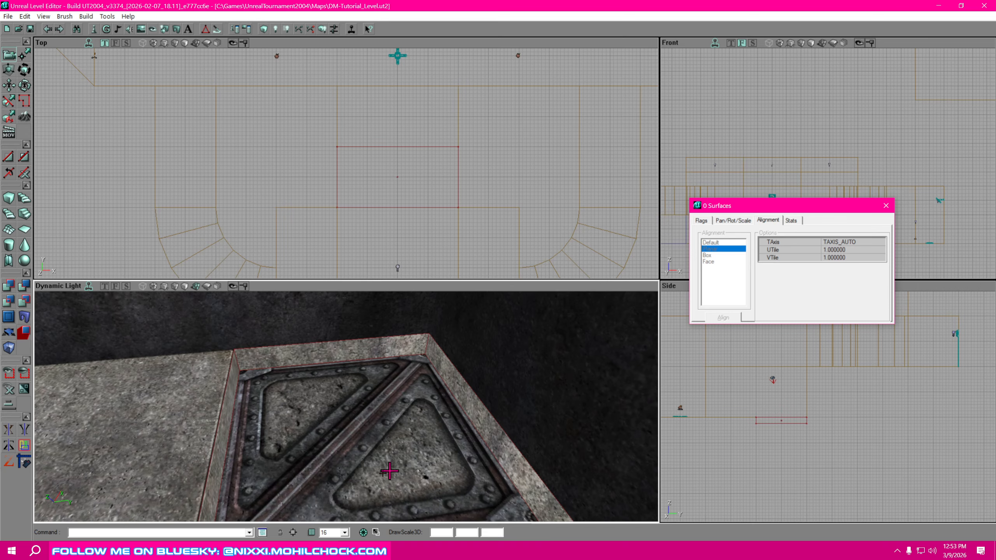
mouse_move(383, 427)
right_down()
mouse_move(384, 401)
mouse_move(383, 451)
mouse_move(387, 439)
right_up()
mouse_move(387, 439)
mouse_down()
mouse_move(387, 416)
mouse_move(372, 439)
mouse_up()
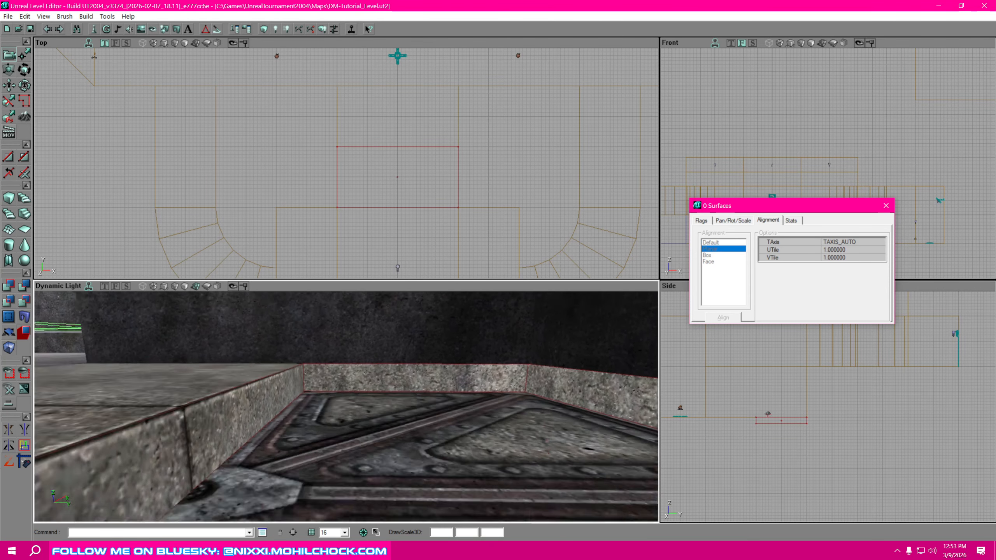
right_drag(372, 439, 424, 428)
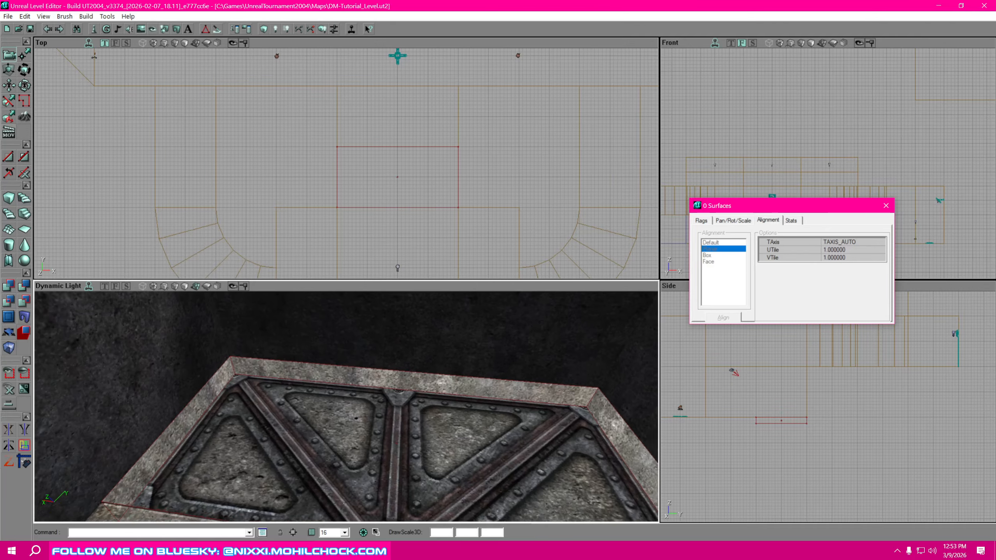
drag(424, 427, 412, 459)
right_drag(412, 459, 382, 412)
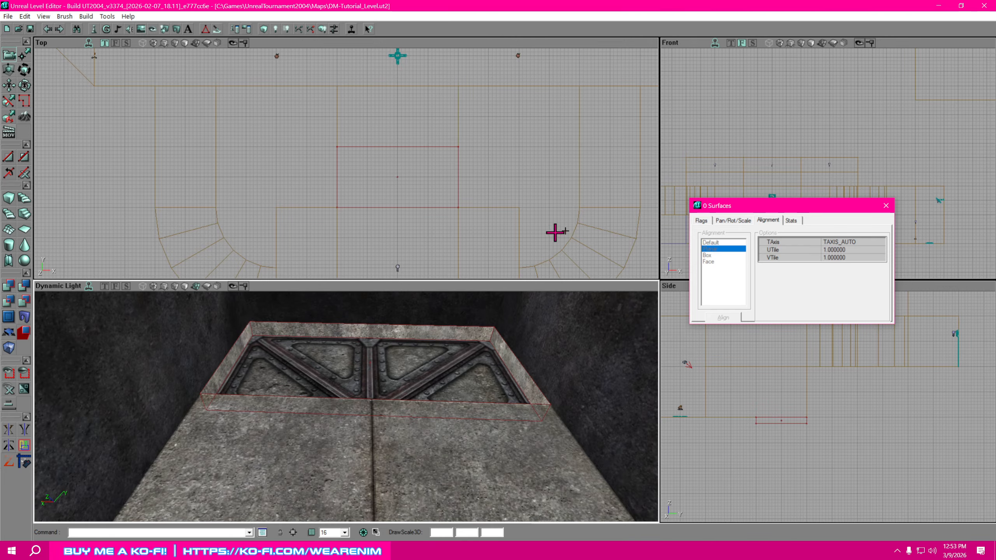
click(887, 209)
- Select the builder brush over the recess for vertex editing and set the drag grid size to 8
mouse_move(585, 223)
mouse_down()
mouse_move(649, 207)
mouse_move(626, 236)
mouse_up()
scroll(576, 233, up, 3)
drag(547, 225, 339, 146)
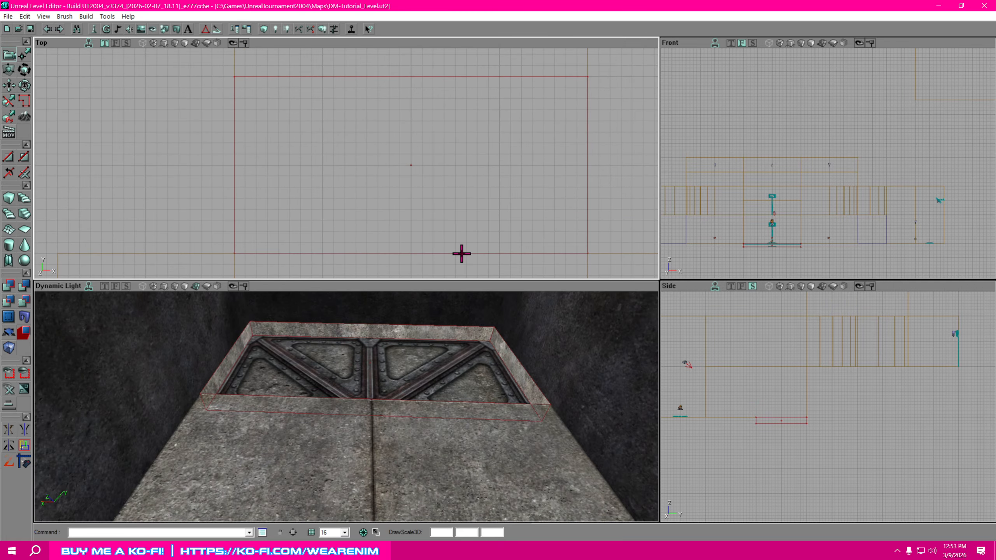
click(462, 254)
drag(469, 224, 502, 237)
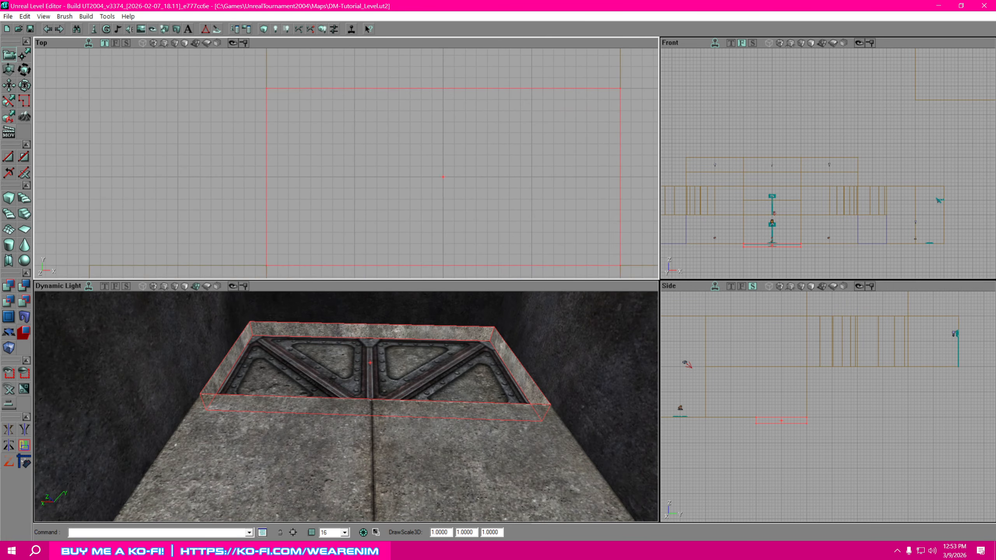
scroll(468, 221, down, 1)
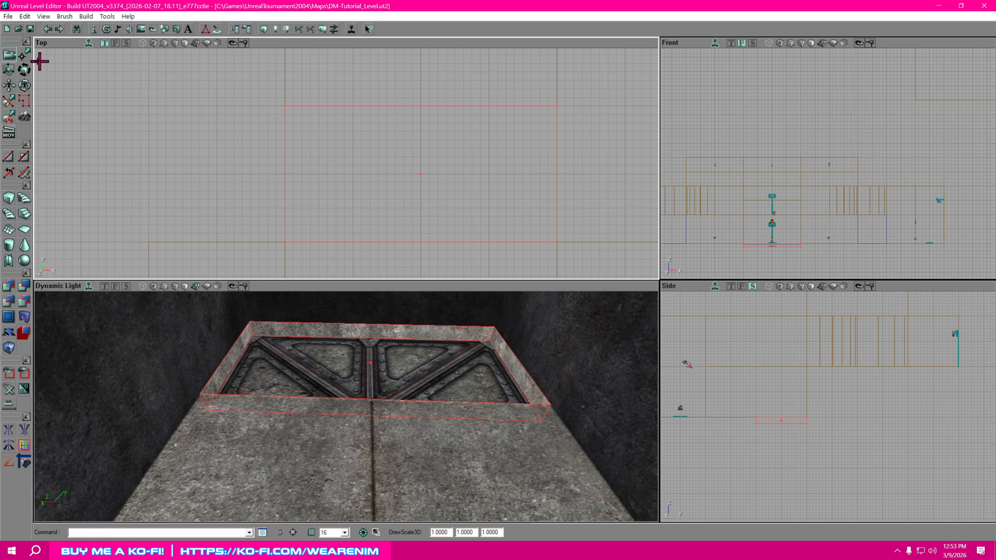
click(23, 55)
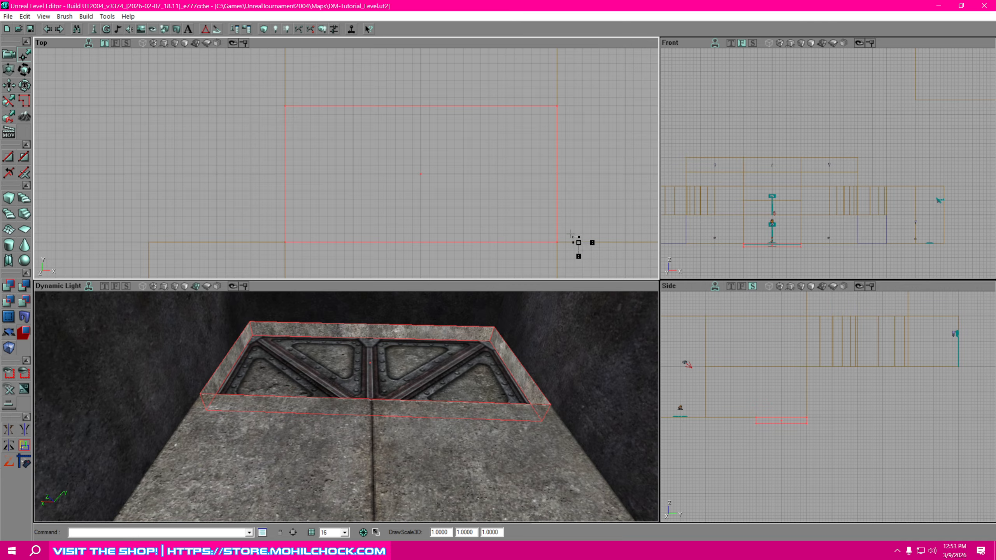
click(345, 532)
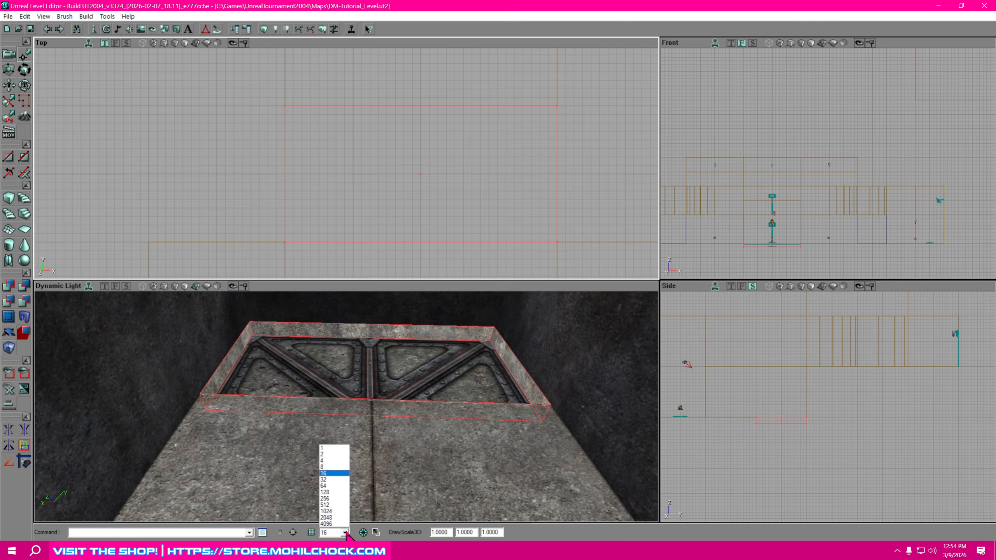
click(334, 467)
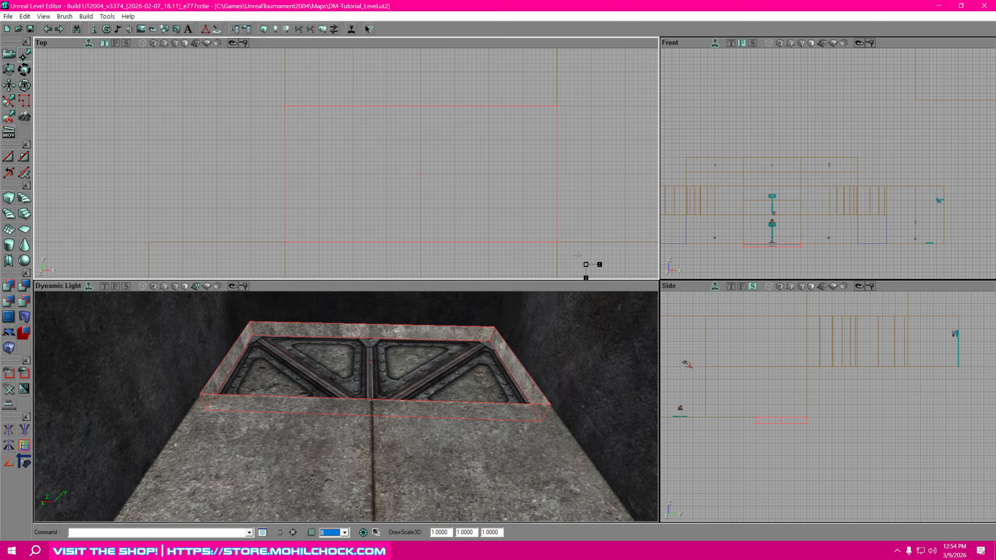
- Move the vertices of all four sides of the builder brush inward by one 8-unit grid step
ctrl+alt+drag(578, 255, 531, 69)
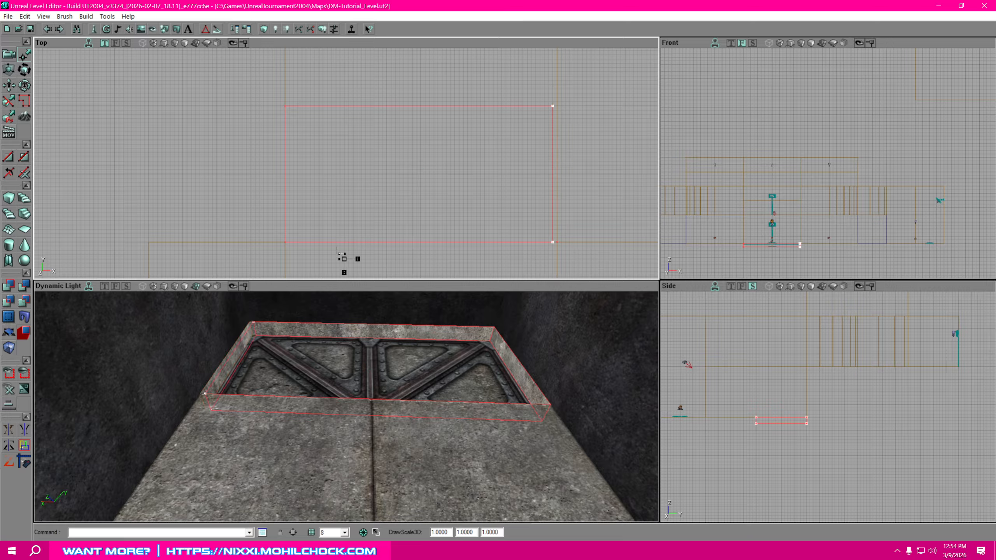
ctrl+alt+drag(277, 251, 304, 91)
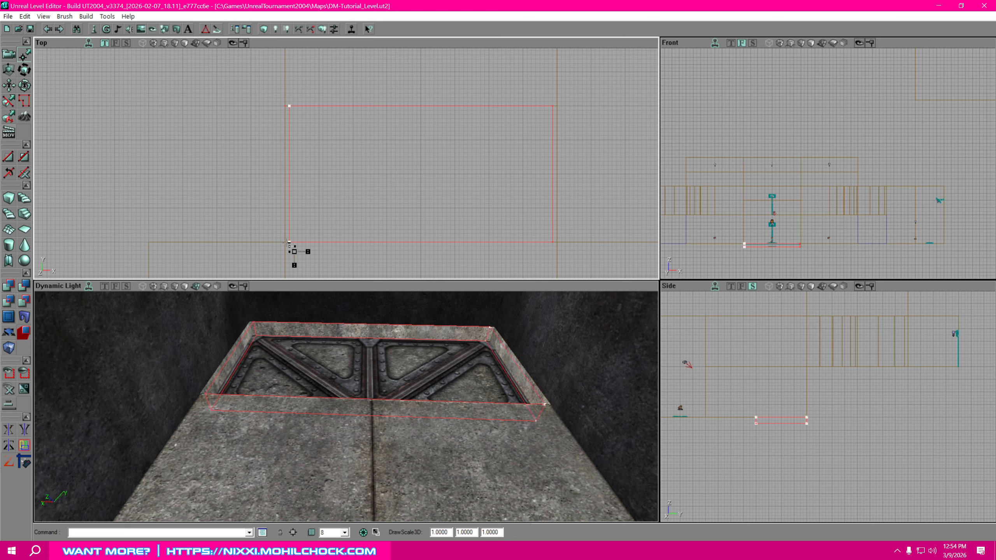
mouse_move(560, 248)
ctrl+alt+mouse_down()
mouse_move(295, 231)
mouse_move(265, 238)
mouse_move(290, 238)
ctrl+alt+mouse_up()
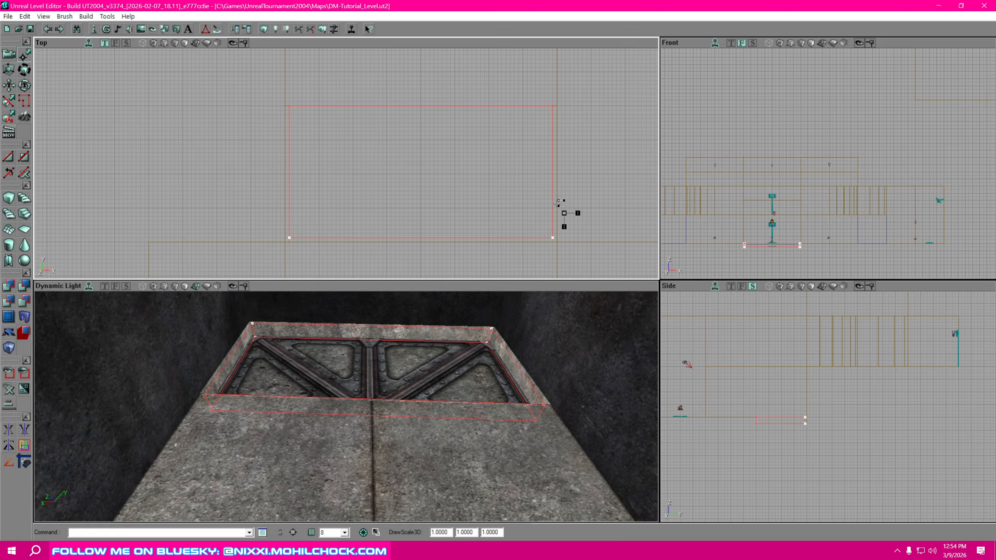
ctrl+alt+drag(573, 113, 277, 85)
ctrl+drag(289, 106, 290, 110)
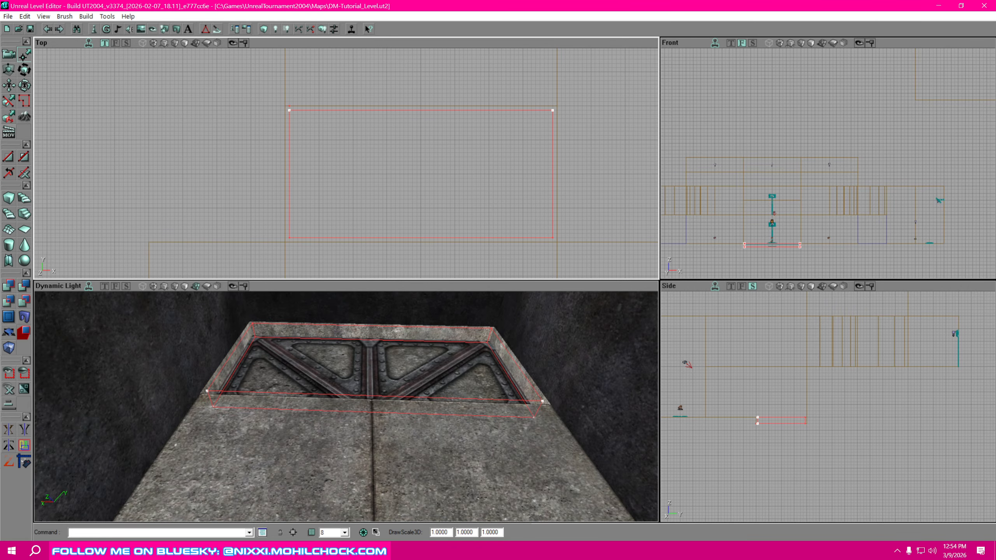
click(518, 183)
mouse_move(522, 201)
mouse_down()
mouse_move(498, 195)
mouse_move(505, 220)
mouse_move(500, 189)
mouse_up()
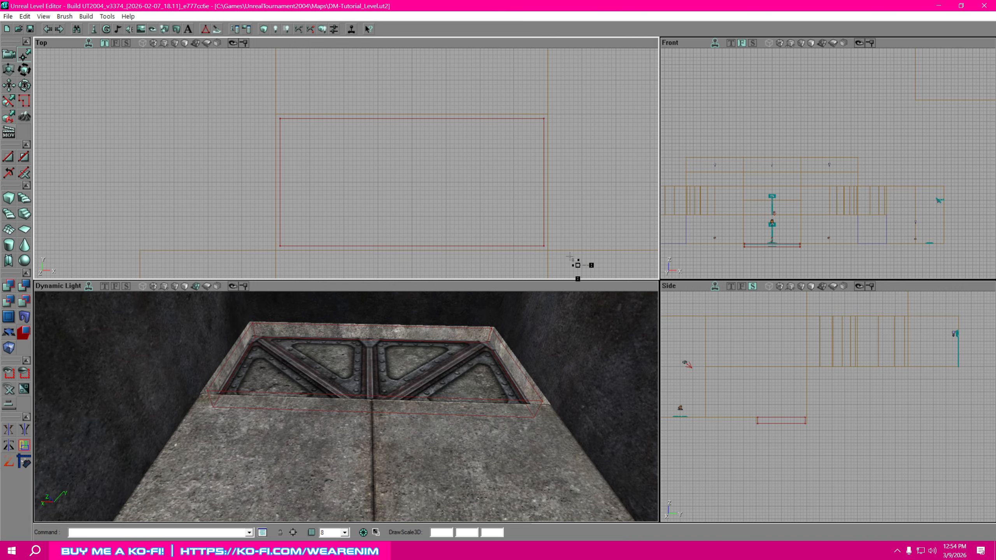
- Narrow the builder brush to a strip about three grid steps wide along the recess's left short side as seen from above
ctrl+alt+drag(566, 260, 509, 106)
click(547, 245)
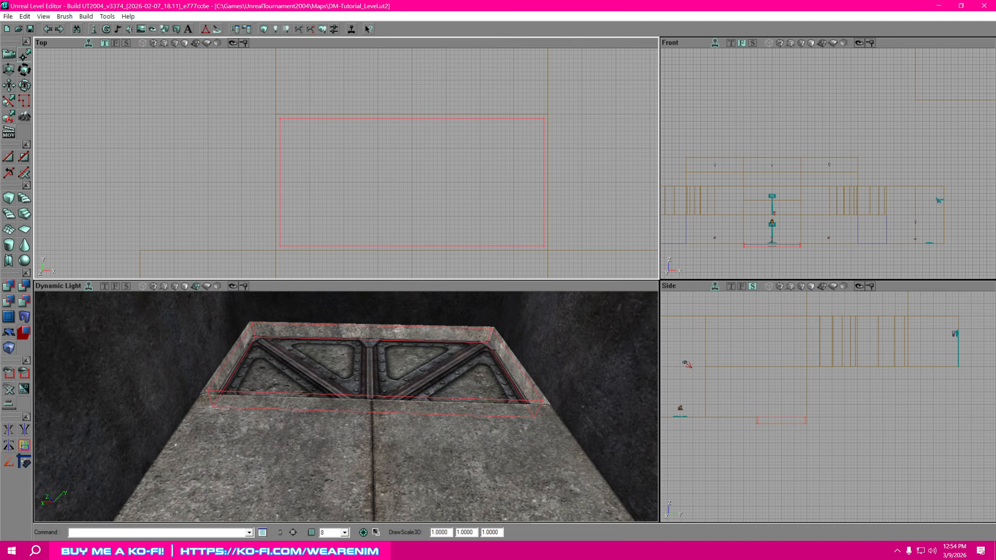
ctrl+alt+drag(557, 253, 520, 94)
mouse_move(545, 247)
ctrl+mouse_down()
mouse_move(518, 238)
mouse_move(293, 246)
ctrl+mouse_up()
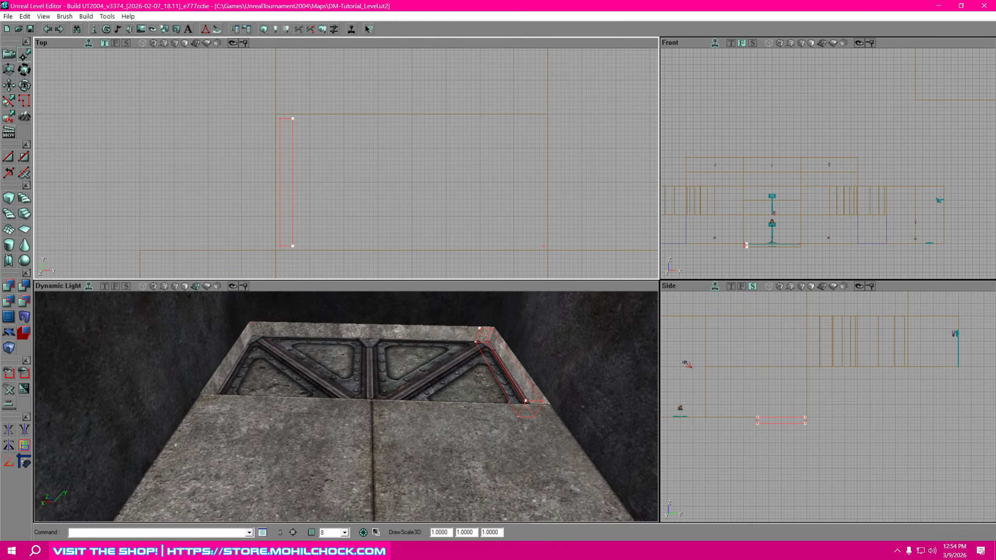
- Move the strip's two inner corner vertices toward its middle to give both ends 45-degree mitres
mouse_move(476, 235)
mouse_down()
mouse_move(546, 234)
mouse_move(569, 212)
mouse_up()
scroll(450, 212, up, 2)
mouse_move(450, 212)
mouse_down()
mouse_move(376, 211)
mouse_move(382, 235)
mouse_up()
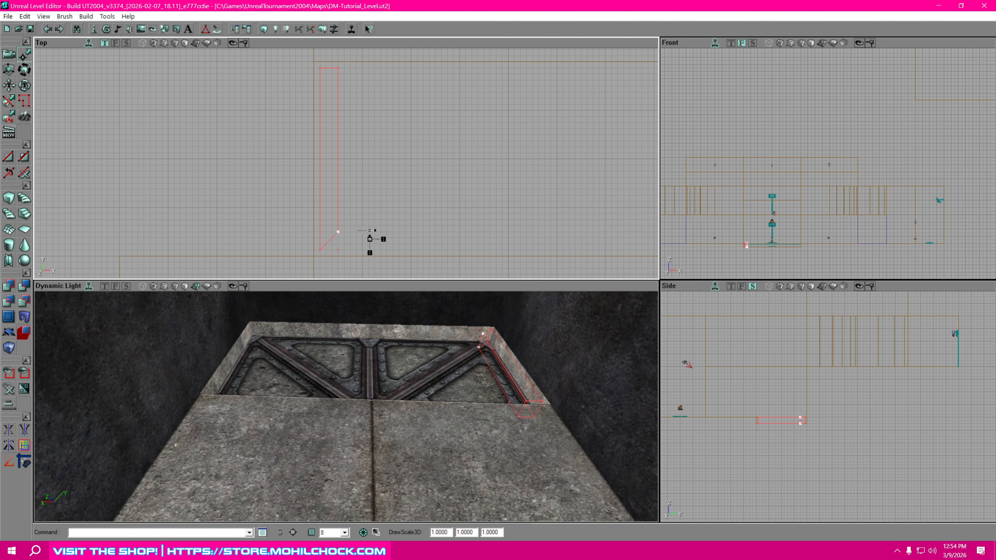
drag(358, 170, 400, 252)
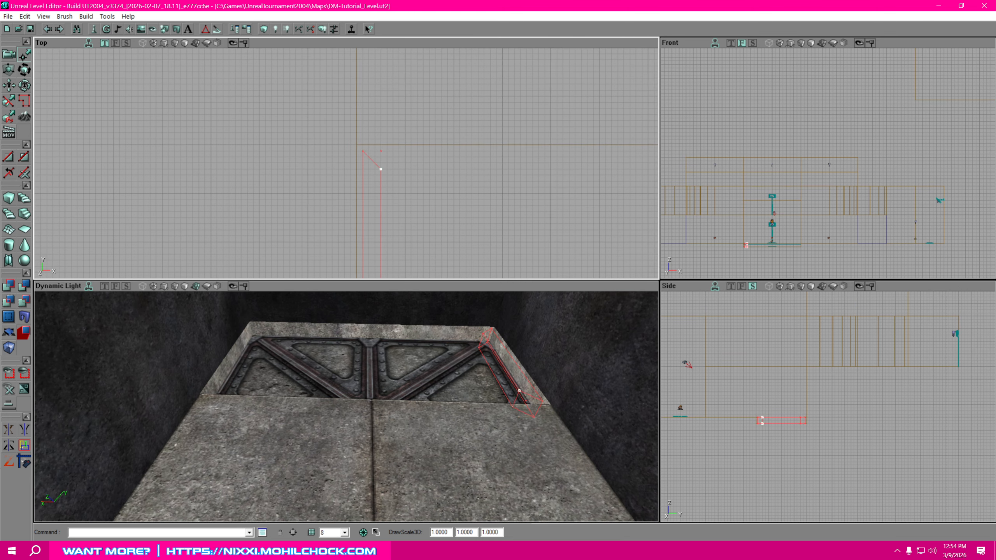
- Bring the texture browser into view and widen it to show more HumanoidArchitecture textures side by side
drag(995, 101, 842, 59)
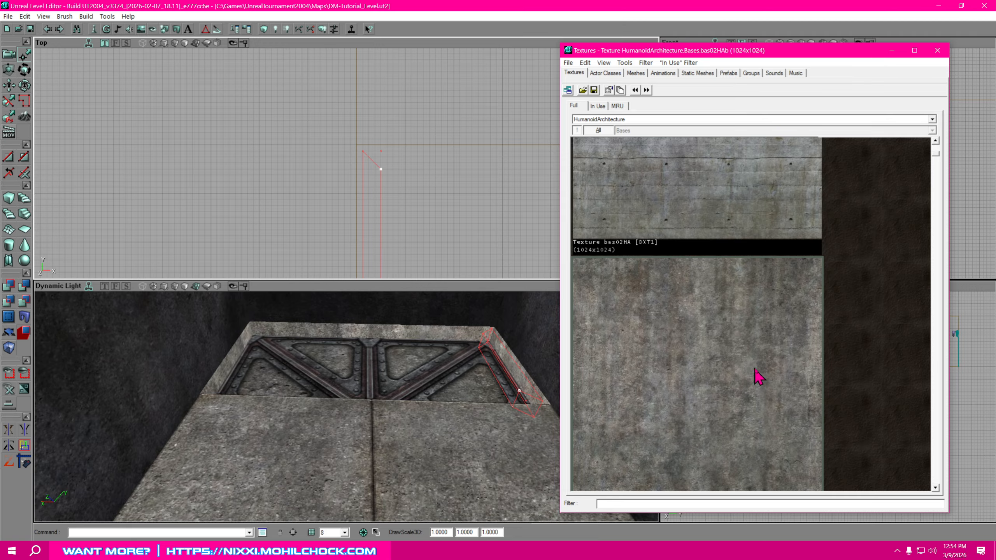
scroll(762, 369, down, 10)
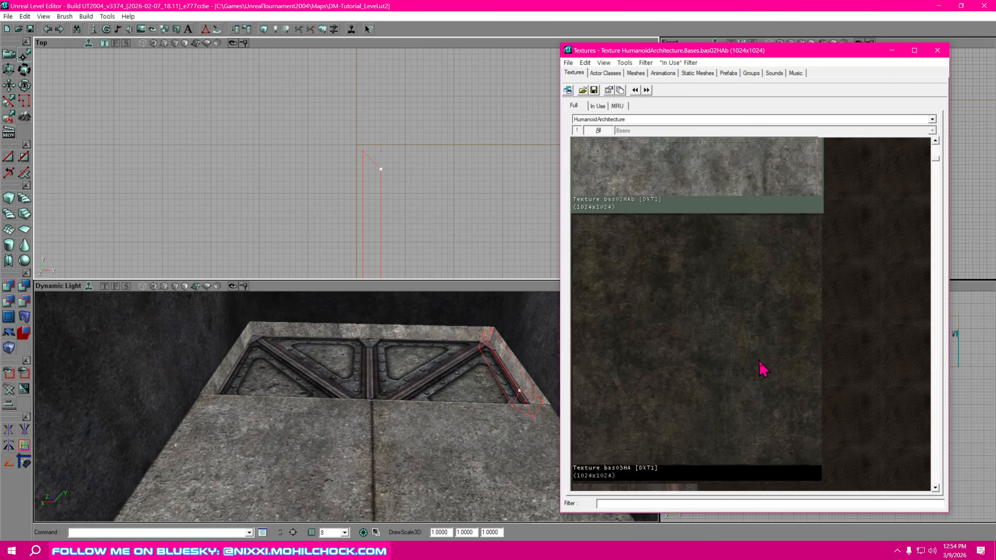
scroll(762, 369, down, 8)
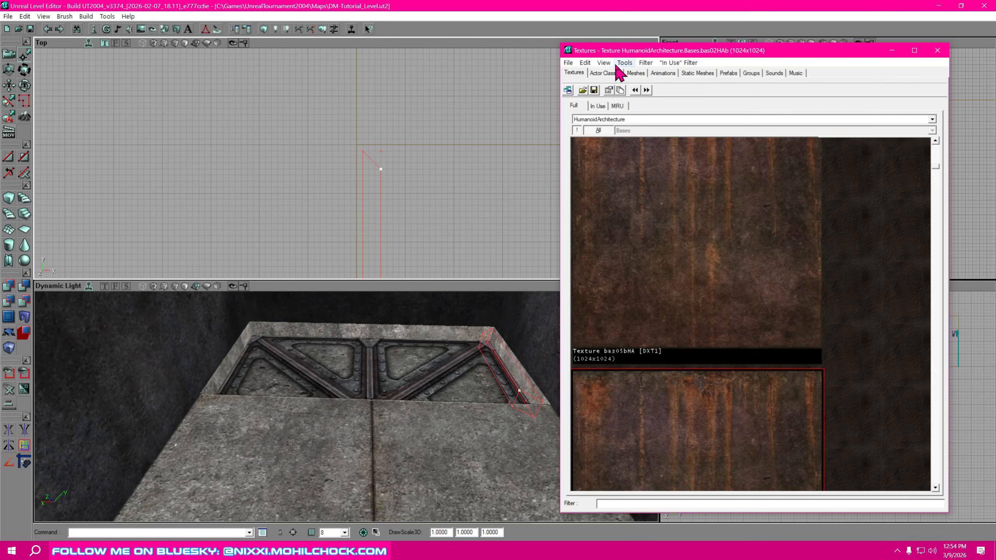
click(603, 63)
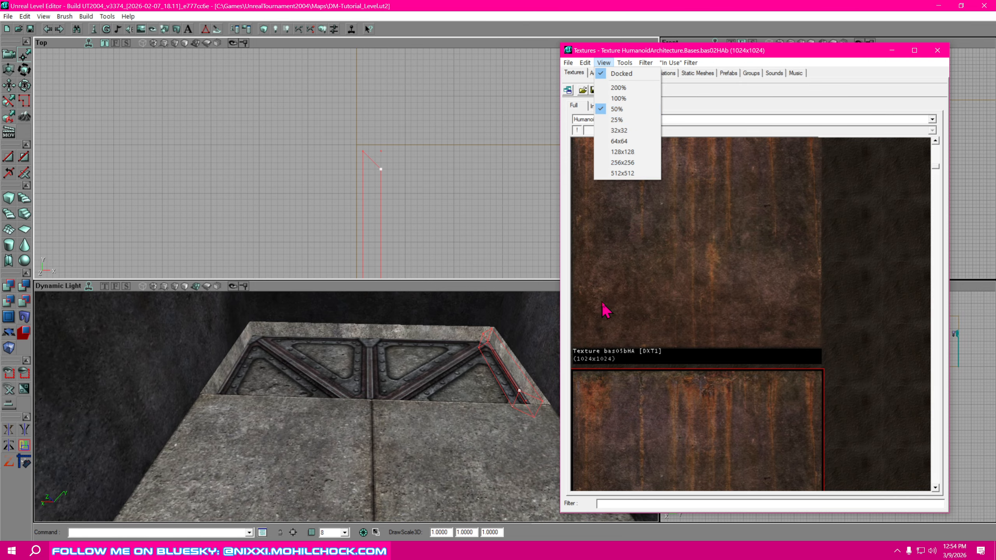
click(565, 279)
drag(558, 272, 272, 259)
- Select the HumanoidArchitecture base texture bas43HA and move the texture browser clear of the viewports
scroll(723, 325, down, 10)
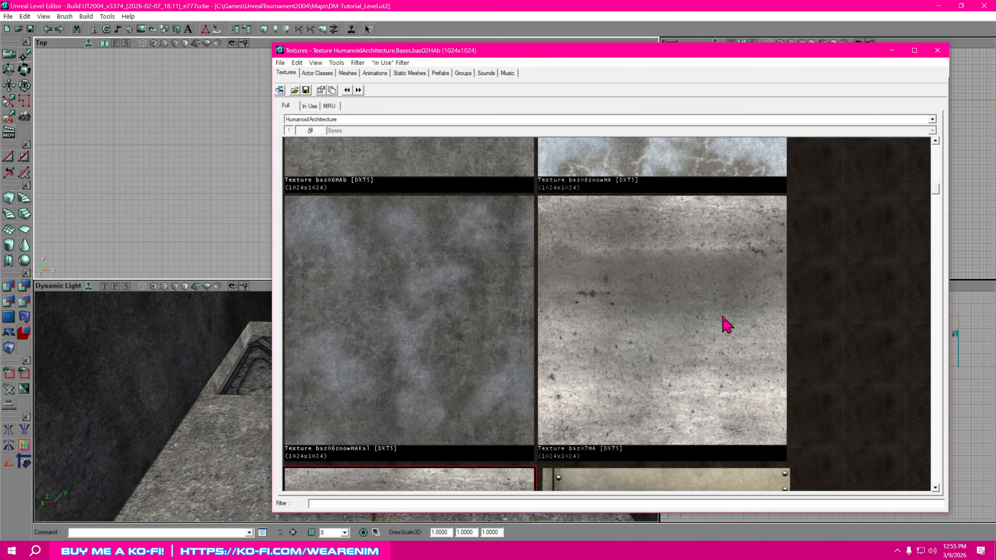
scroll(704, 362, down, 14)
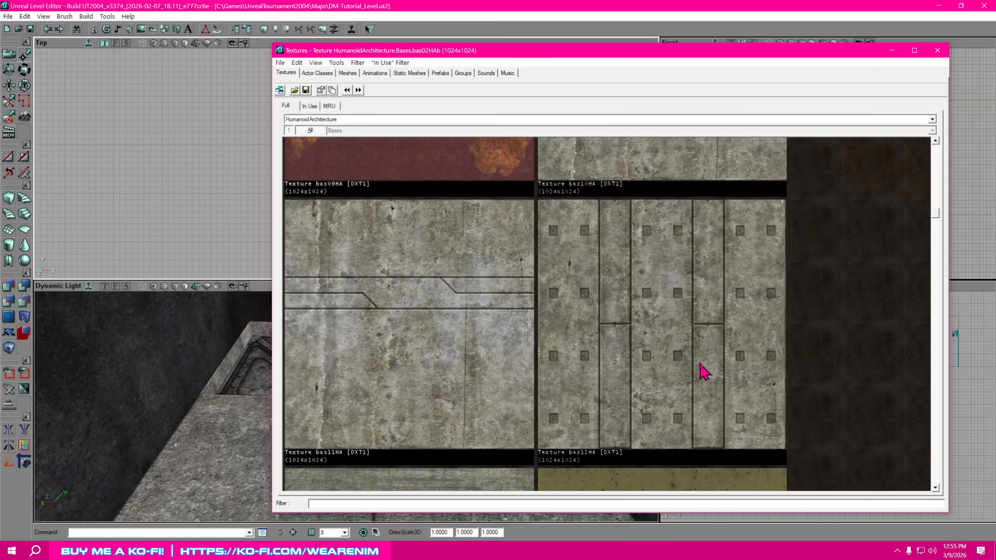
scroll(701, 379, down, 14)
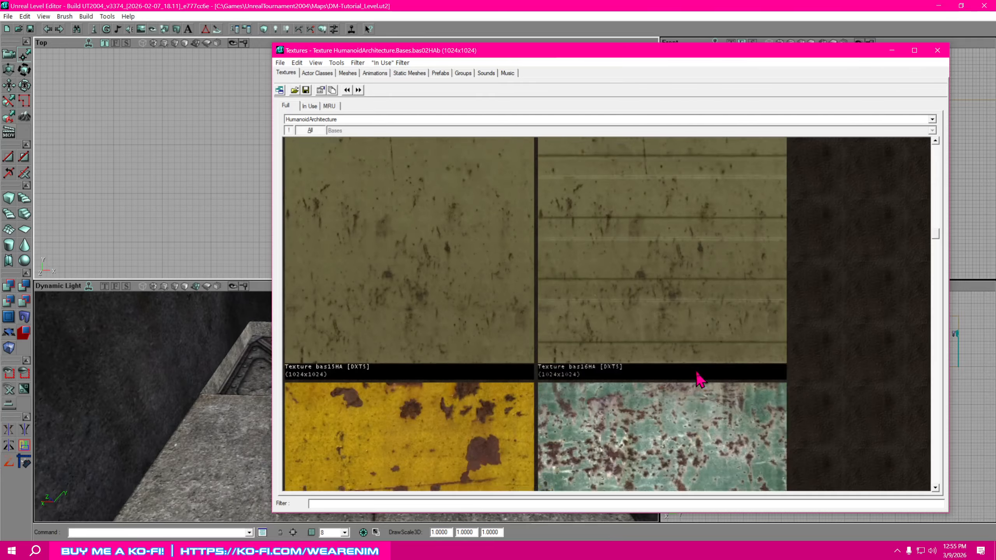
scroll(698, 384, down, 14)
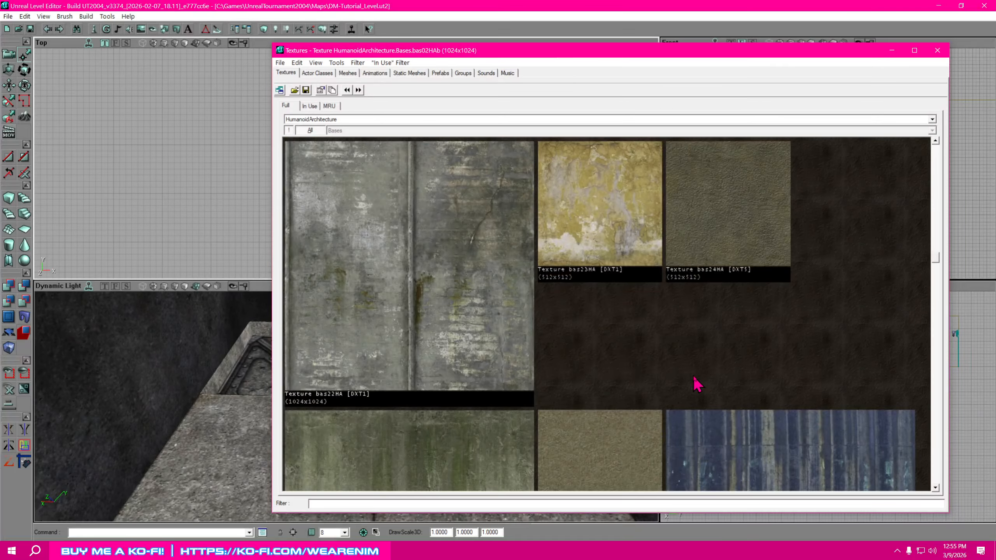
scroll(699, 383, down, 10)
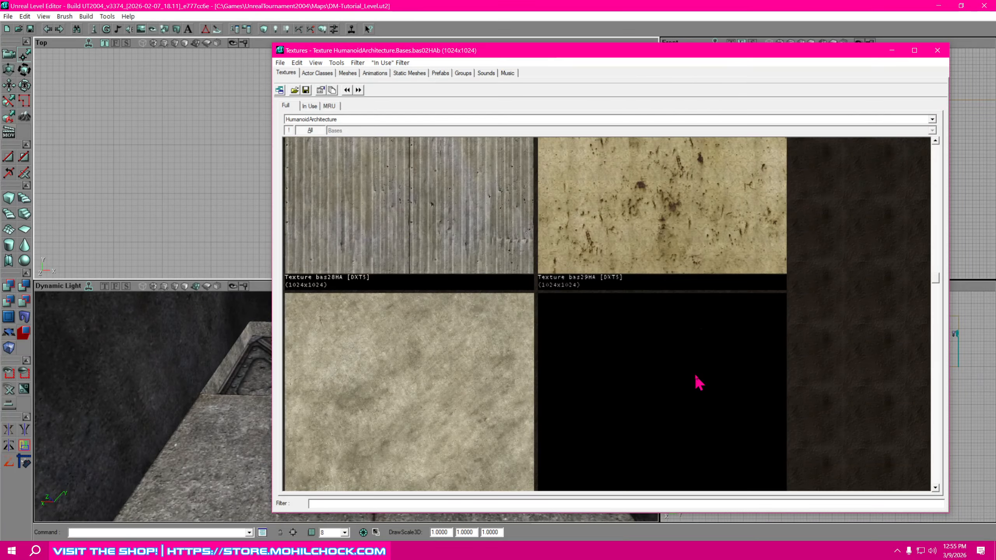
scroll(684, 392, down, 10)
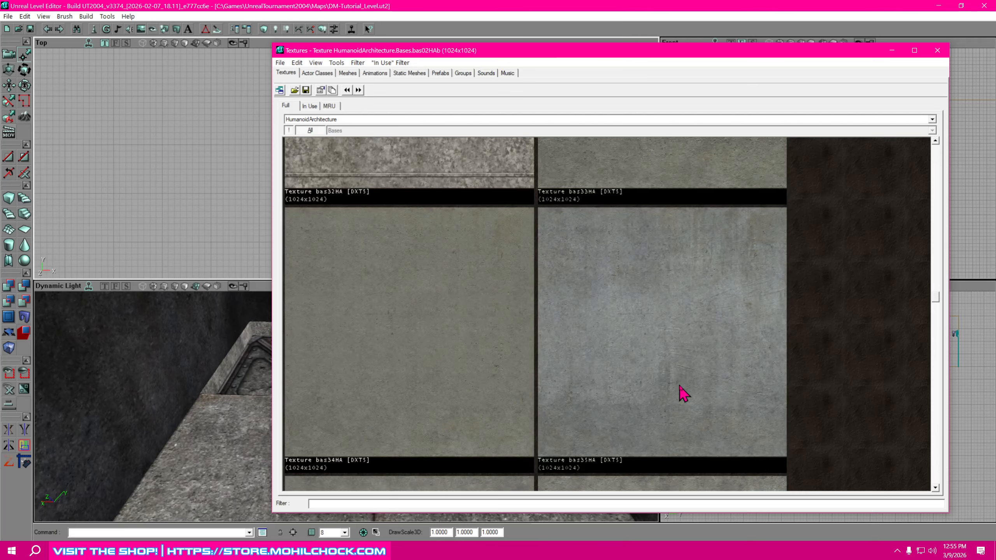
scroll(683, 394, down, 10)
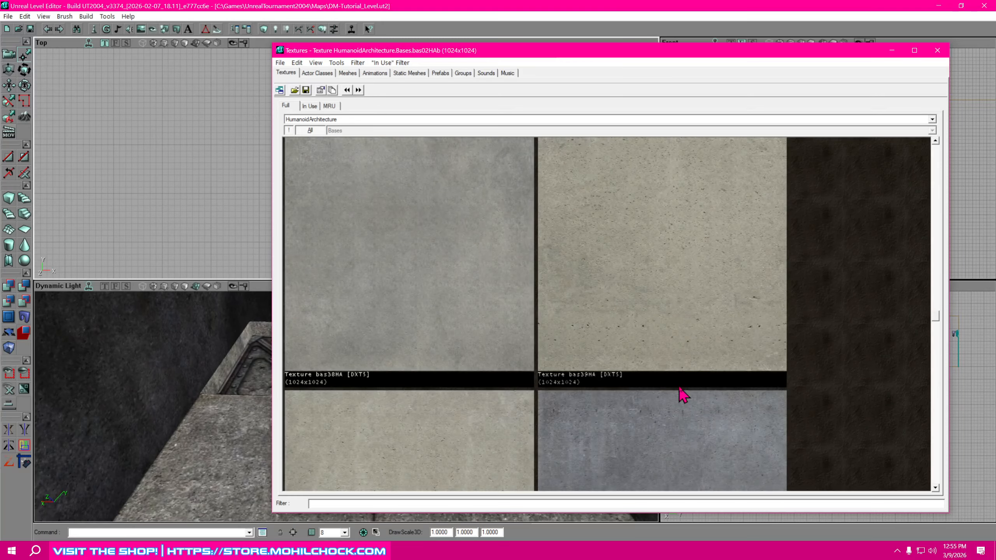
scroll(684, 345, down, 2)
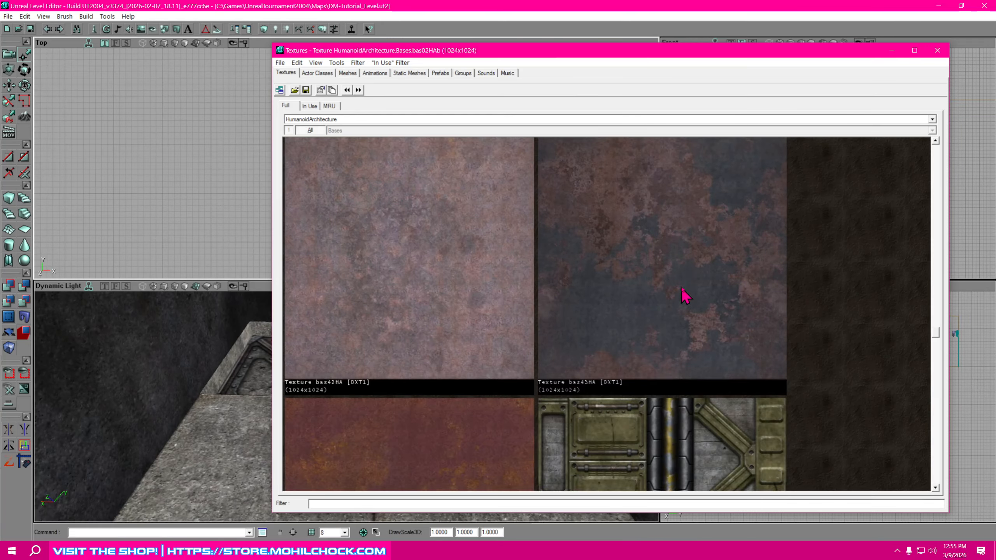
click(656, 243)
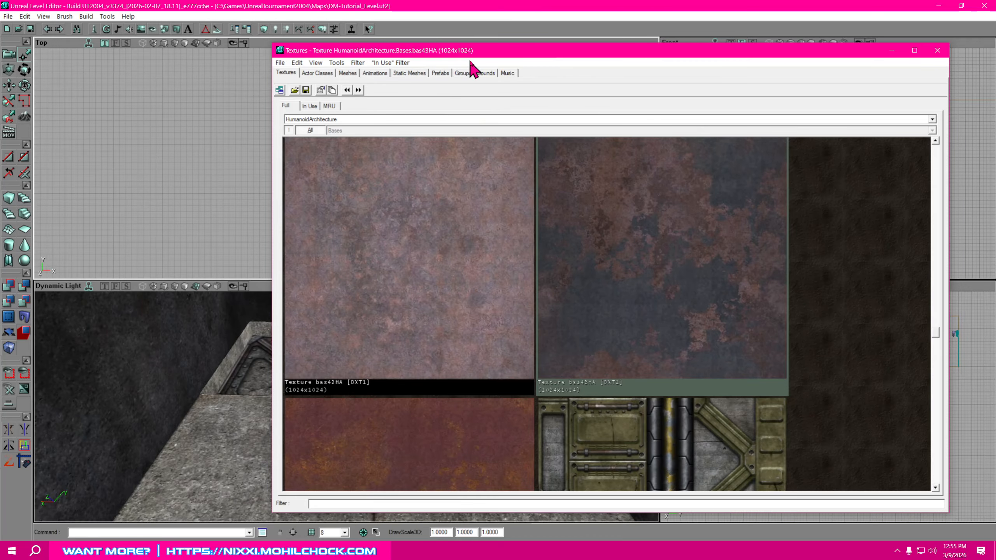
drag(475, 57, 995, 102)
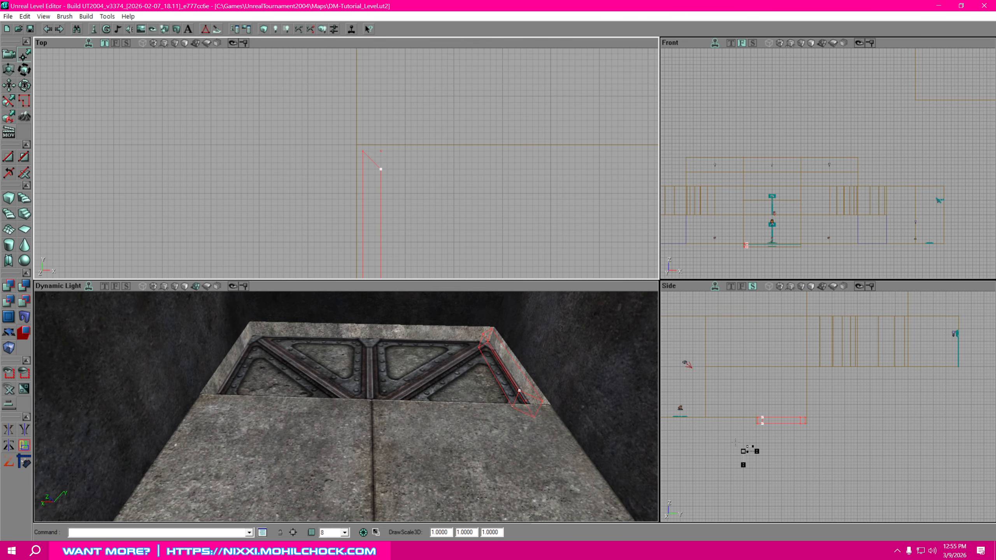
- Raise the strip brush's bottom vertices one grid step above the recess floor and add the strip as solid geometry
drag(735, 441, 748, 423)
scroll(812, 434, up, 6)
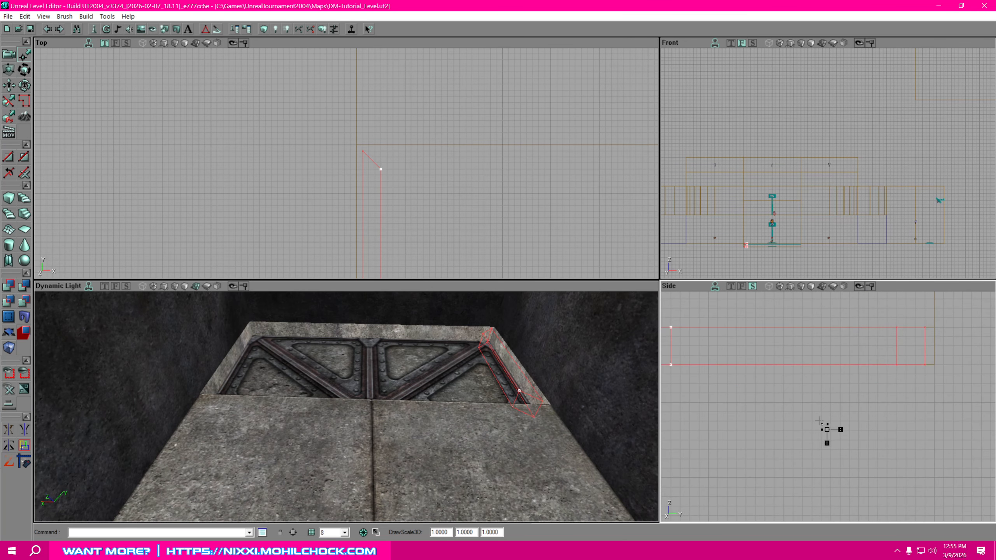
drag(817, 409, 842, 417)
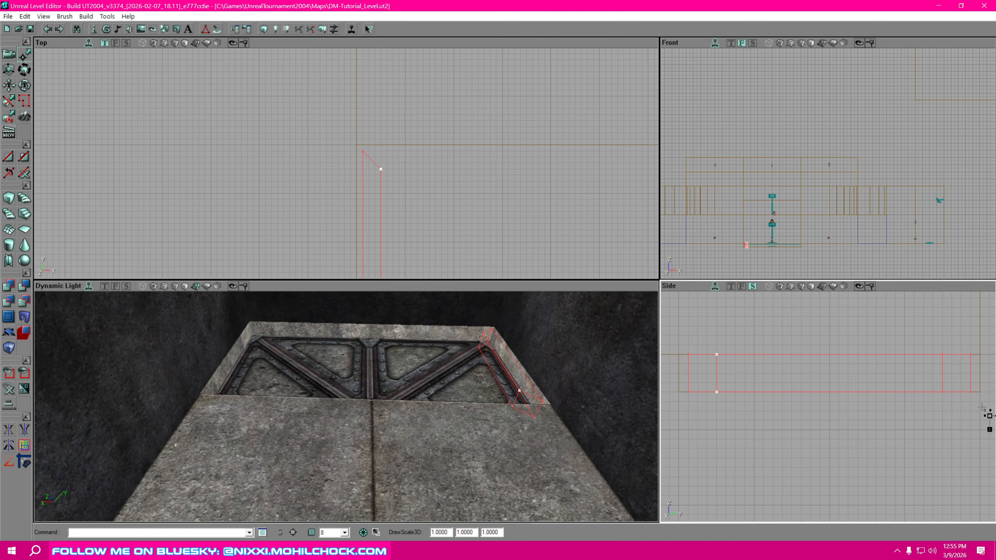
mouse_move(982, 406)
ctrl+alt+mouse_down()
mouse_move(672, 379)
mouse_move(689, 382)
ctrl+alt+mouse_up()
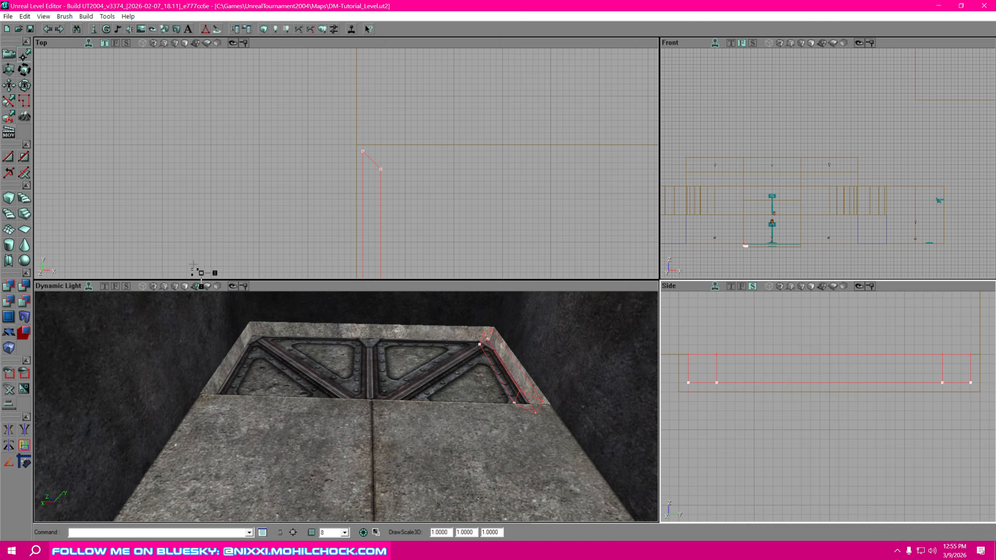
click(9, 286)
- Move the builder brush's vertices to form a short strip along the recess's upper long side in plan, mitred against the first strip
mouse_move(765, 188)
mouse_down()
mouse_move(753, 185)
mouse_move(775, 171)
mouse_up()
mouse_move(480, 180)
mouse_down()
mouse_move(387, 93)
mouse_move(482, 211)
mouse_up()
scroll(480, 180, down, 1)
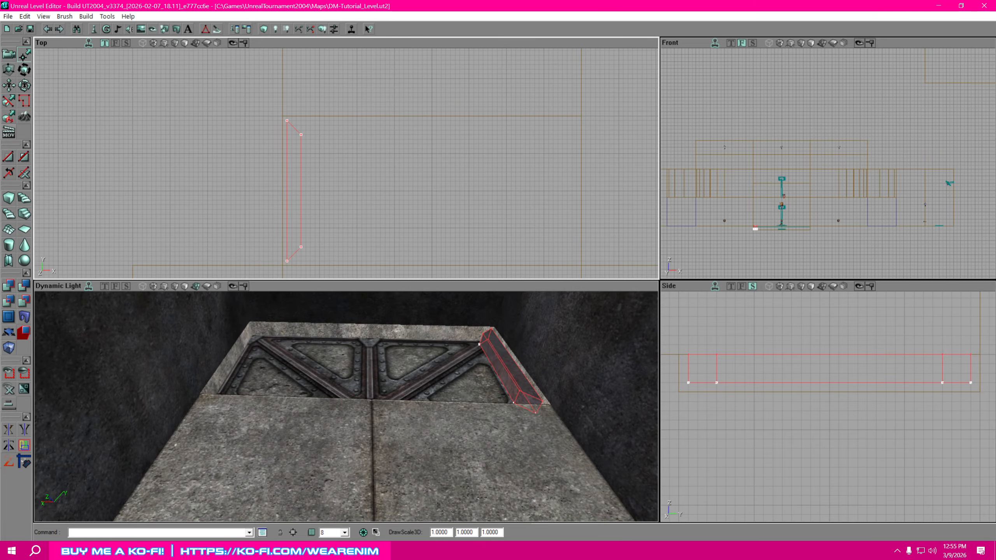
mouse_move(255, 103)
ctrl+alt+mouse_down()
mouse_move(349, 155)
mouse_move(349, 144)
ctrl+alt+mouse_up()
ctrl+drag(266, 247, 355, 248)
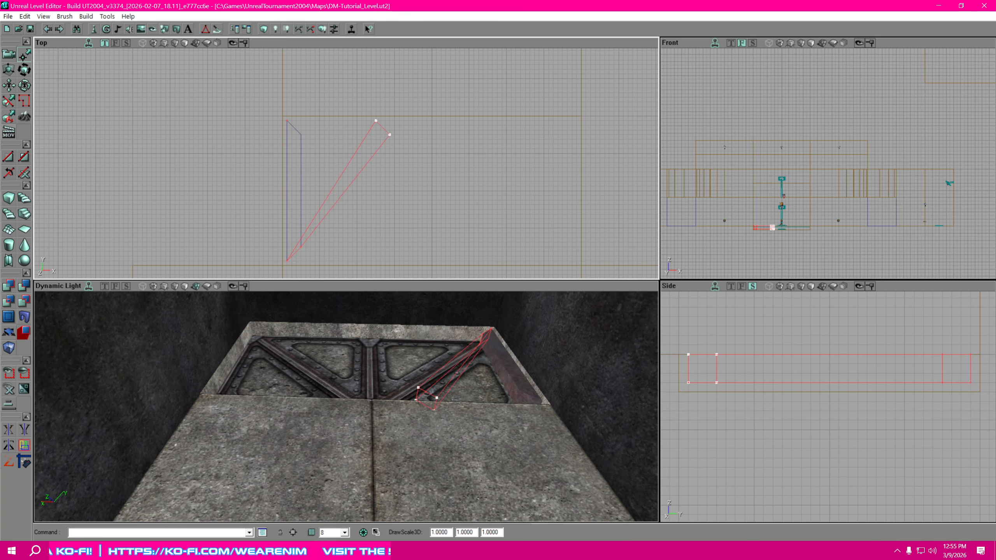
mouse_move(298, 268)
ctrl+alt+mouse_down()
mouse_move(307, 277)
mouse_move(296, 121)
ctrl+alt+mouse_up()
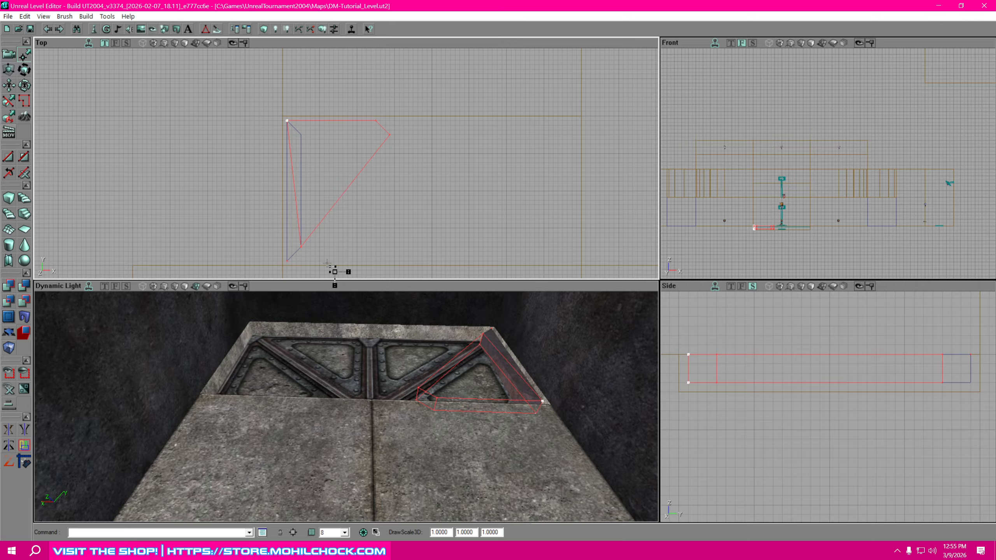
ctrl+alt+drag(326, 261, 322, 147)
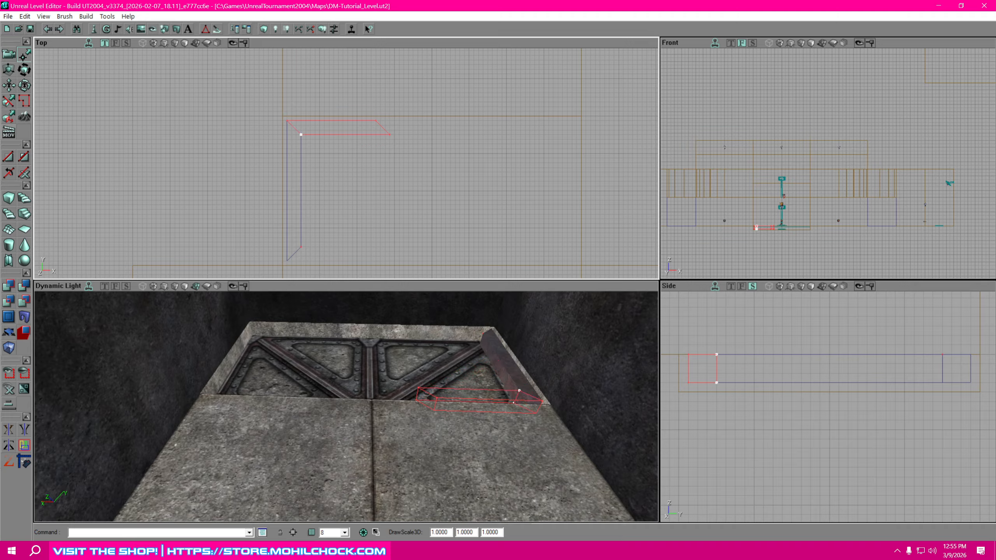
- Stretch the strip's free end to the recess's far corner and reverse its mitre to angle inward
ctrl+alt+drag(439, 147, 357, 94)
mouse_move(411, 132)
ctrl+mouse_down()
mouse_move(514, 122)
mouse_move(585, 131)
ctrl+mouse_up()
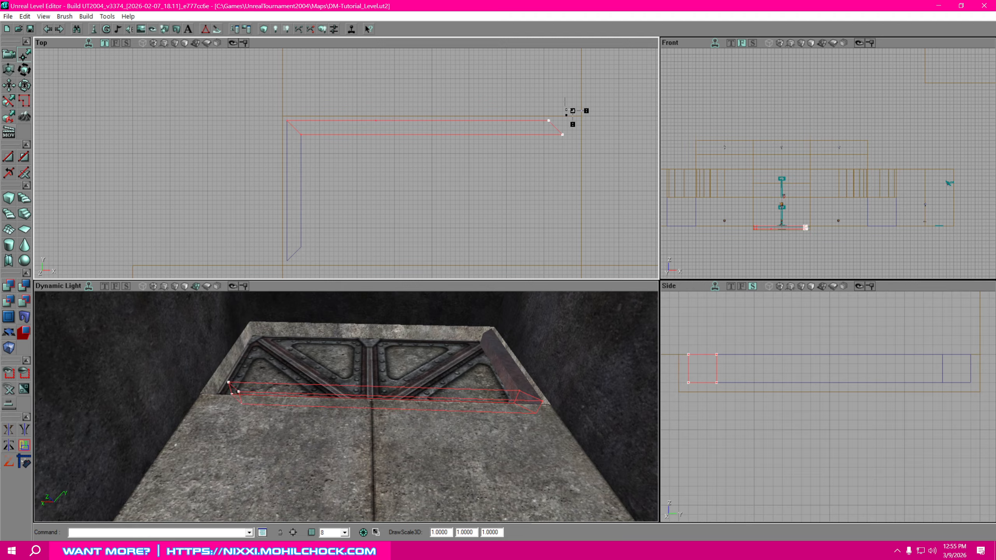
mouse_move(549, 120)
ctrl+mouse_down()
mouse_move(600, 111)
mouse_move(549, 113)
ctrl+mouse_up()
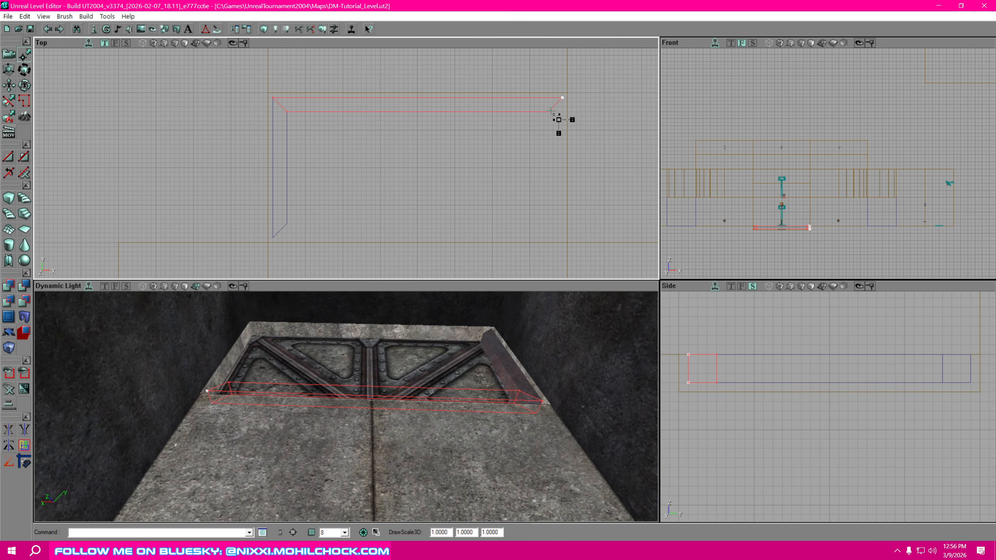
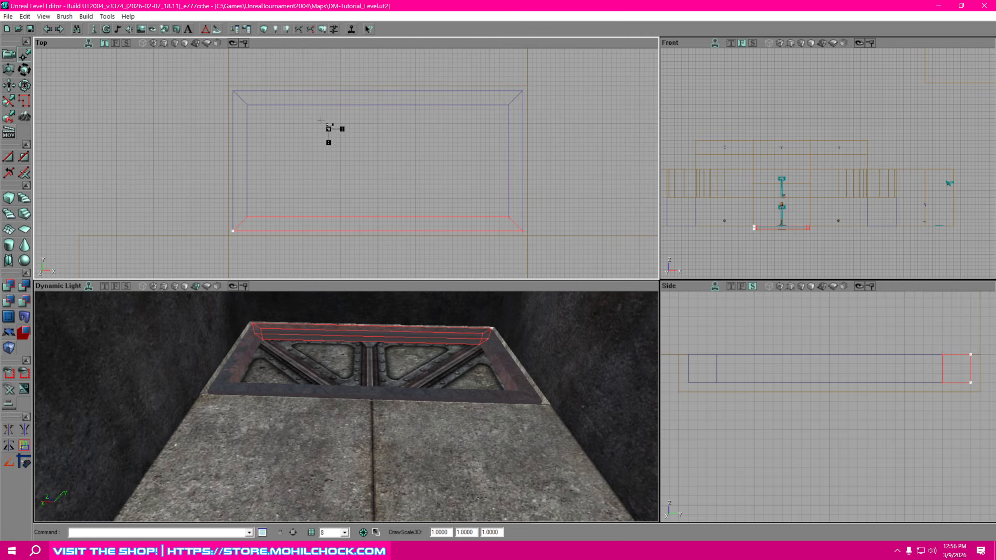
- Reshape the last frame strip's brush into a rectangle filling the opening inside the frame as seen from above
ctrl+alt+drag(517, 219, 235, 199)
ctrl+drag(432, 208, 432, 96)
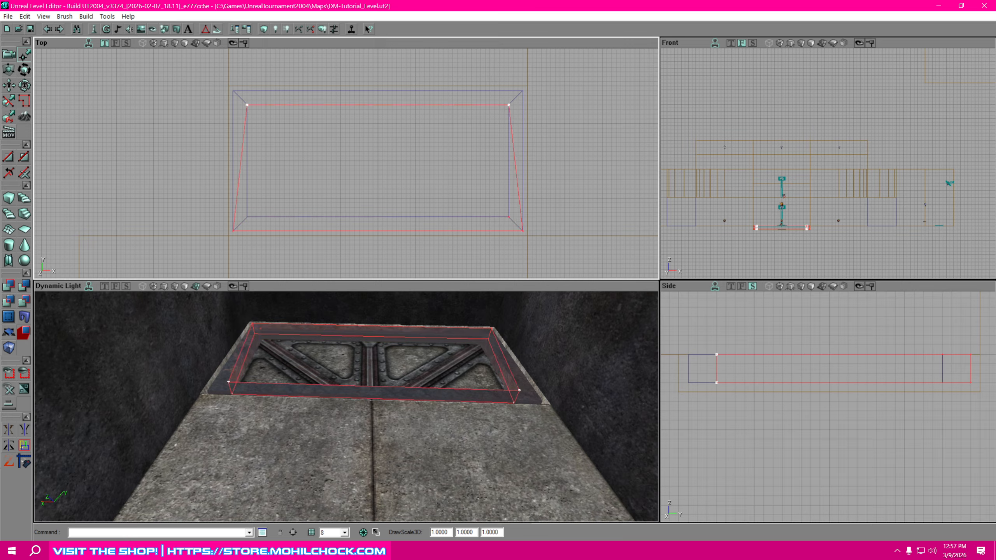
ctrl+alt+drag(542, 246, 490, 204)
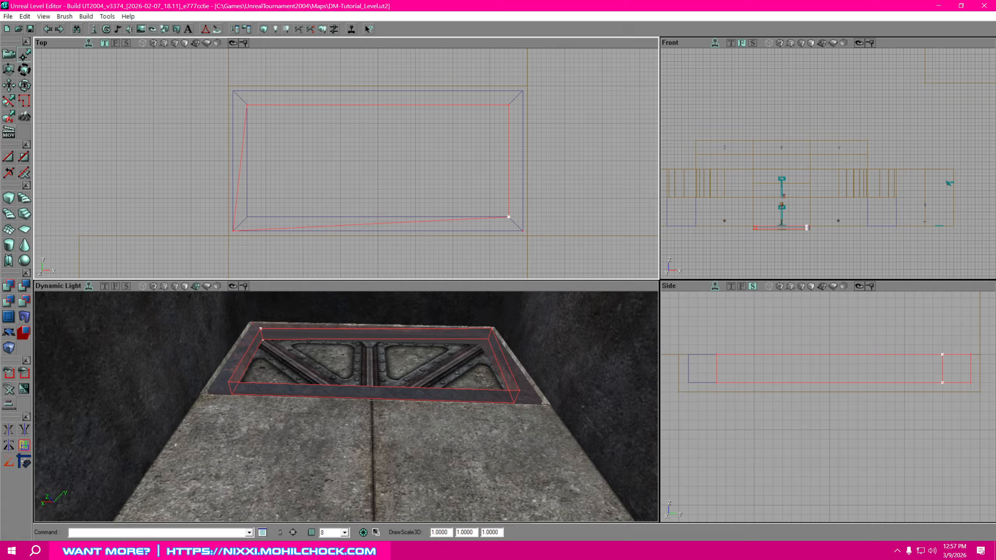
mouse_move(215, 223)
ctrl+alt+mouse_down()
mouse_move(272, 242)
mouse_move(247, 217)
ctrl+alt+mouse_up()
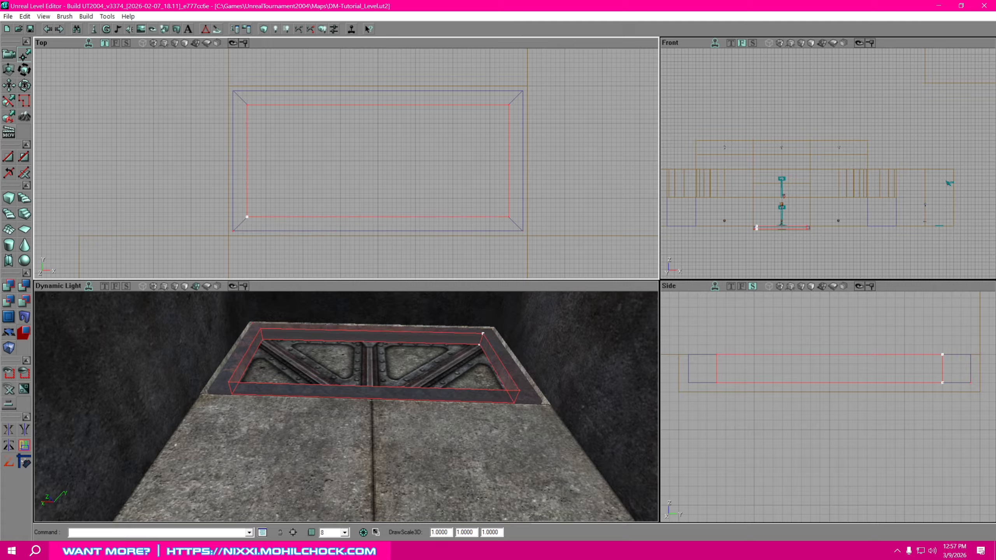
- Lower the infill brush's four top vertices one grid step below the top of the frame
mouse_move(777, 238)
mouse_down()
mouse_move(788, 244)
mouse_move(760, 267)
mouse_move(723, 351)
mouse_up()
scroll(788, 245, up, 5)
mouse_move(761, 253)
mouse_down()
mouse_move(795, 227)
mouse_move(785, 174)
mouse_move(838, 165)
mouse_up()
scroll(800, 224, up, 5)
mouse_move(932, 199)
mouse_down()
mouse_move(904, 203)
mouse_move(932, 215)
mouse_up()
scroll(914, 202, down, 1)
scroll(923, 214, down, 1)
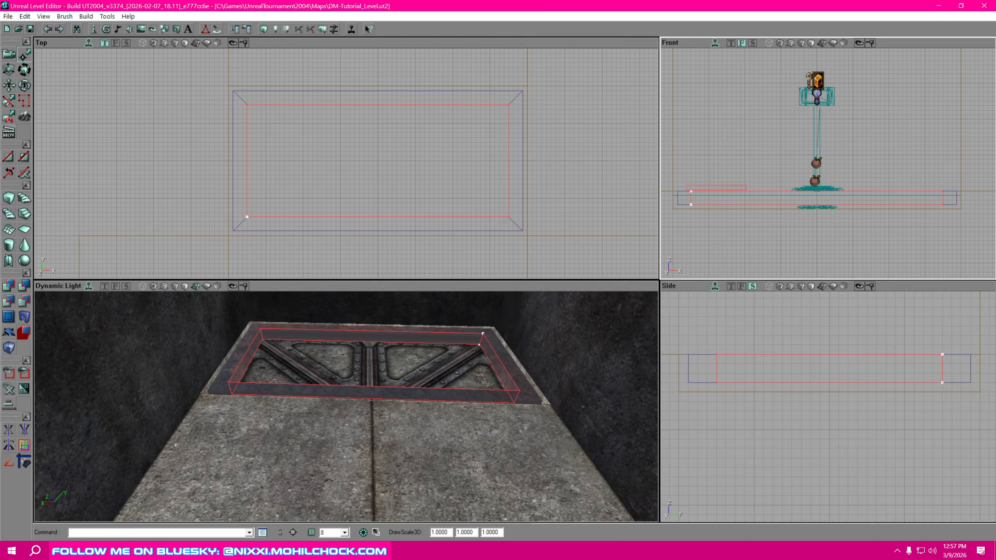
ctrl+alt+drag(853, 200, 949, 197)
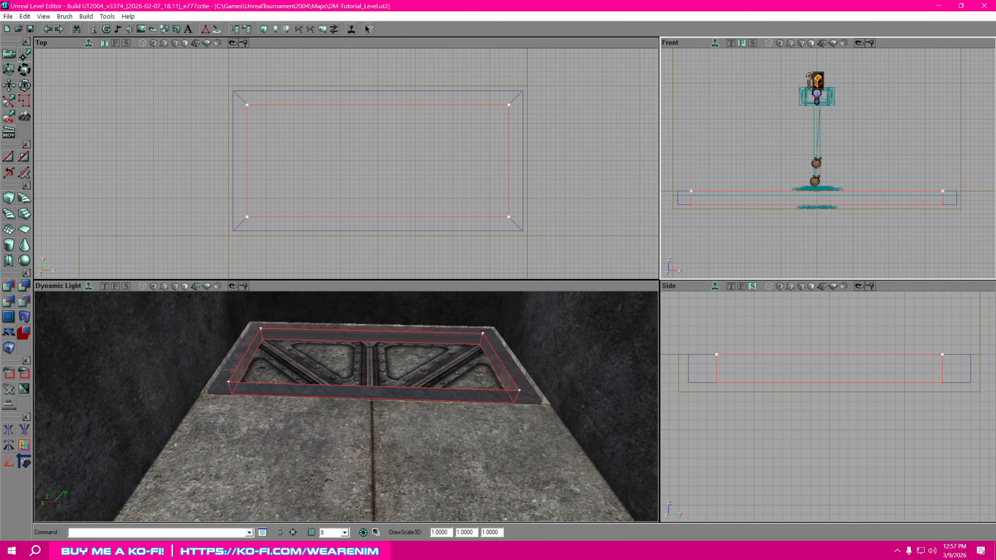
ctrl+drag(942, 191, 943, 196)
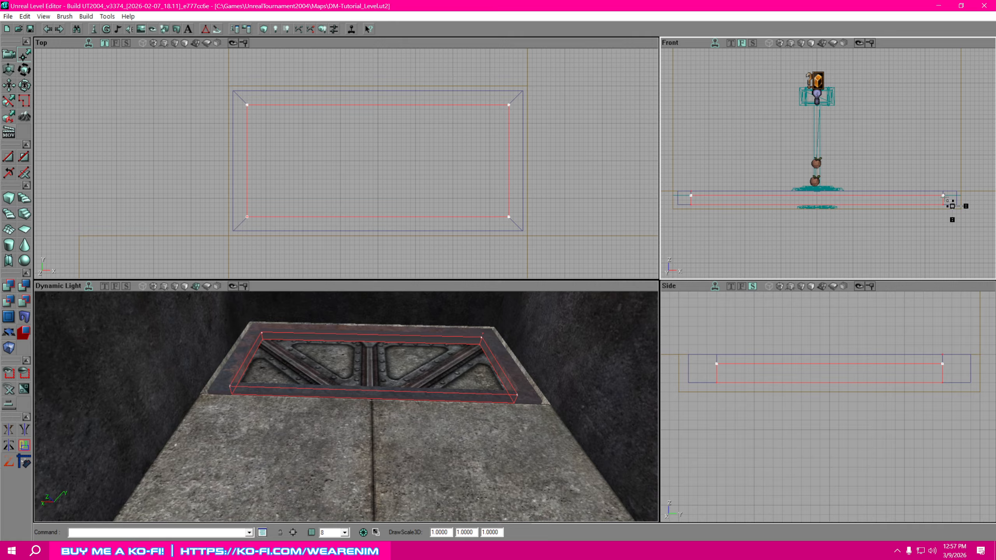
- Add the infill brush as a solid panel inside the frame
drag(685, 243, 623, 240)
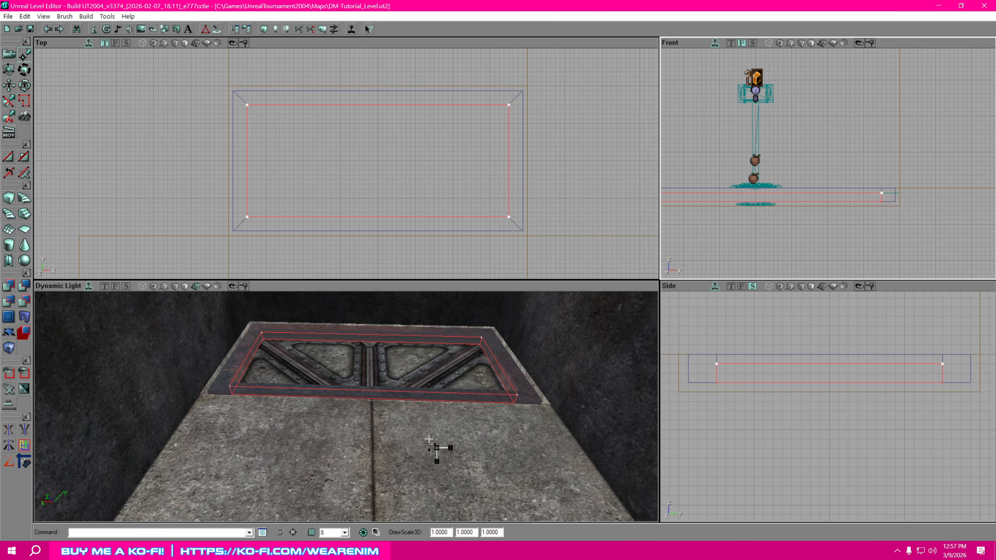
drag(438, 440, 438, 406)
right_drag(102, 387, 102, 419)
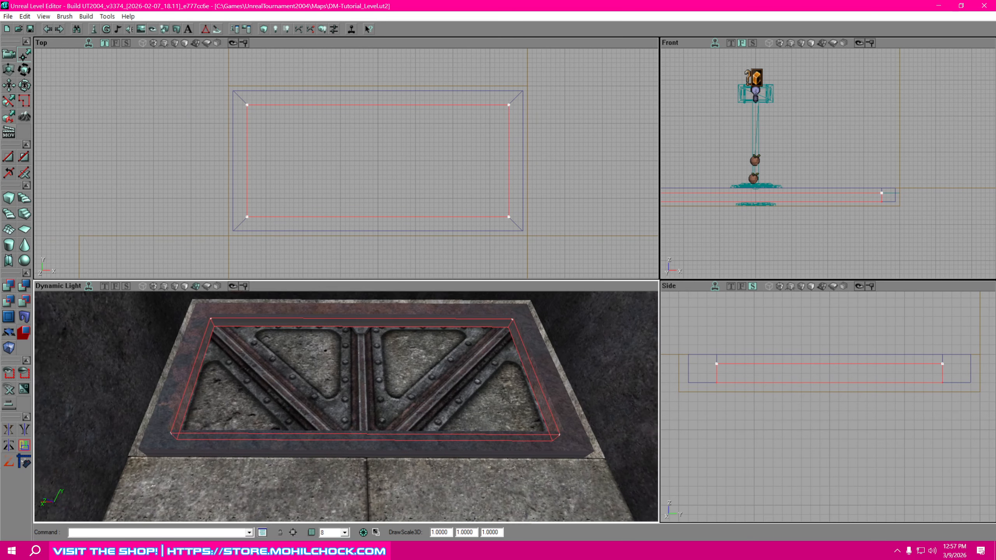
click(11, 288)
- Apply the HumanoidArchitecture floor texture flr03HA to the infill panel's top surface and move the texture browser clear of the viewports
right_drag(386, 443, 477, 443)
mouse_move(476, 443)
mouse_down()
mouse_move(396, 442)
mouse_move(403, 435)
mouse_move(403, 451)
mouse_move(446, 451)
mouse_up()
click(402, 417)
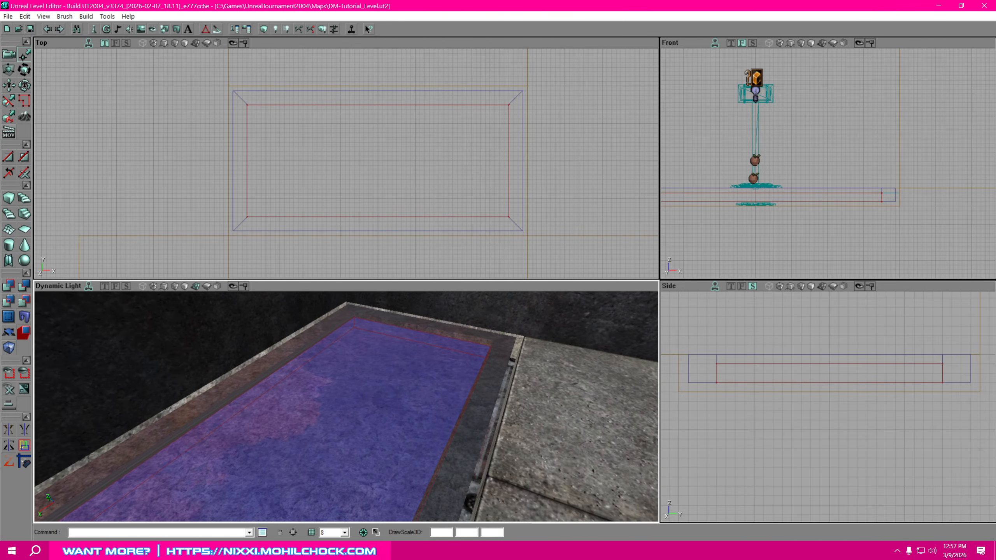
drag(995, 76, 884, 44)
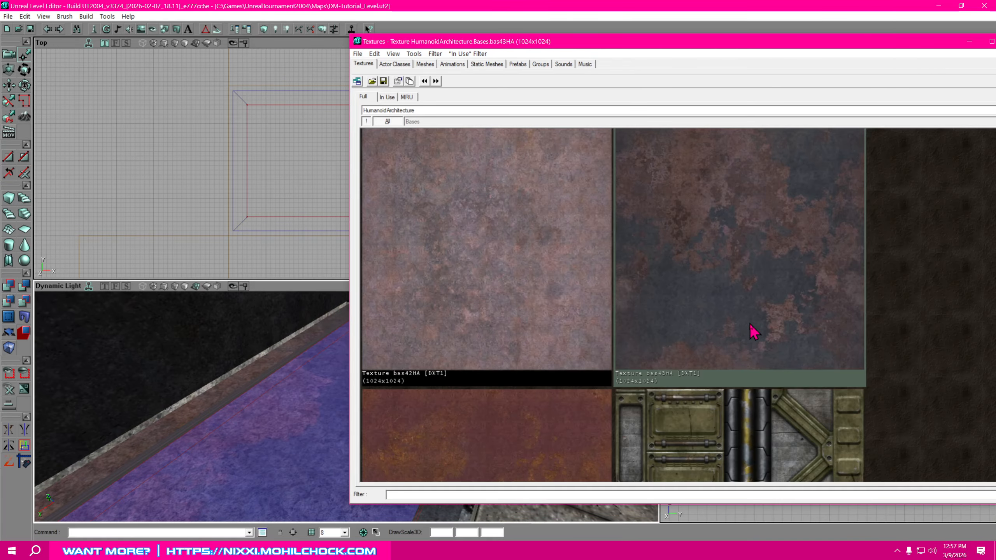
scroll(747, 353, down, 10)
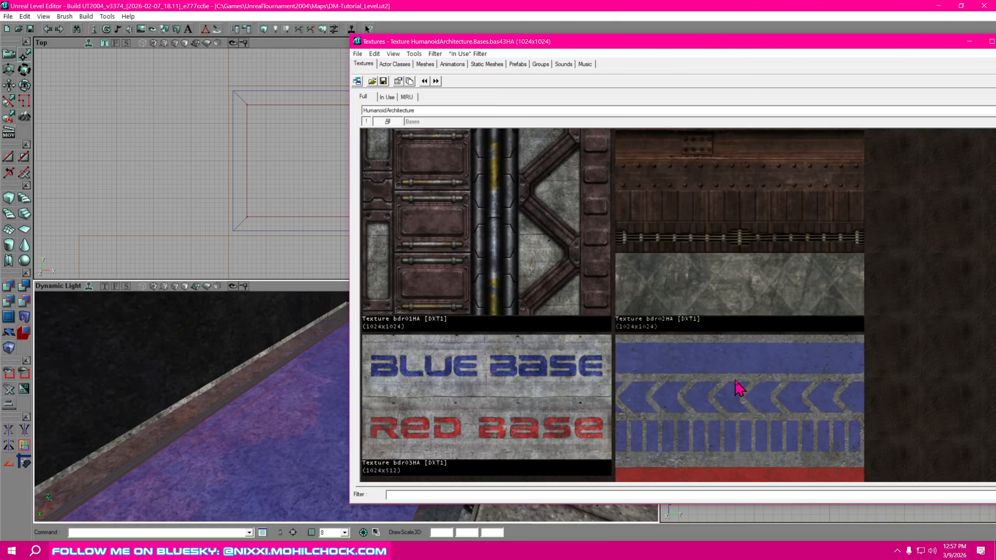
scroll(739, 388, down, 8)
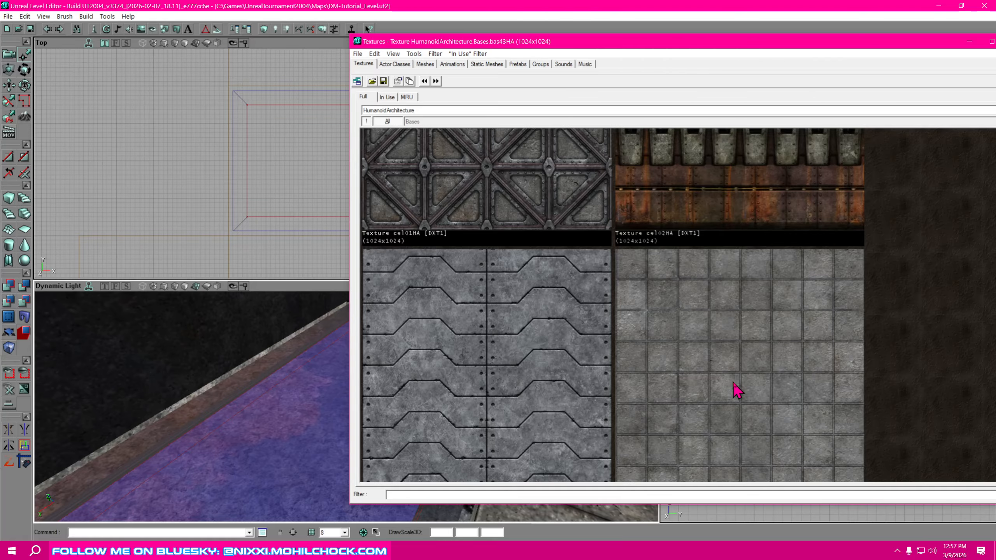
scroll(736, 390, down, 5)
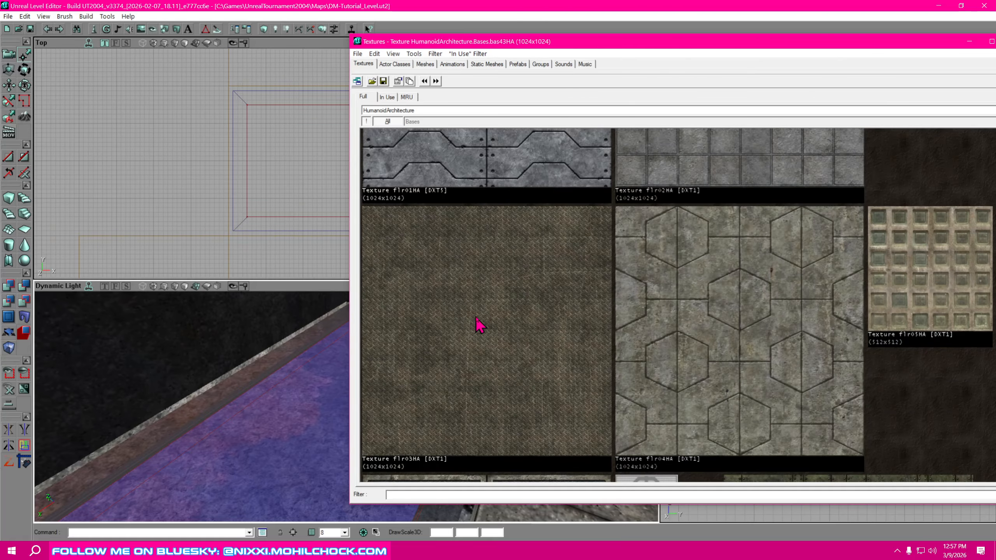
click(481, 324)
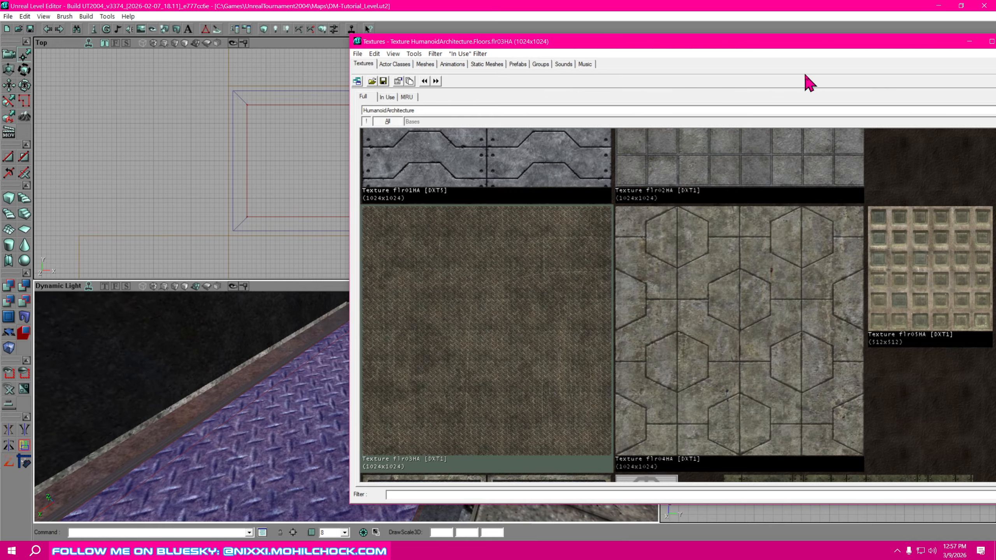
drag(654, 46, 995, 100)
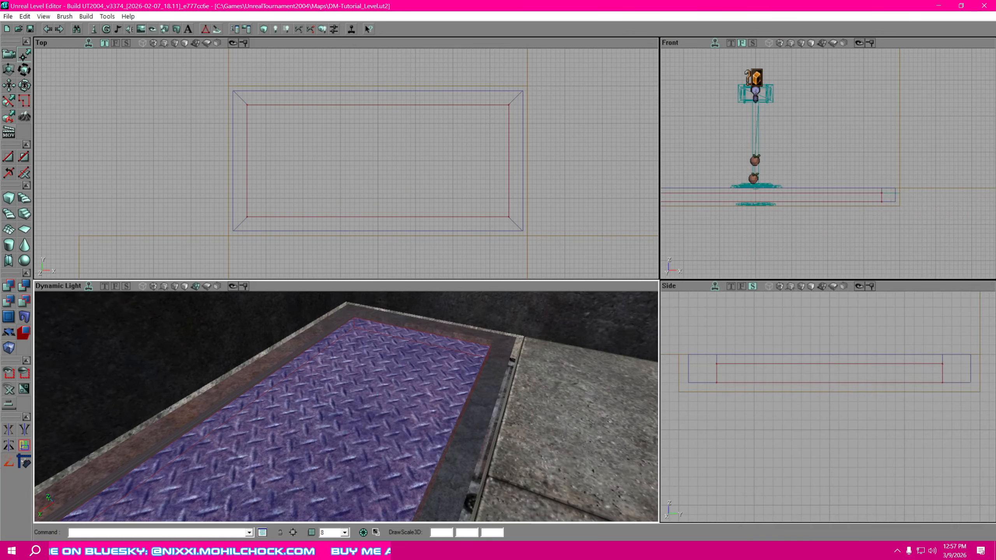
- Start a multiple selection of the frame's surfaces with a short outer side face and the neighbouring top faces
right_drag(576, 373, 498, 392)
drag(498, 393, 471, 409)
click(308, 457)
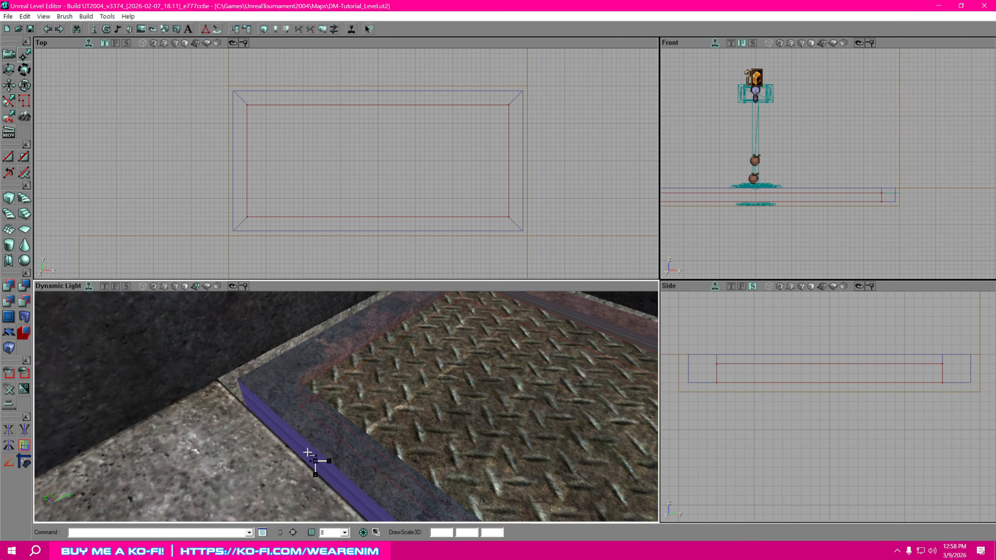
ctrl+click(304, 365)
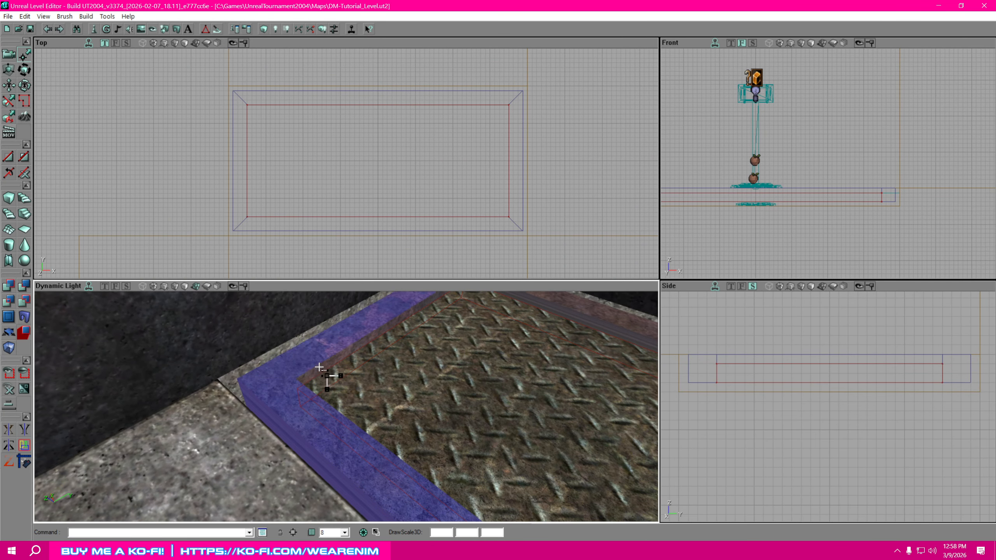
ctrl+click(622, 318)
right_drag(551, 382, 588, 365)
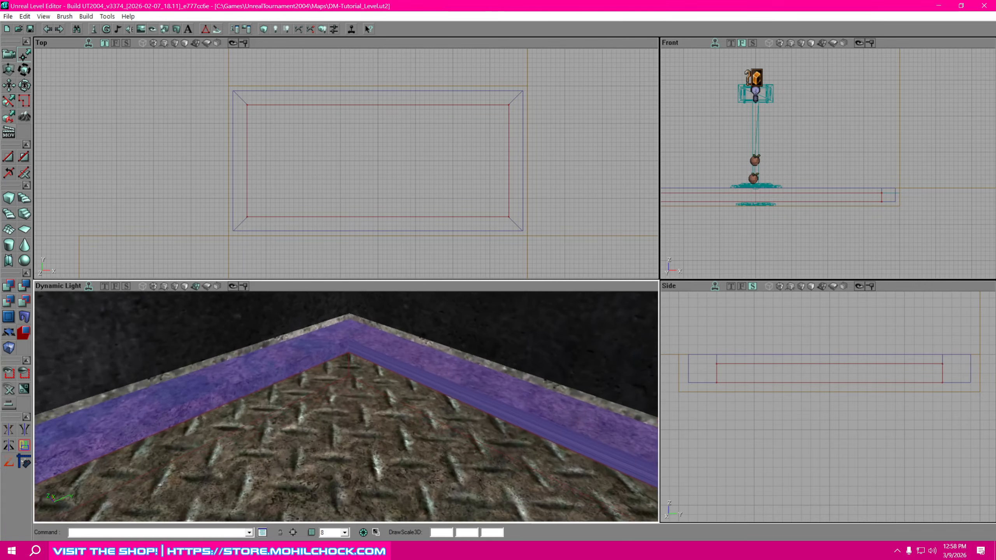
- Add the frame's remaining inner side faces and the long strip's top face to the surface selection
right_drag(387, 391, 392, 412)
drag(392, 412, 387, 391)
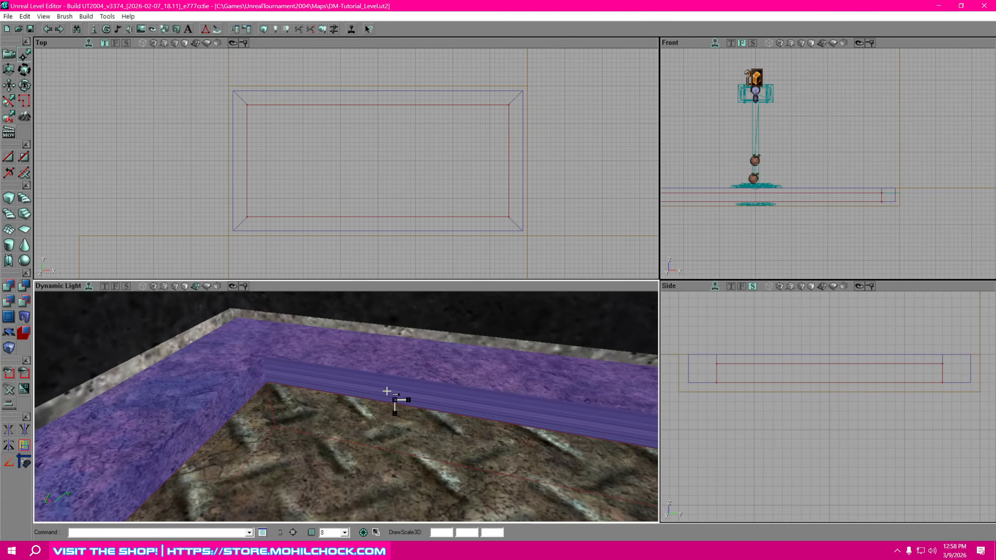
right_drag(401, 398, 530, 388)
drag(530, 389, 530, 349)
right_drag(454, 405, 436, 427)
drag(435, 428, 453, 405)
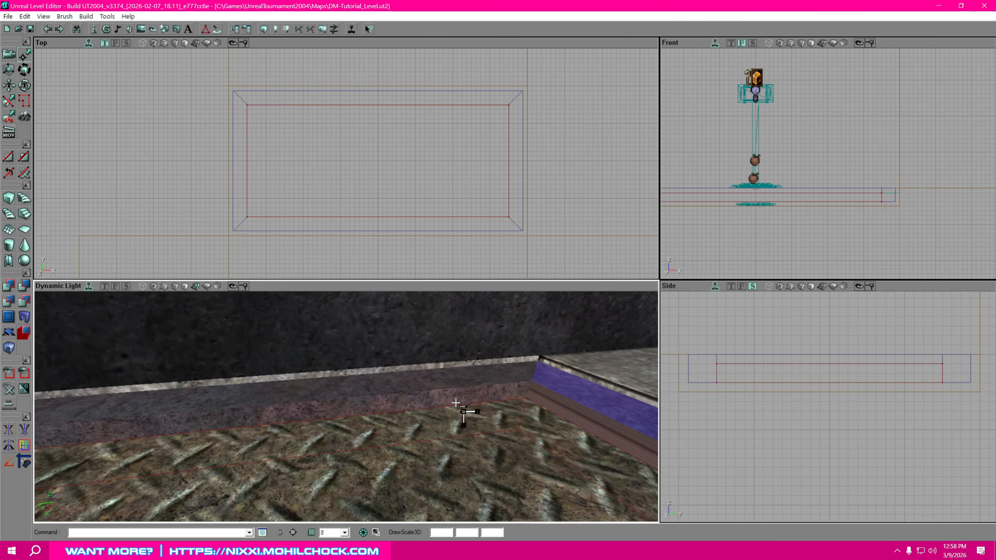
ctrl+click(547, 397)
ctrl+click(504, 393)
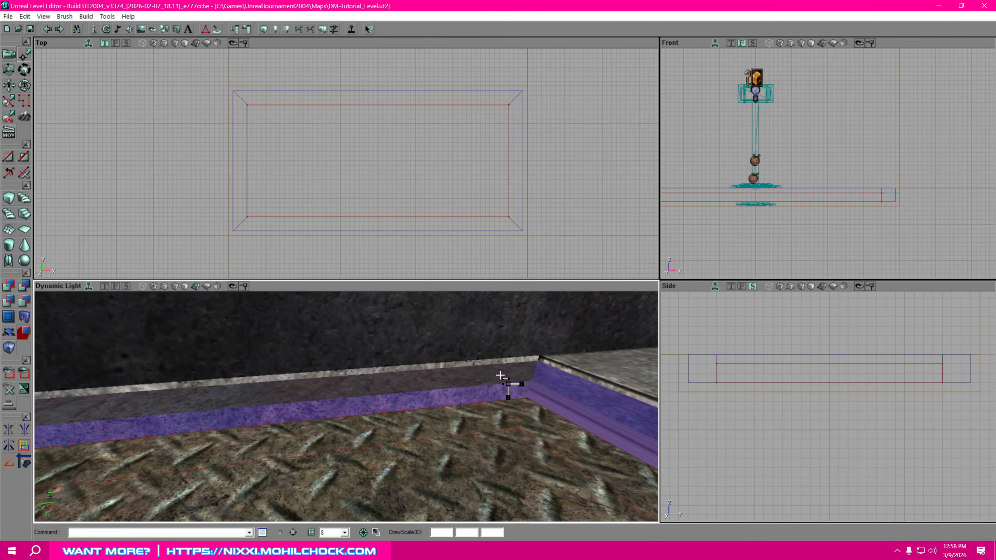
ctrl+click(509, 374)
- Add the frame's underside and remaining outer side faces to the surface selection
drag(540, 410, 526, 494)
right_drag(526, 495, 538, 400)
ctrl+click(393, 380)
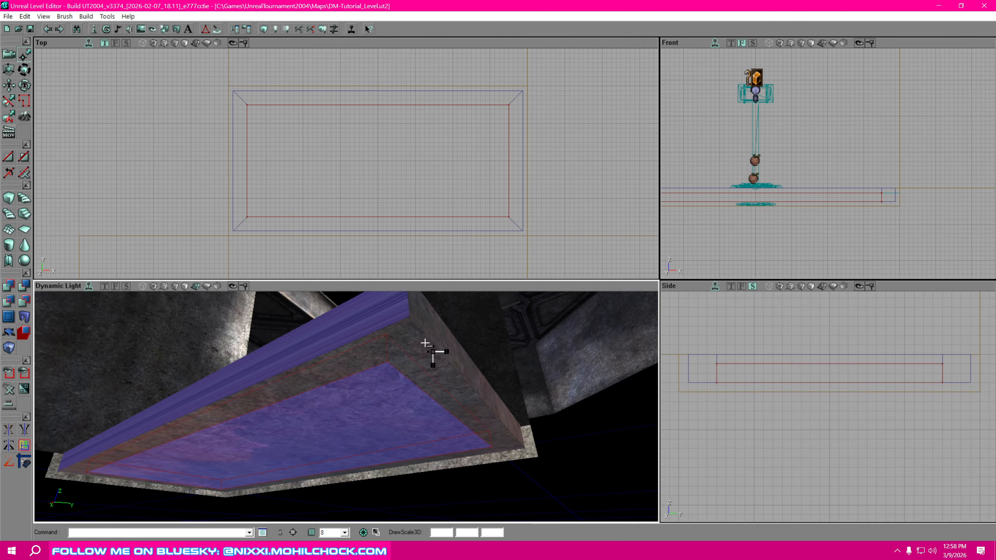
ctrl+click(383, 356)
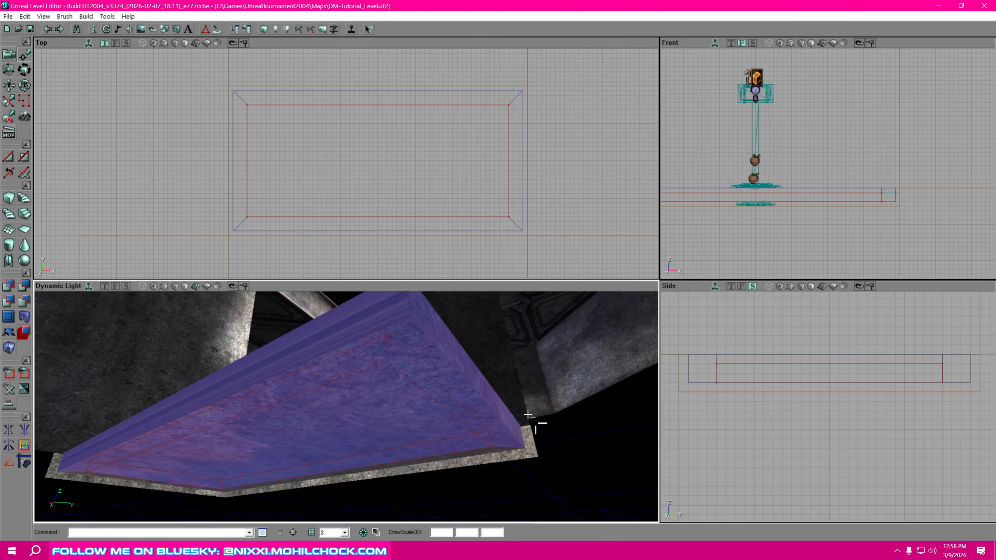
right_drag(528, 414, 492, 437)
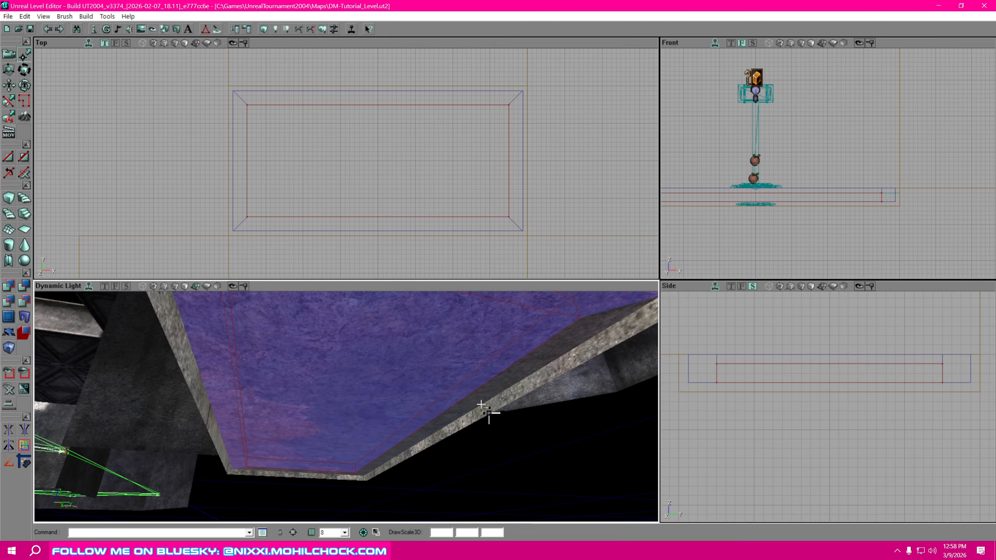
mouse_move(481, 398)
right_down()
mouse_move(399, 427)
mouse_move(412, 408)
mouse_move(488, 410)
right_up()
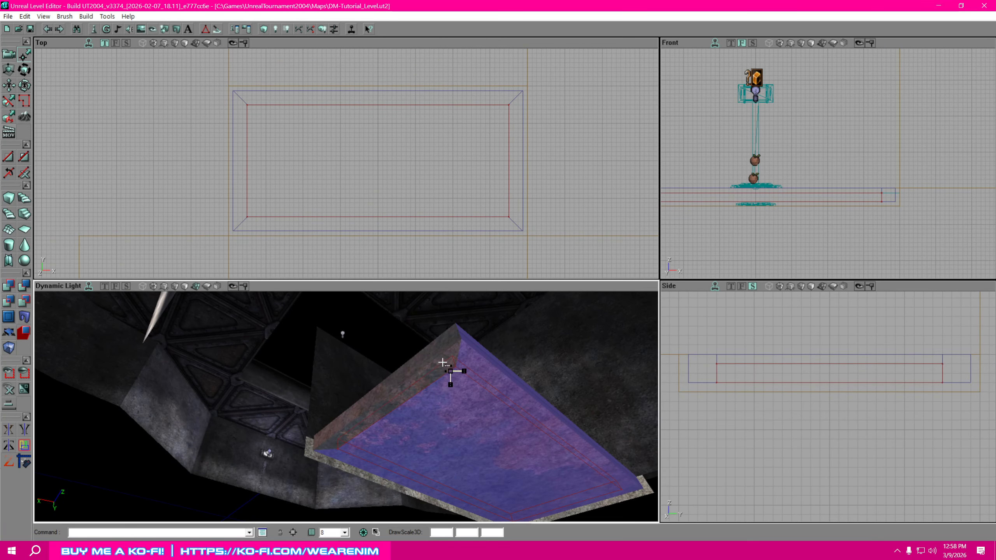
right_drag(446, 384, 510, 408)
drag(509, 408, 365, 387)
right_drag(365, 387, 379, 416)
drag(378, 415, 429, 410)
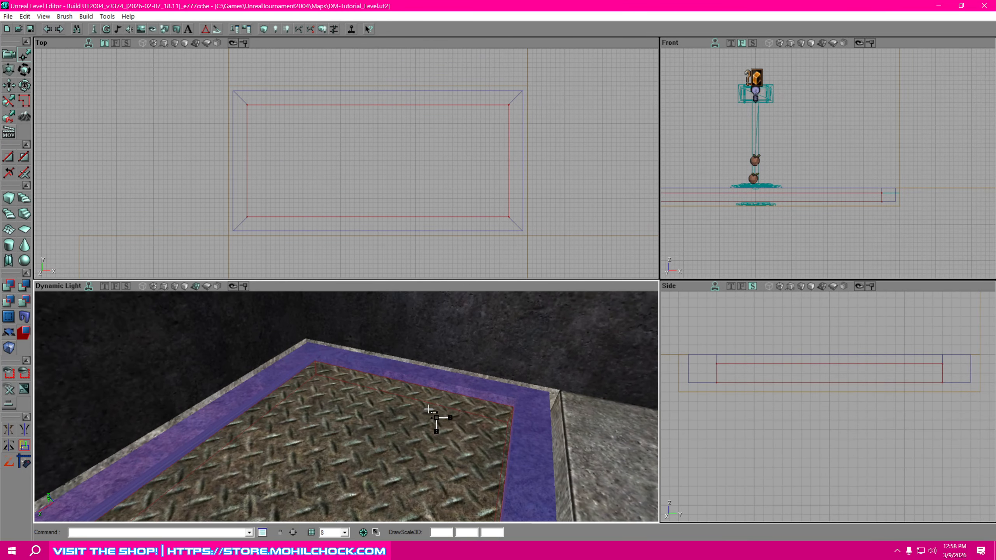
- Apply Planar texture alignment to the selected frame surfaces, then clear the surface selection and inspect the finished panel from above and below
right_click(536, 411)
click(640, 245)
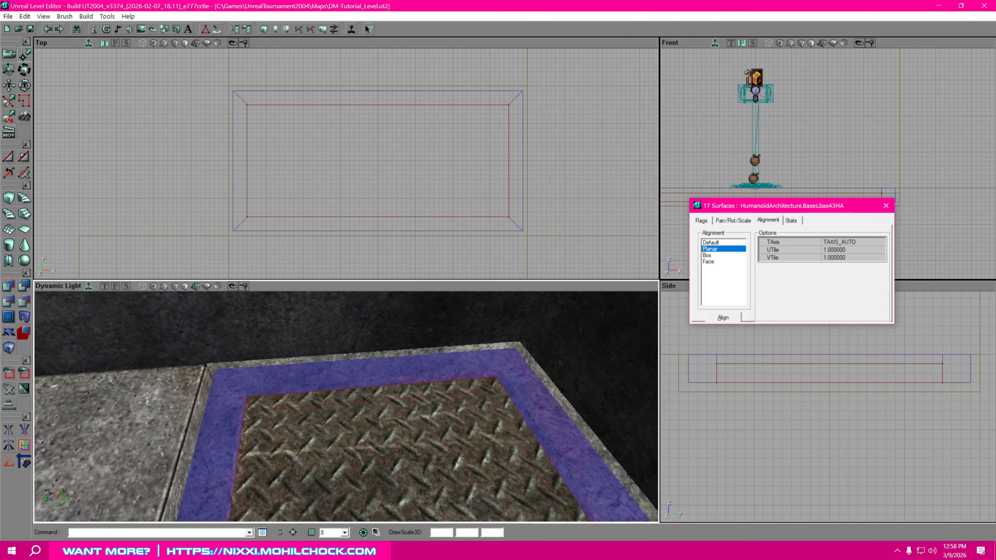
drag(346, 407, 388, 416)
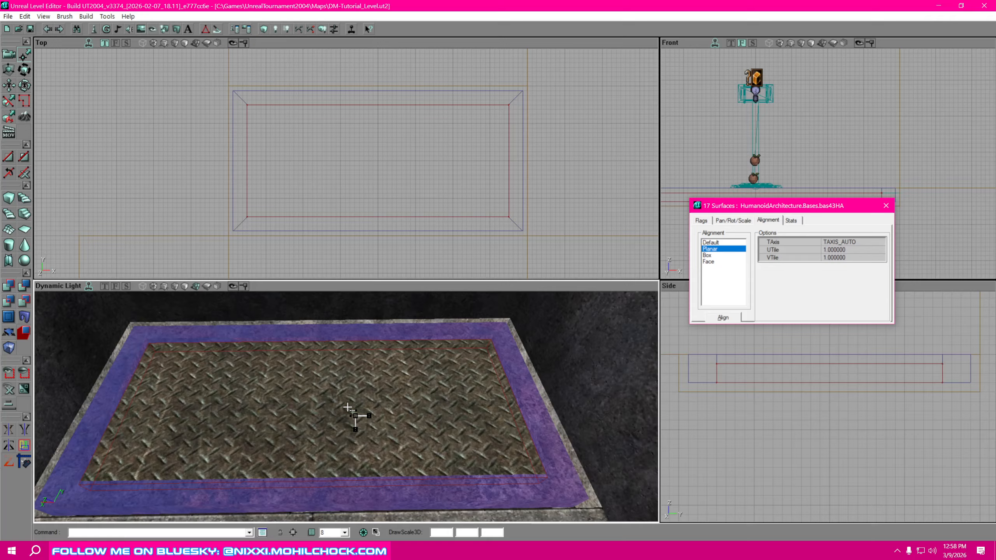
click(317, 411)
drag(318, 412, 380, 419)
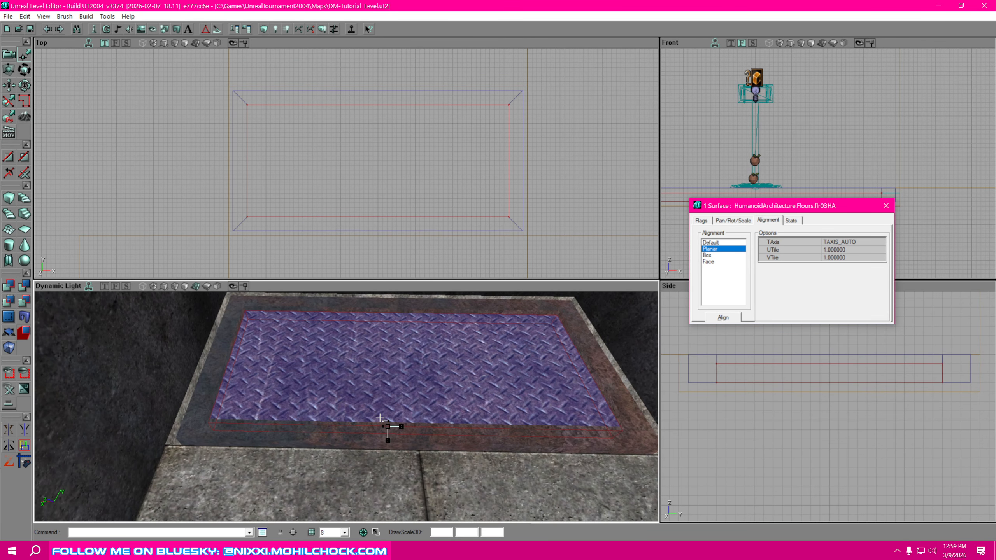
click(394, 373)
mouse_move(395, 374)
right_down()
mouse_move(392, 328)
mouse_move(392, 386)
right_up()
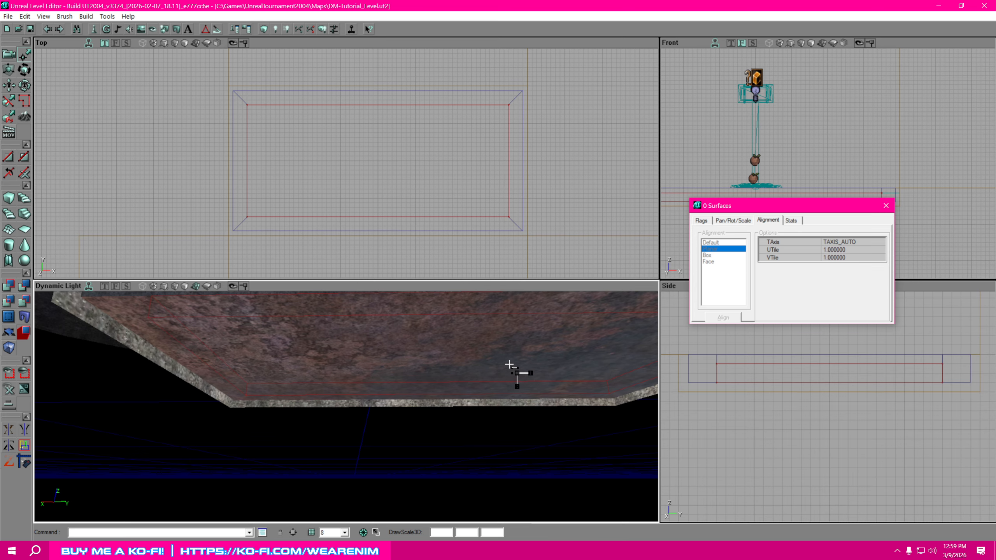
right_drag(392, 387, 392, 327)
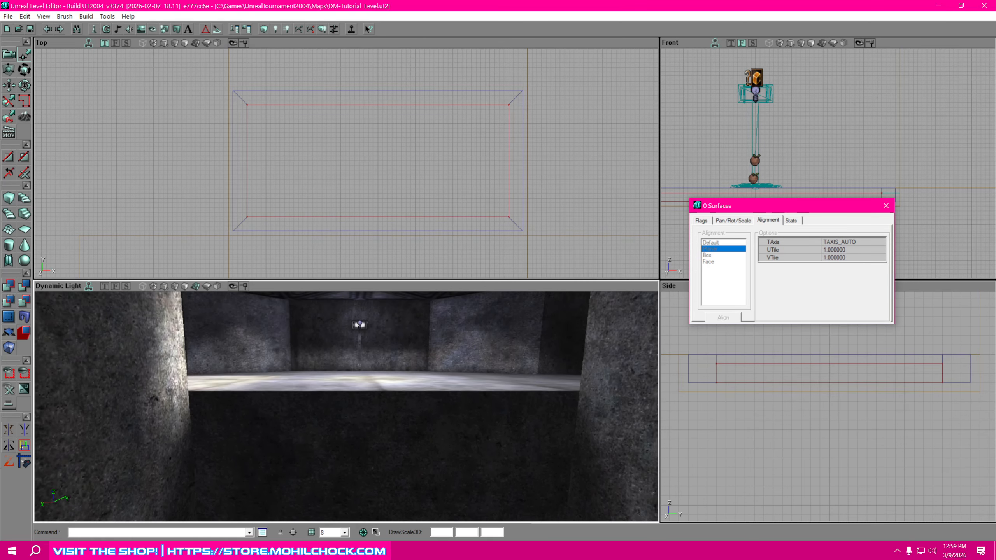
right_drag(416, 363, 597, 364)
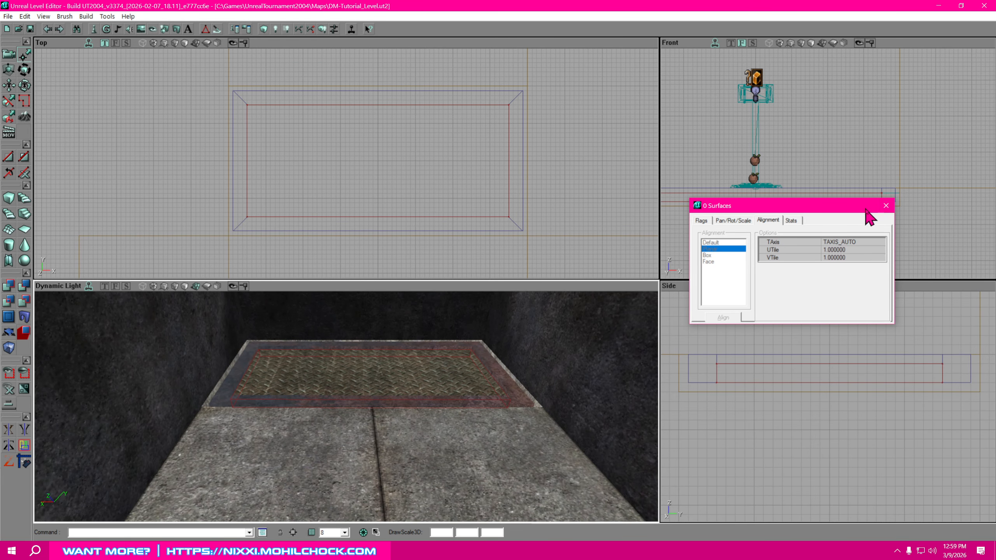
- Move the surface properties window clear and lower the builder brush to sit directly beneath the infill panel
drag(866, 209, 866, 96)
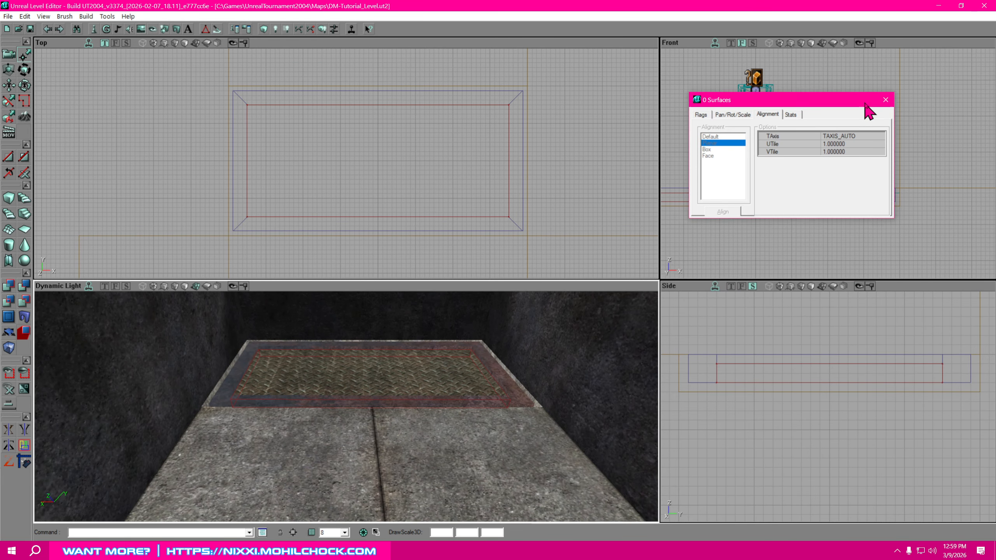
click(770, 382)
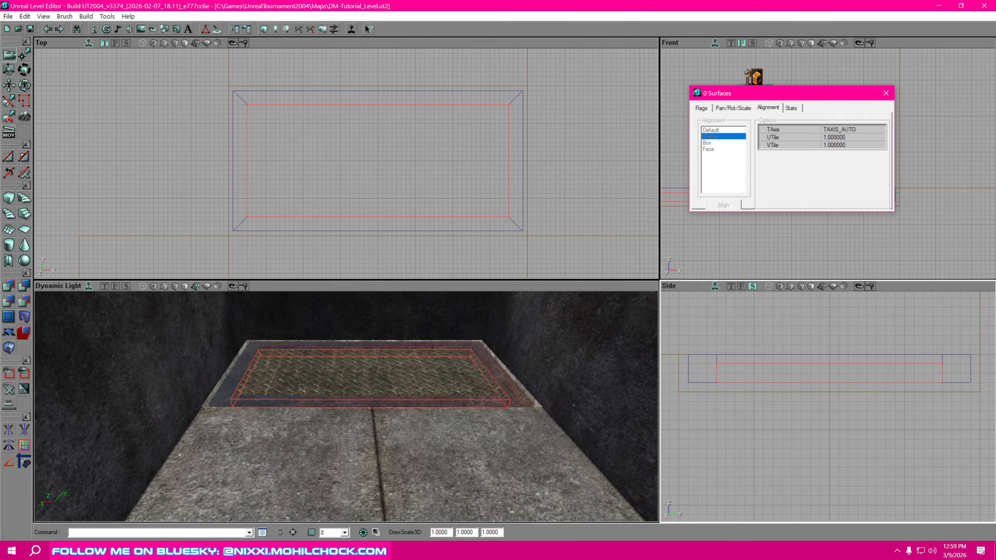
ctrl+drag(769, 382, 770, 401)
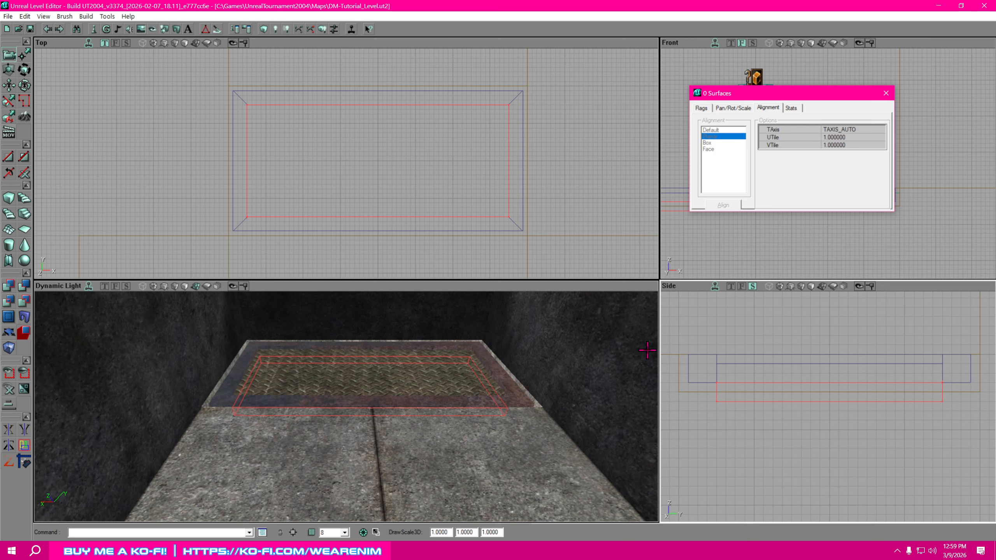
- Vertex-edit the builder brush in the Side view, moving both ends inward to make it narrower than the panel
click(24, 56)
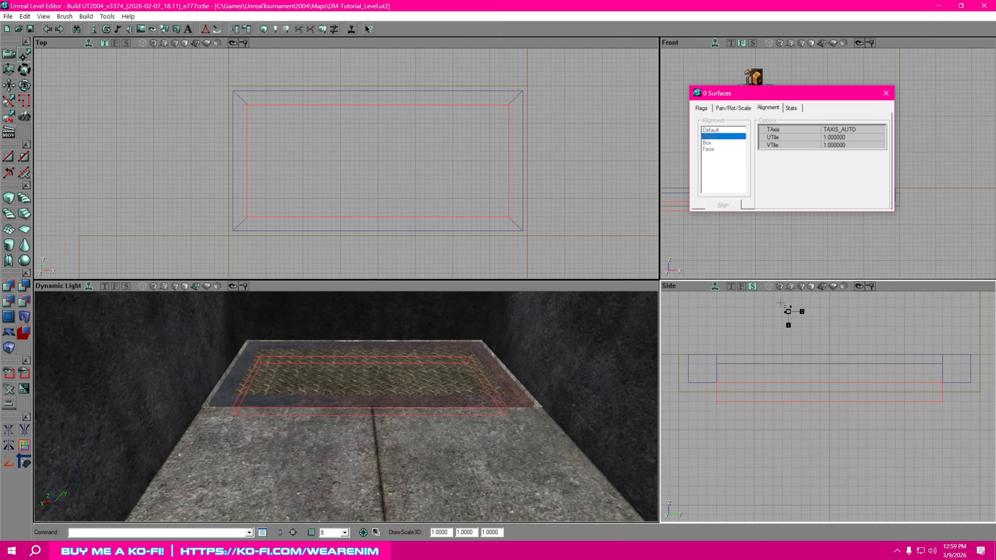
mouse_move(946, 392)
ctrl+alt+mouse_down()
mouse_move(932, 373)
mouse_move(936, 401)
mouse_move(890, 400)
ctrl+alt+mouse_up()
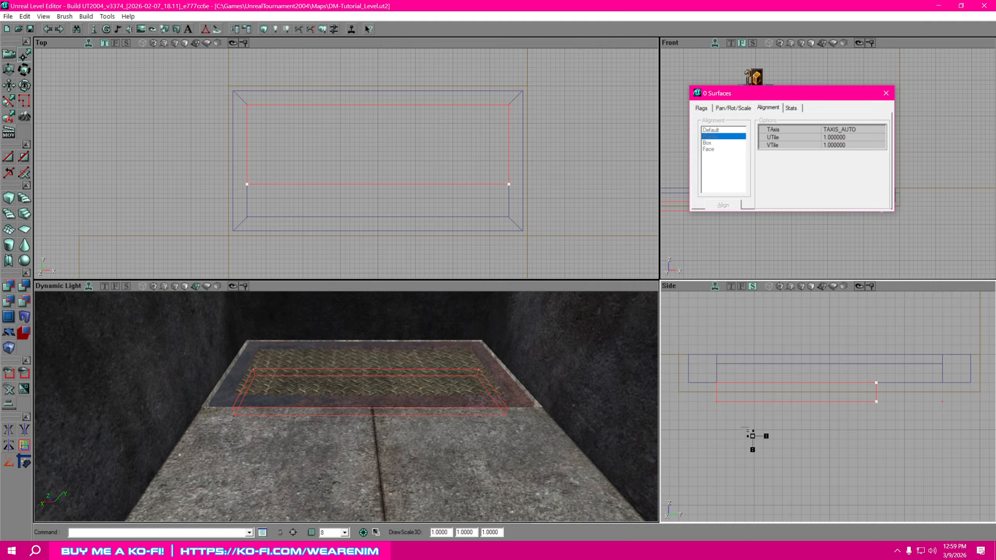
mouse_move(749, 433)
ctrl+alt+mouse_down()
mouse_move(702, 372)
mouse_move(735, 400)
mouse_move(782, 400)
ctrl+alt+mouse_up()
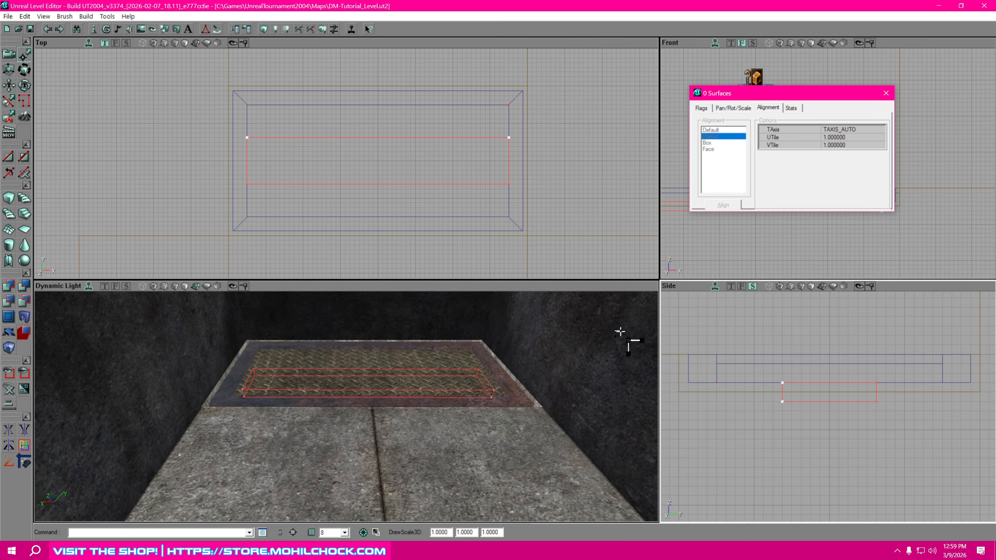
- Shorten the builder brush from both ends into a small square block under one half of the panel and close the surface properties window
ctrl+alt+drag(520, 194, 479, 92)
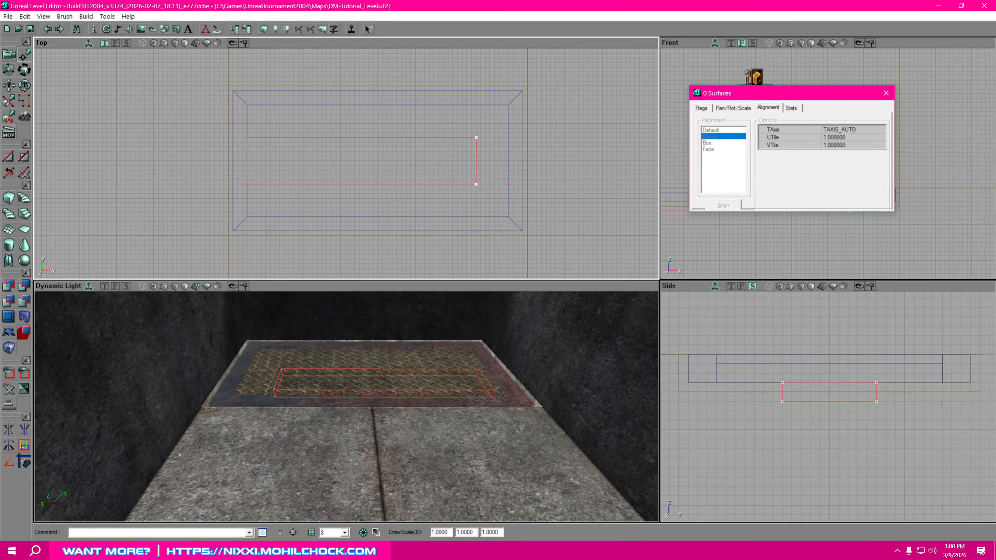
ctrl+drag(471, 184, 476, 184)
ctrl+alt+drag(274, 198, 216, 105)
ctrl+drag(270, 179, 458, 178)
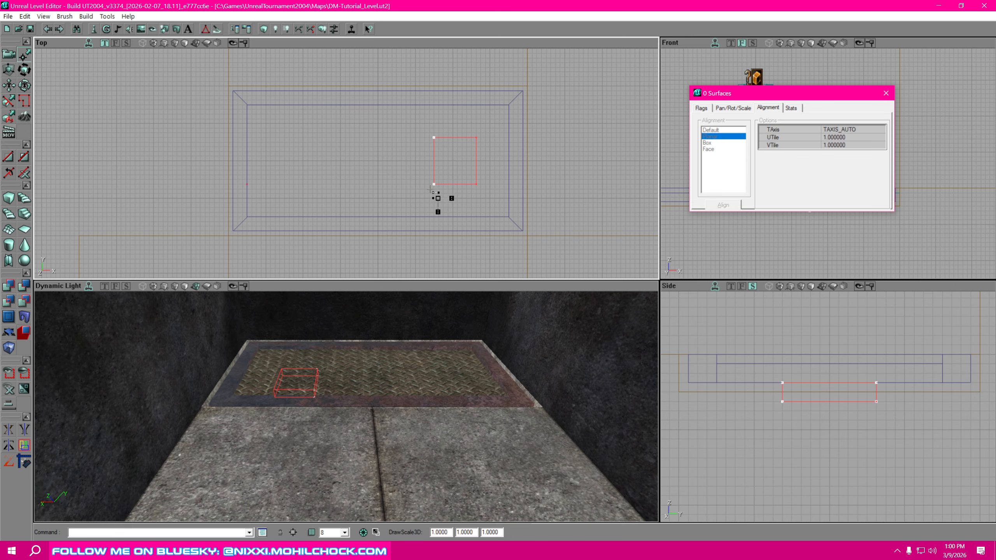
drag(456, 159, 468, 175)
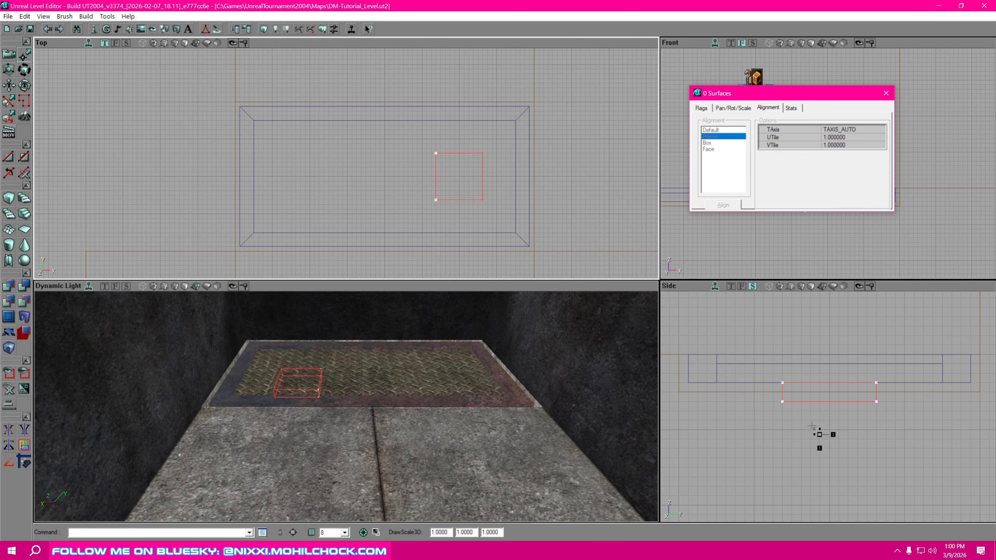
click(886, 93)
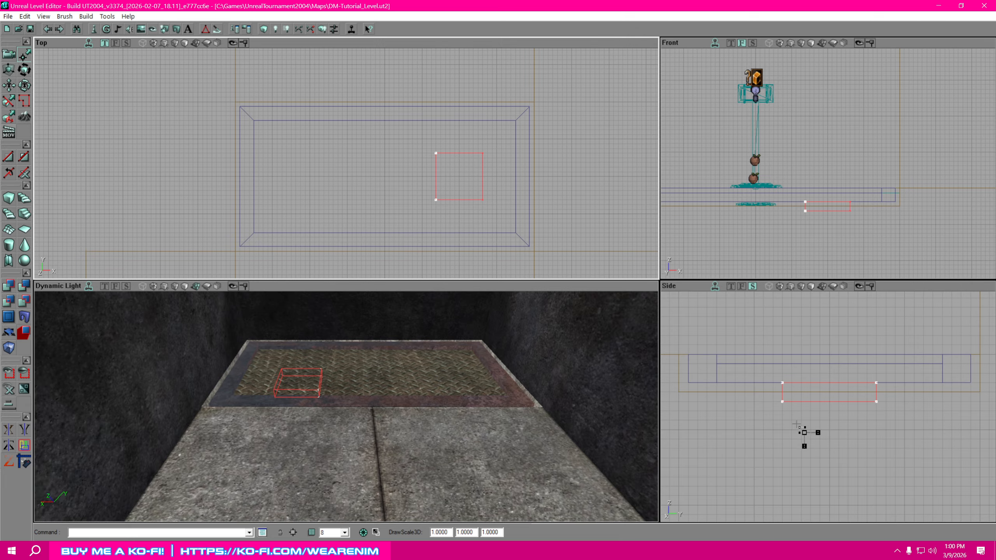
drag(797, 425, 788, 411)
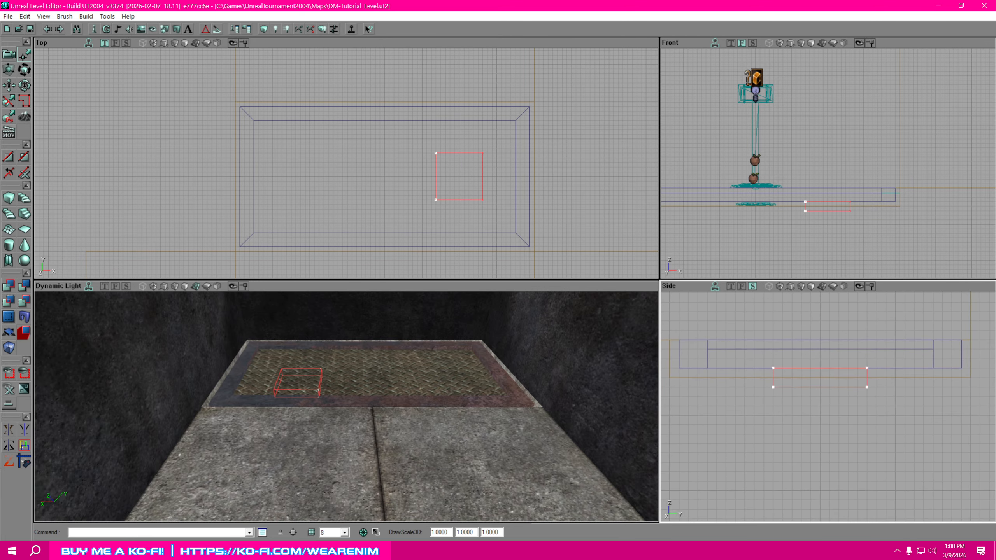
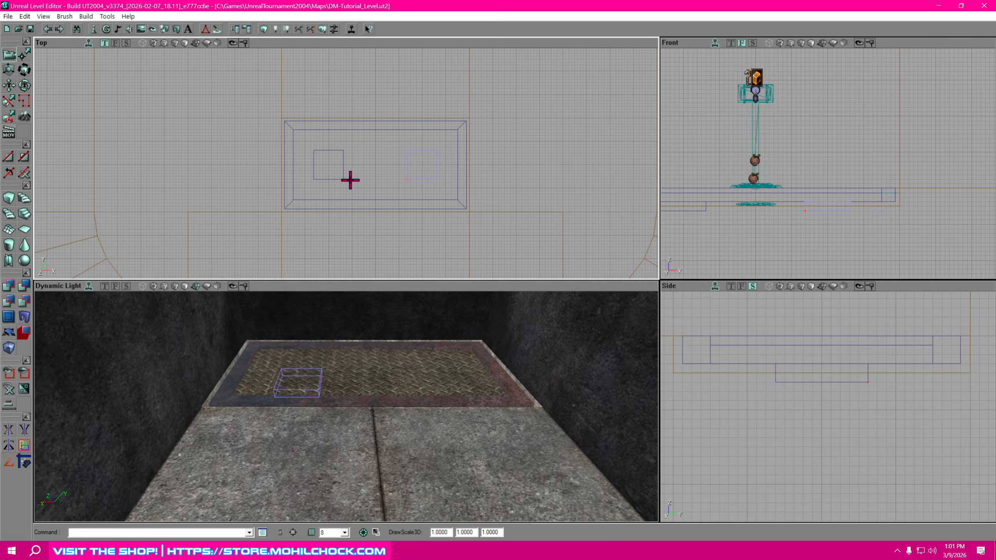
- Select both small blocks beneath the panel, duplicate them, and place the duplicates over the originals
ctrl+click(332, 179)
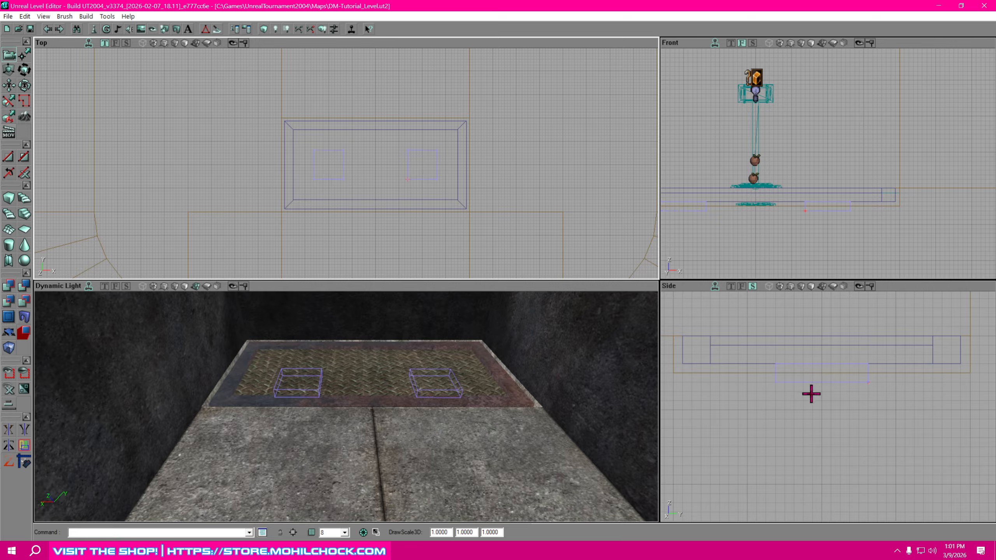
drag(860, 364, 834, 323)
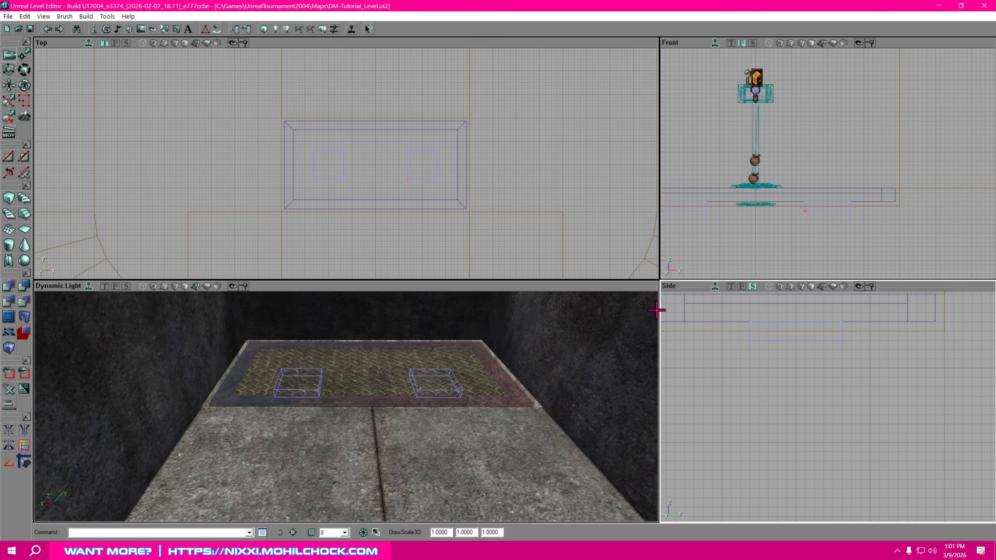
right_click(427, 179)
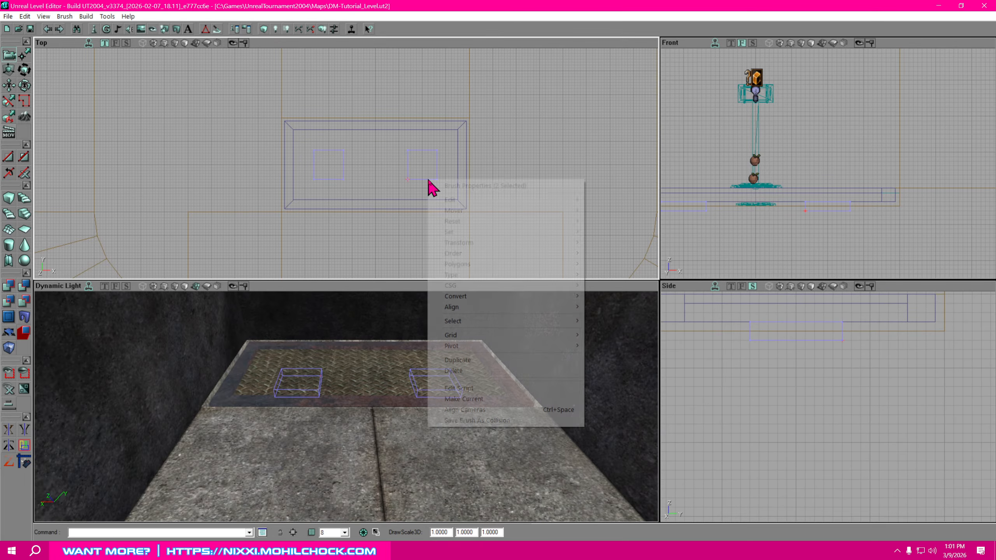
click(483, 358)
ctrl+drag(425, 167, 422, 165)
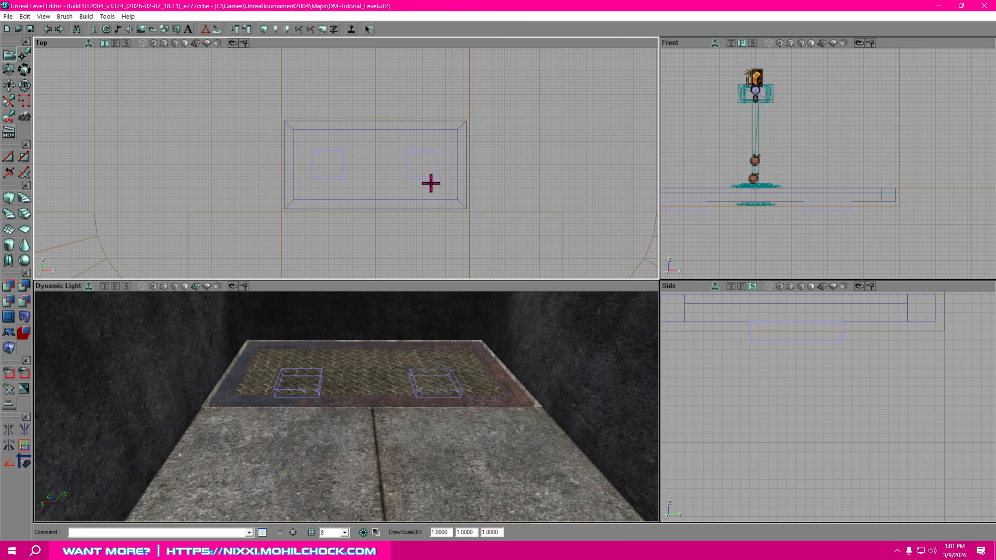
- Vertex-edit the duplicated blocks into tall columns extending down from the undersides of the original blocks
mouse_move(795, 376)
mouse_down()
mouse_move(826, 368)
mouse_move(850, 380)
mouse_move(829, 377)
mouse_move(823, 361)
mouse_up()
scroll(829, 377, down, 3)
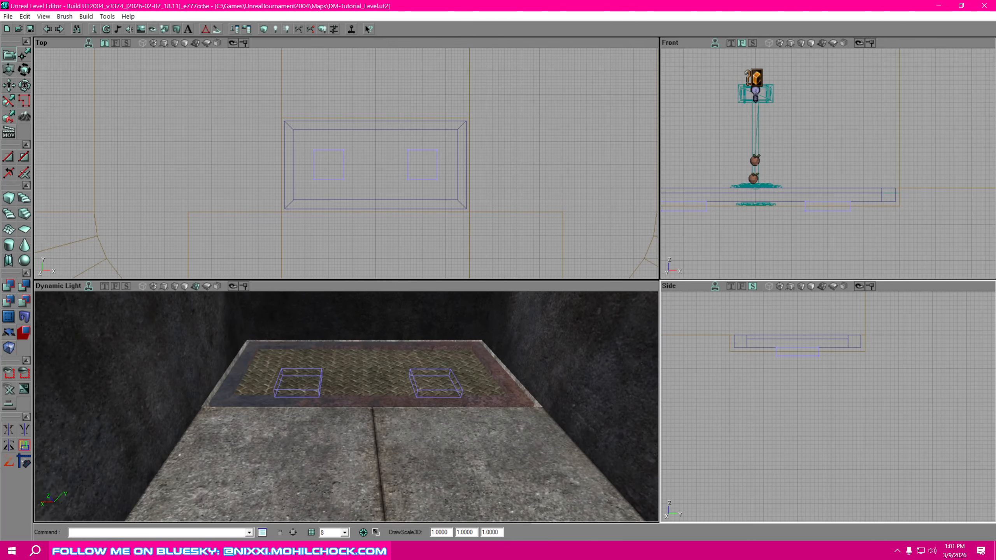
click(26, 57)
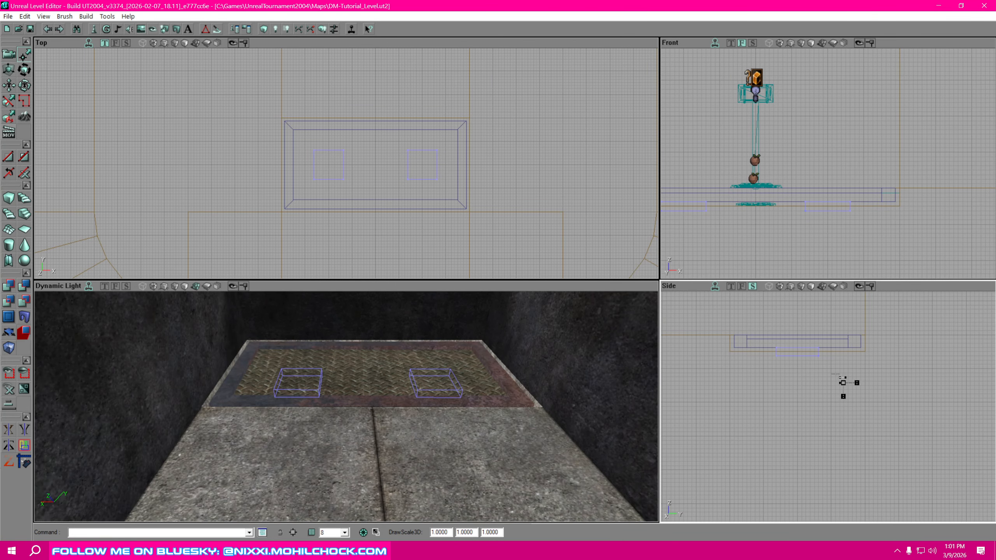
mouse_move(846, 373)
ctrl+alt+mouse_down()
mouse_move(796, 390)
mouse_move(792, 428)
ctrl+alt+mouse_up()
ctrl+drag(794, 393, 790, 470)
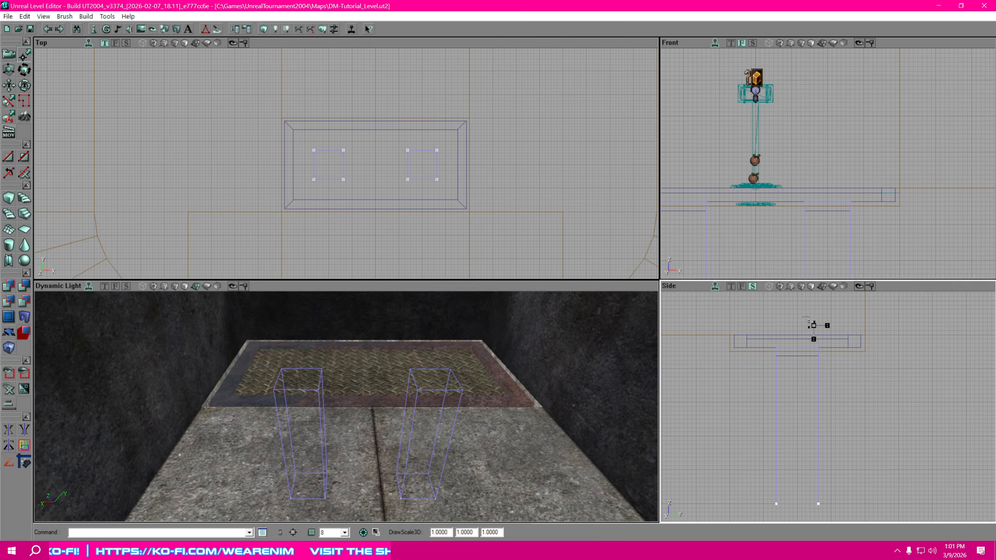
mouse_move(851, 364)
mouse_down()
mouse_move(852, 349)
mouse_move(809, 376)
mouse_move(818, 352)
mouse_up()
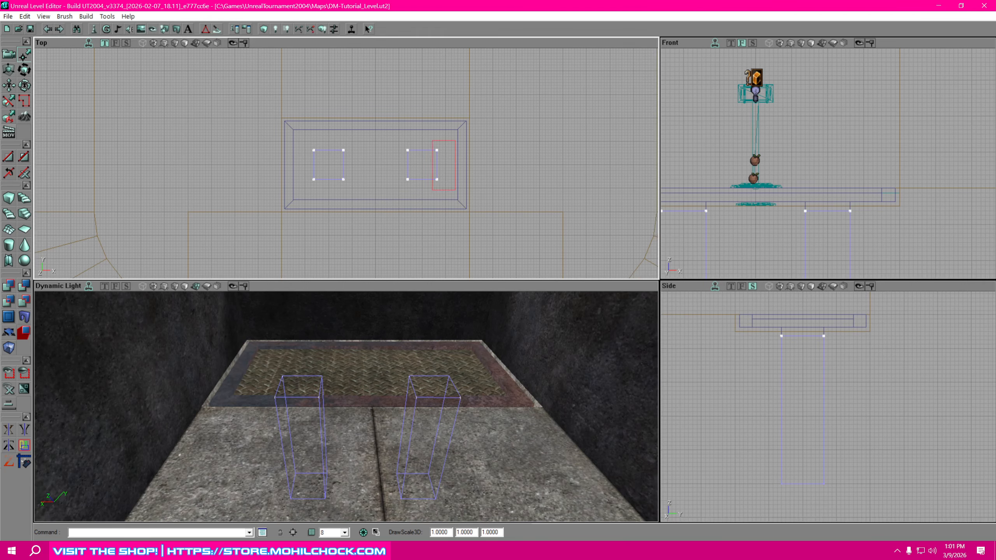
- Move the vertices of one column slightly inward on all four sides so it is inset from its square block
mouse_move(427, 130)
ctrl+alt+mouse_down()
mouse_move(461, 206)
mouse_move(456, 126)
ctrl+alt+mouse_up()
scroll(434, 204, up, 4)
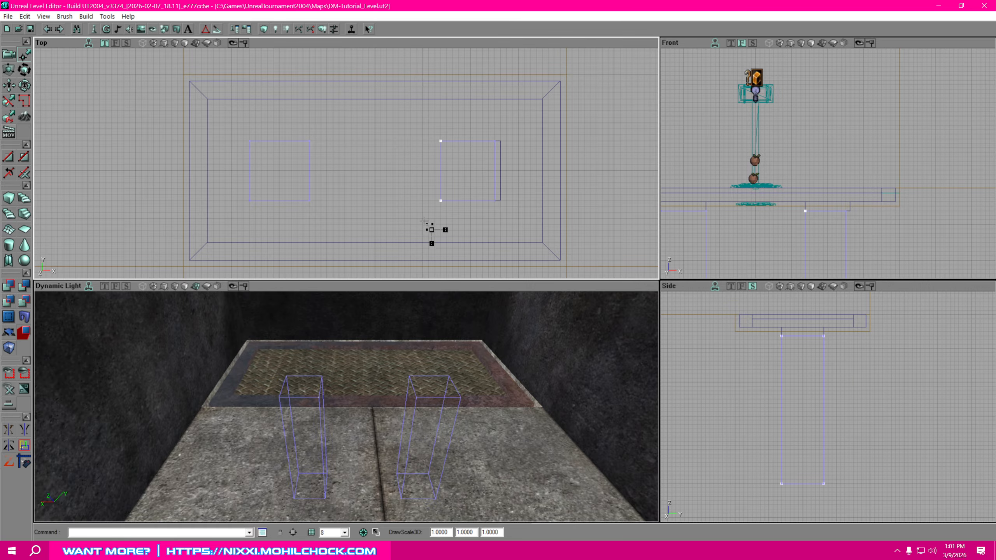
ctrl+drag(428, 223, 434, 223)
ctrl+alt+drag(494, 211, 413, 185)
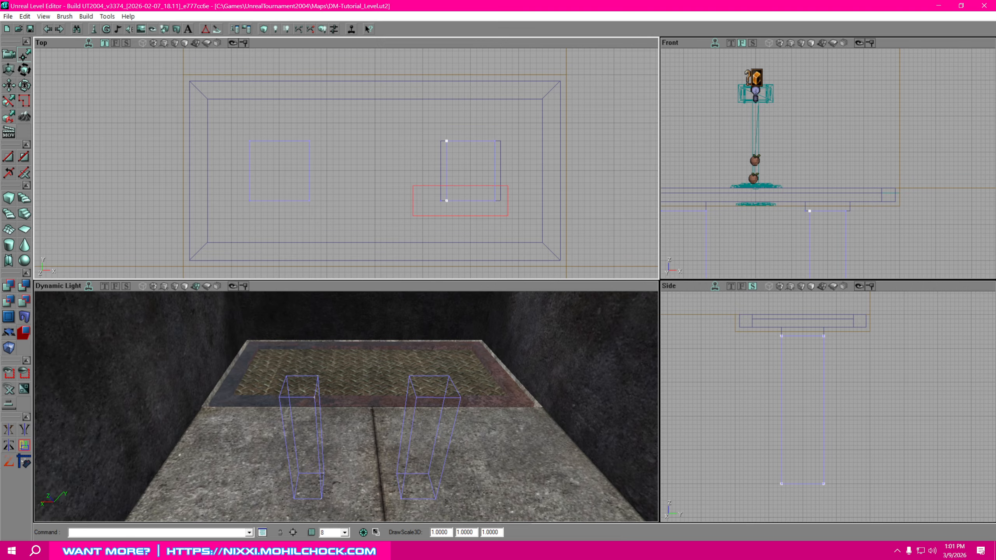
ctrl+alt+drag(428, 133, 522, 154)
ctrl+drag(460, 143, 460, 149)
- Inset the second column's vertices slightly on all four sides to match the first column, and finish vertex editing
mouse_move(366, 200)
mouse_down()
mouse_move(562, 209)
mouse_move(503, 207)
mouse_up()
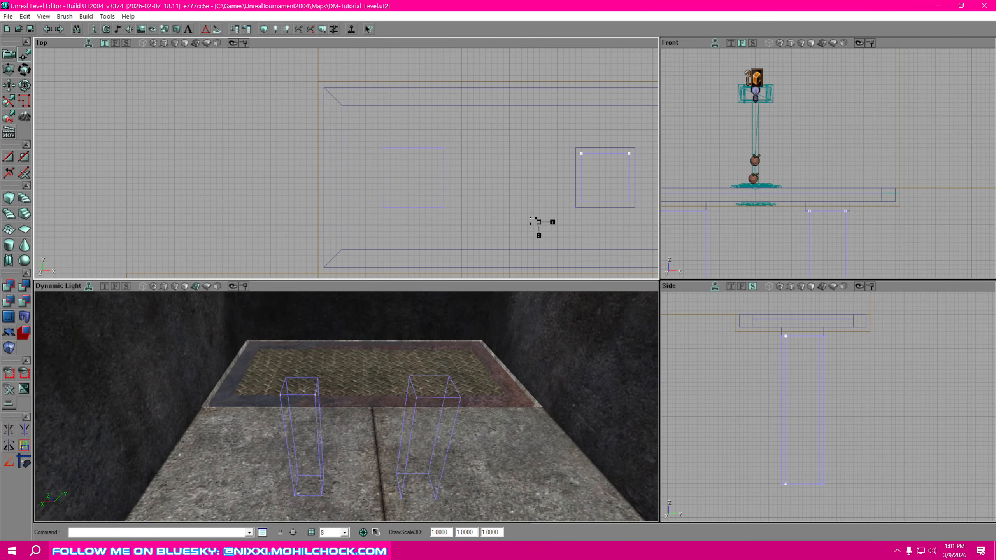
ctrl+alt+drag(424, 120, 466, 197)
ctrl+alt+drag(383, 168, 392, 137)
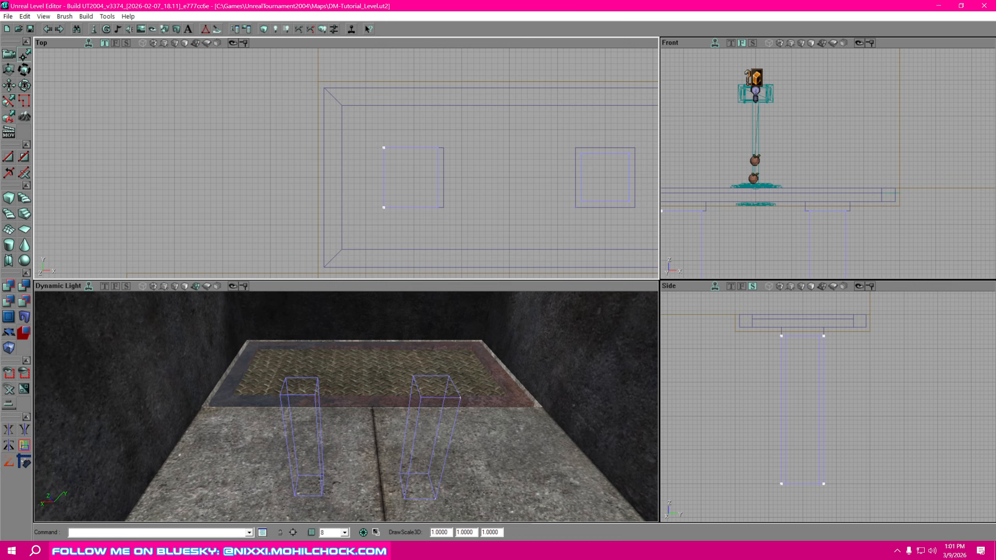
ctrl+drag(406, 190, 361, 195)
ctrl+drag(417, 225, 417, 219)
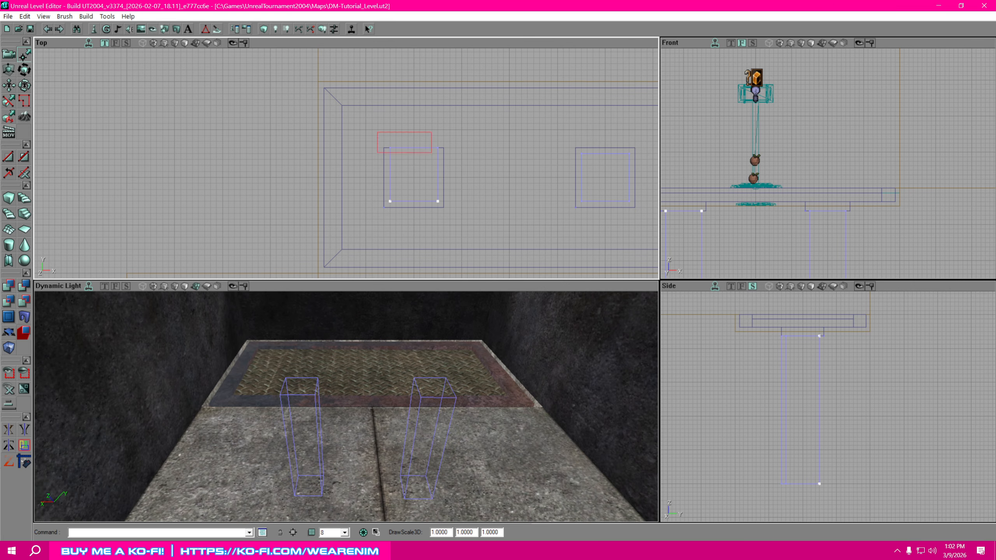
ctrl+alt+drag(377, 132, 377, 132)
click(494, 189)
drag(482, 203, 413, 203)
scroll(482, 208, down, 1)
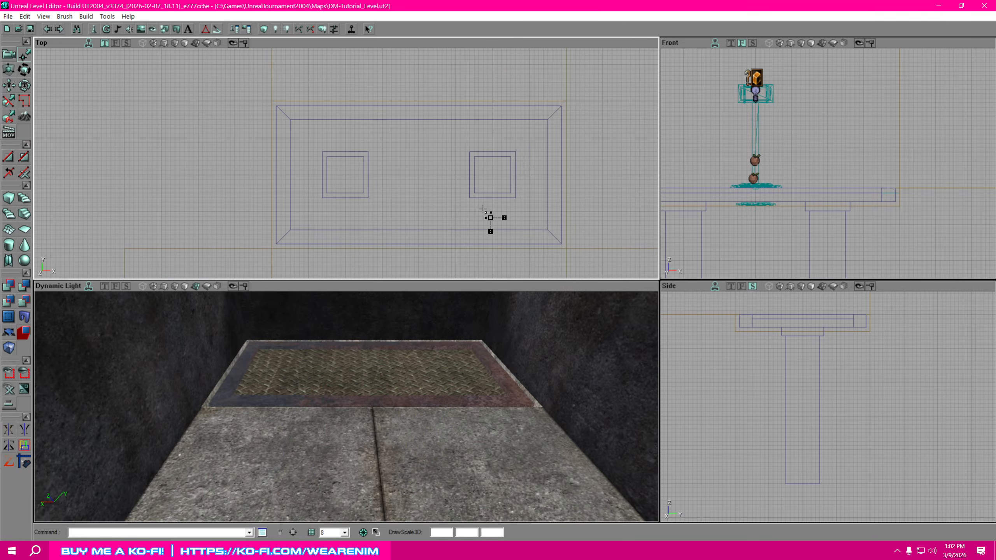
drag(482, 208, 490, 218)
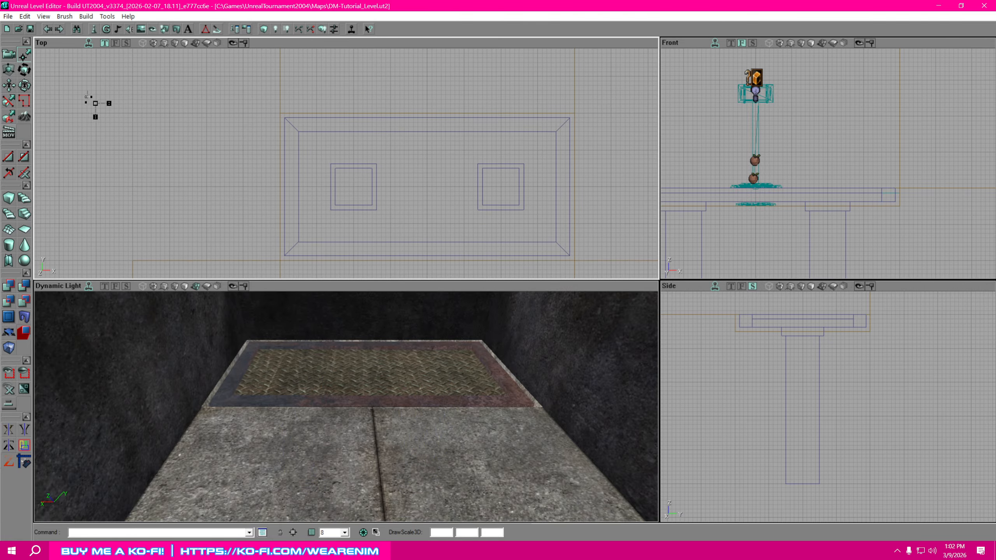
- Select the entire framed panel with its blocks and columns and raise it until the column bases sit at corridor floor level
click(9, 55)
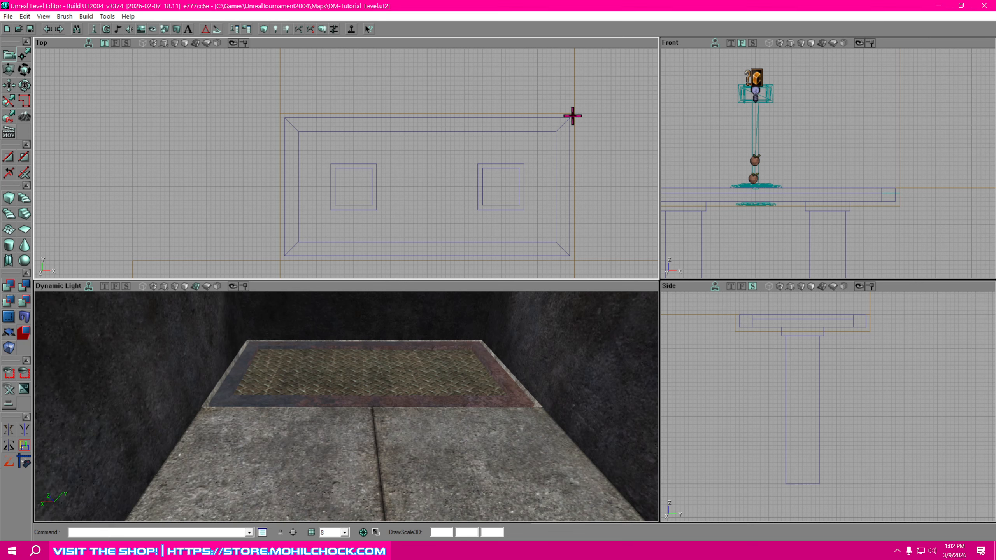
mouse_move(572, 116)
ctrl+alt+mouse_down()
mouse_move(481, 180)
mouse_move(314, 226)
mouse_move(282, 258)
ctrl+alt+mouse_up()
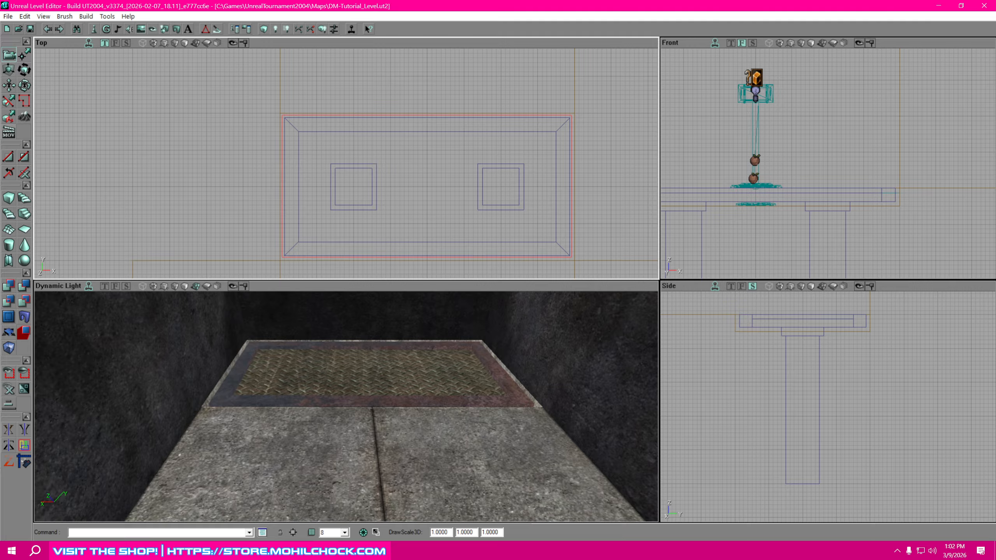
ctrl+alt+drag(282, 258, 282, 258)
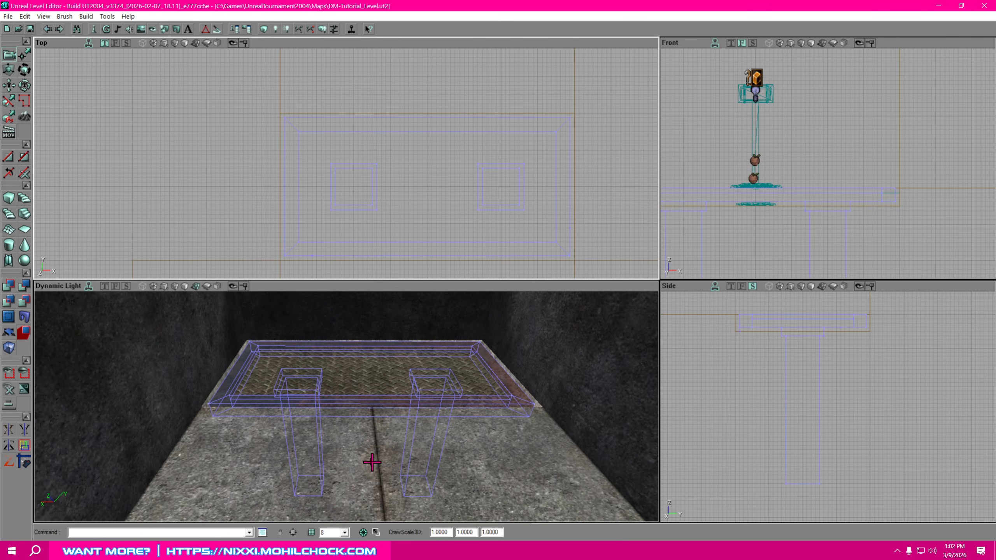
drag(901, 411, 897, 450)
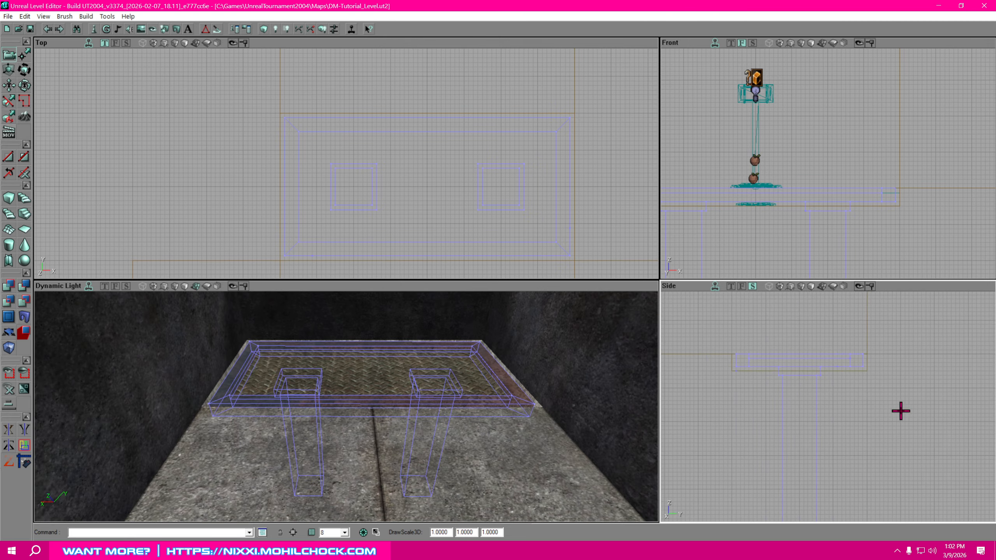
scroll(902, 410, down, 5)
mouse_move(902, 410)
mouse_down()
mouse_move(907, 432)
mouse_move(911, 410)
mouse_up()
scroll(892, 454, up, 3)
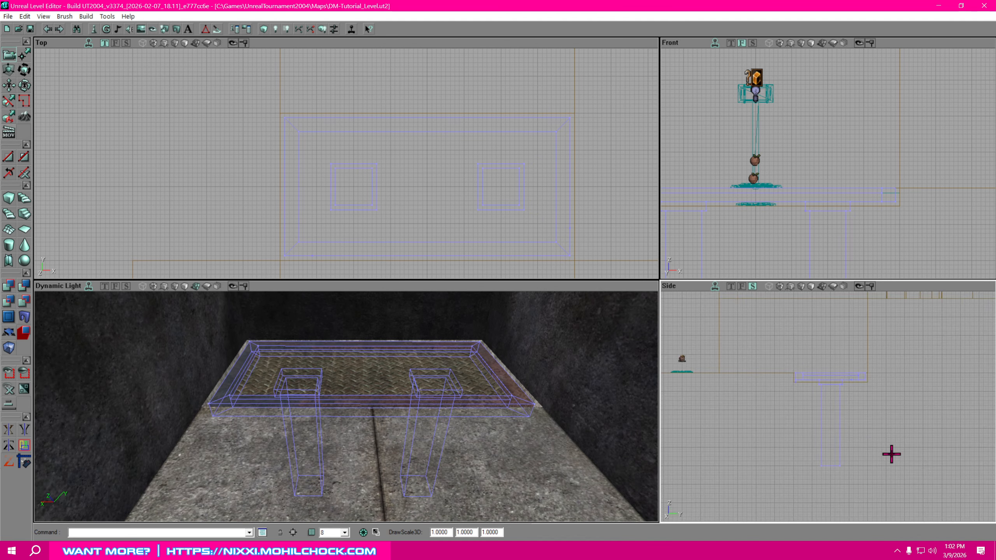
mouse_move(891, 454)
mouse_down()
mouse_move(840, 442)
mouse_move(841, 372)
mouse_up()
drag(853, 461, 864, 449)
scroll(864, 456, up, 2)
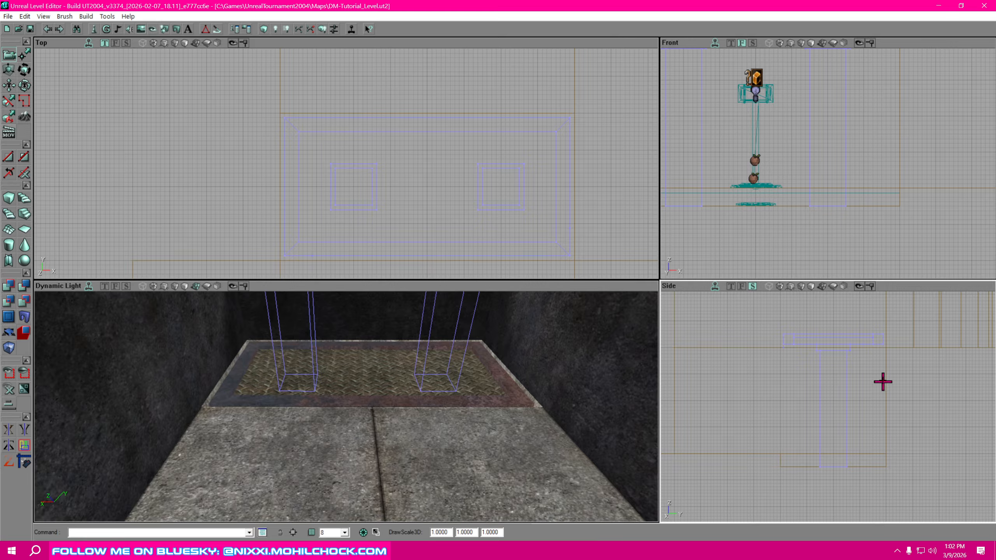
ctrl+drag(841, 382, 840, 396)
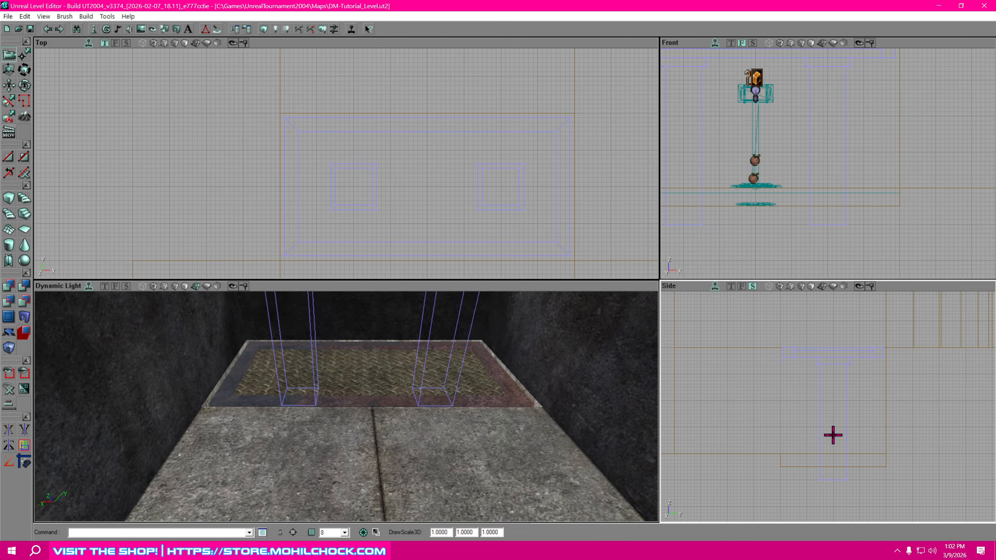
ctrl+drag(833, 440, 833, 414)
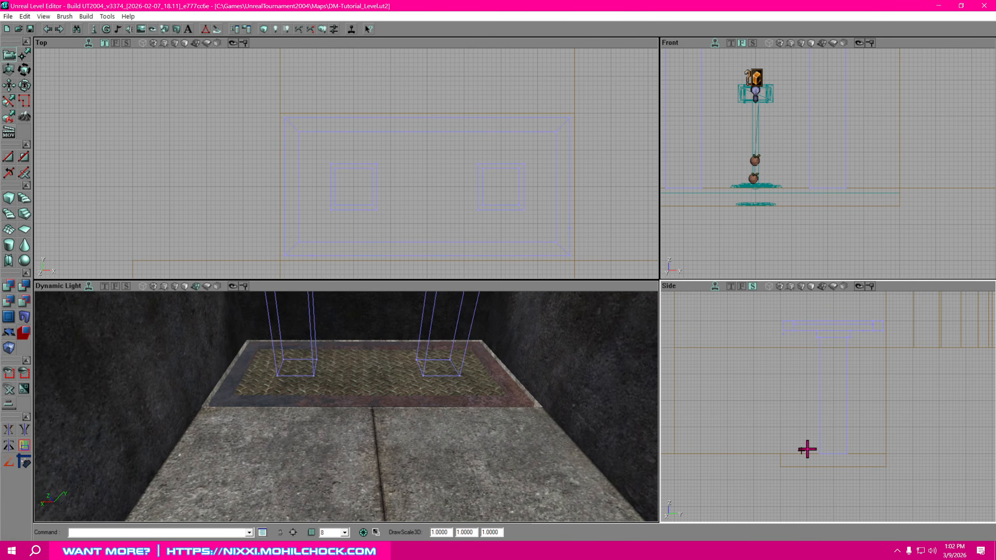
- Bring the raised platform into the 3D view and rebuild the level
mouse_move(488, 496)
right_down()
mouse_move(496, 408)
mouse_move(463, 398)
right_up()
mouse_move(463, 398)
mouse_down()
mouse_move(463, 451)
mouse_move(451, 461)
mouse_up()
right_drag(451, 461, 438, 480)
mouse_move(438, 481)
mouse_down()
mouse_move(438, 459)
mouse_move(447, 471)
mouse_up()
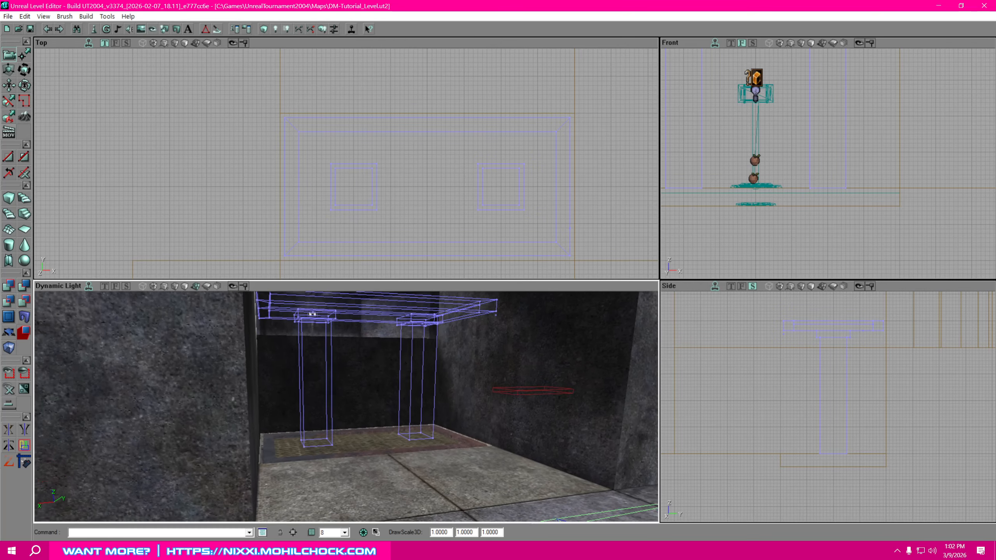
right_drag(447, 471, 447, 420)
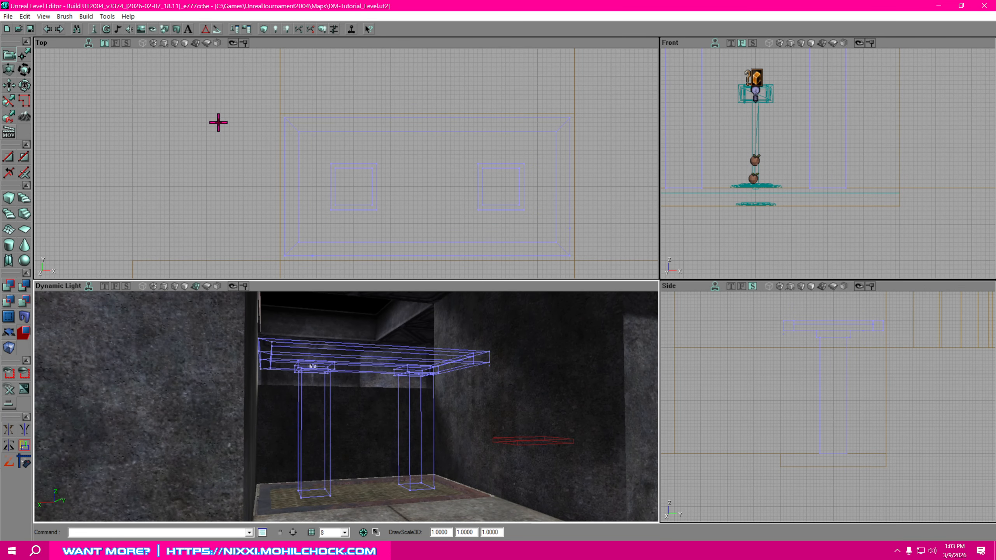
click(322, 29)
- Deselect the brushes and set the 3D viewport to textured display to inspect the platform's underside and columns
drag(346, 406, 441, 400)
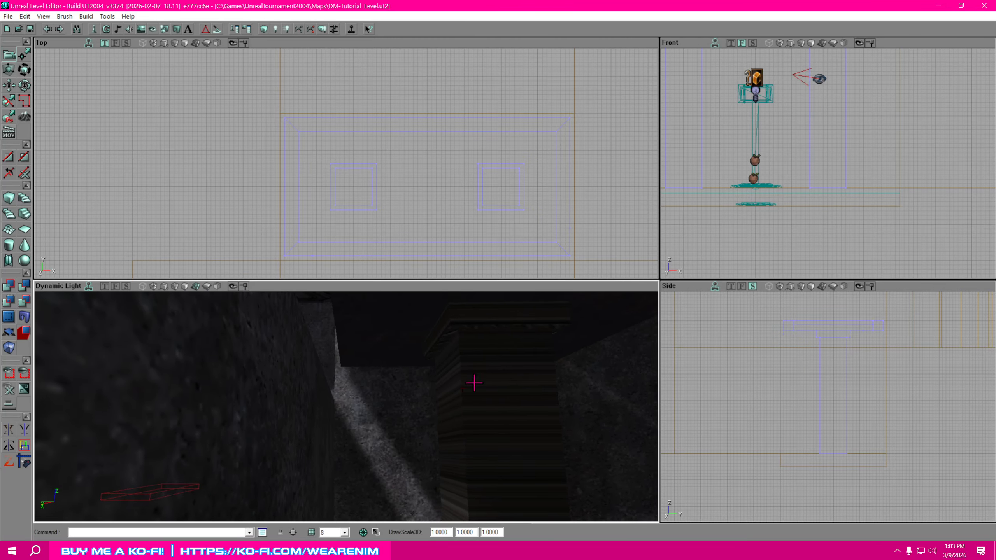
right_drag(474, 383, 447, 402)
click(611, 232)
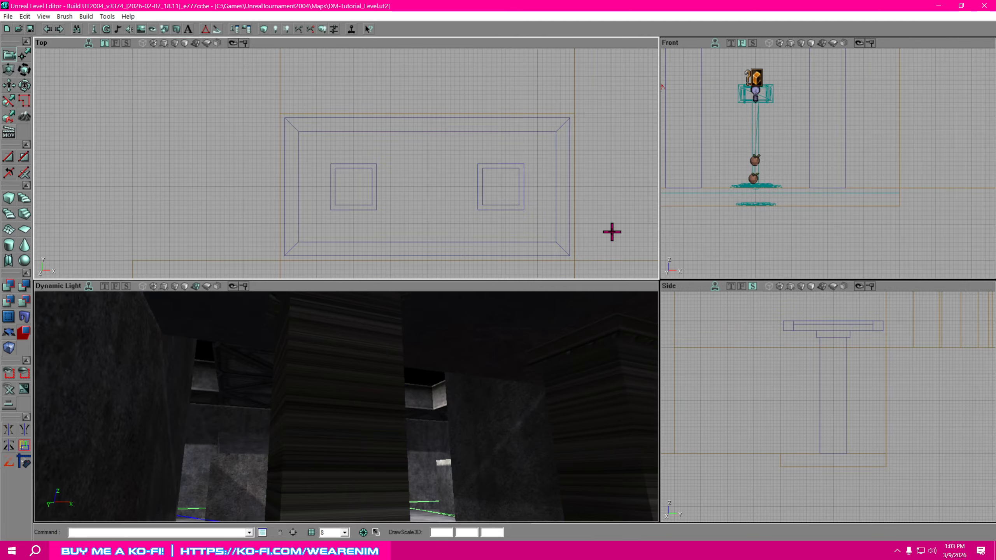
right_drag(508, 365, 490, 345)
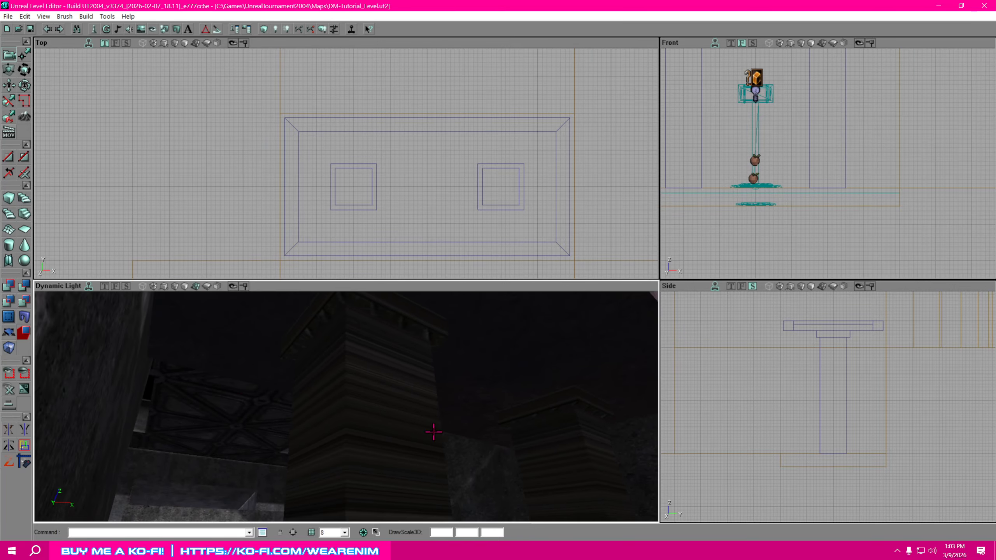
click(175, 286)
drag(346, 407, 371, 388)
right_drag(370, 388, 444, 437)
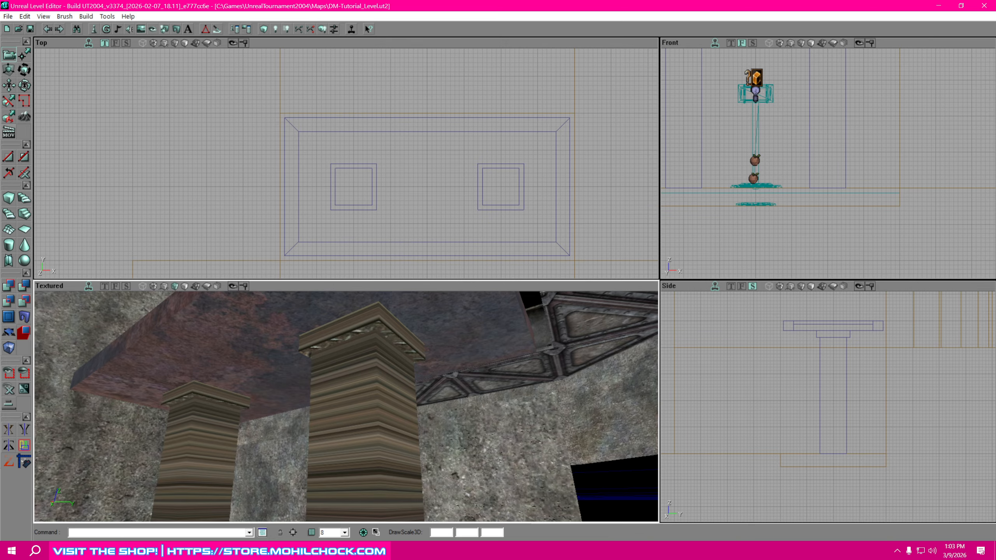
drag(365, 327, 275, 381)
right_drag(345, 400, 468, 387)
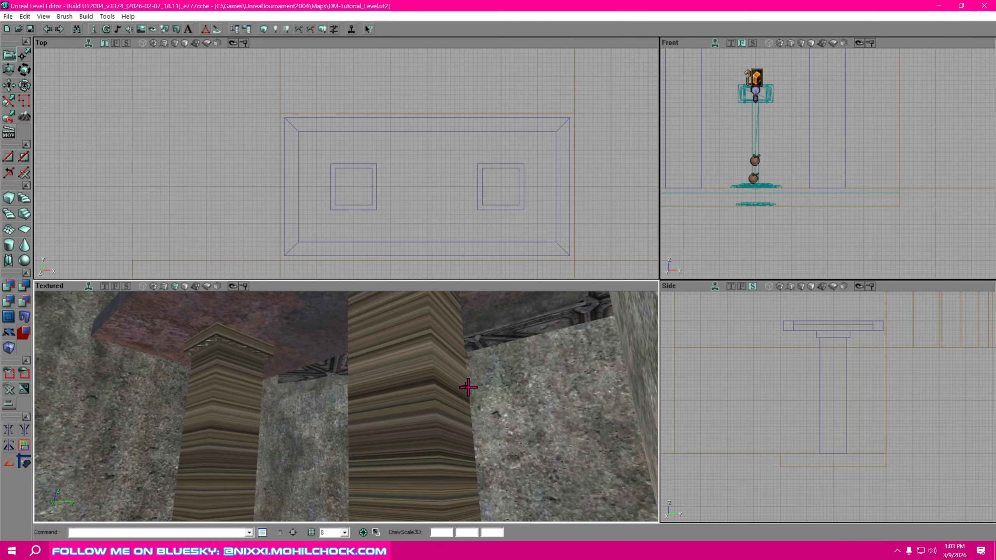
- Select the side surfaces of both columns and their square blocks, and add the columns' bottom faces to the selection
click(447, 369)
key(shift+b)
drag(448, 369, 374, 341)
click(360, 334)
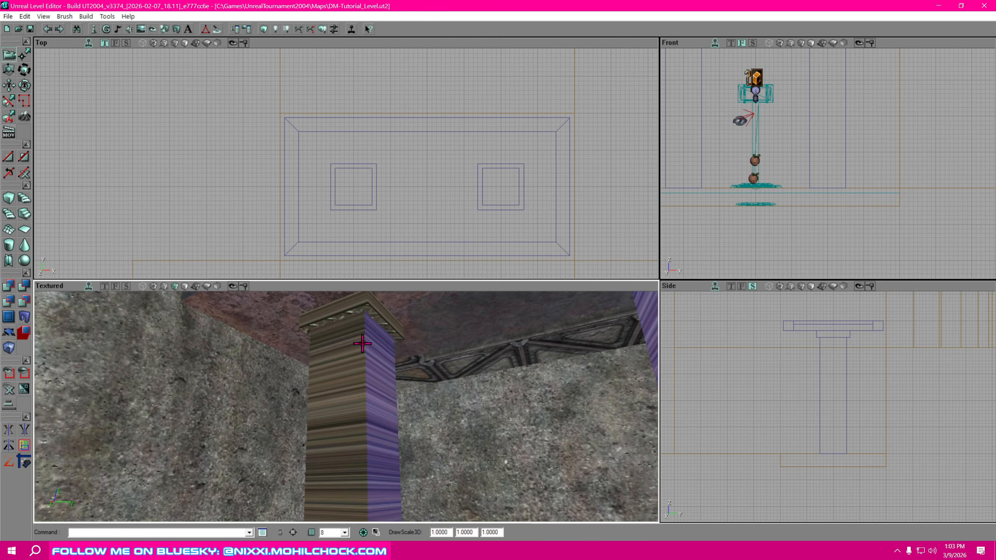
key(shift+b)
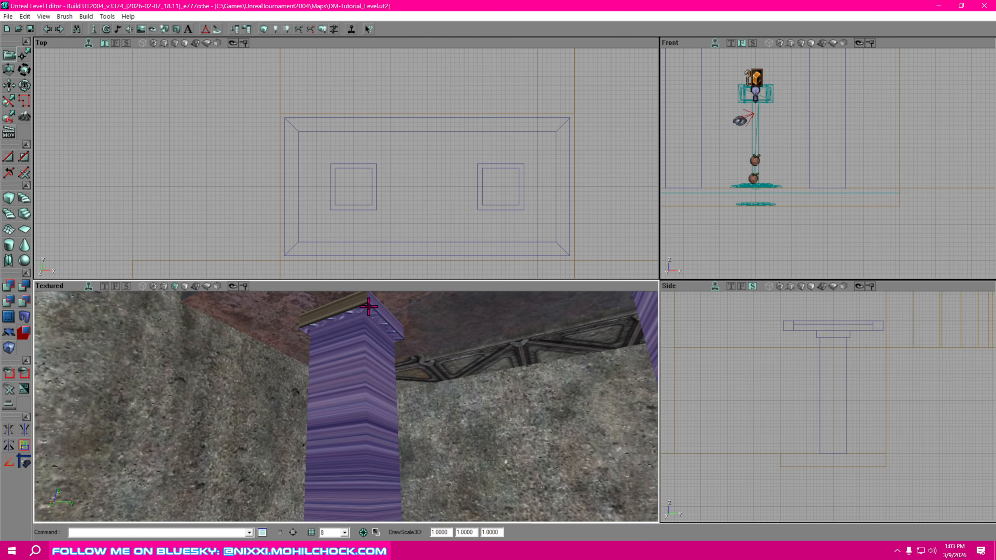
drag(360, 333, 482, 447)
right_drag(482, 447, 470, 416)
drag(470, 416, 502, 400)
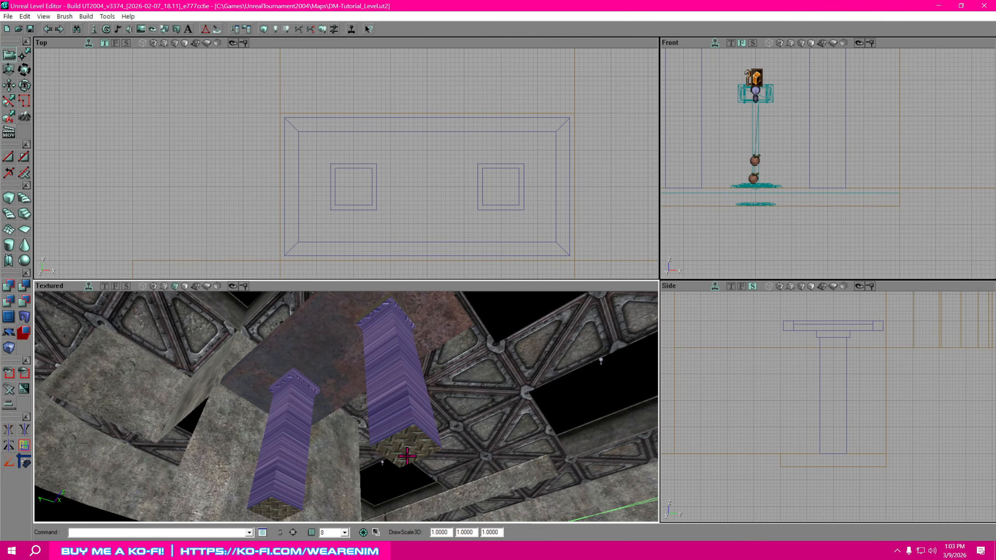
ctrl+click(283, 508)
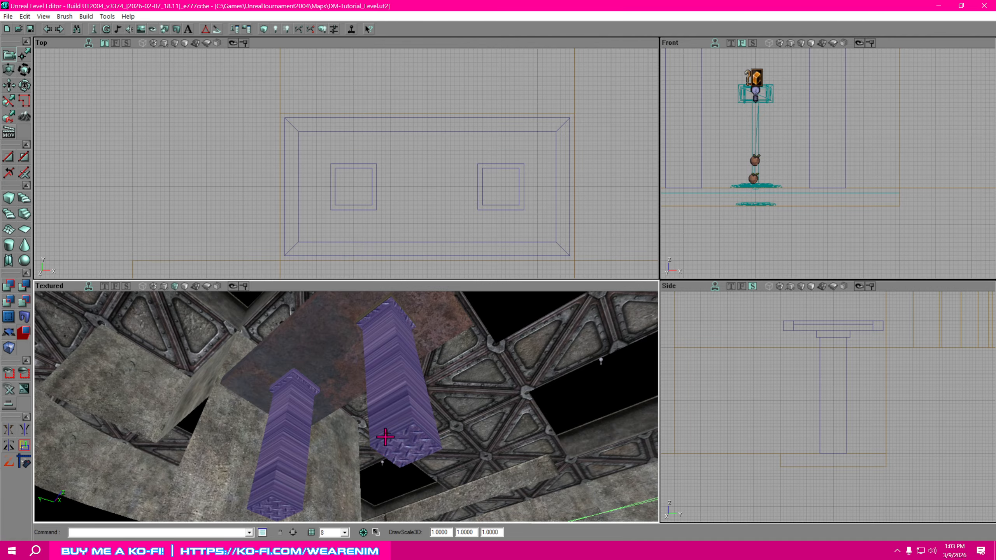
drag(425, 421, 369, 377)
right_drag(368, 376, 353, 405)
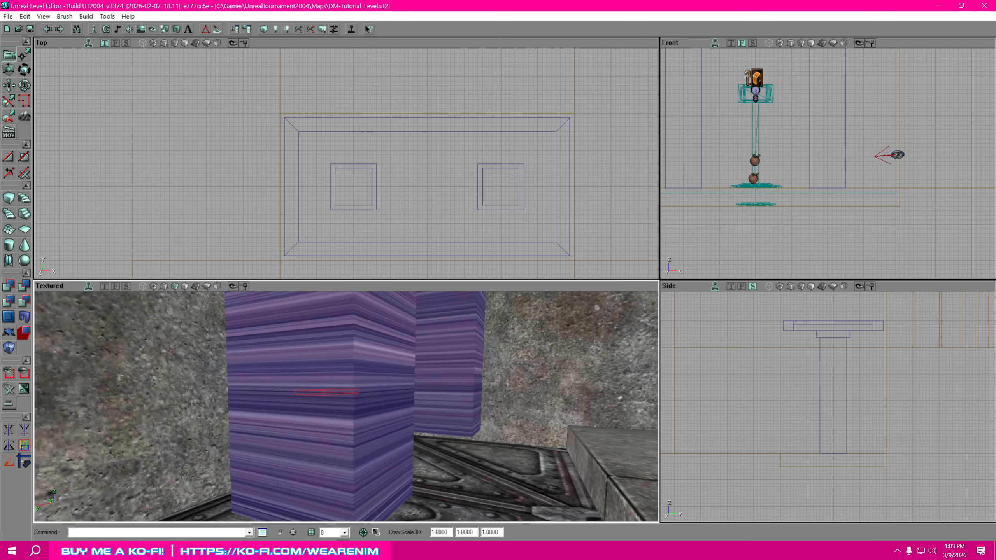
drag(353, 404, 465, 382)
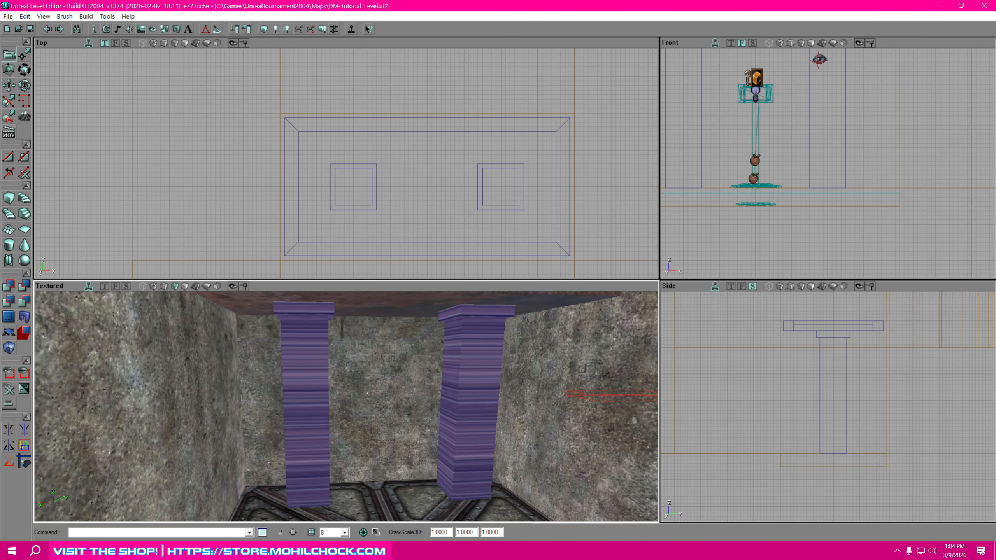
- Apply the bas43HA texture from the HumanoidArchitecture package to the selected column and block surfaces
drag(995, 87, 727, 61)
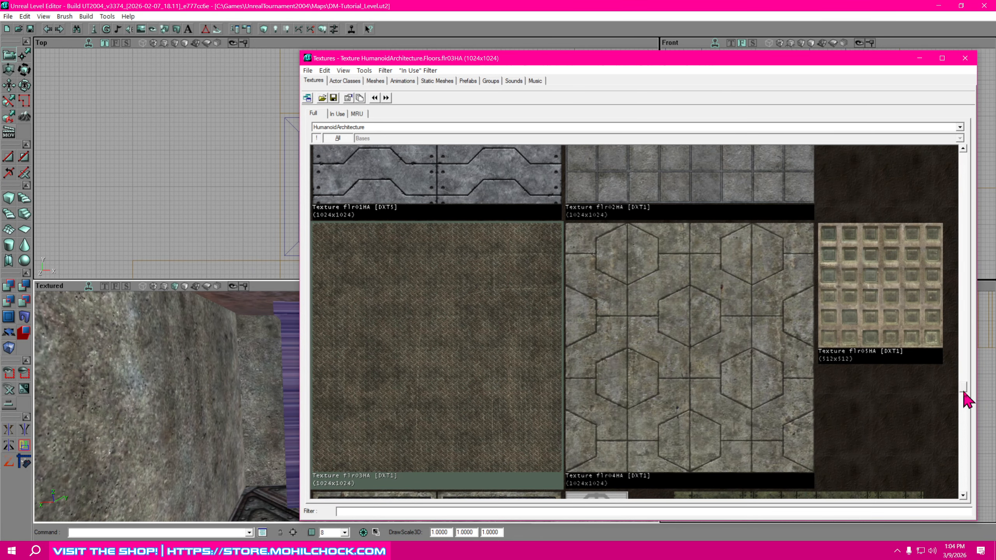
drag(964, 391, 961, 352)
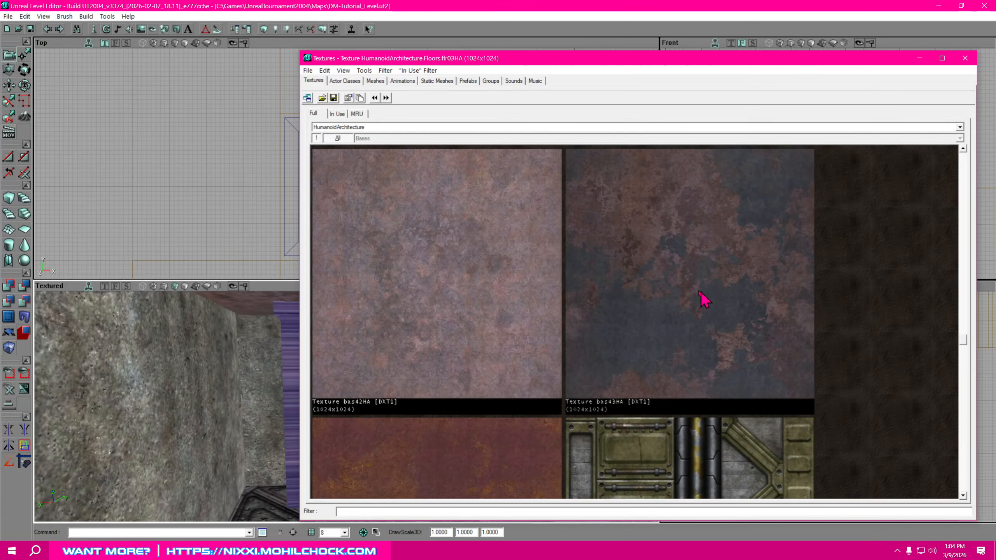
click(689, 286)
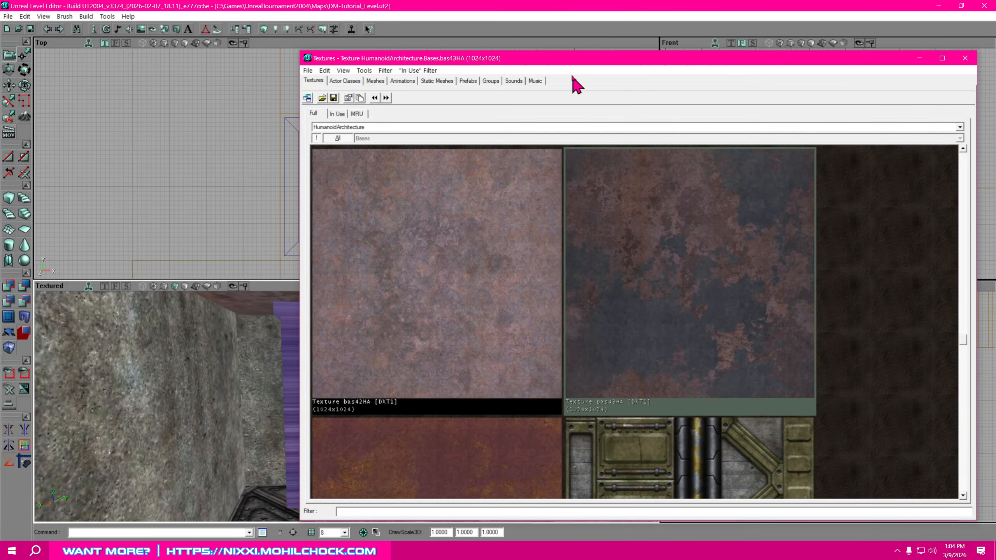
drag(566, 58, 995, 119)
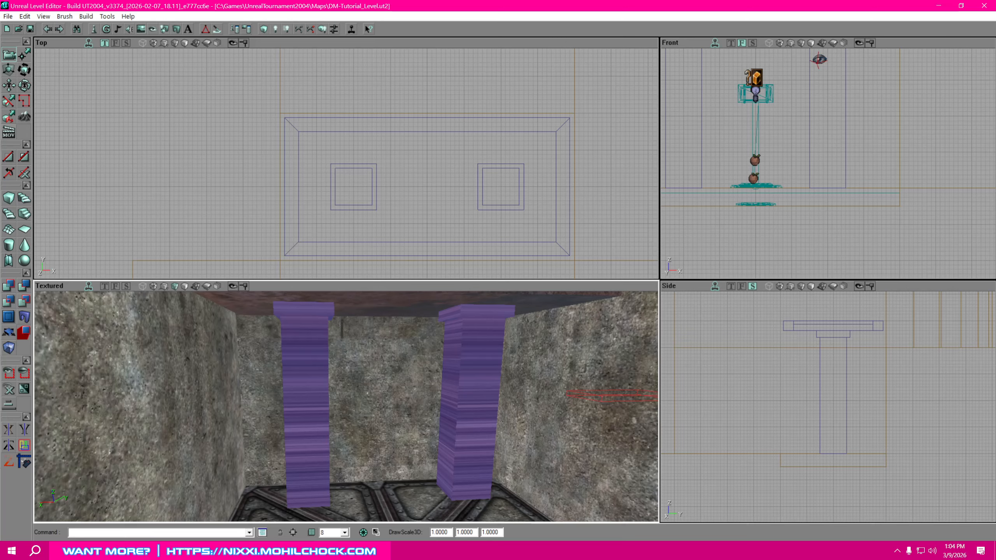
- Apply Planar alignment to the texture on both columns and blocks, and clear the surface selection
click(247, 29)
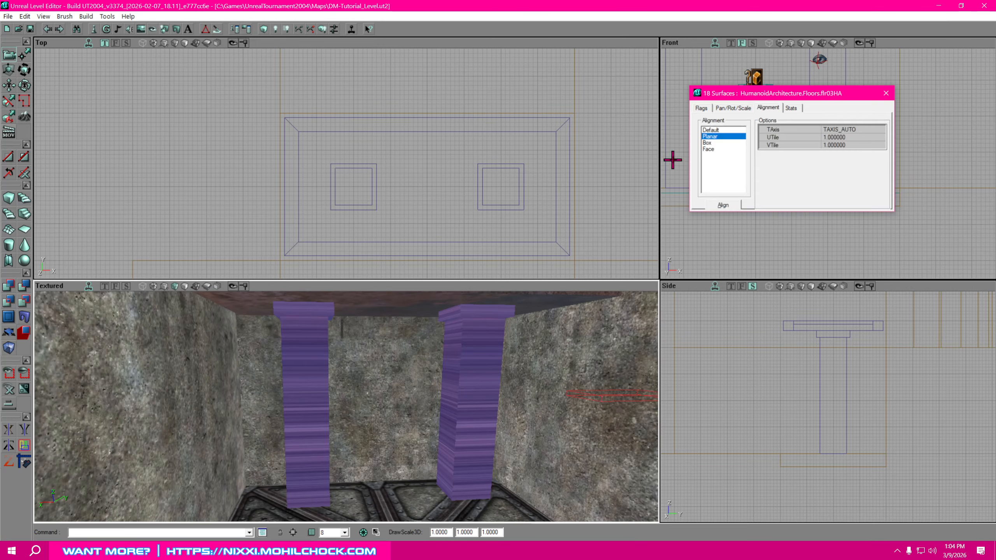
click(725, 206)
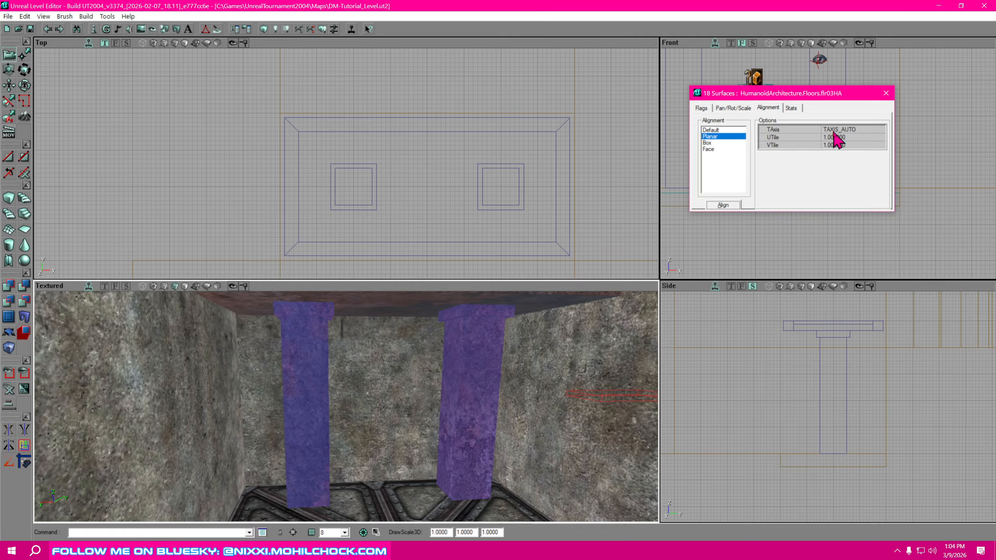
right_drag(498, 383, 463, 409)
drag(462, 408, 462, 451)
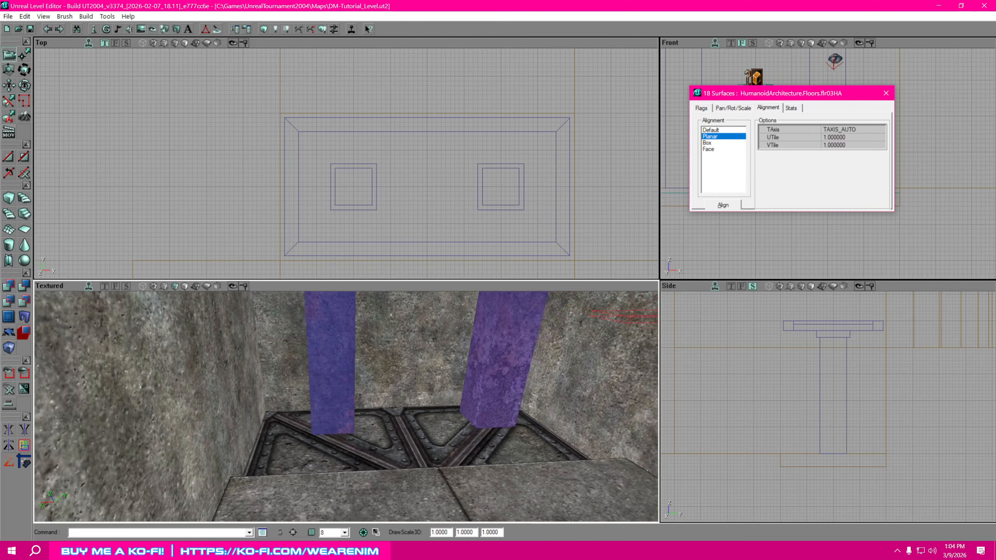
right_drag(463, 451, 470, 408)
drag(346, 406, 346, 368)
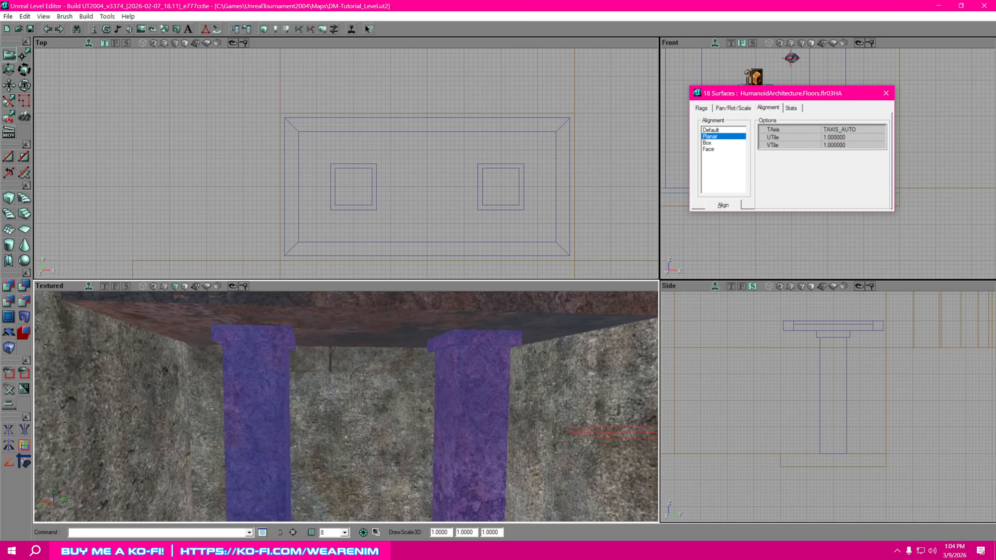
key(shift+n)
right_drag(529, 391, 528, 424)
drag(530, 423, 530, 378)
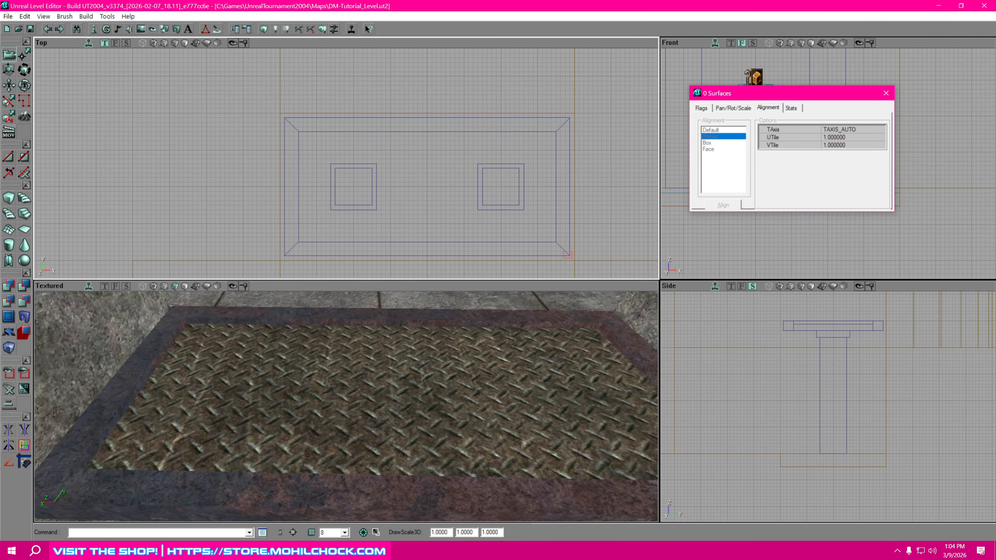
- Select all brushes of the platform, columns and square blocks, and close the surface properties
mouse_move(564, 252)
ctrl+alt+mouse_down()
mouse_move(332, 156)
mouse_move(282, 115)
ctrl+alt+mouse_up()
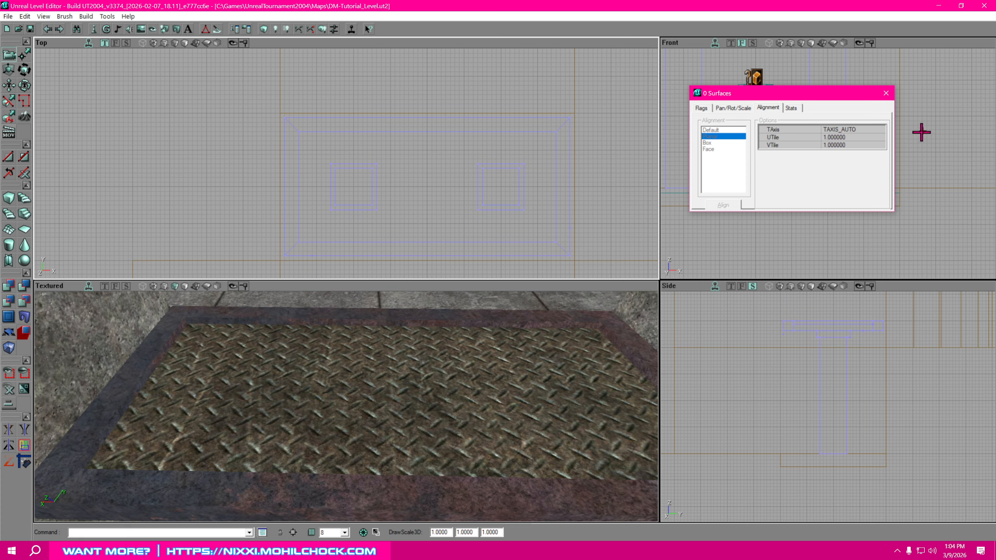
click(886, 93)
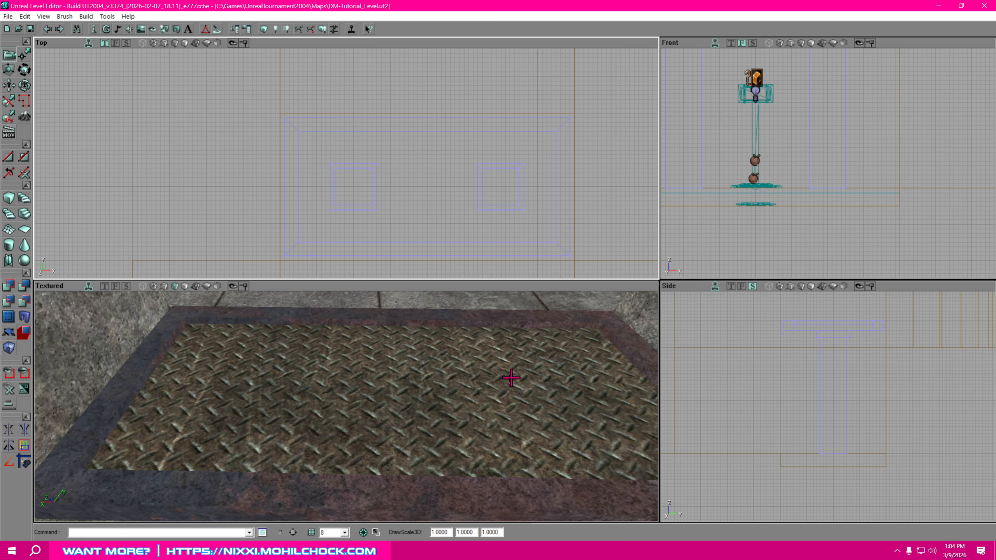
drag(511, 378, 511, 457)
right_drag(511, 456, 480, 378)
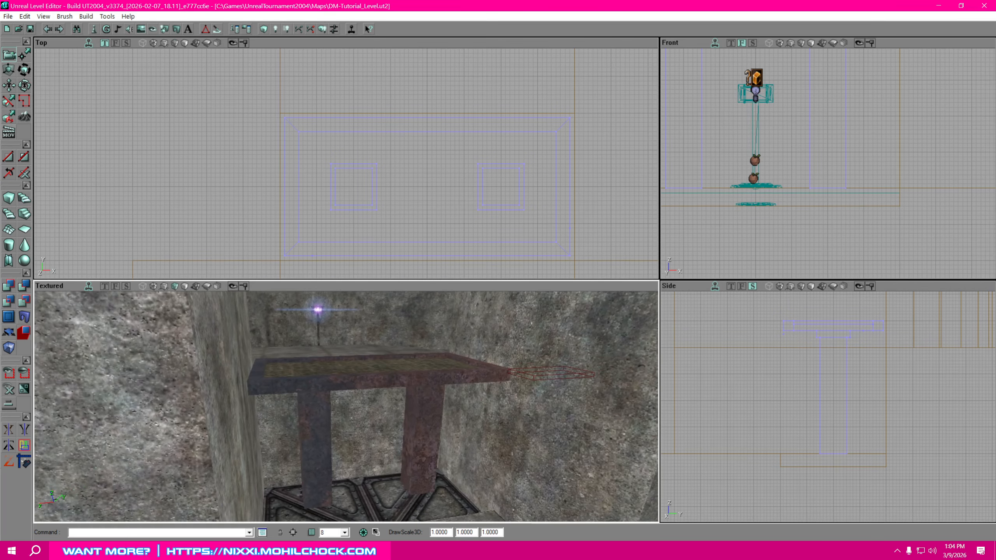
- Set the 3D viewport to wireframe and examine the selected platform and column brushes from several sides
click(143, 286)
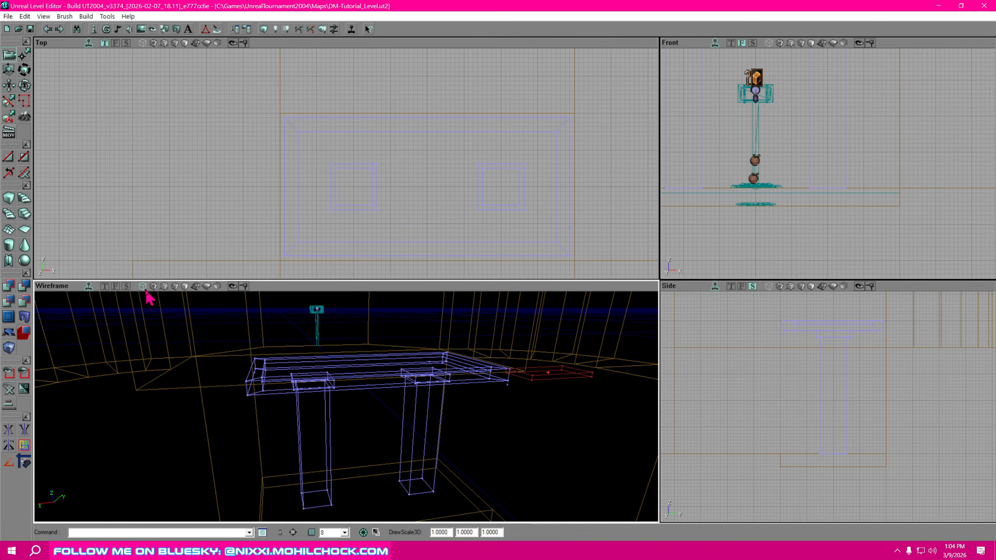
drag(456, 481, 456, 402)
right_drag(456, 403, 535, 441)
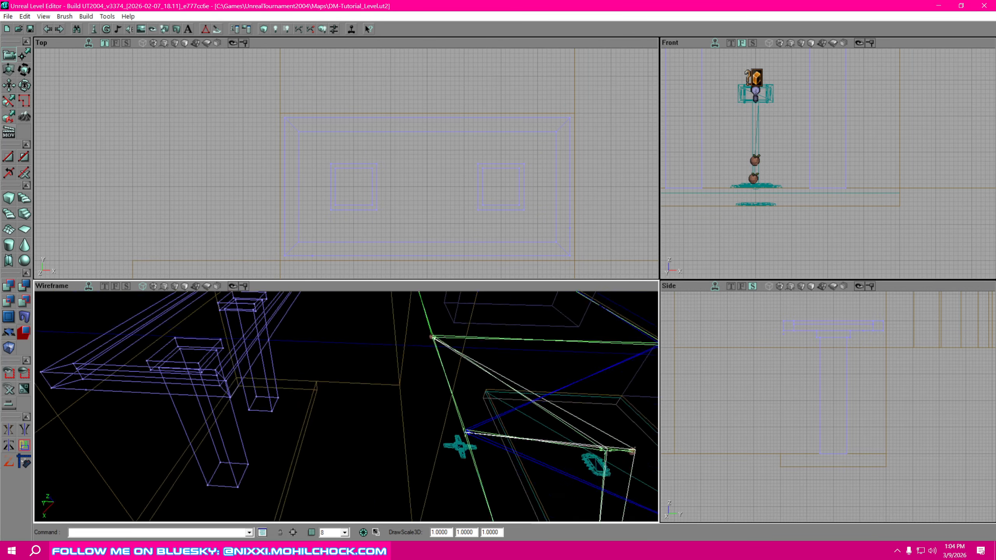
drag(535, 442, 416, 391)
right_drag(417, 390, 503, 399)
mouse_move(503, 399)
mouse_down()
mouse_move(425, 399)
mouse_move(503, 418)
mouse_move(424, 391)
mouse_move(503, 399)
mouse_move(425, 391)
mouse_up()
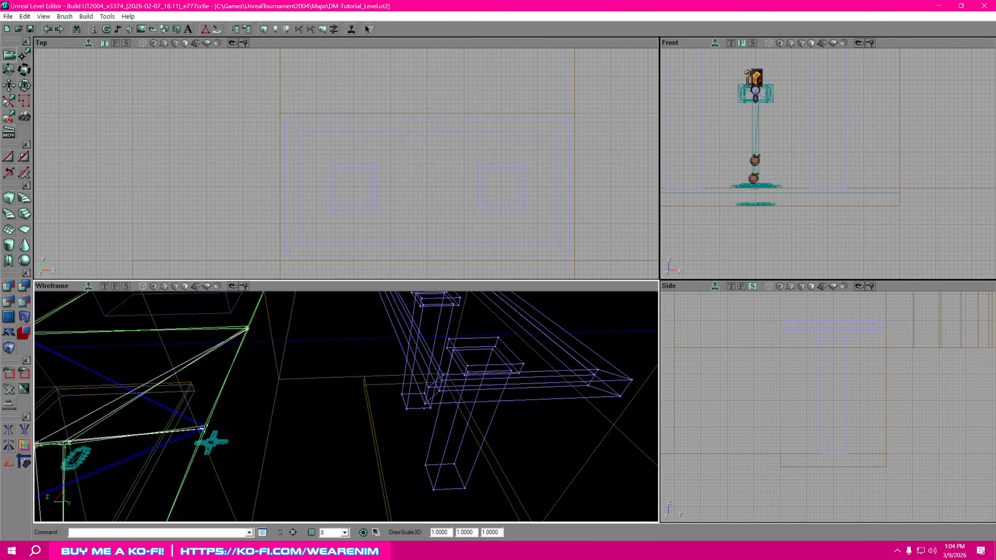
right_drag(425, 390, 386, 328)
drag(385, 328, 464, 340)
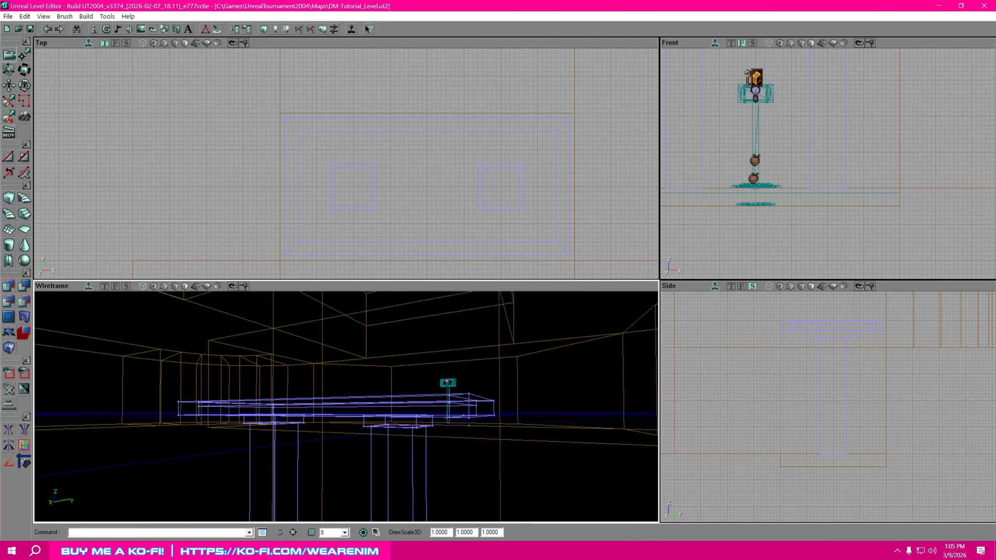
right_drag(464, 340, 424, 379)
drag(408, 382, 380, 401)
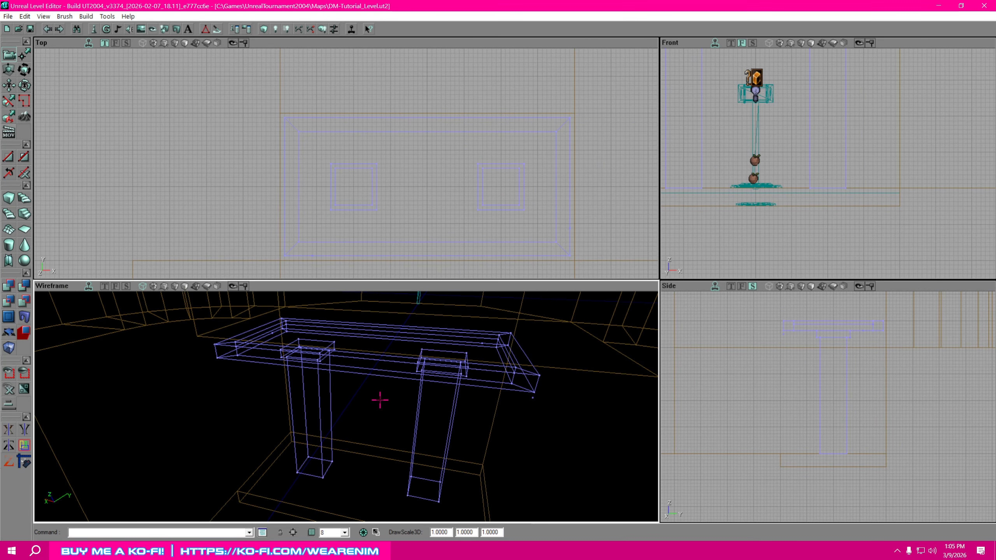
- Set the 3D viewport to dynamic lighting and start converting the selected platform brushes to a static mesh
click(196, 287)
drag(420, 384, 411, 329)
mouse_move(493, 240)
mouse_down()
mouse_move(418, 233)
mouse_move(436, 197)
mouse_up()
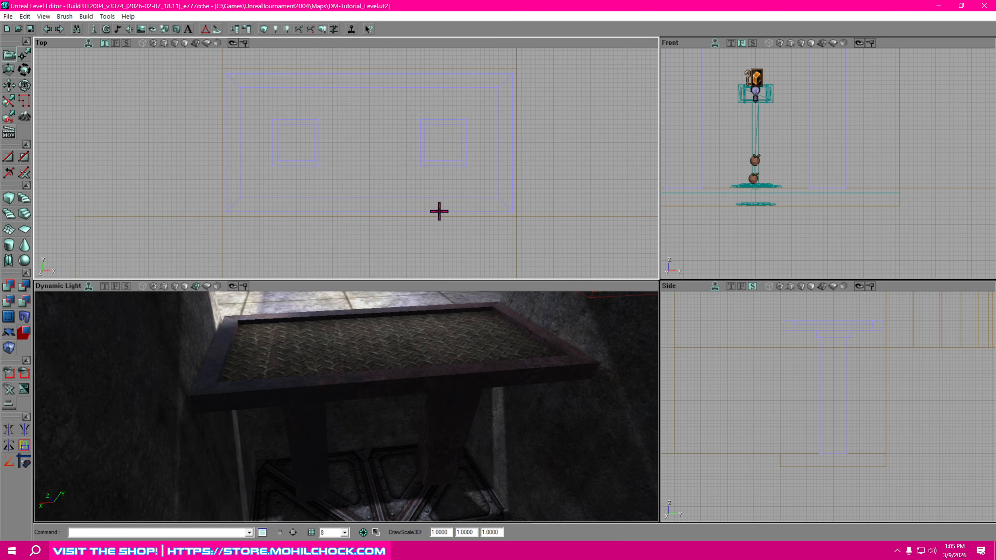
right_click(440, 213)
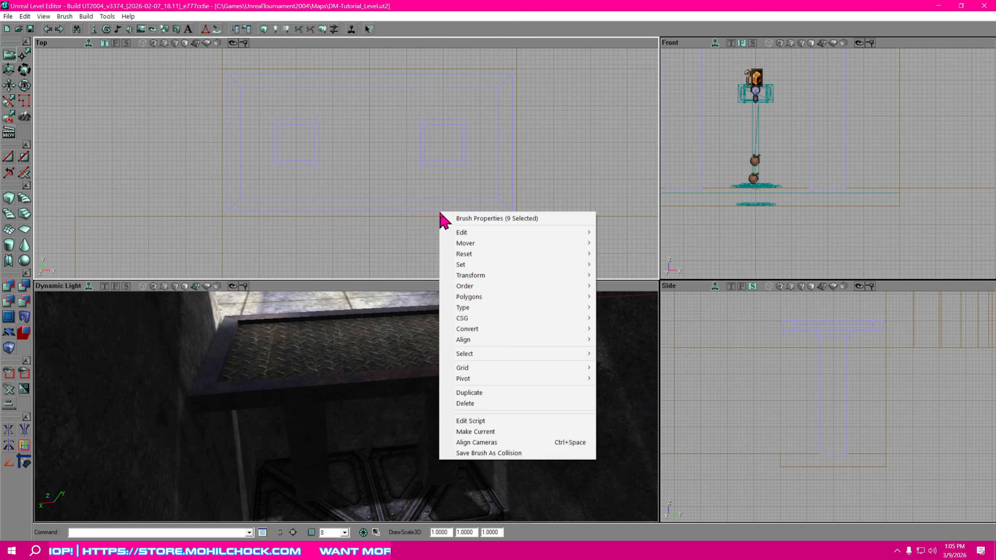
mouse_move(483, 330)
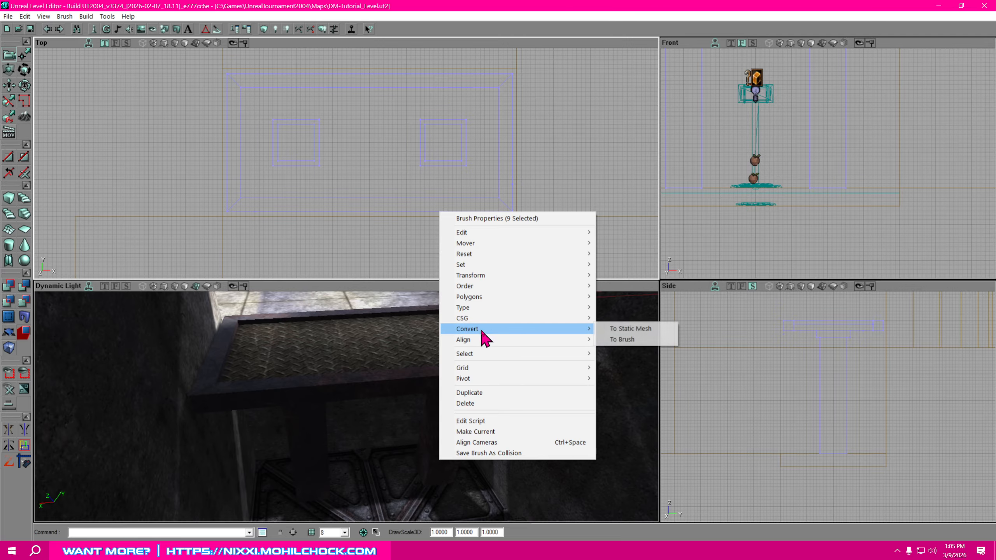
click(628, 329)
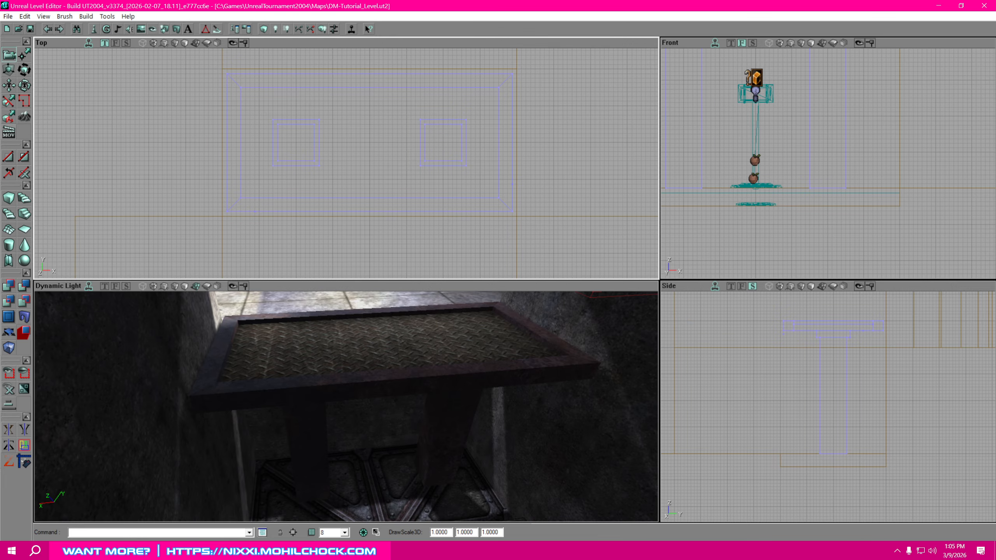
drag(678, 275, 682, 230)
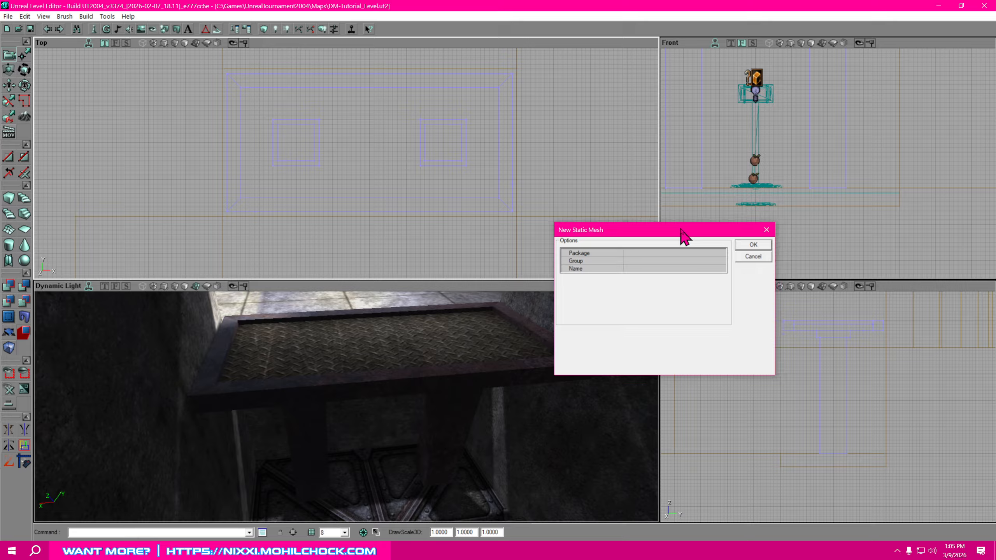
- Enter MyLevel as the new static mesh's package, Hardware as its group and Basic_Lift_256 as its name
click(639, 253)
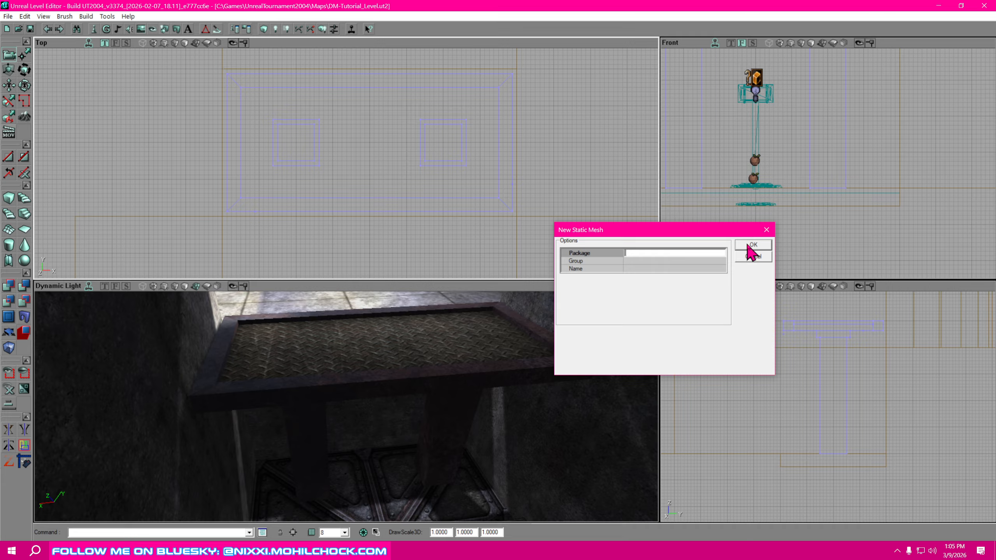
text(MyLevel)
click(640, 261)
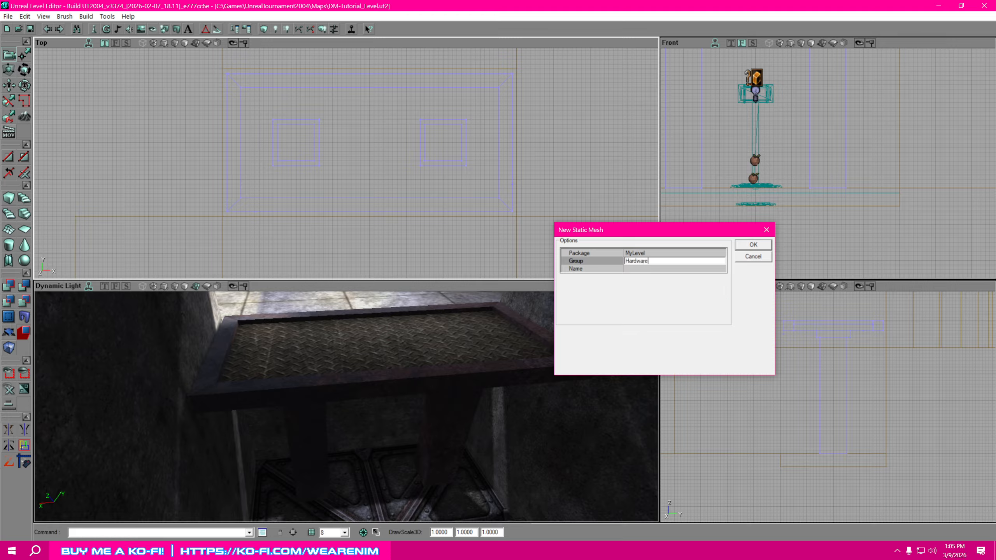
click(648, 268)
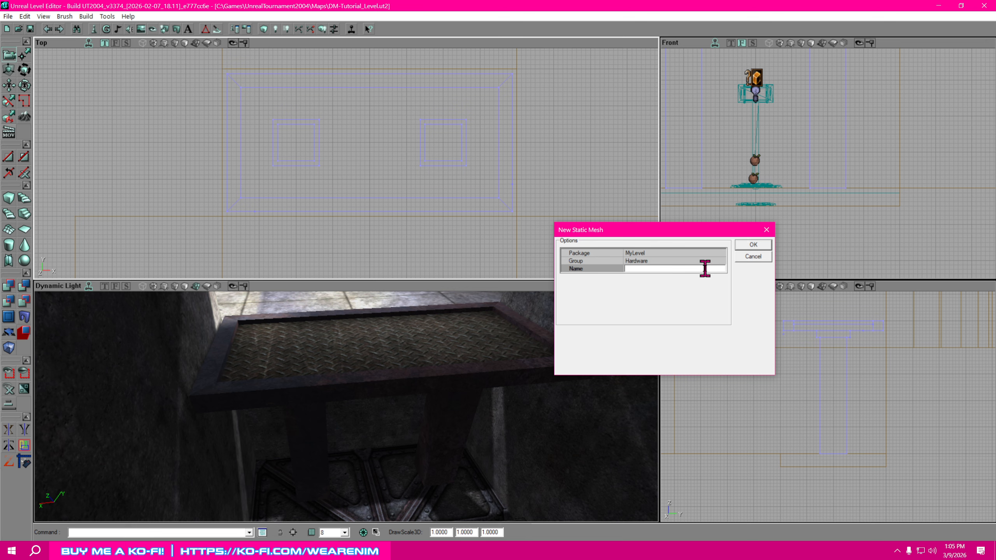
text(Basic_)
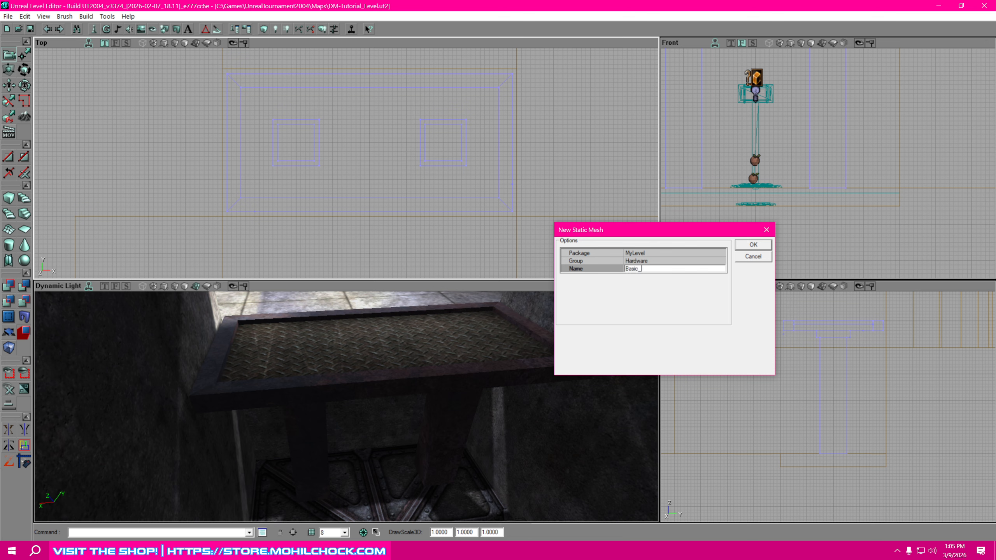
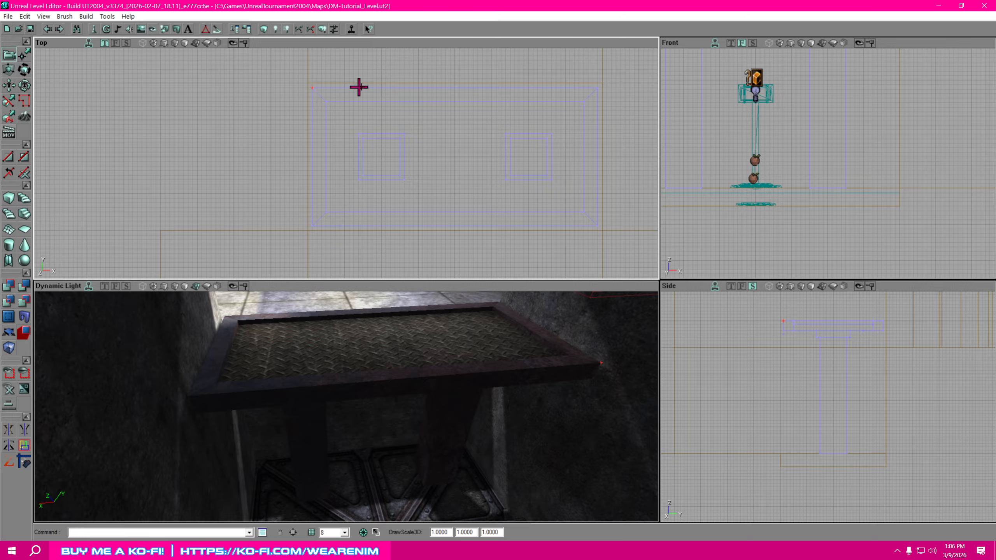
- Convert the selected platform brushes to the static mesh Basic_Lift_256 in the Hardware group of the MyLevel package
right_click(430, 101)
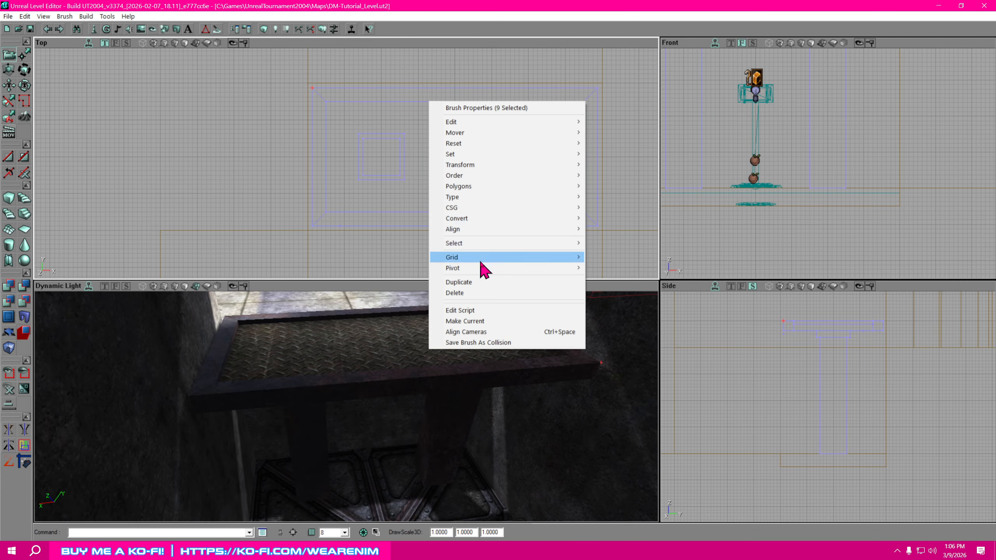
mouse_move(490, 219)
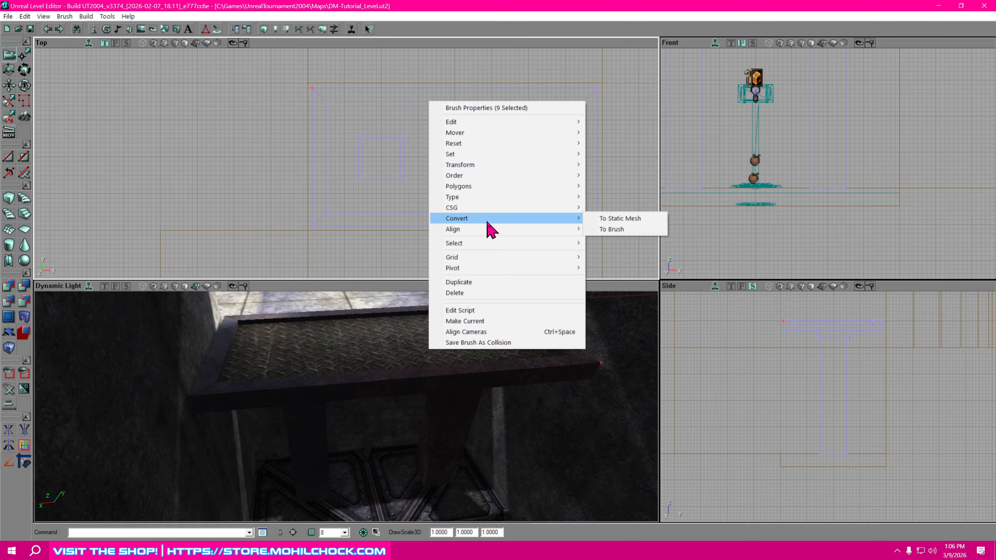
click(612, 218)
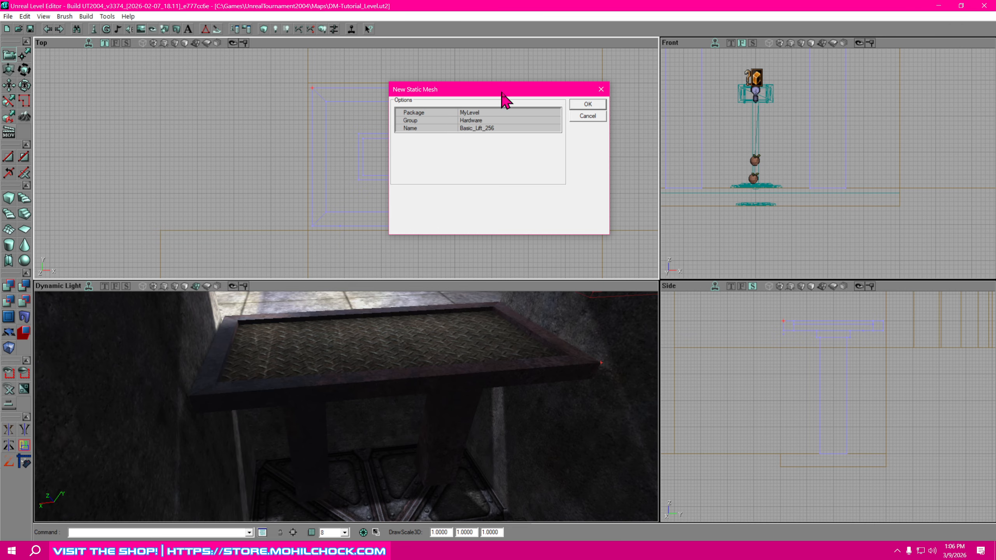
drag(502, 93, 509, 124)
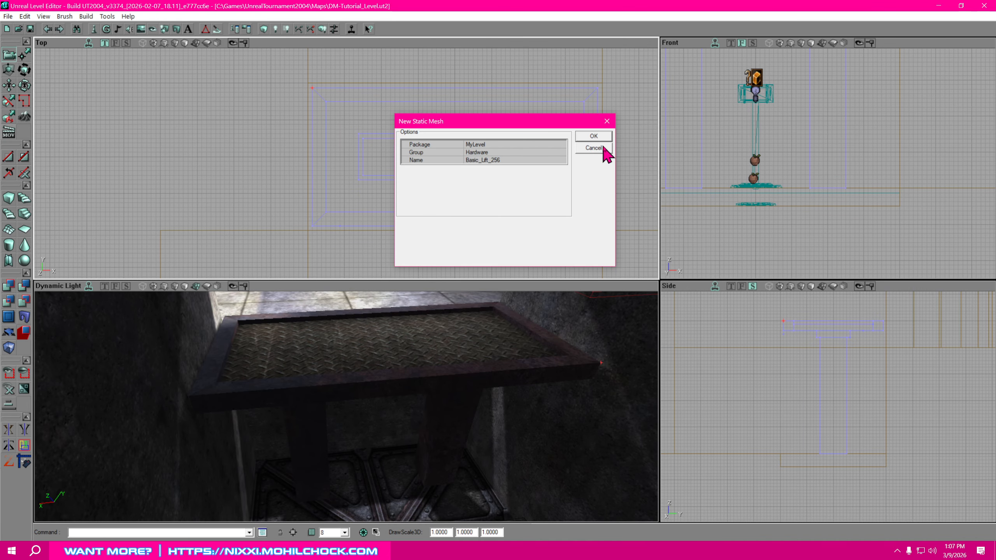
click(593, 137)
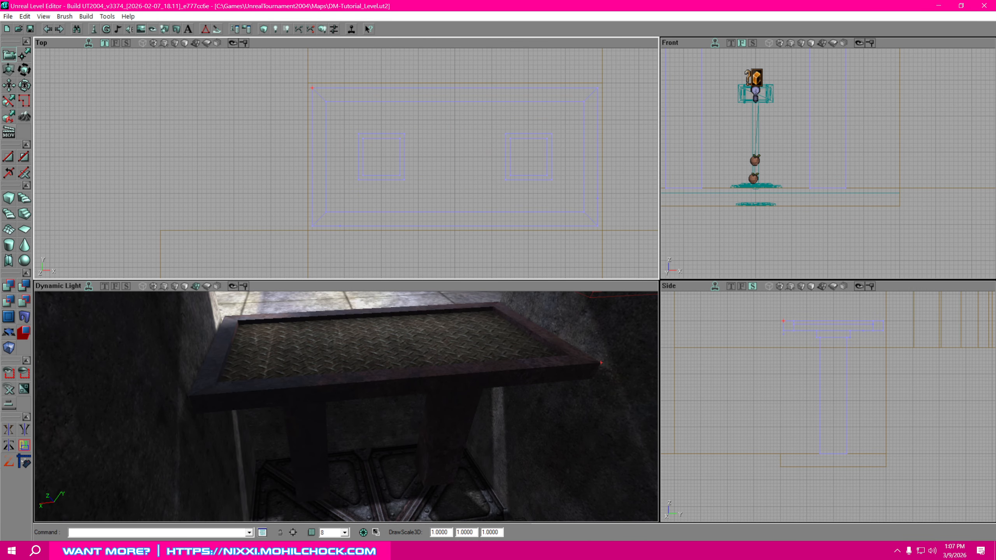
- Bring the Static Meshes browser into view and show the Basic_Lift_256 mesh from MyLevel's Hardware group
drag(995, 130, 564, 64)
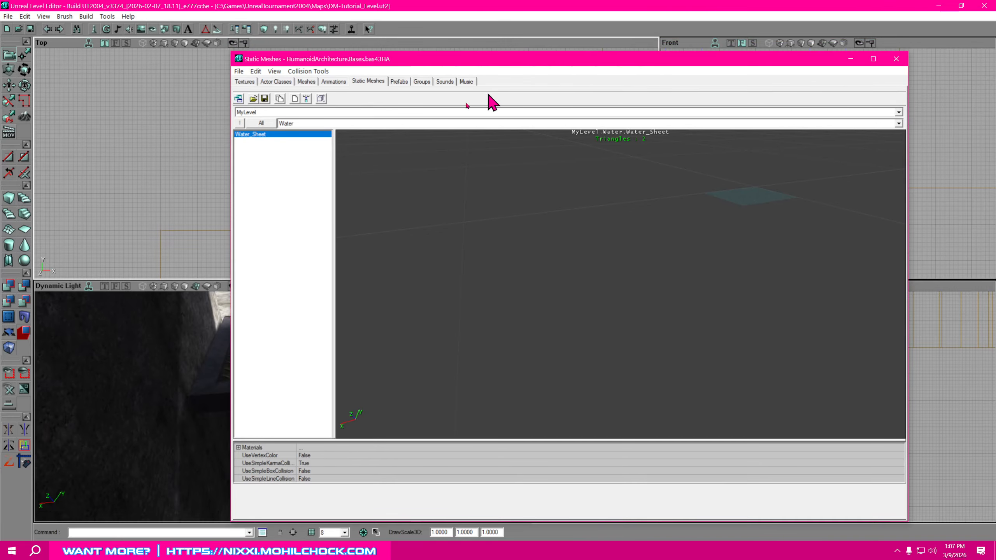
click(320, 124)
click(311, 136)
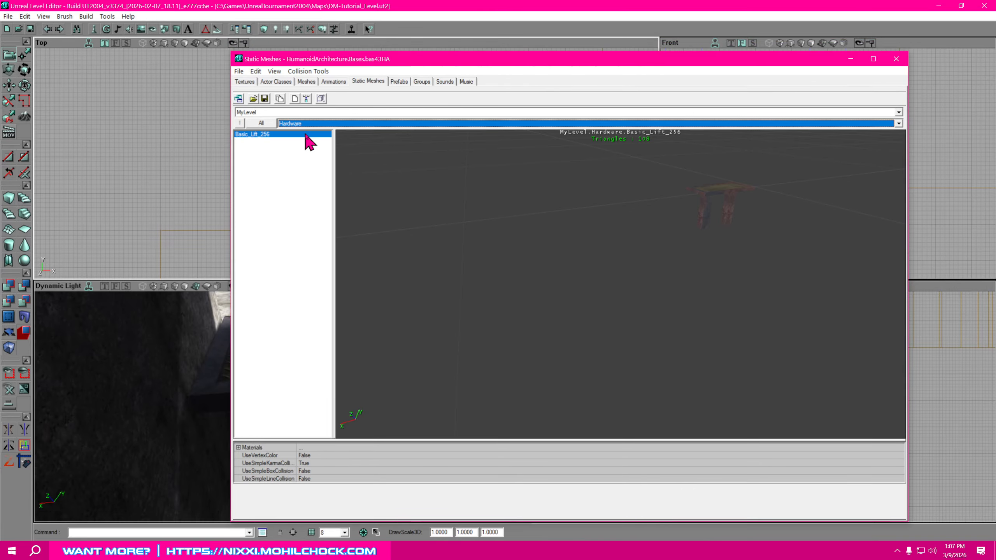
- Examine the Basic_Lift_256 mesh preview from several angles, and move the browser out of the way
right_drag(727, 271, 816, 289)
drag(620, 284, 620, 251)
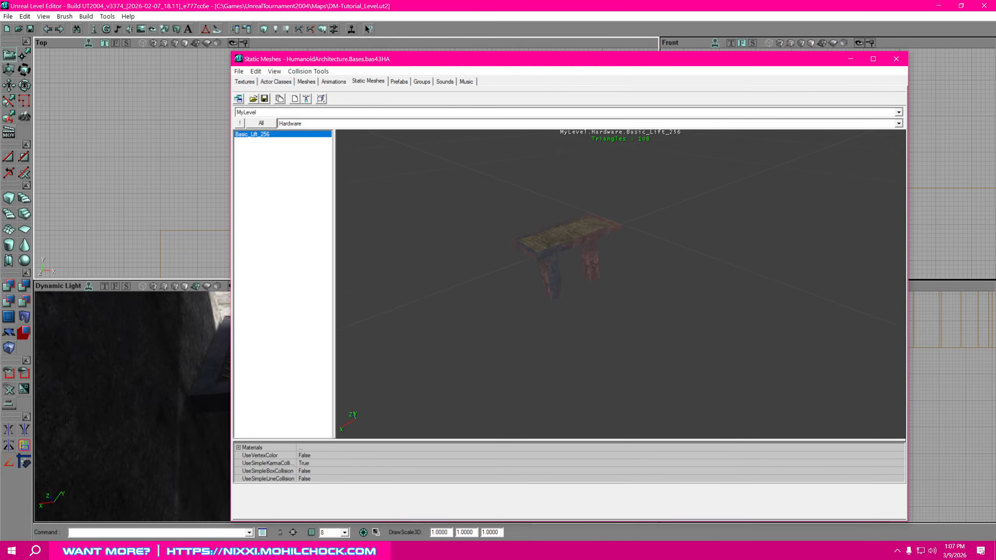
right_drag(620, 251, 699, 277)
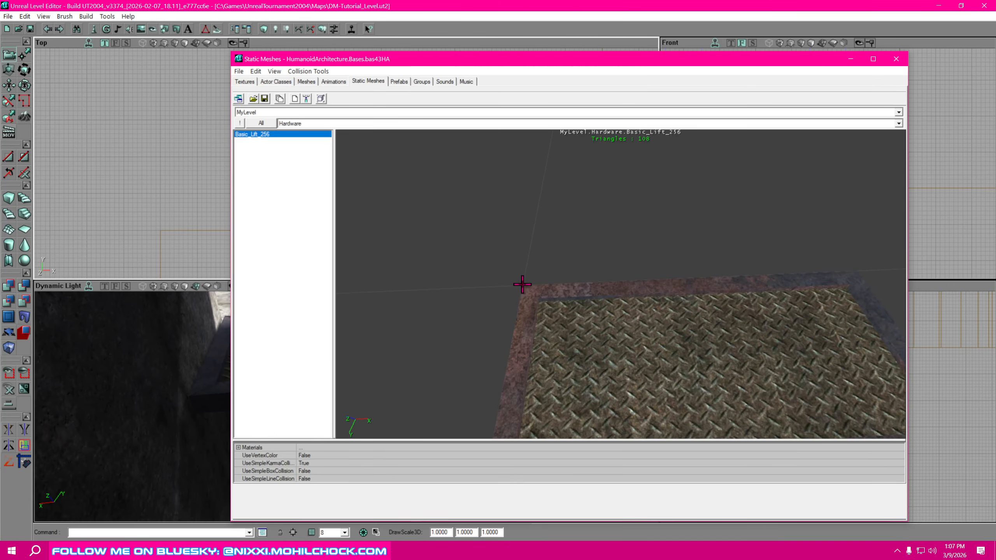
drag(523, 285, 528, 330)
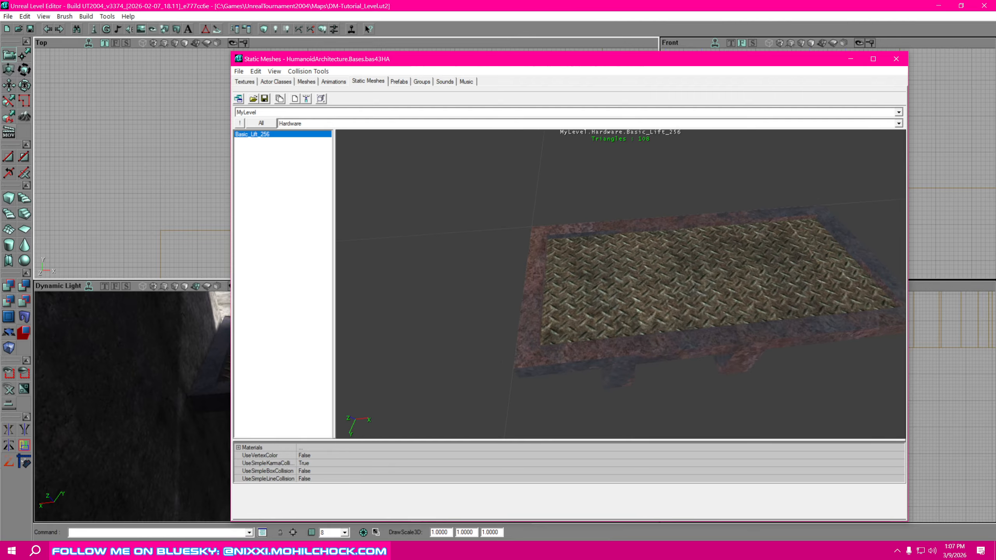
right_drag(528, 329, 548, 321)
drag(506, 322, 503, 290)
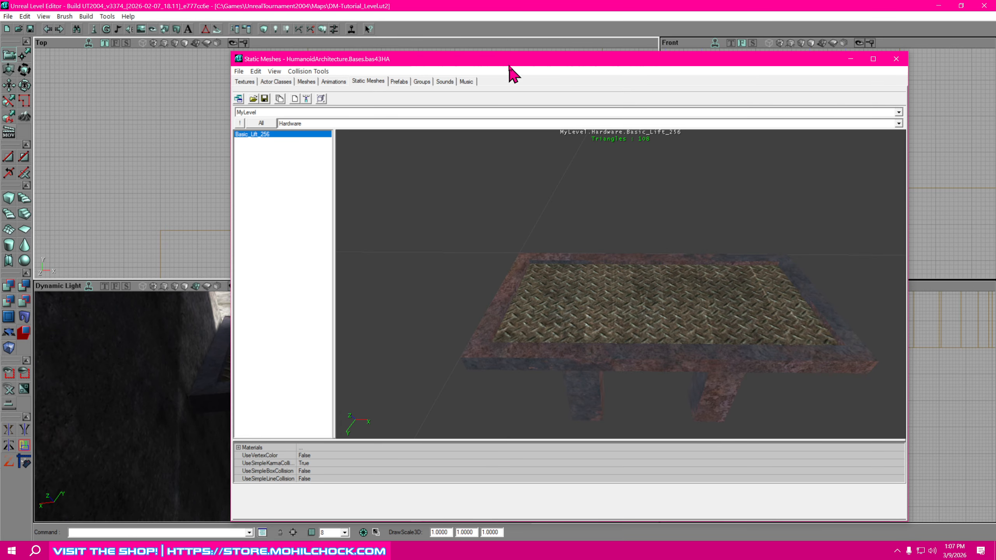
drag(509, 62, 995, 119)
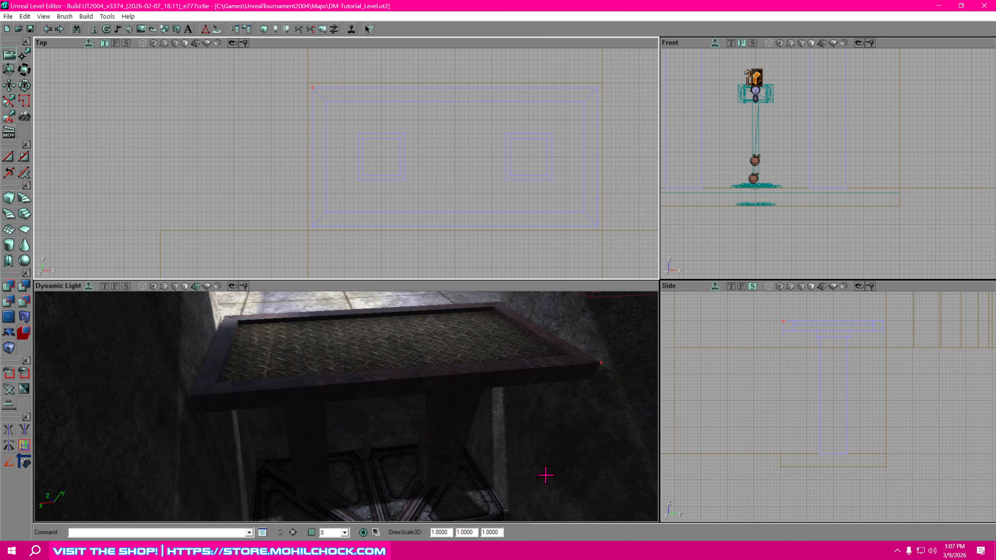
- Add a Mover to the level using the Basic_Lift_256 static mesh
drag(440, 399, 437, 494)
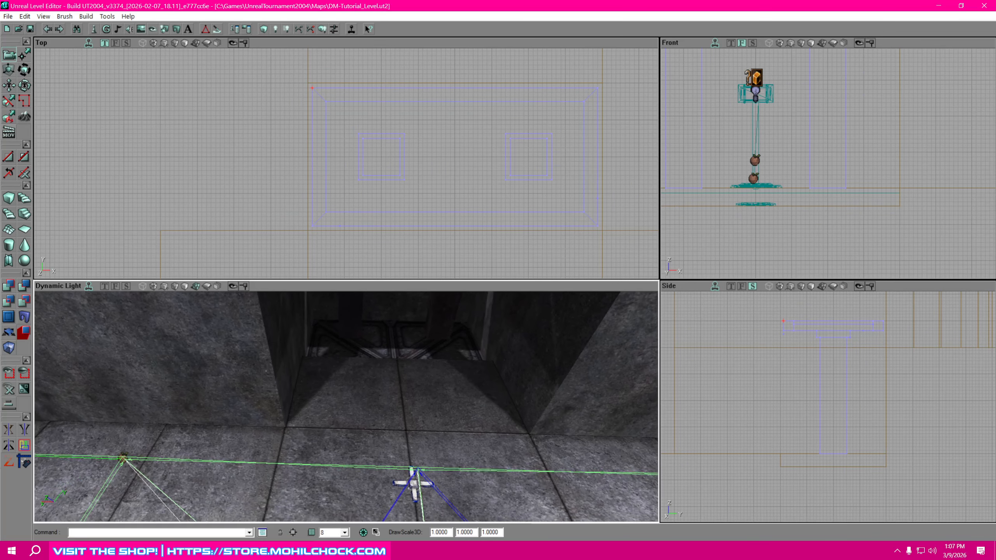
right_drag(346, 406, 352, 412)
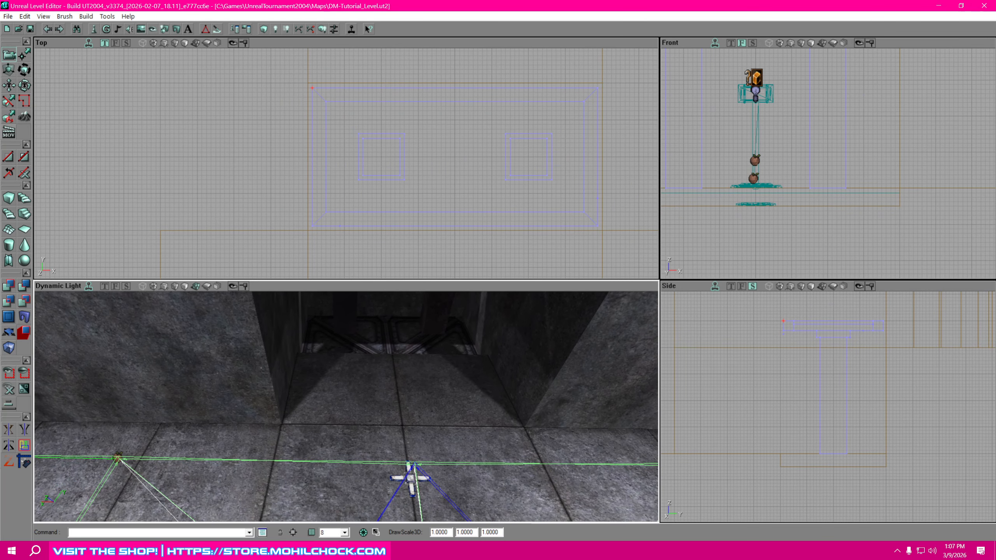
right_click(354, 407)
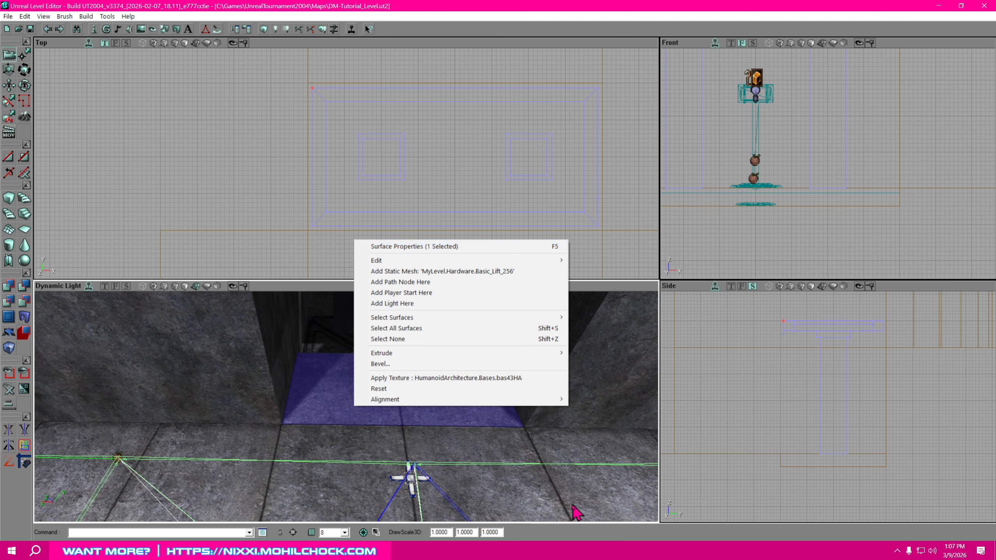
right_drag(473, 489, 456, 438)
mouse_move(470, 483)
mouse_down()
mouse_move(460, 467)
mouse_move(470, 483)
mouse_up()
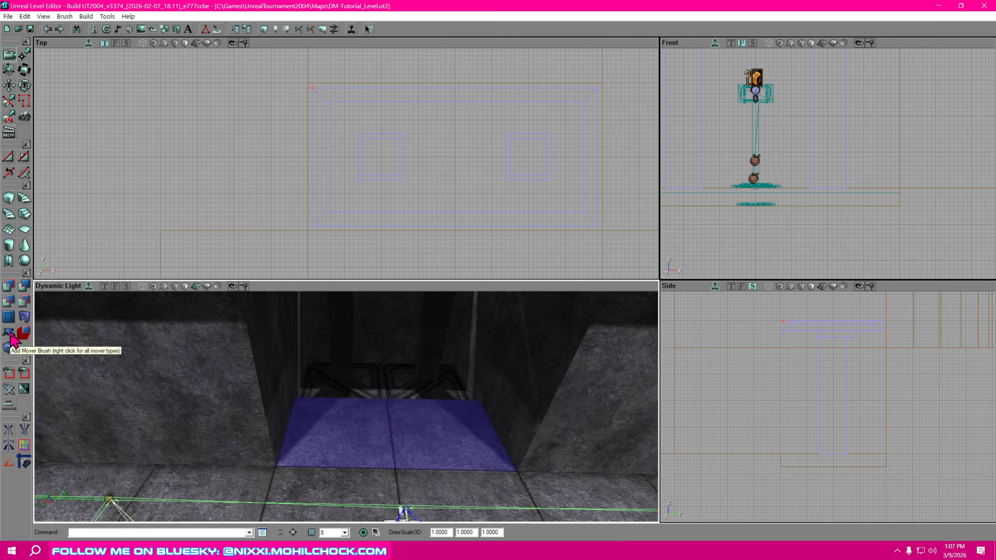
right_click(10, 334)
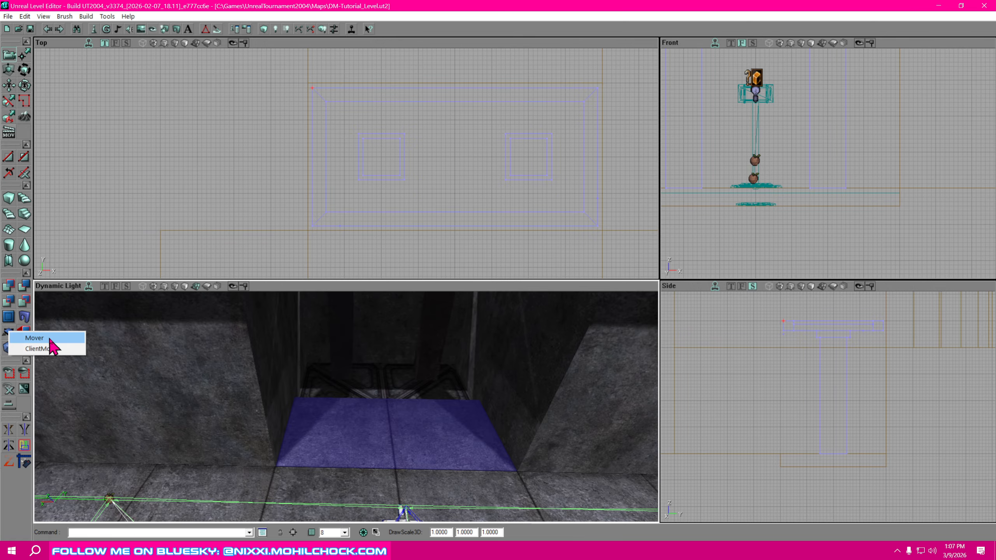
click(35, 337)
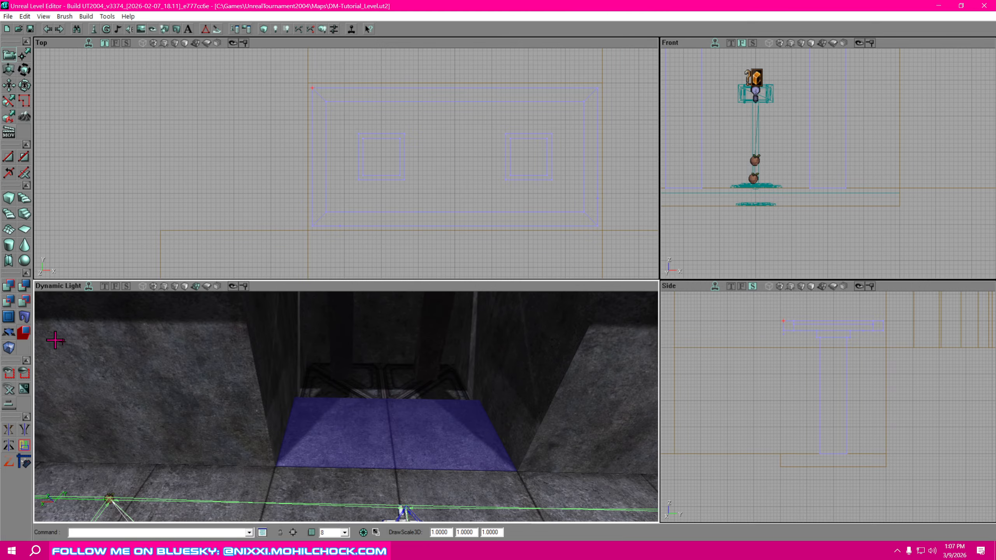
- Select the new mover and move it in the Top view until it lines up with the original platform brushes
scroll(385, 204, down, 5)
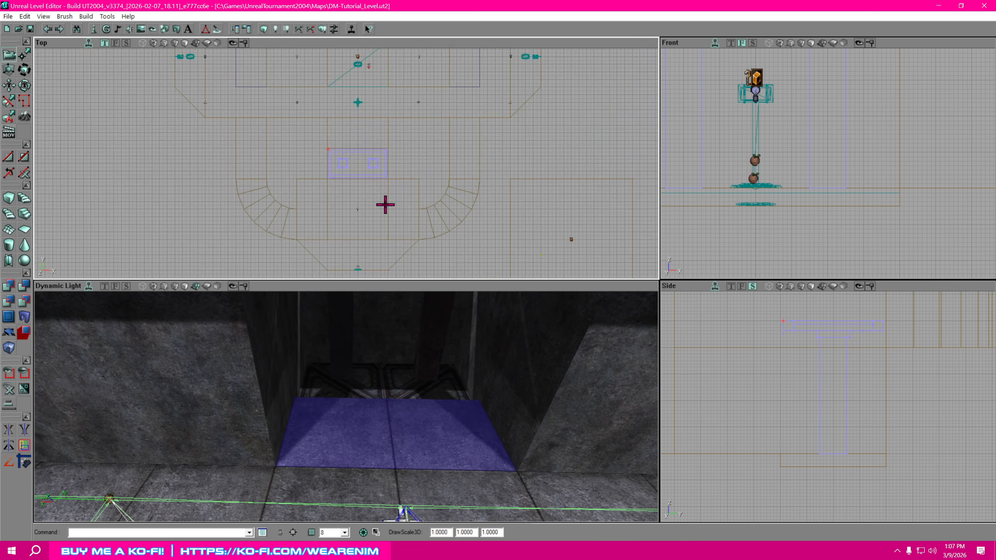
scroll(386, 204, down, 4)
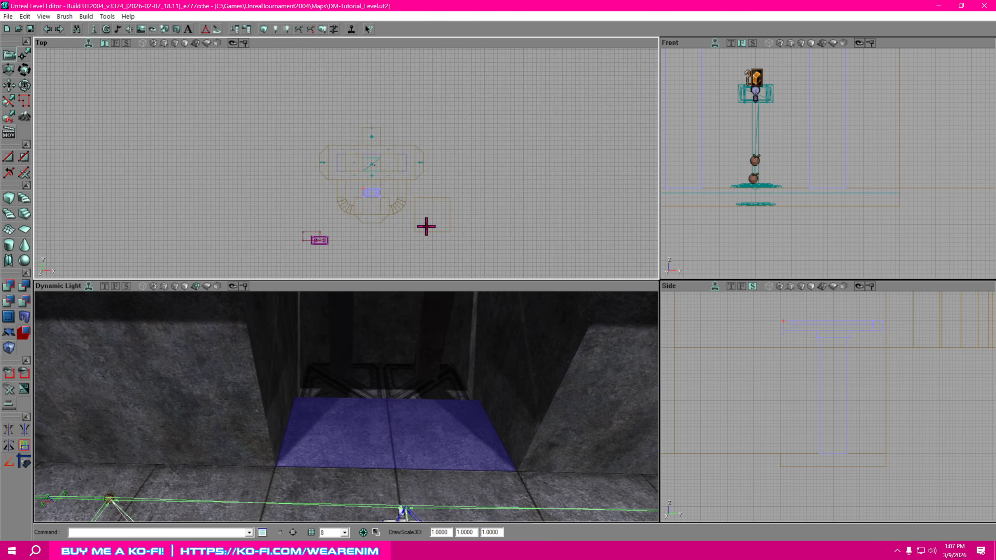
drag(427, 226, 480, 197)
scroll(383, 237, up, 3)
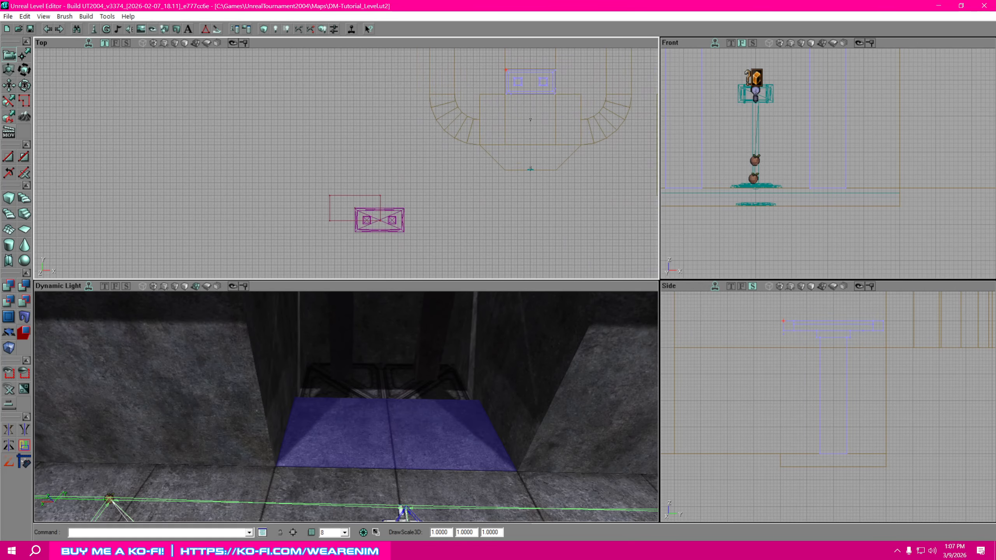
click(387, 232)
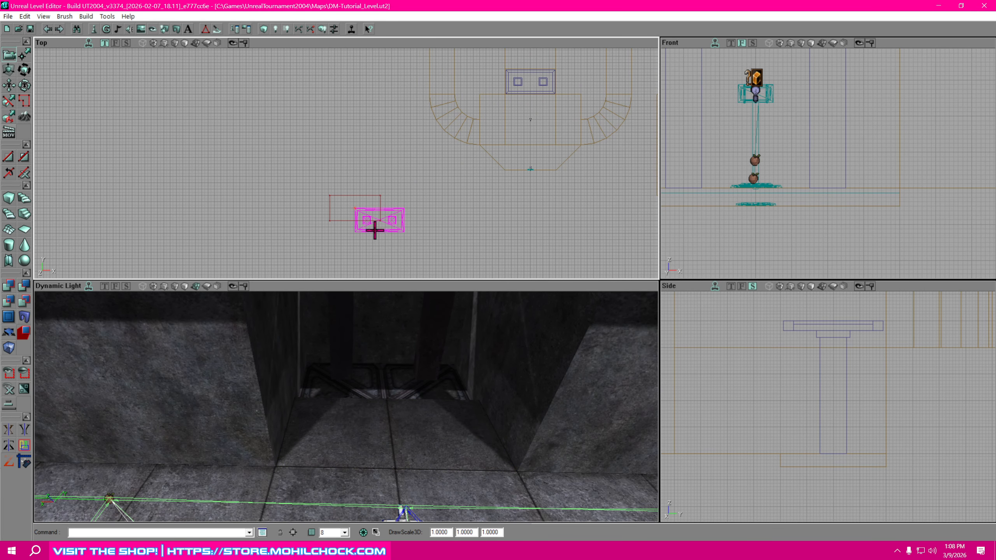
mouse_move(374, 230)
ctrl+mouse_down()
mouse_move(429, 206)
mouse_move(555, 101)
mouse_move(526, 92)
ctrl+mouse_up()
drag(386, 236, 429, 225)
scroll(482, 153, up, 4)
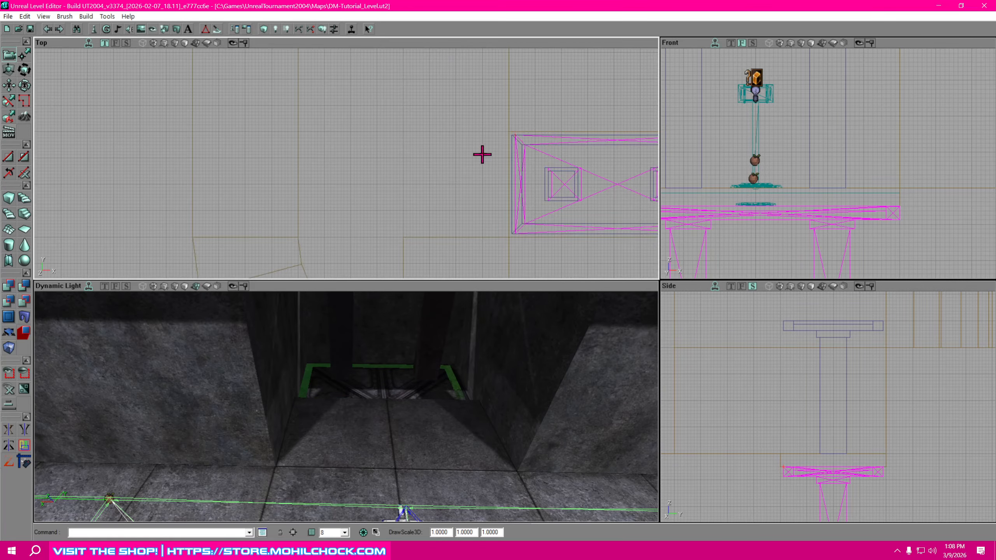
drag(482, 153, 592, 172)
ctrl+drag(467, 124, 463, 124)
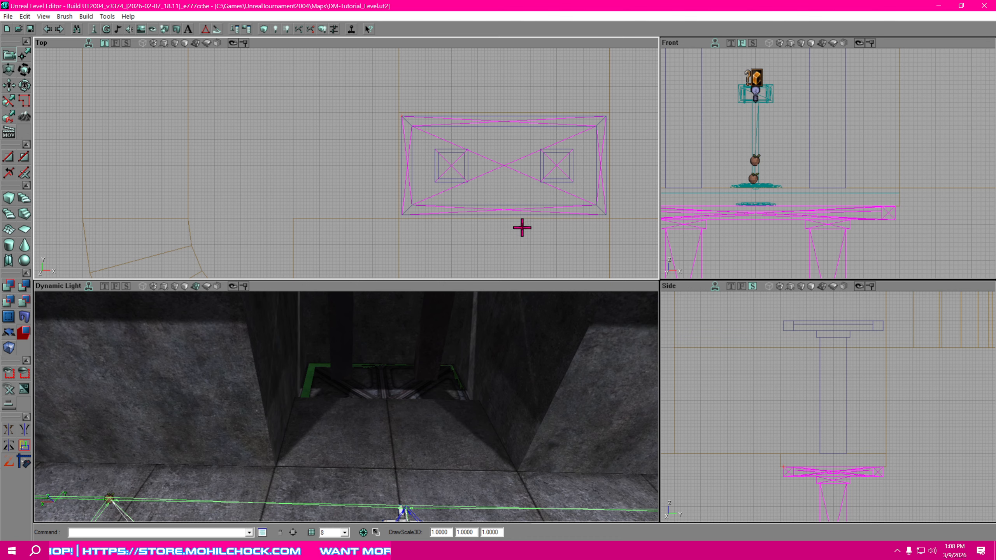
- Raise the mover in the Side view so the top of its plate is flush with the floor beneath the platform columns
right_drag(492, 411, 492, 383)
drag(507, 420, 507, 396)
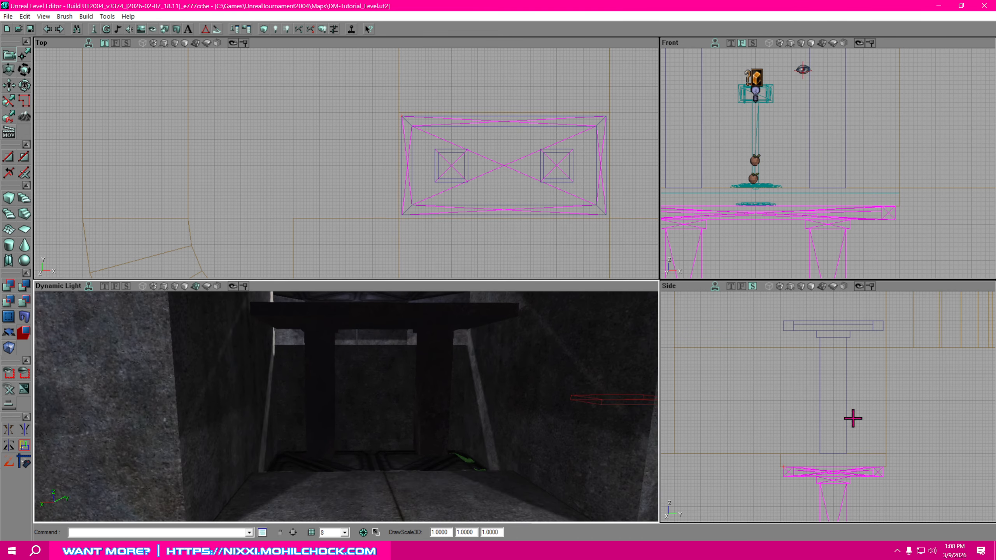
drag(853, 419, 861, 348)
scroll(854, 416, up, 3)
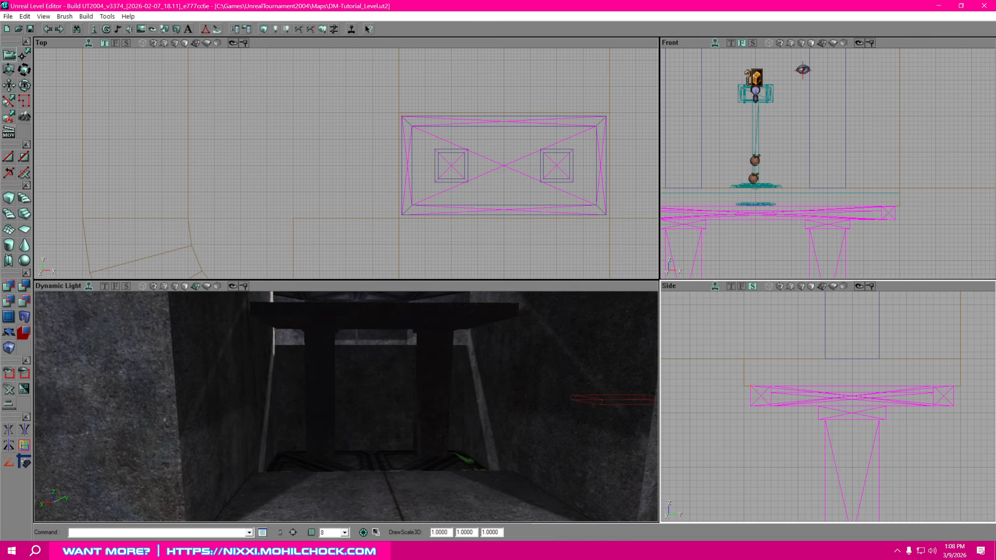
ctrl+drag(854, 416, 853, 389)
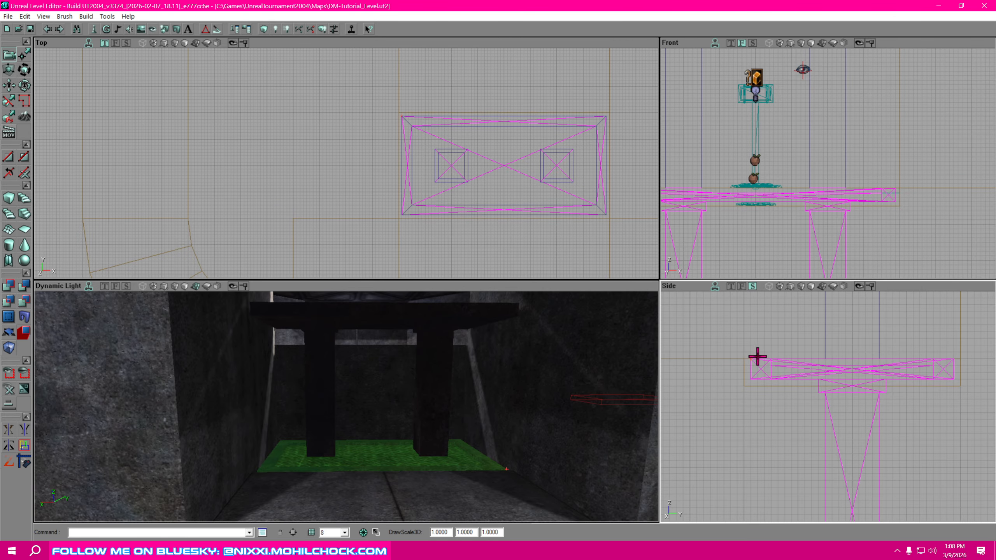
- Examine the mover's position in the shaft from several angles in the perspective view and clear the selection
right_drag(452, 448, 484, 327)
mouse_move(518, 236)
right_down()
mouse_move(474, 229)
mouse_move(526, 231)
right_up()
right_drag(502, 409, 521, 443)
drag(522, 443, 521, 422)
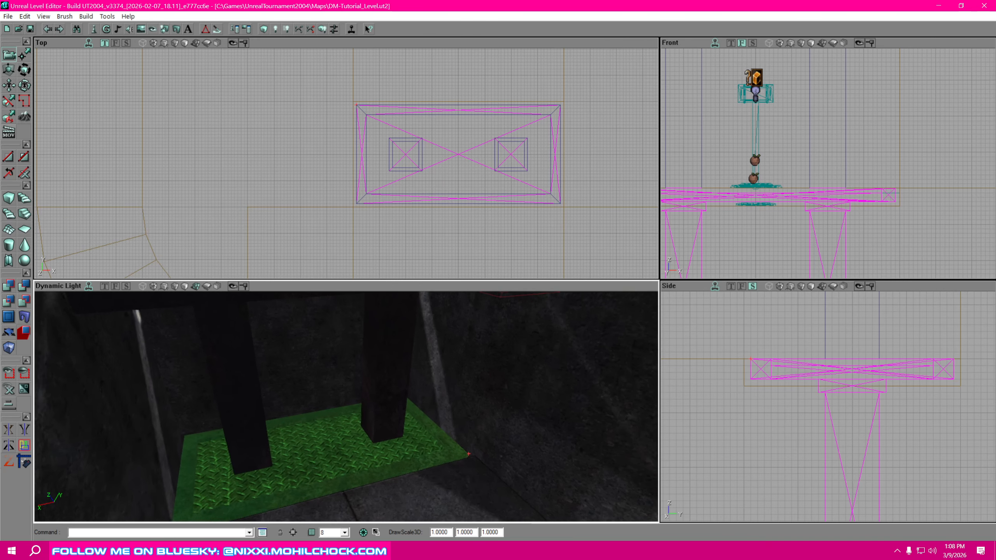
drag(445, 501, 442, 491)
right_drag(436, 451, 408, 452)
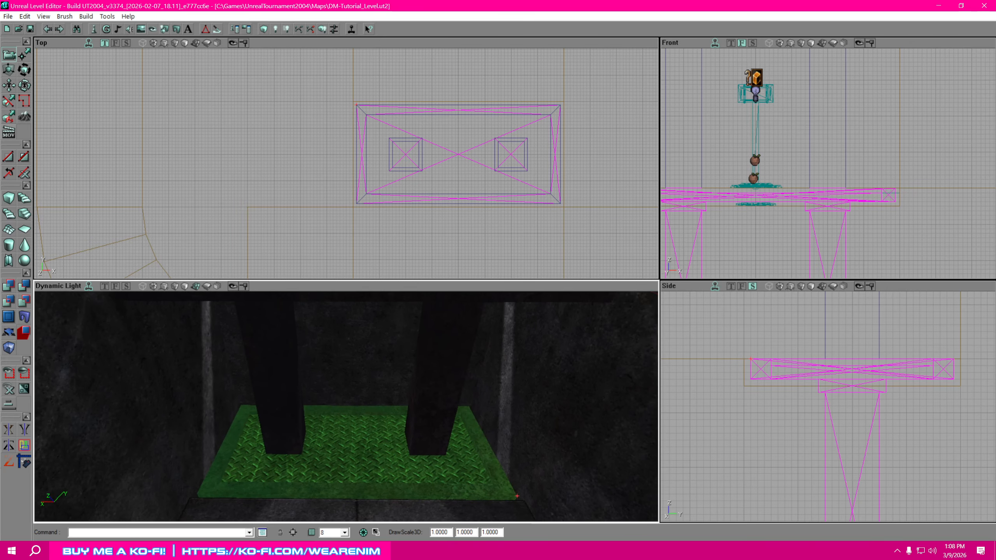
drag(470, 416, 470, 444)
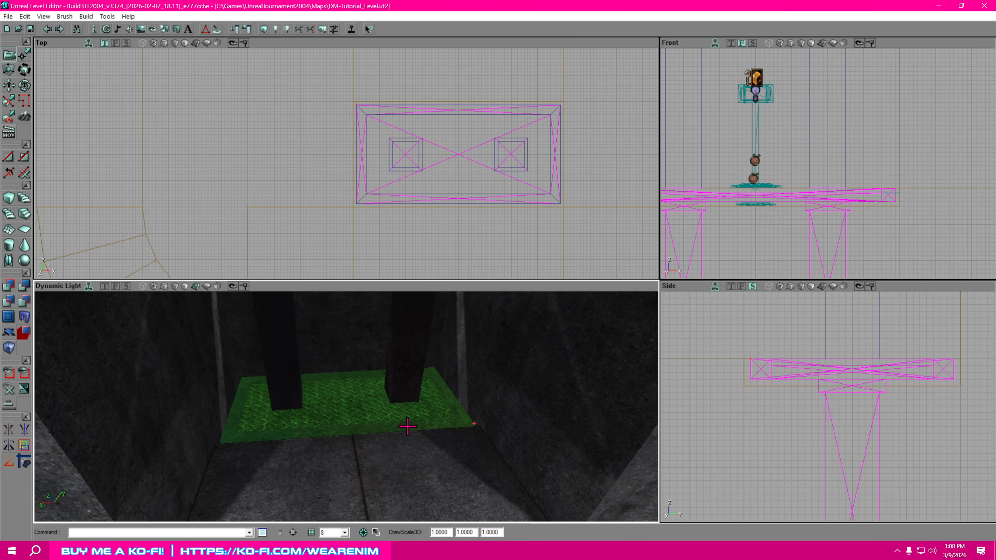
key(shift+n)
right_drag(438, 441, 432, 392)
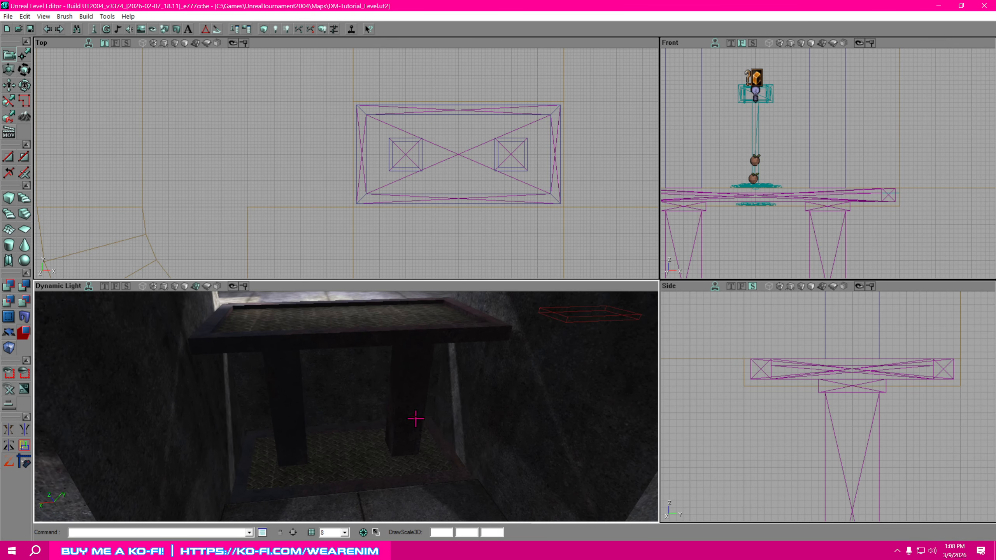
- Hide the static mesh actors in the perspective and Top views, leaving only the brushes displayed
drag(503, 195, 530, 202)
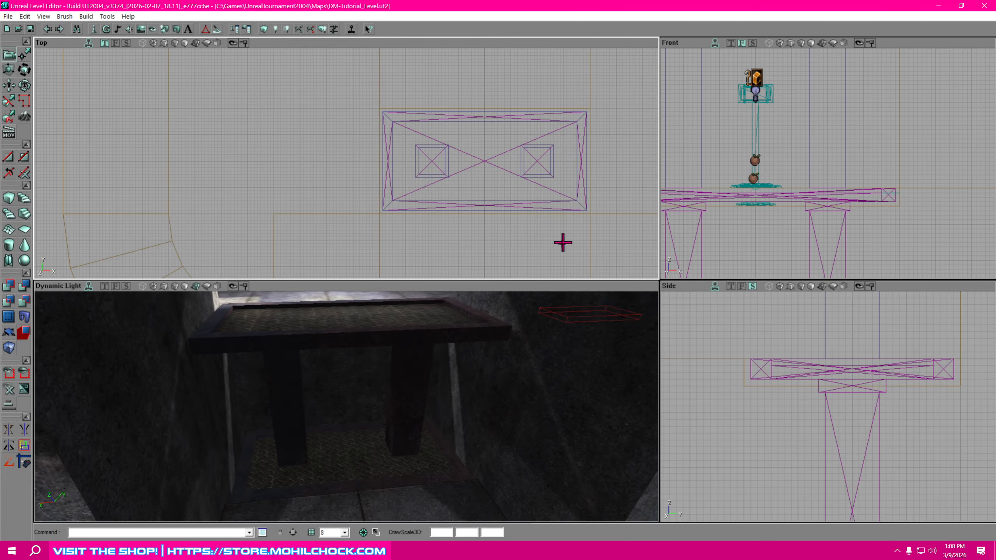
right_drag(514, 428, 533, 428)
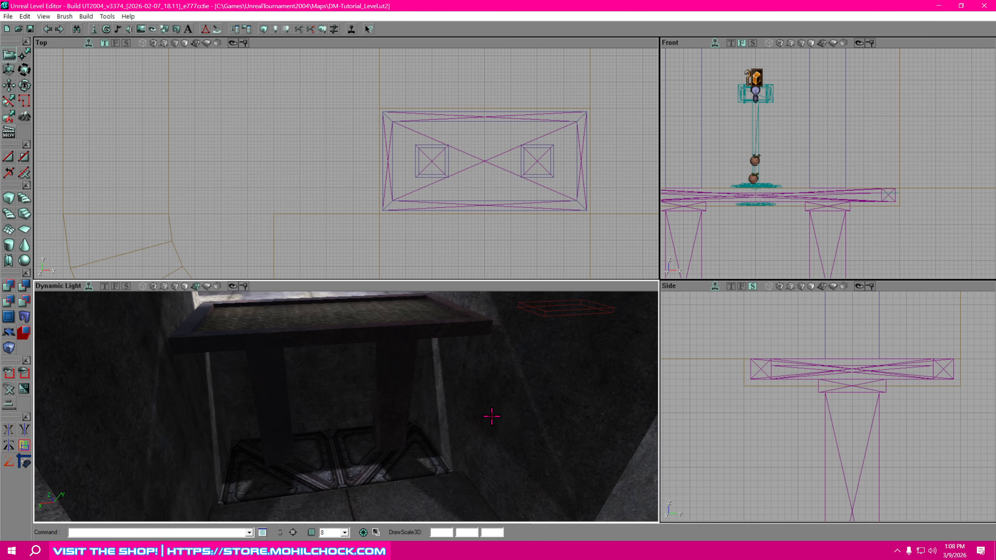
mouse_move(544, 236)
right_down()
mouse_move(447, 259)
mouse_move(453, 234)
mouse_move(442, 249)
right_up()
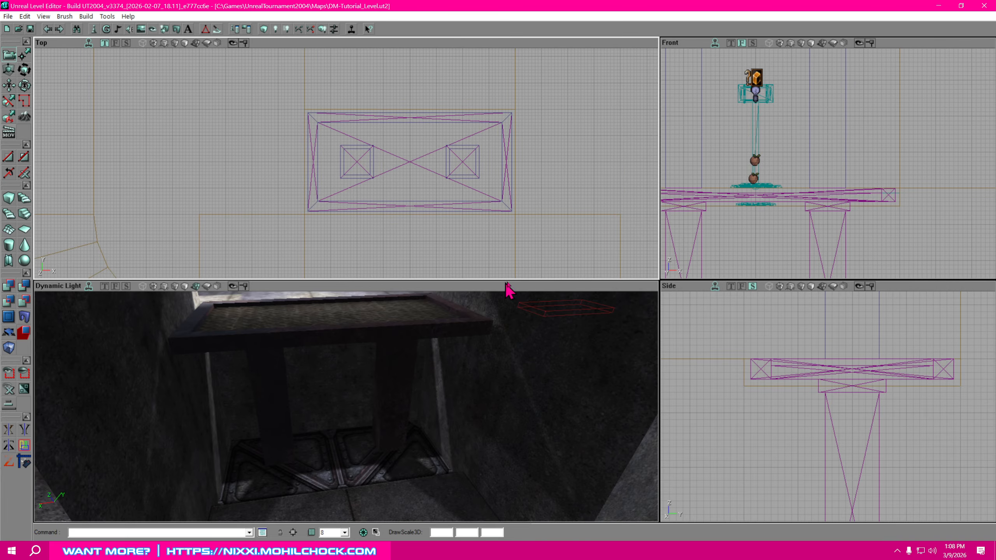
right_drag(551, 217, 560, 222)
mouse_move(564, 188)
right_down()
mouse_move(536, 186)
mouse_move(621, 161)
right_up()
key(w)
- Select the original platform brushes and move them out of the shaft to the empty area beside the builder brush
scroll(531, 193, down, 4)
right_drag(531, 194, 568, 7)
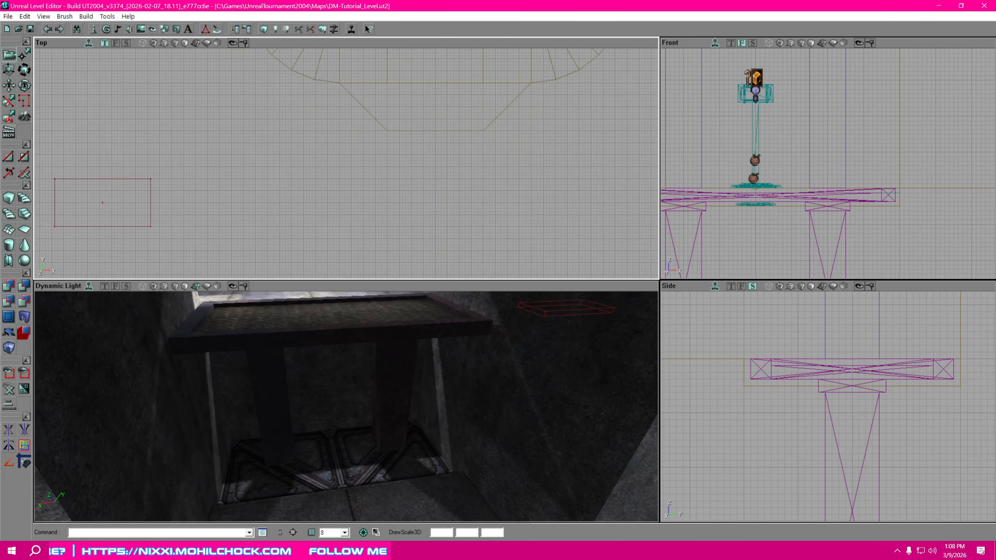
right_drag(432, 98, 353, 538)
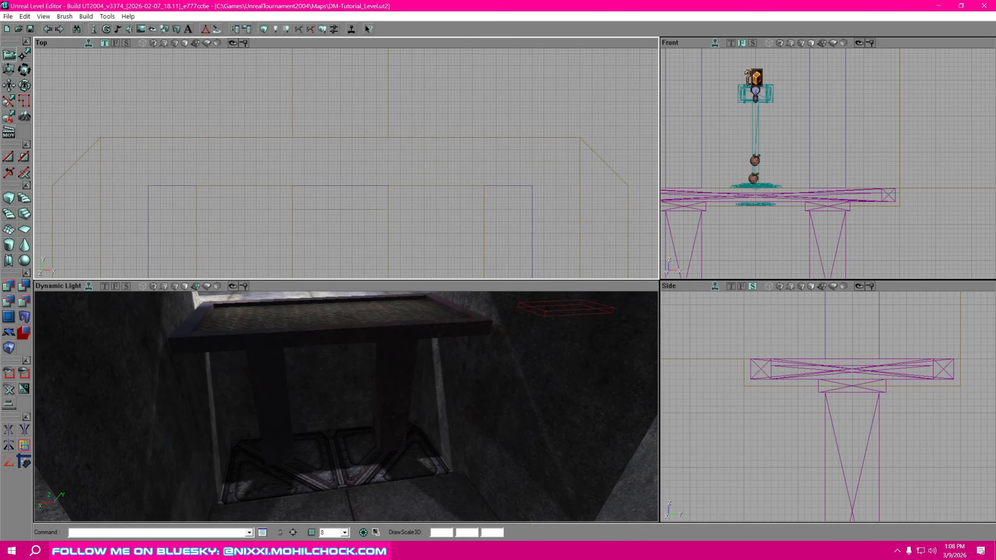
right_drag(353, 165, 493, 23)
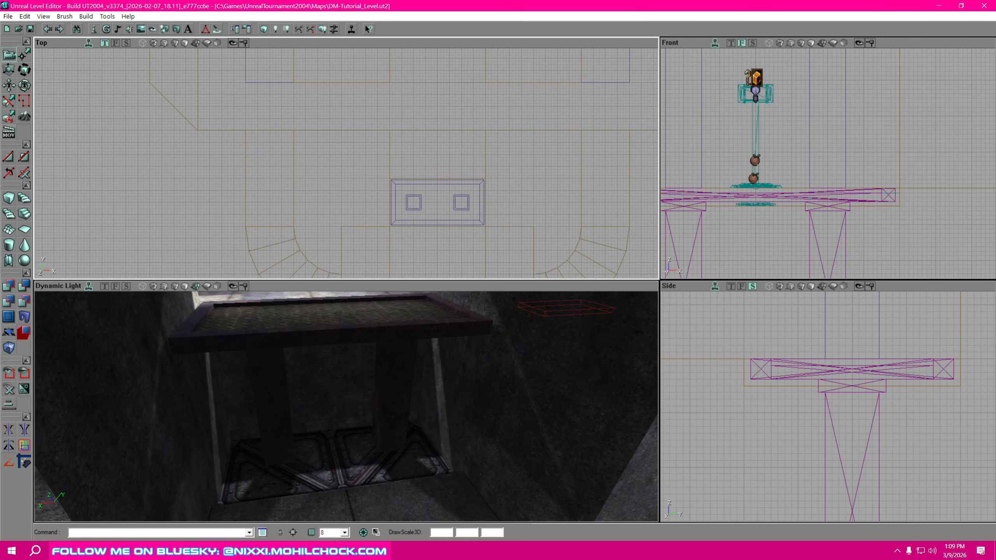
scroll(477, 221, up, 3)
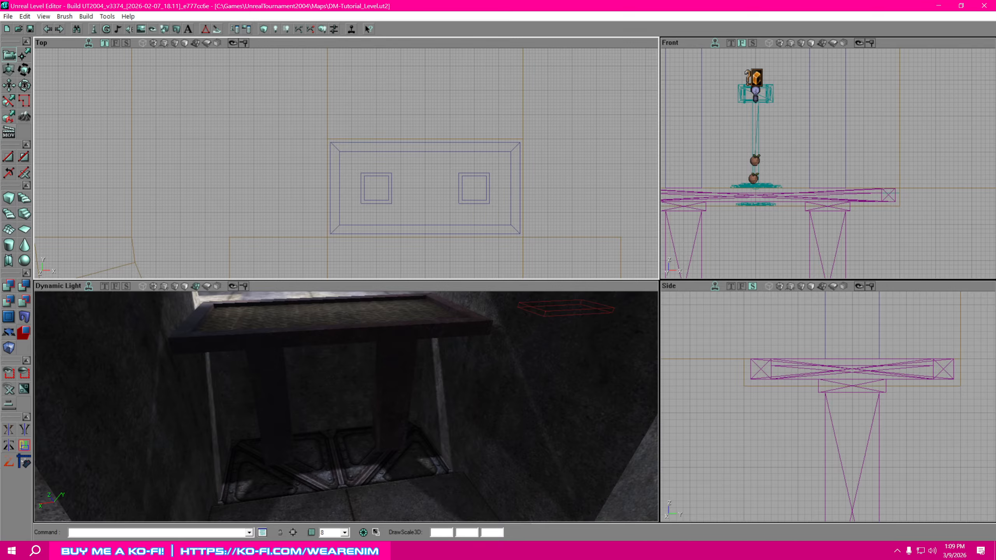
click(515, 229)
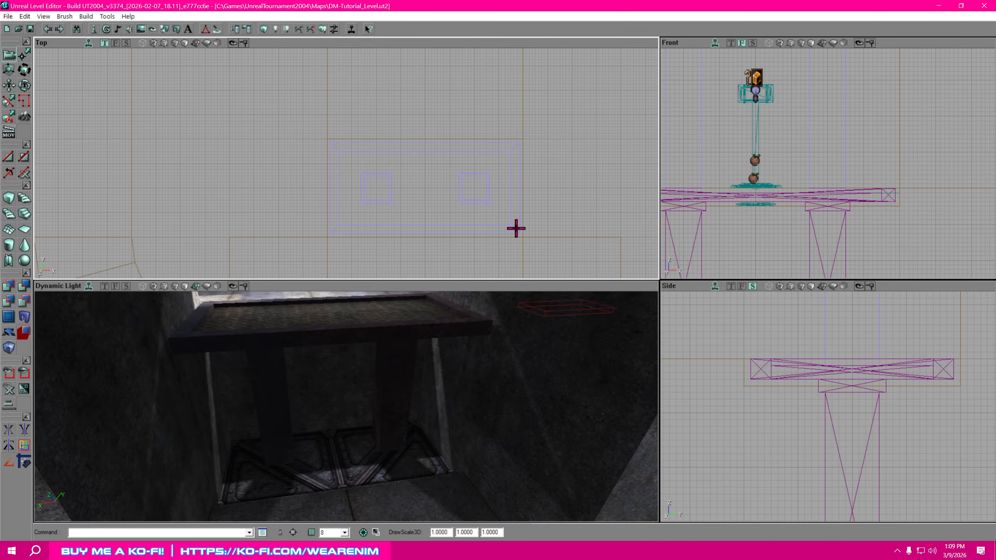
right_drag(547, 217, 650, 162)
scroll(545, 218, down, 5)
mouse_move(545, 219)
right_down()
mouse_move(620, 172)
mouse_move(607, 166)
right_up()
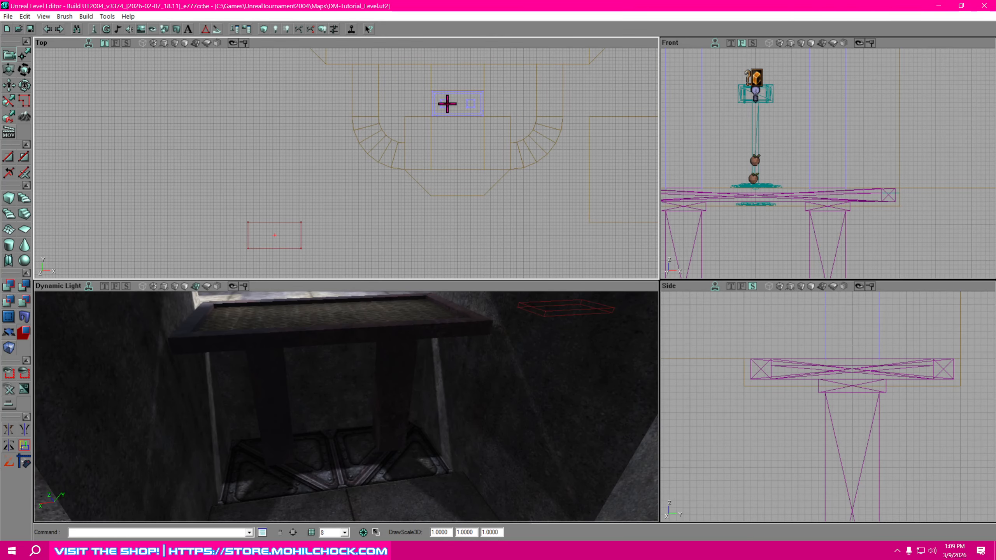
mouse_move(442, 104)
ctrl+mouse_down()
mouse_move(449, 133)
mouse_move(433, 214)
ctrl+mouse_up()
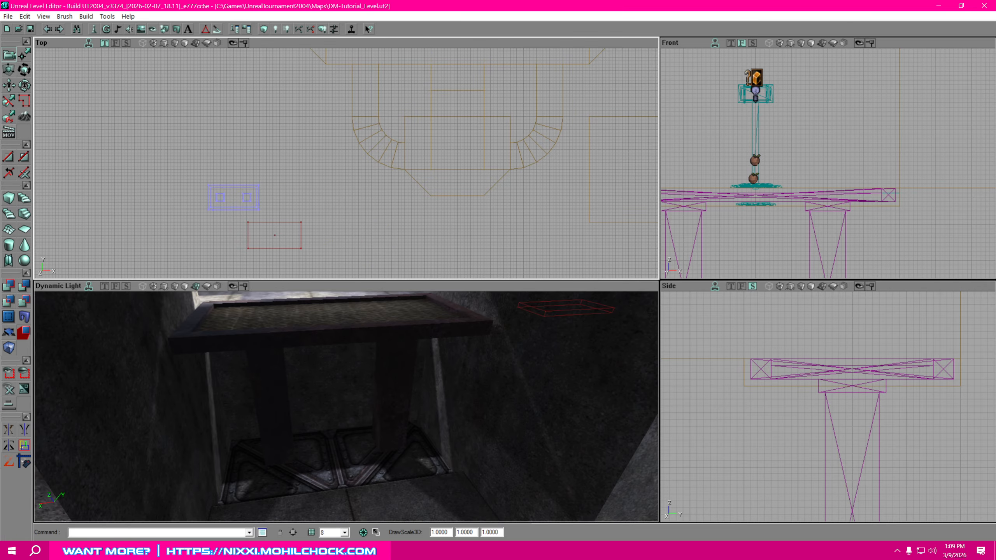
- Check the relocated platform brushes against the builder brush and the rooms, and deselect them
drag(477, 181, 641, 200)
scroll(491, 212, up, 3)
mouse_move(491, 212)
mouse_down()
mouse_move(474, 167)
mouse_move(519, 88)
mouse_up()
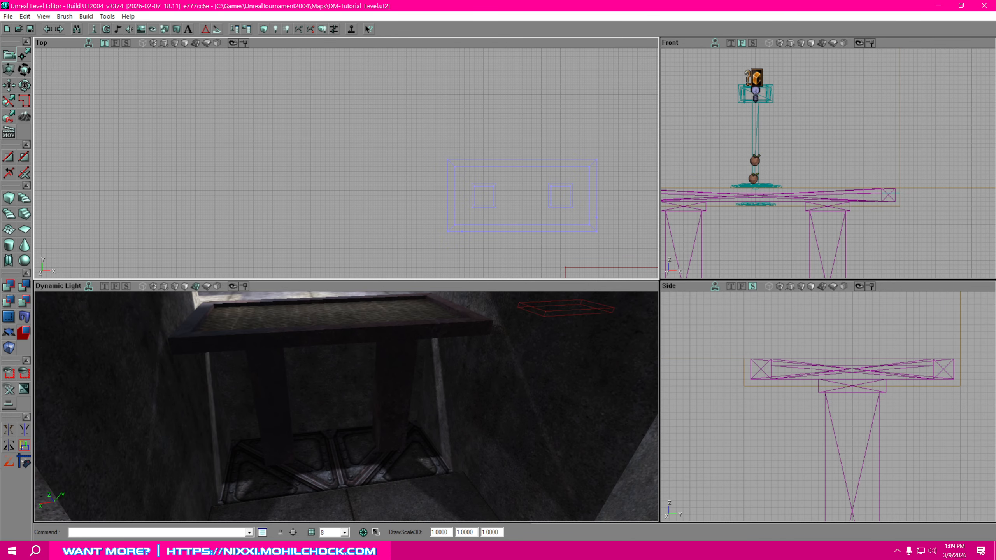
drag(481, 162, 213, 95)
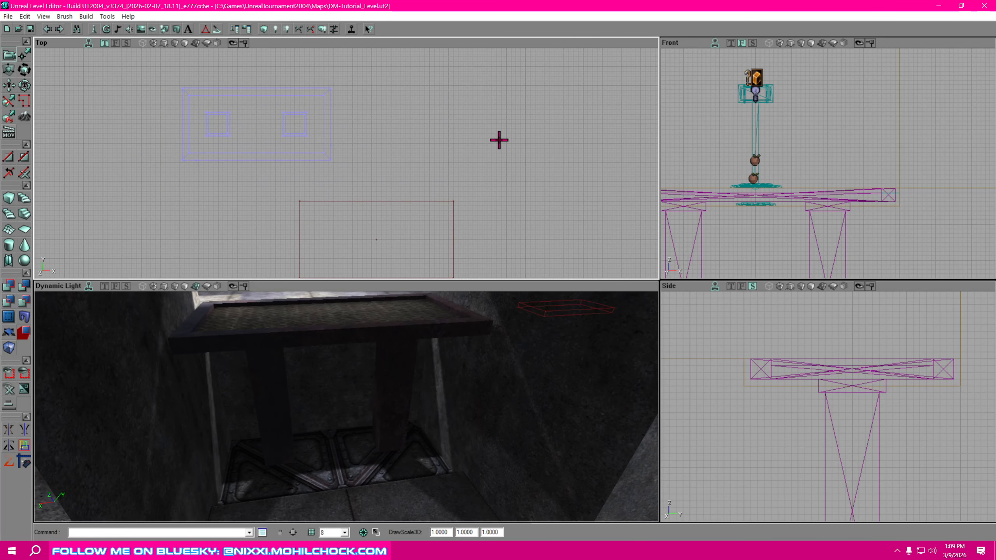
scroll(496, 154, down, 3)
drag(496, 154, 455, 193)
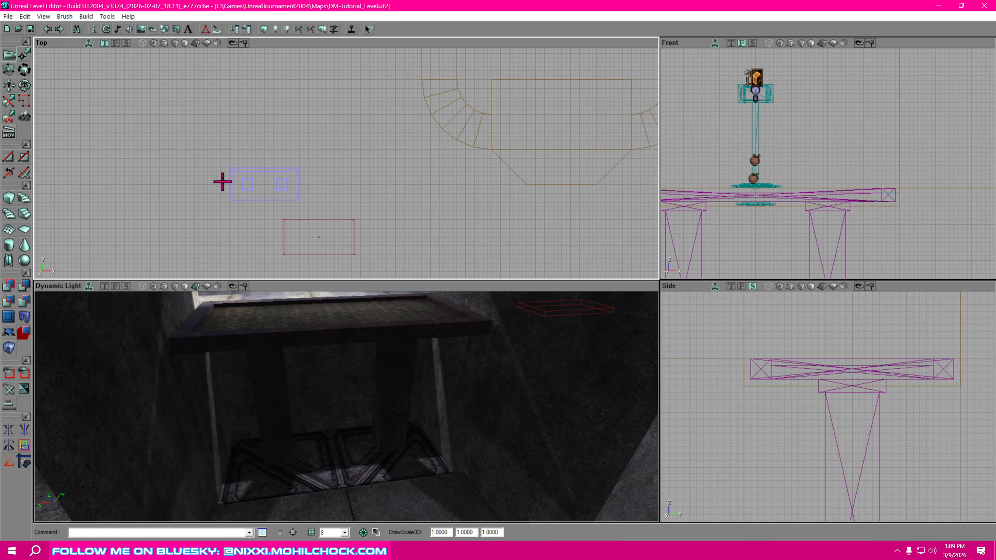
click(358, 195)
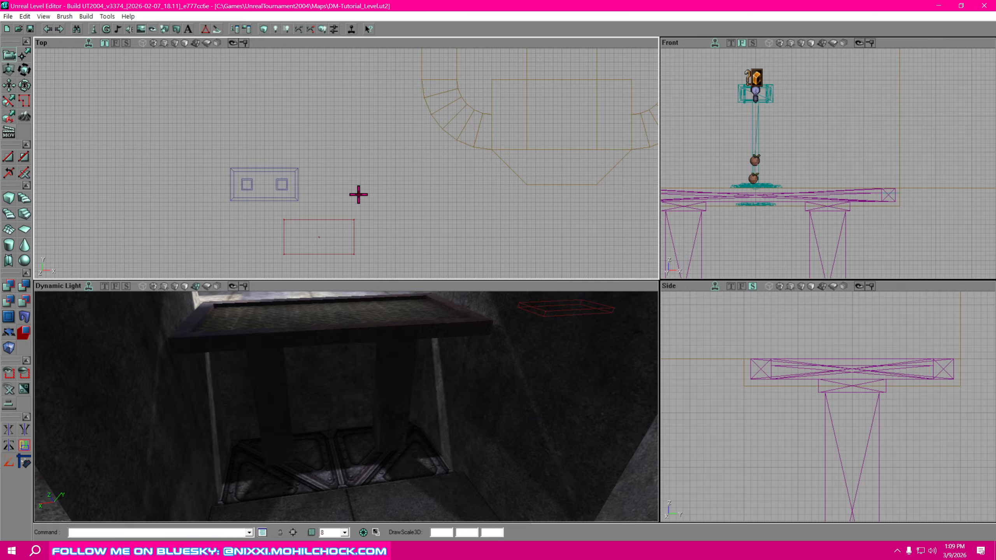
- Show the hidden actors in the Top view again and bring the shaft into view in the perspective view
mouse_move(358, 194)
mouse_down()
mouse_move(294, 221)
mouse_move(287, 251)
mouse_move(271, 240)
mouse_move(191, 242)
mouse_move(201, 228)
mouse_move(402, 198)
mouse_move(250, 263)
mouse_move(156, 318)
mouse_move(165, 325)
mouse_up()
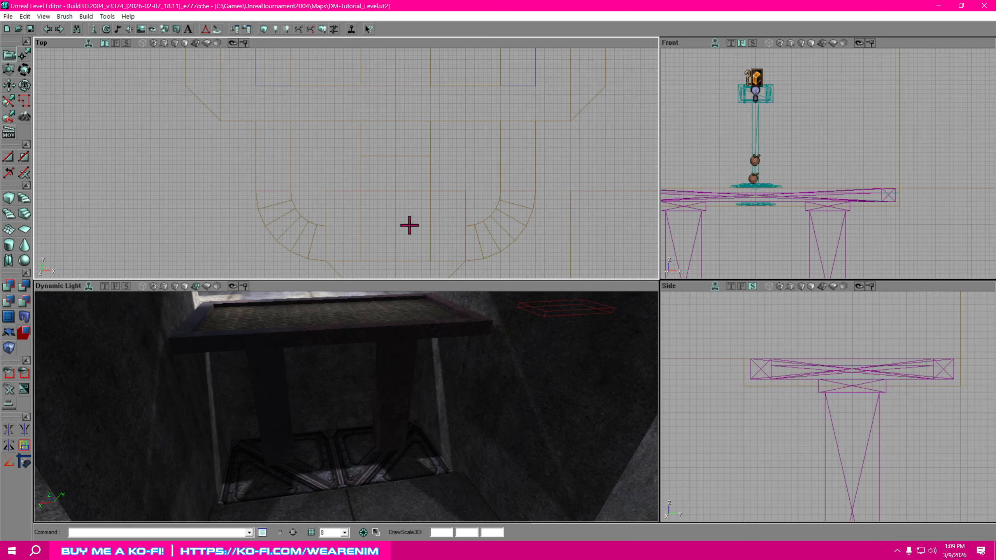
mouse_move(435, 221)
mouse_down()
mouse_move(406, 205)
mouse_move(460, 142)
mouse_move(422, 210)
mouse_up()
key(h)
right_drag(464, 457, 464, 427)
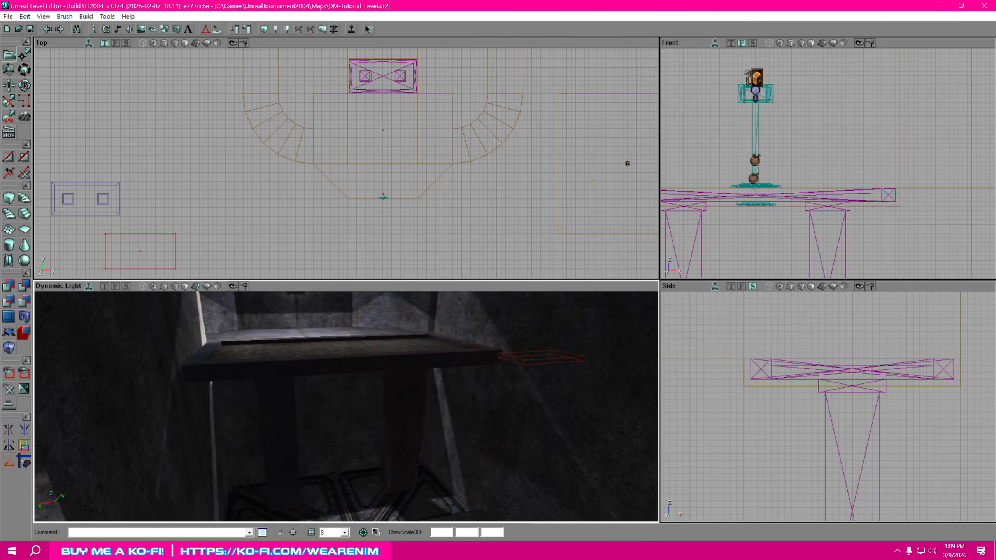
- Rebuild the entire level and check the diamond-plate lift platform at the bottom of the shaft
drag(464, 426, 484, 420)
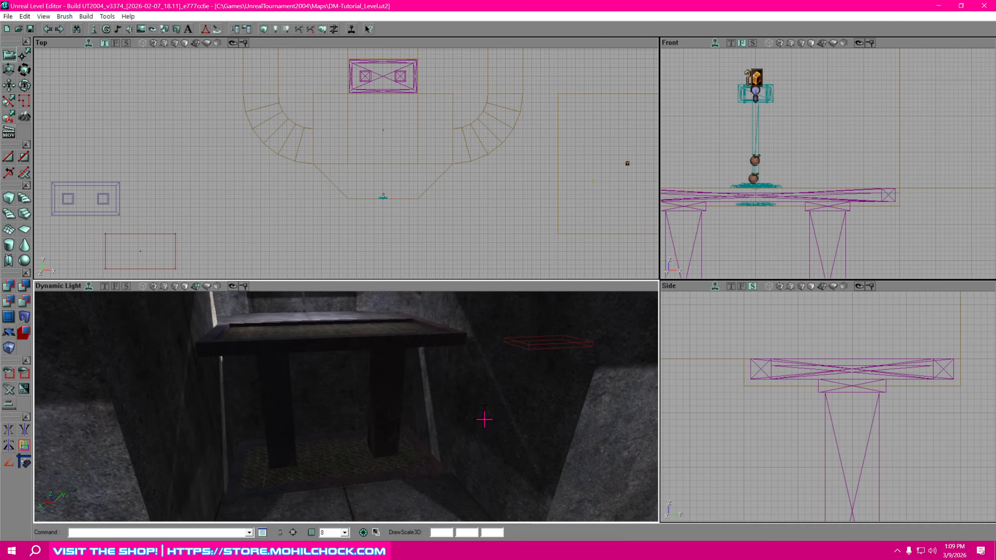
click(322, 30)
right_drag(493, 392, 511, 435)
drag(512, 435, 516, 381)
right_drag(515, 381, 487, 349)
drag(487, 349, 495, 367)
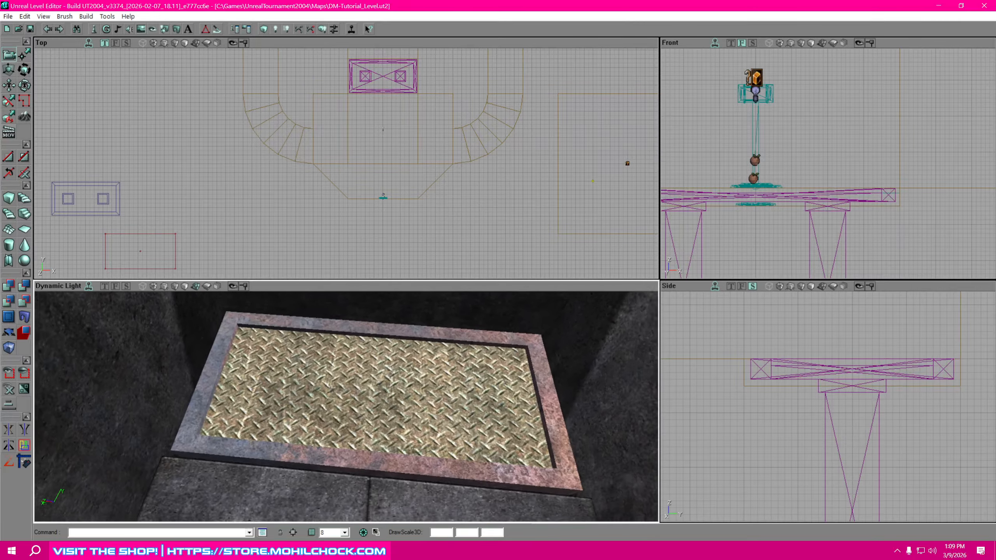
right_drag(495, 366, 501, 375)
right_drag(382, 393, 337, 367)
mouse_move(346, 407)
mouse_down()
mouse_move(407, 424)
mouse_move(431, 416)
mouse_move(349, 418)
mouse_up()
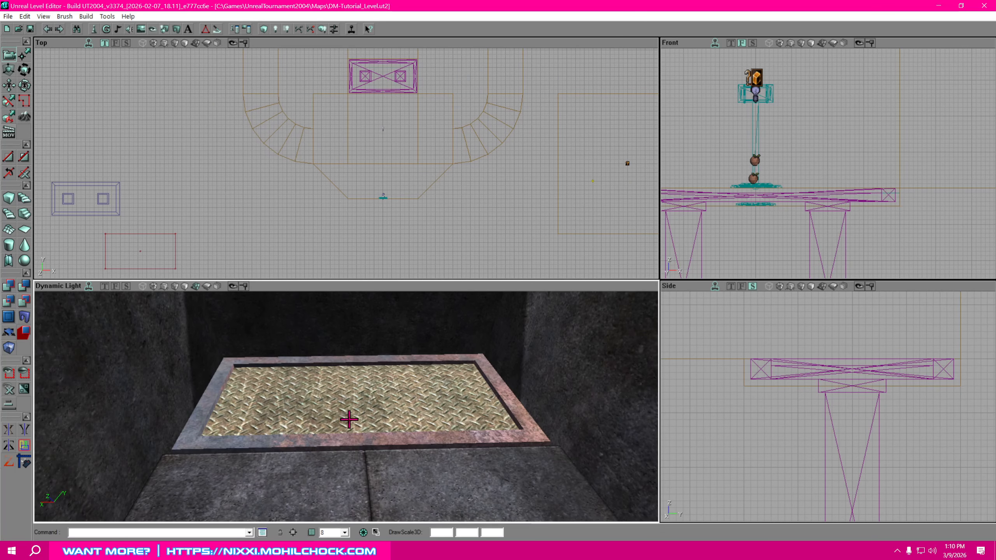
- Select the lift platform mover and set its bDynamicLightMover property to True in the Mover properties
click(391, 440)
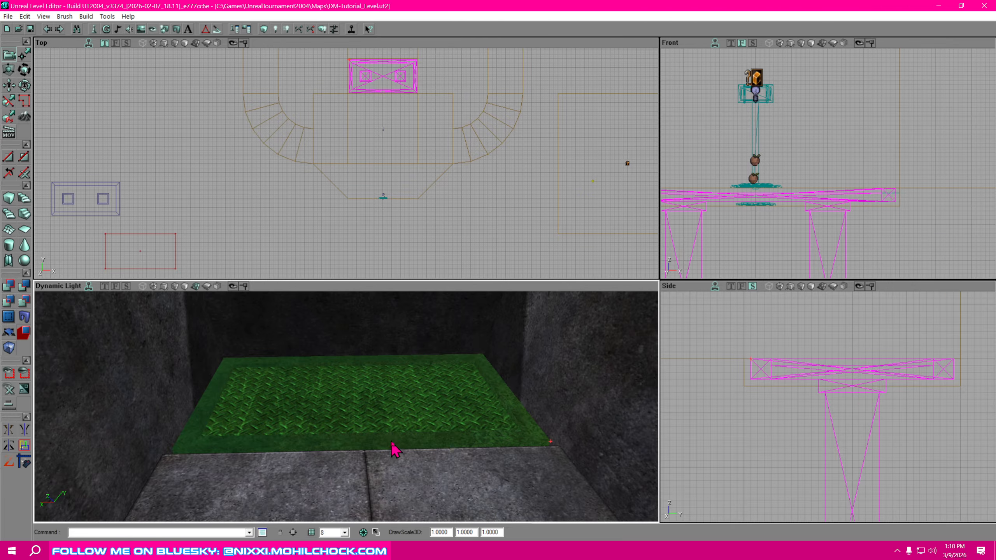
right_click(392, 442)
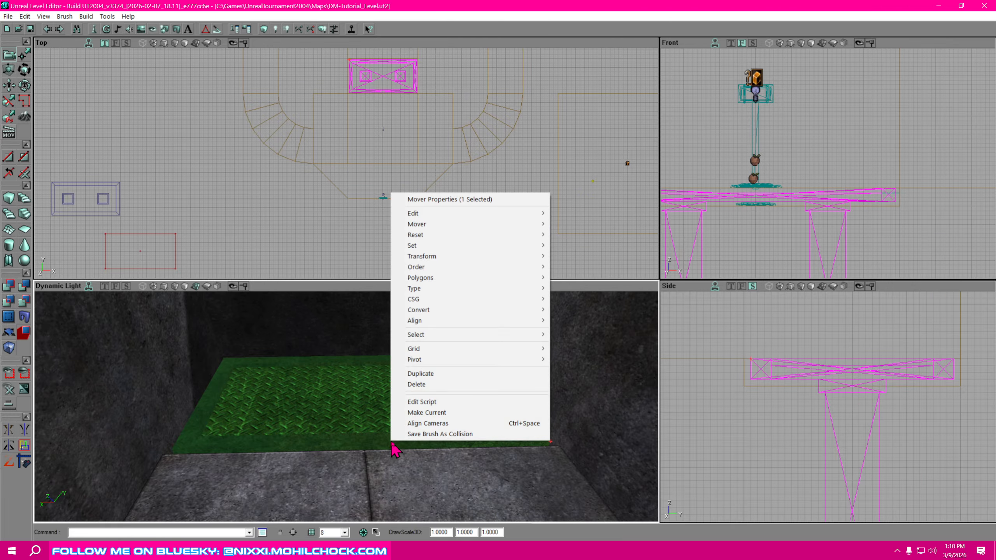
click(461, 200)
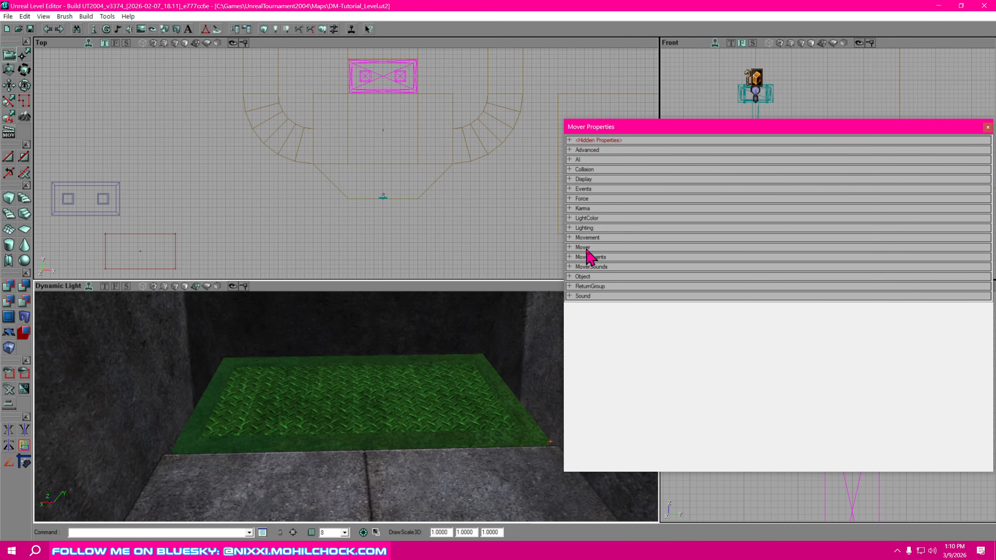
click(570, 249)
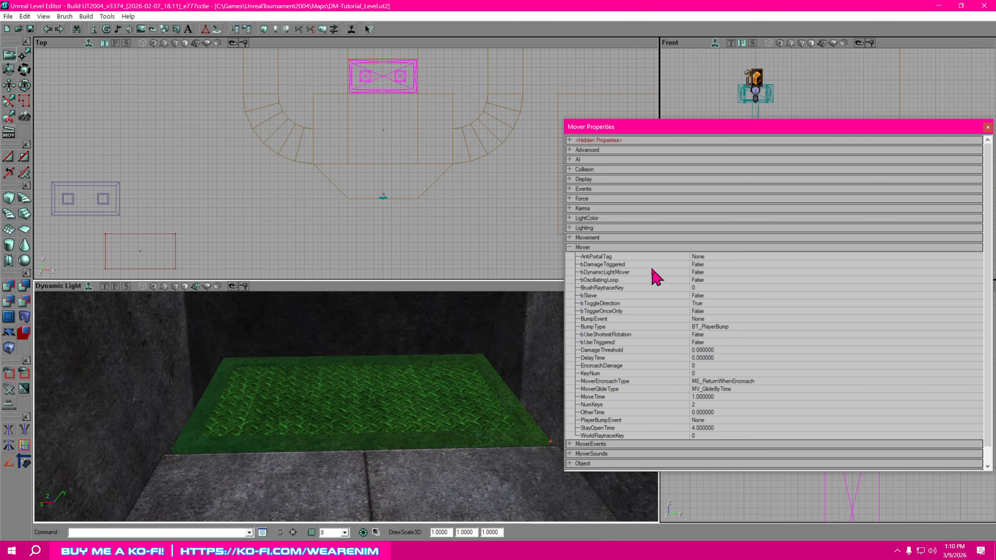
click(706, 273)
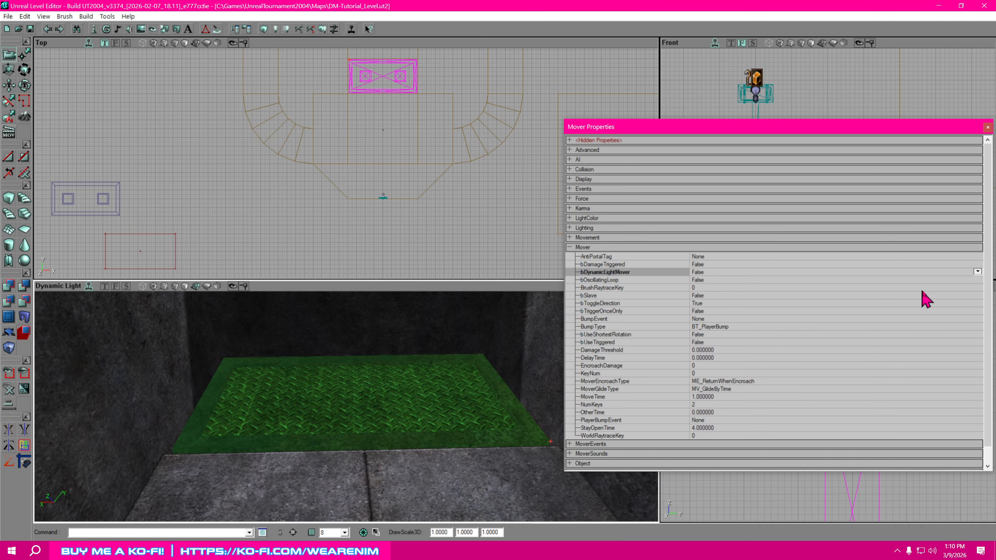
click(978, 272)
click(717, 289)
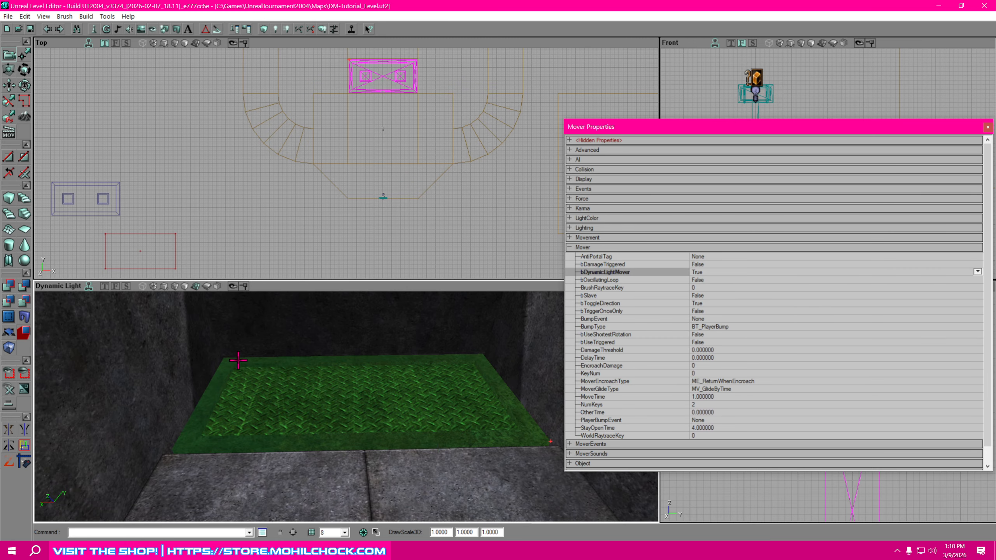
- Set the lift mover's BumpType to BT_PawnBump after checking the height of the shaft above the platform
right_drag(396, 465, 394, 416)
drag(396, 465, 396, 499)
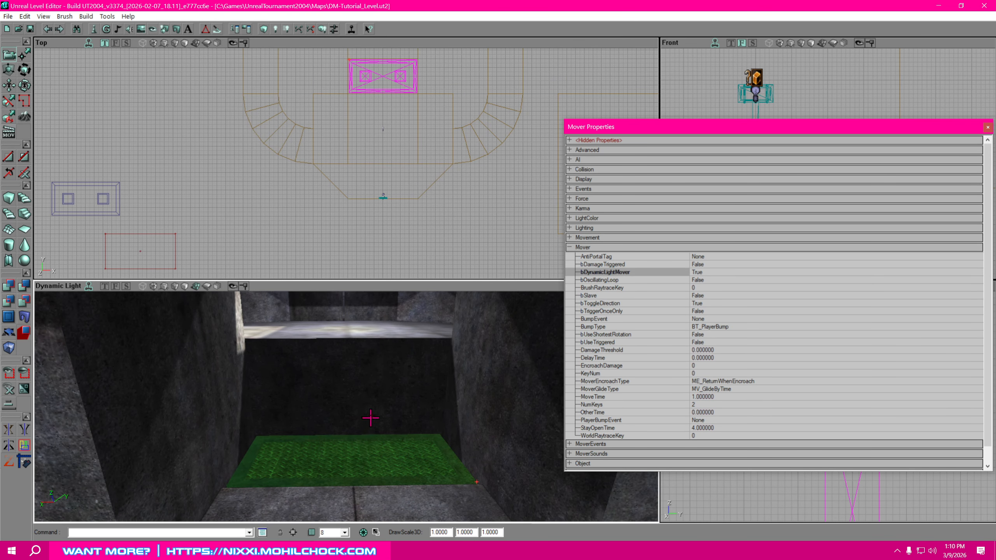
right_drag(392, 386, 421, 404)
drag(392, 385, 364, 349)
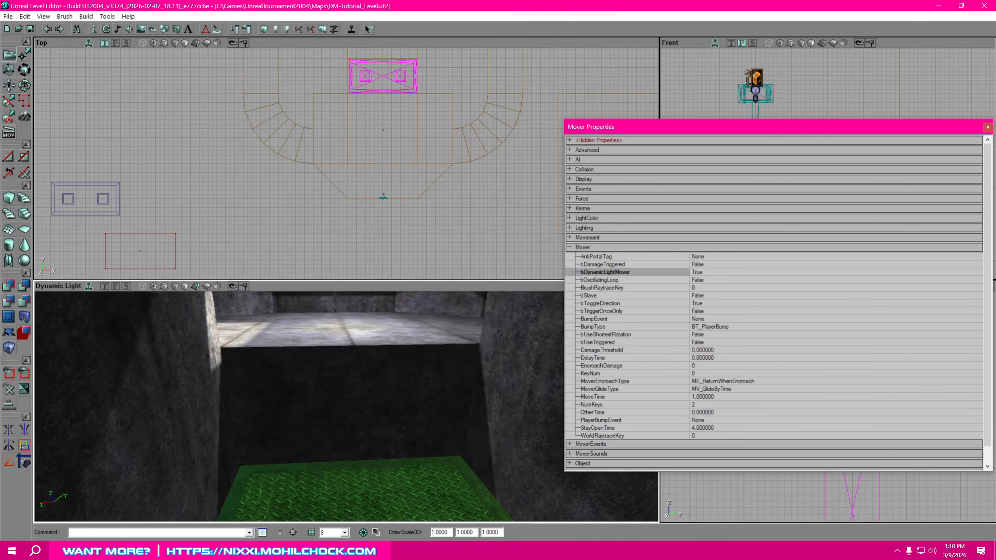
mouse_move(364, 349)
right_down()
mouse_move(365, 389)
mouse_move(375, 357)
right_up()
click(719, 328)
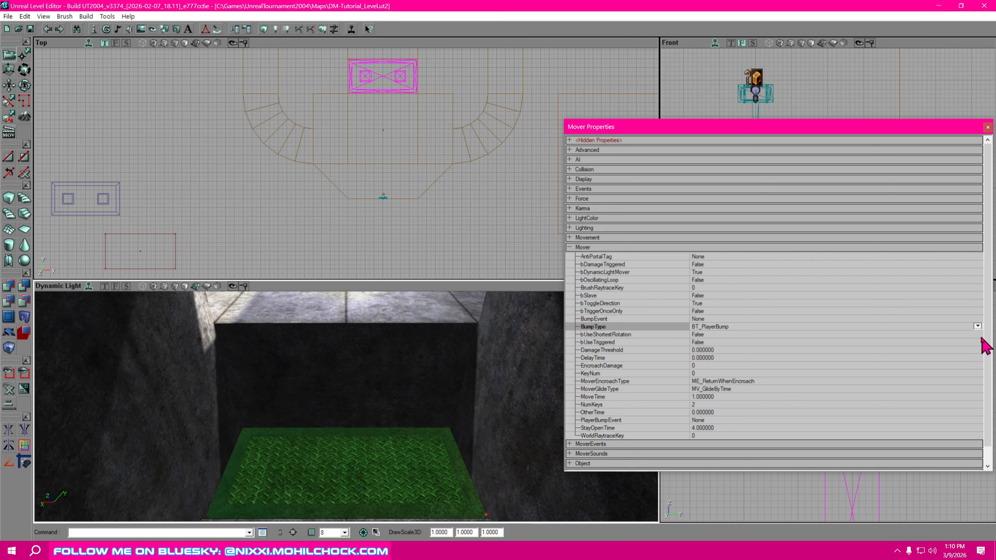
click(978, 326)
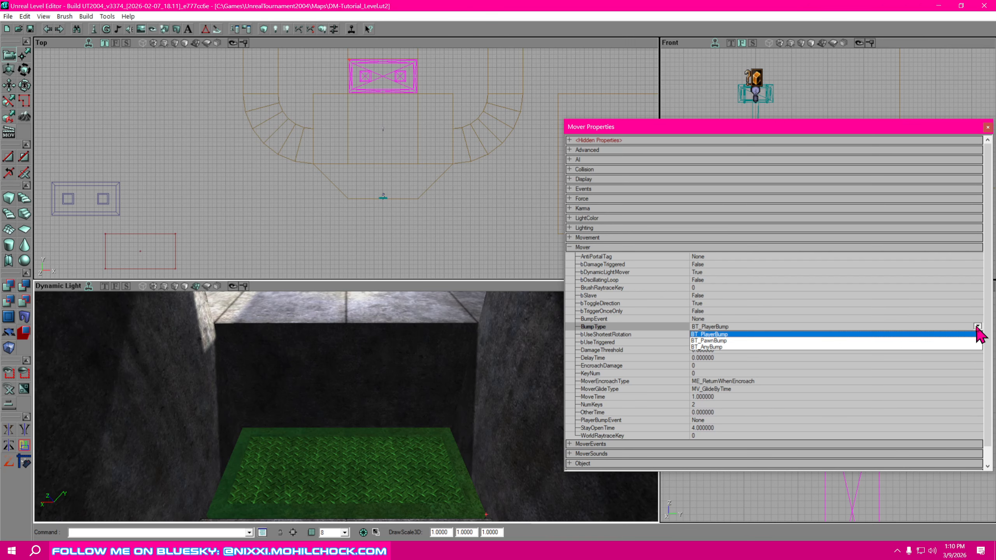
click(725, 341)
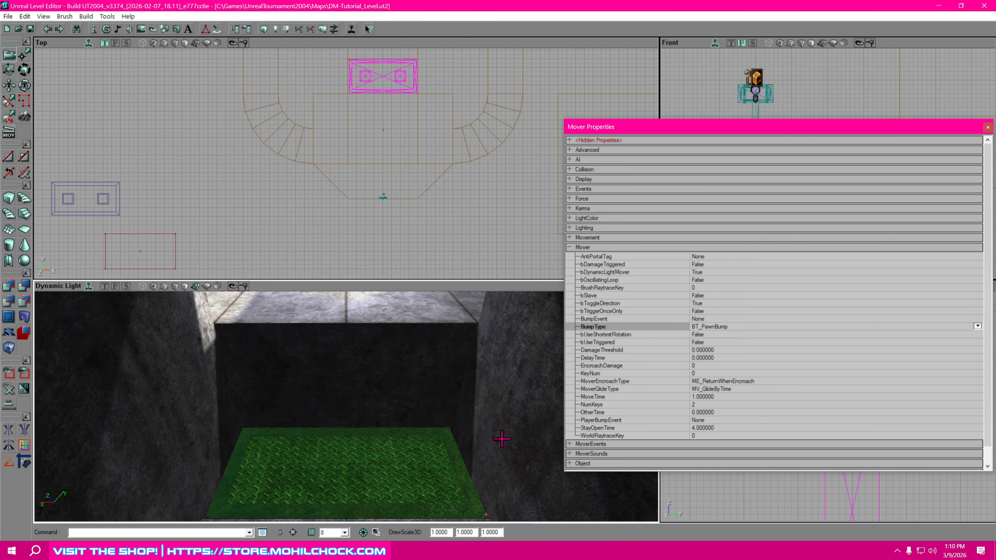
- Select the lift mover's MoverEncroachType property for inspection and look over the space around the platform
drag(479, 451, 361, 474)
mouse_move(361, 475)
right_down()
mouse_move(353, 451)
mouse_move(368, 460)
right_up()
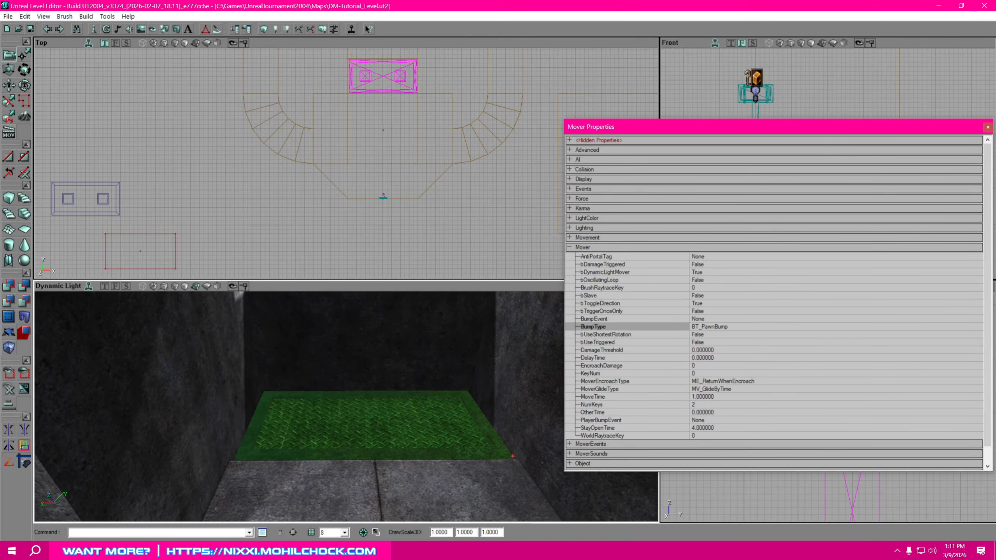
click(741, 380)
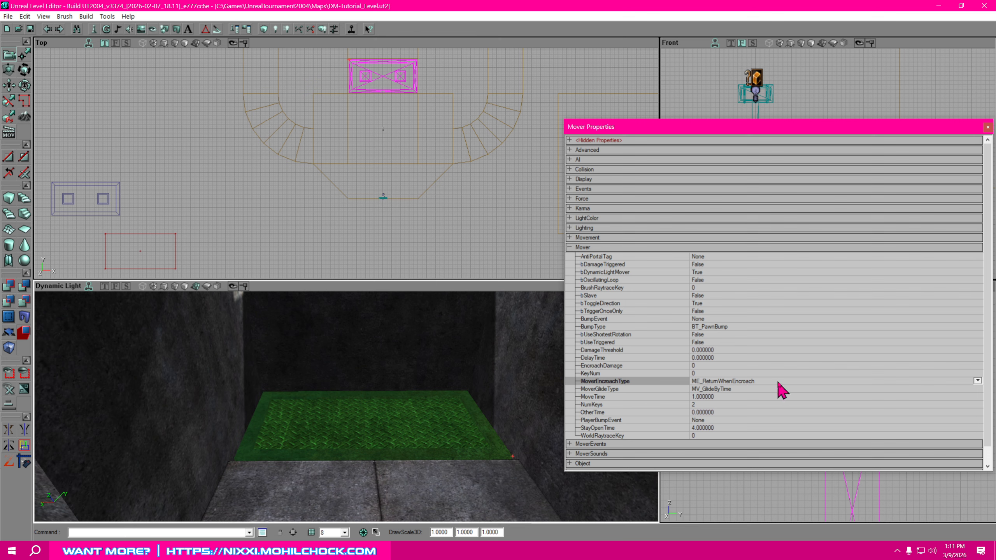
right_drag(451, 475, 475, 452)
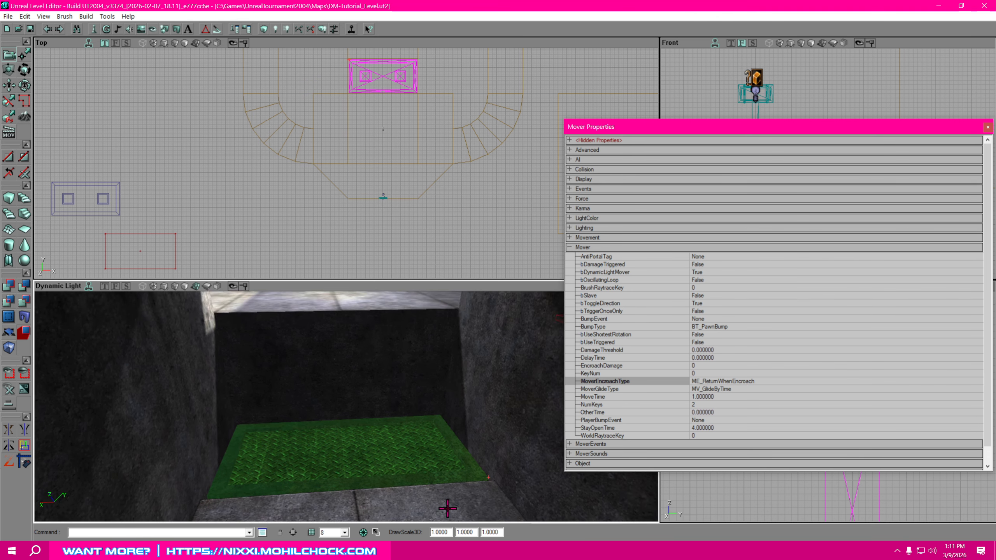
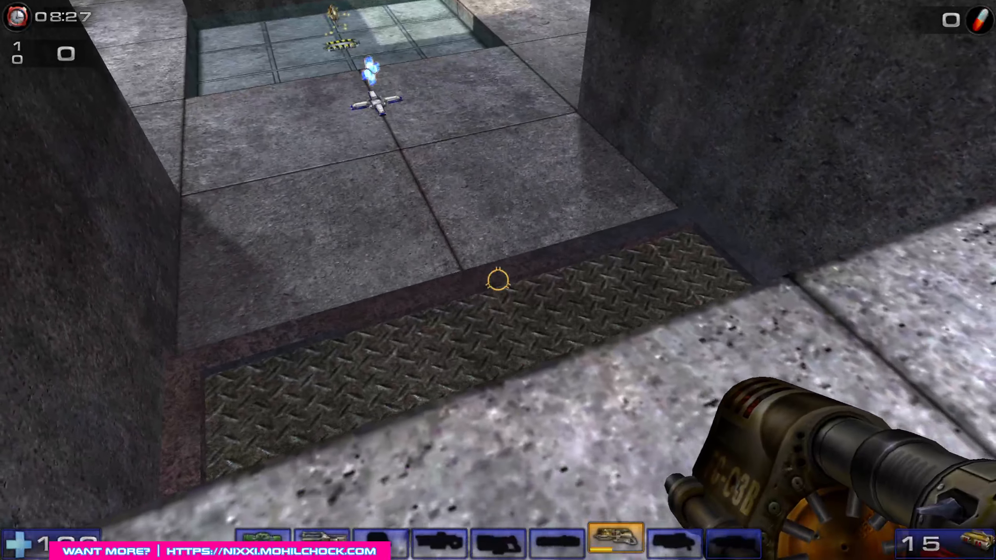
- Exit the test game, confirm quitting, and return to the level editor
key(Escape)
click(326, 412)
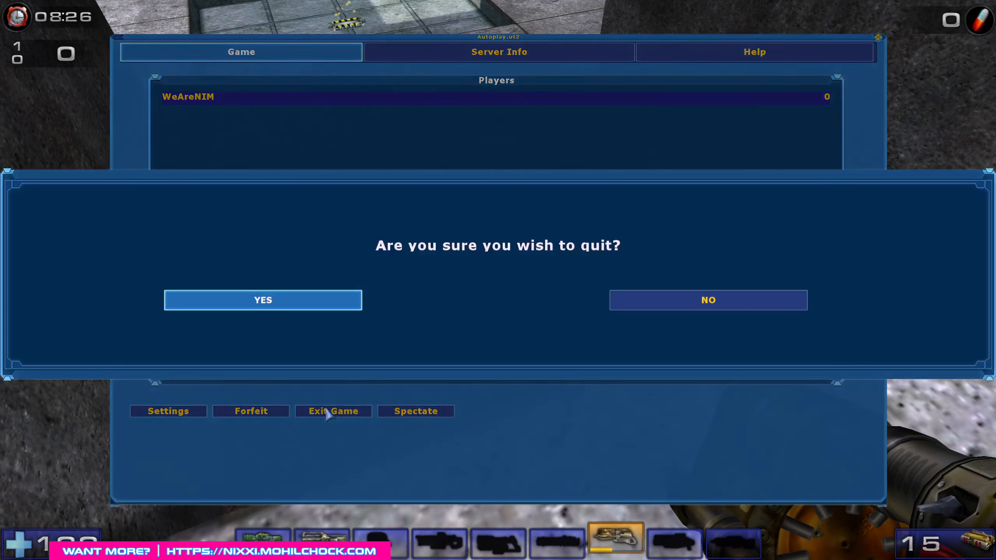
click(357, 300)
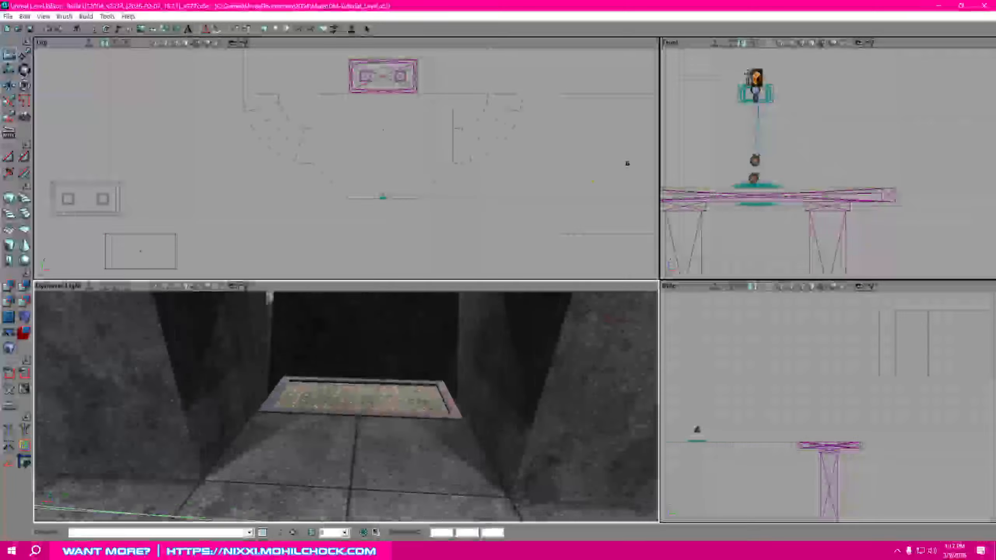
- Choose the LiftCenter class under NavigationPoint in the actor classes and uncover the view of the lift
right_drag(509, 431, 494, 440)
drag(509, 431, 508, 416)
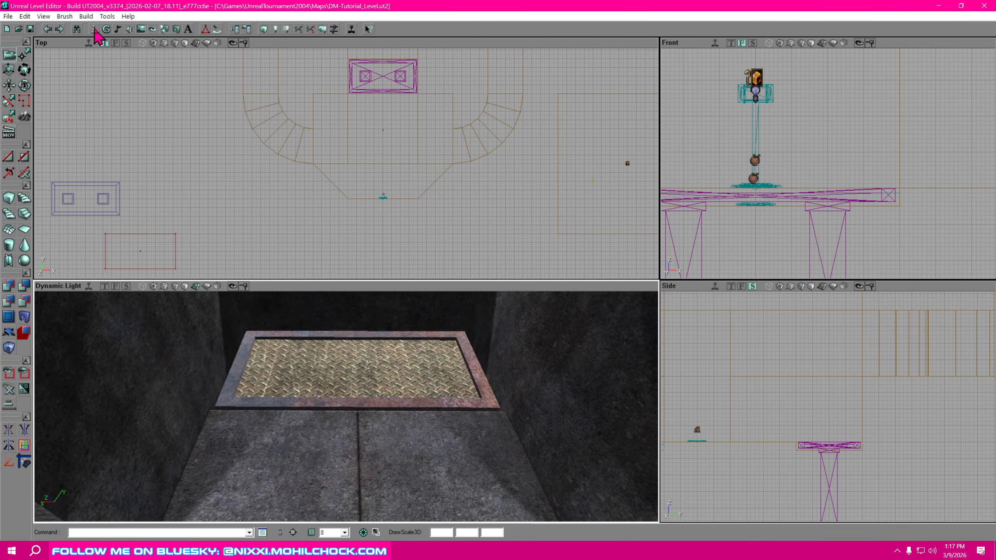
drag(995, 156, 708, 38)
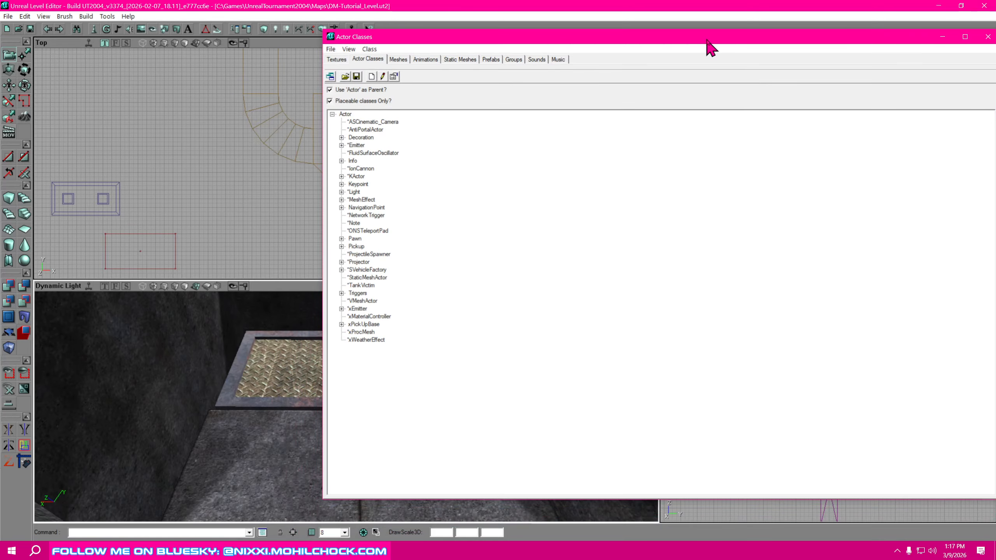
click(342, 207)
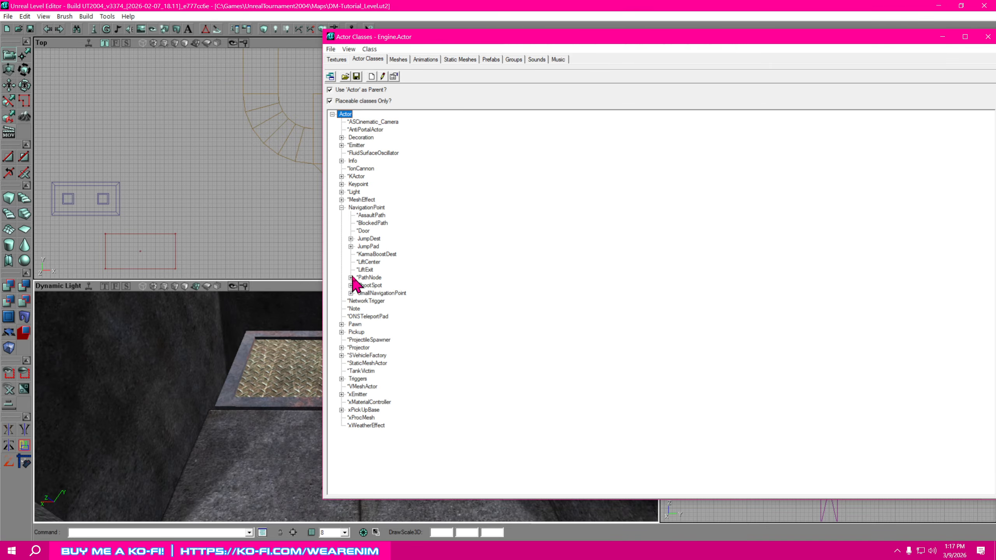
click(369, 262)
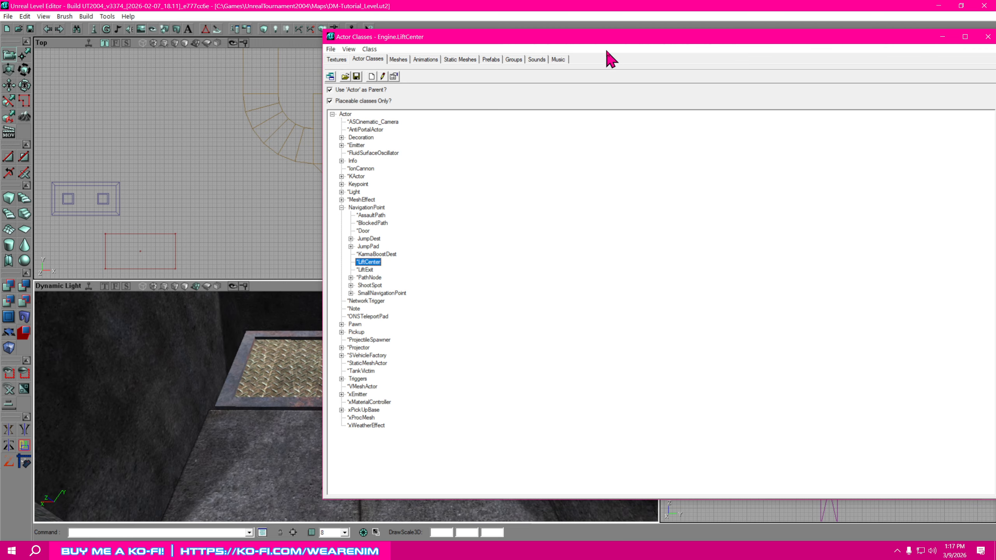
drag(604, 39, 995, 55)
- Select the floor surface directly in front of the lift platform for placing the LiftCenter actor
right_drag(565, 408, 568, 465)
drag(568, 465, 568, 414)
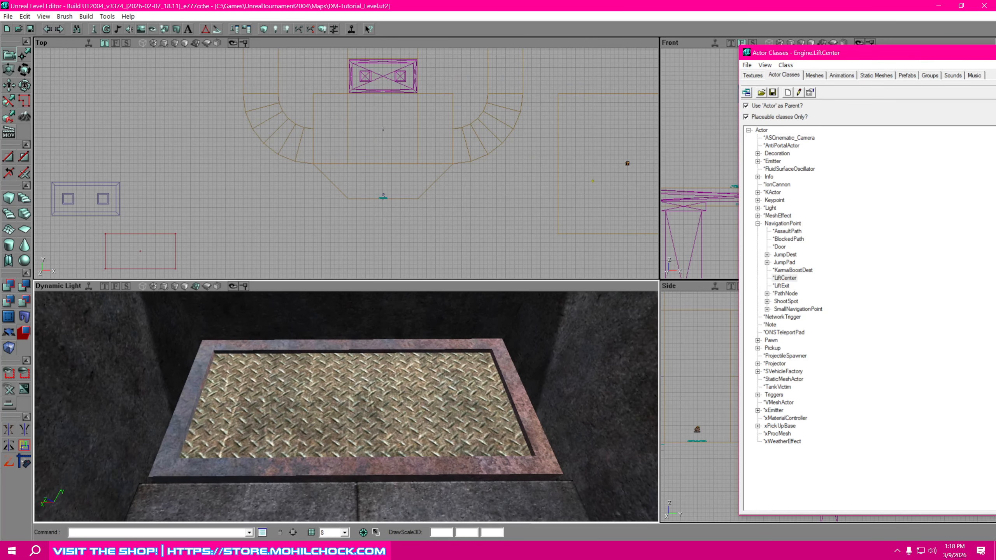
drag(496, 396, 497, 403)
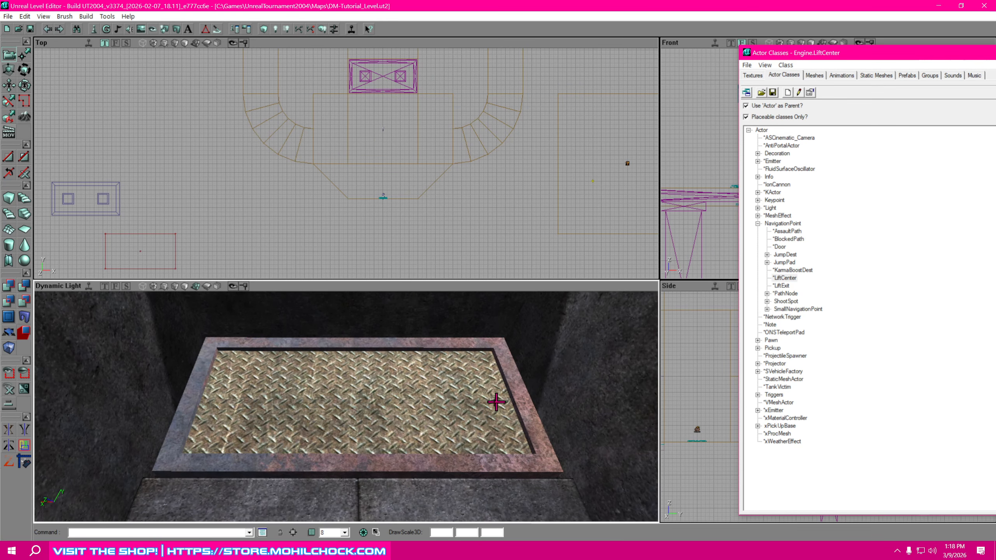
right_click(359, 400)
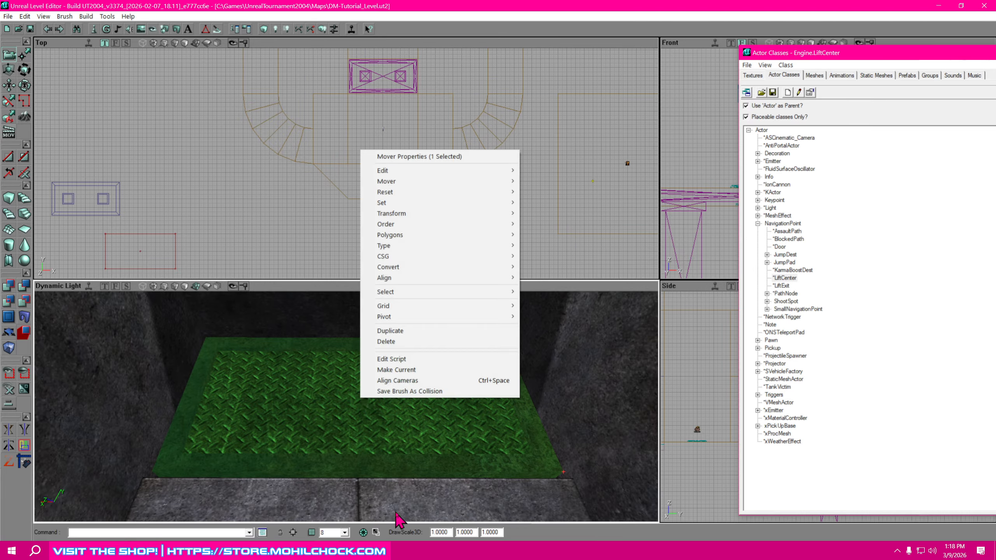
click(364, 517)
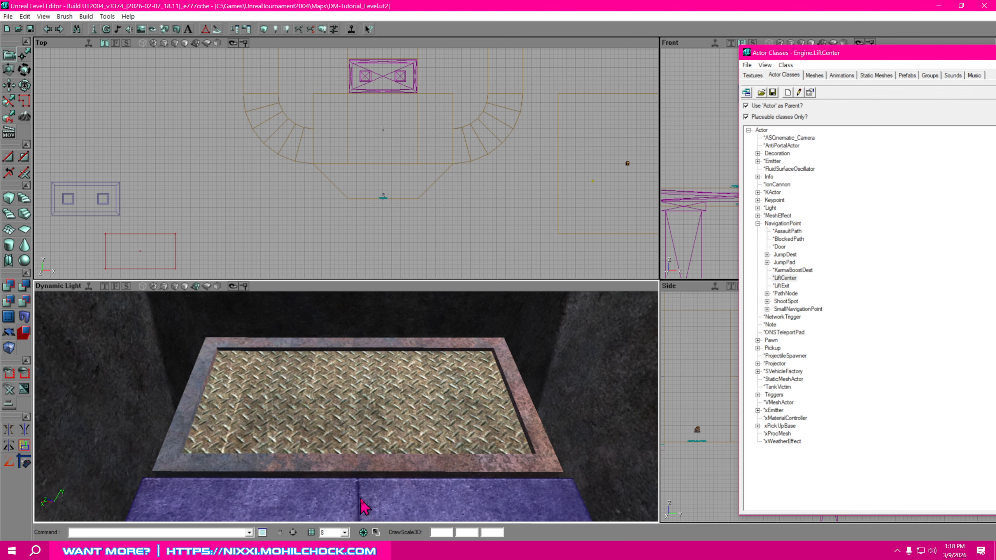
- Add a LiftCenter actor on the floor beside the lift and move it to the centre of the lift platform
right_click(360, 499)
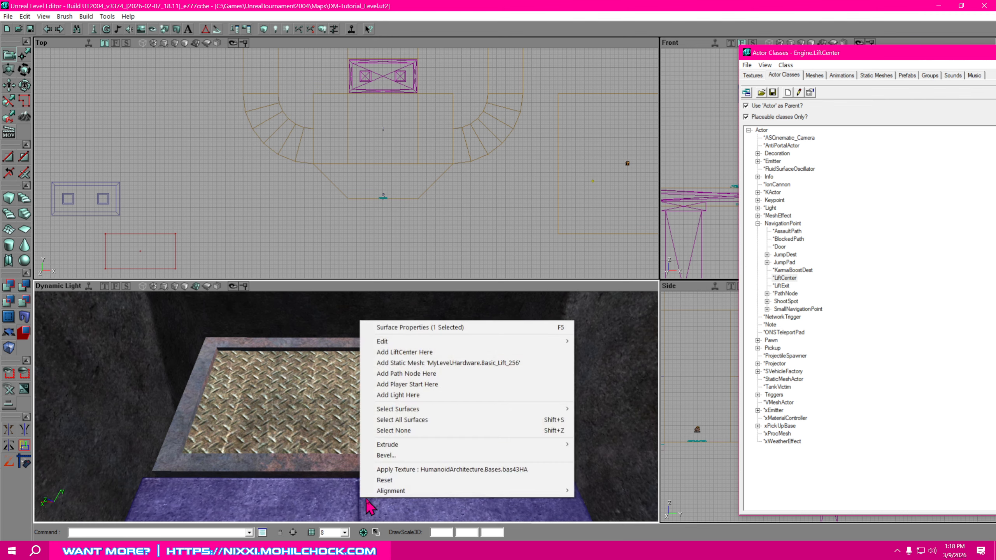
click(429, 355)
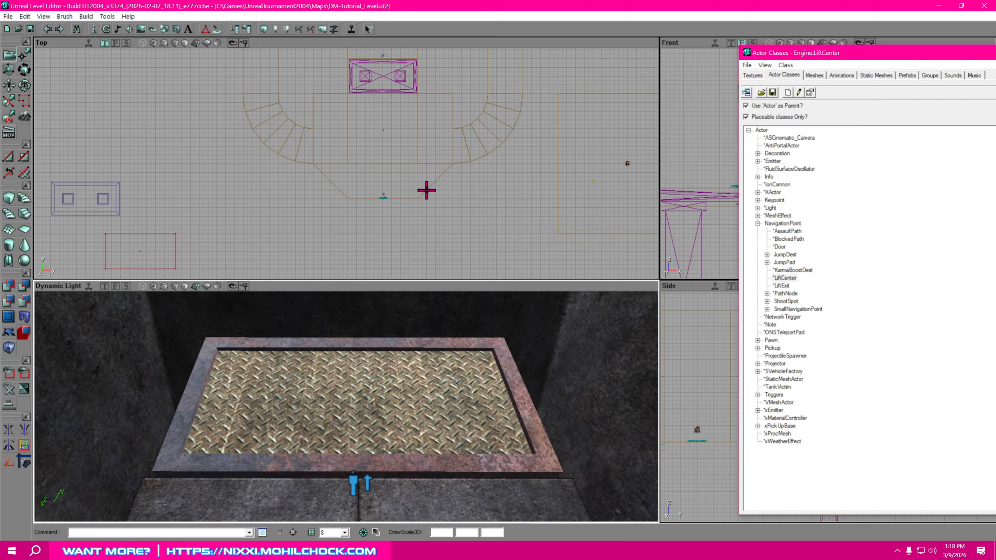
drag(427, 189, 416, 278)
drag(372, 161, 295, 90)
scroll(438, 200, up, 4)
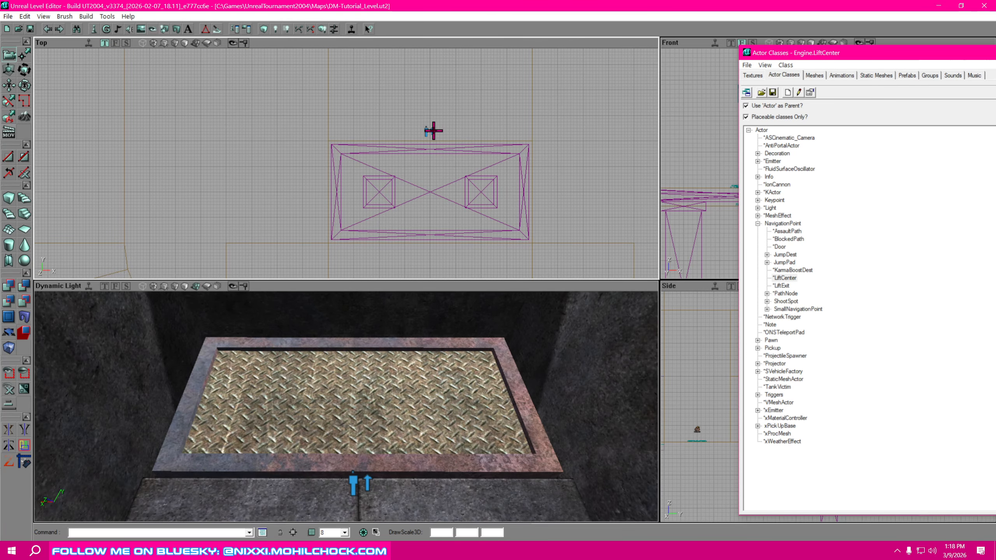
click(428, 132)
ctrl+drag(426, 130, 494, 233)
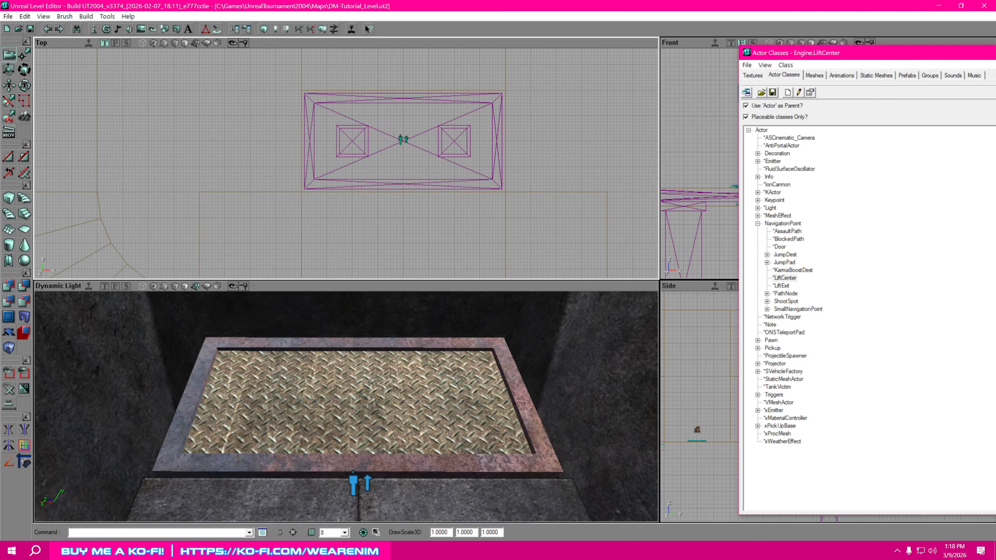
right_drag(445, 410, 446, 421)
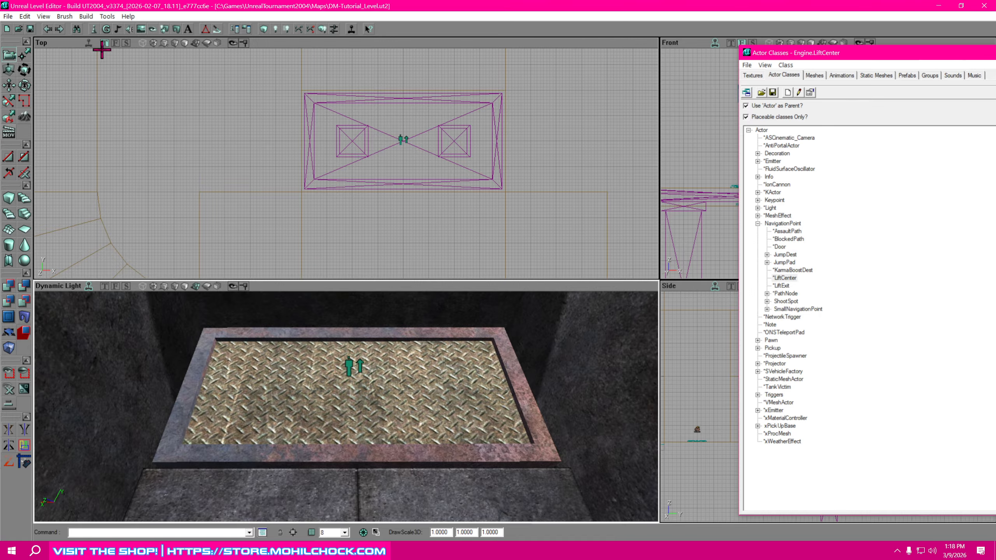
- Open the lift mover's properties and examine its Mover and Object settings
drag(447, 212, 461, 194)
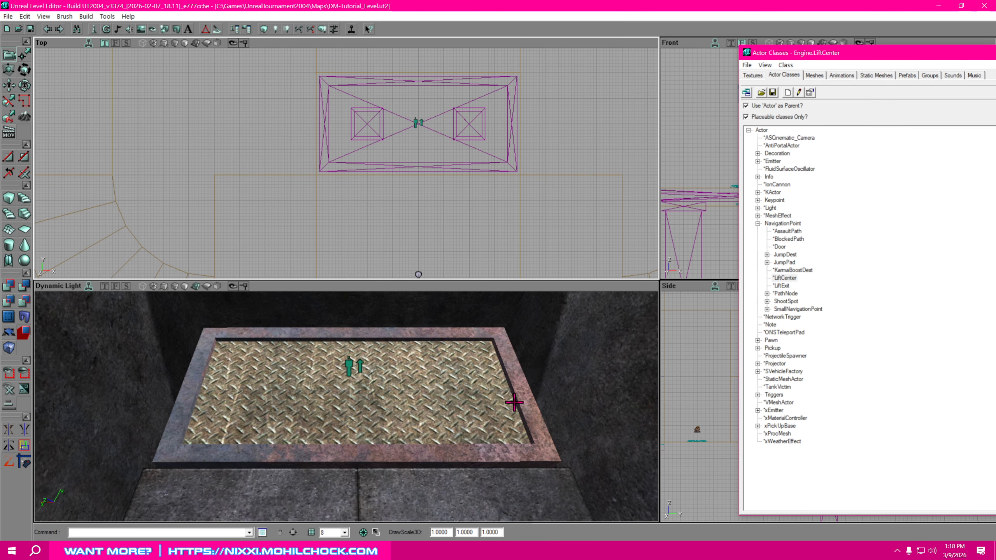
click(376, 452)
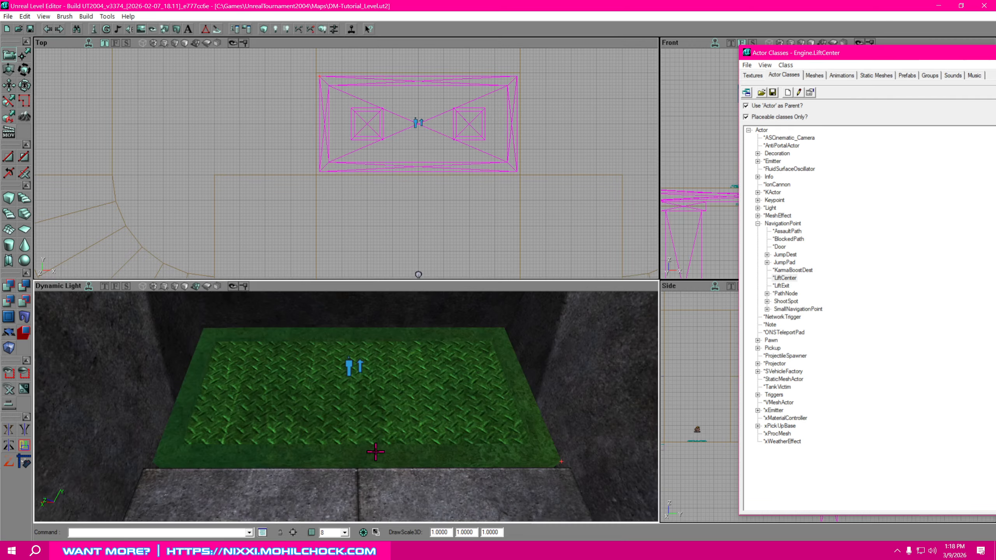
right_click(362, 453)
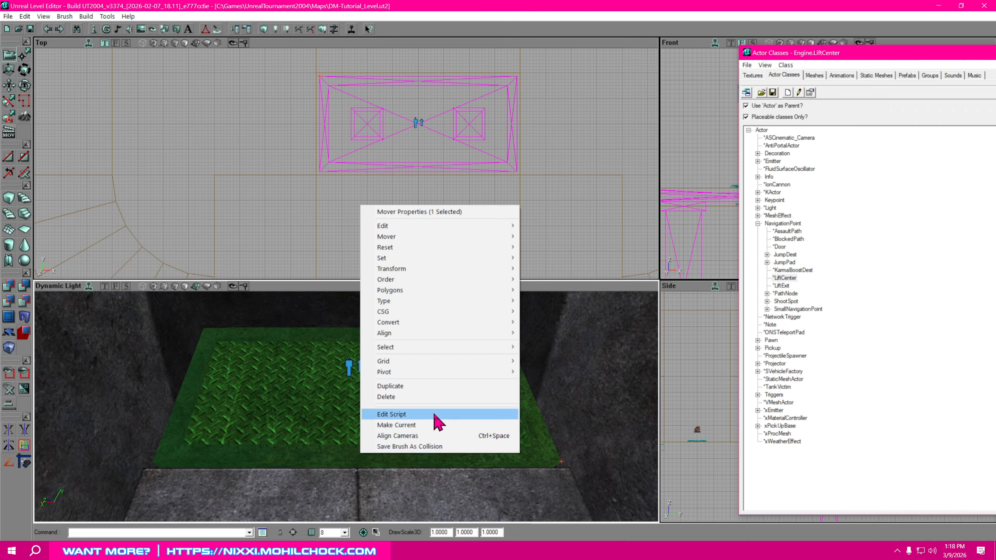
click(443, 212)
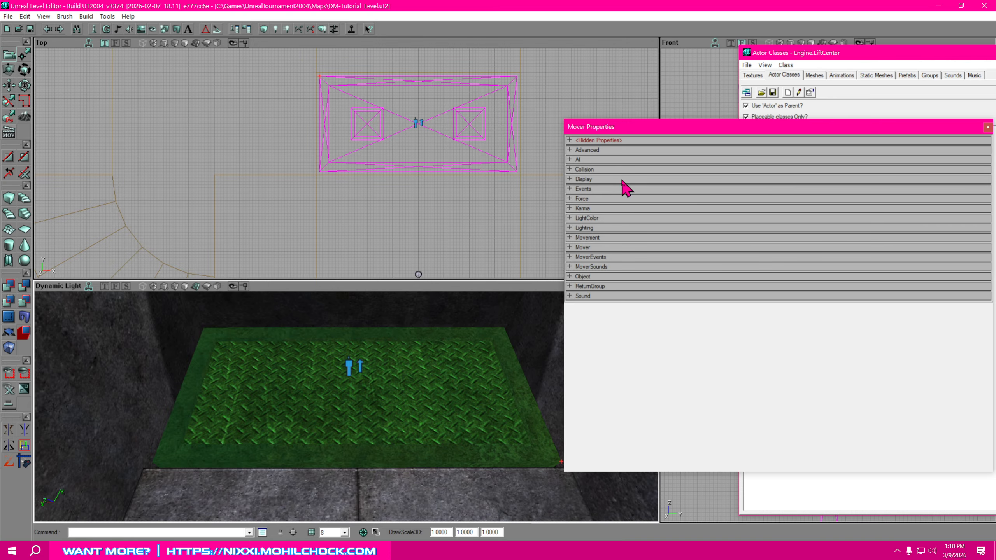
click(569, 248)
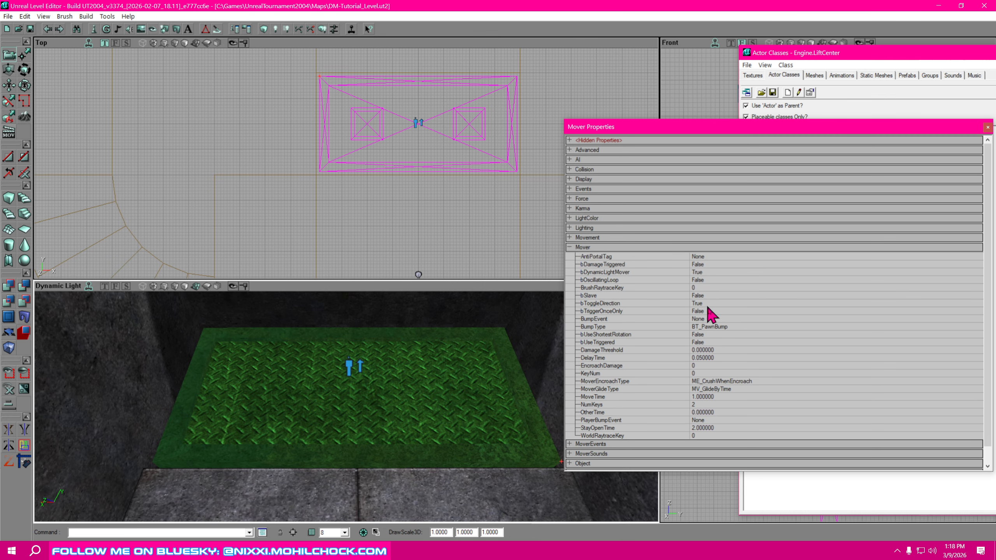
click(570, 247)
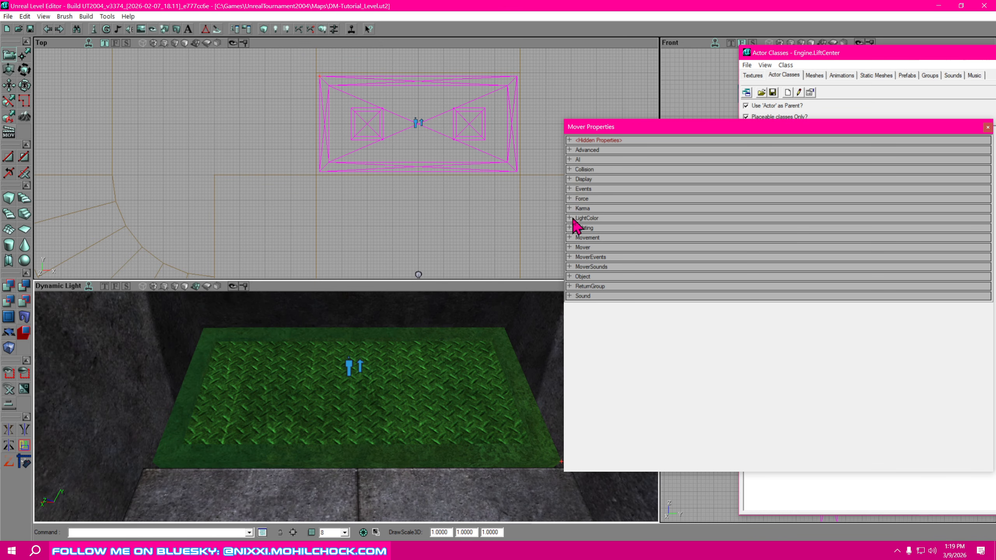
click(570, 277)
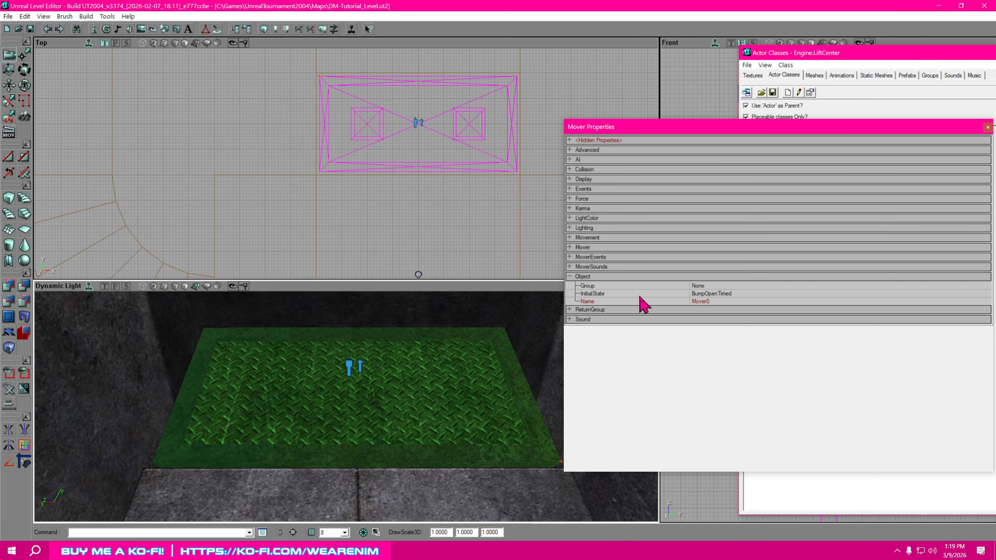
click(727, 301)
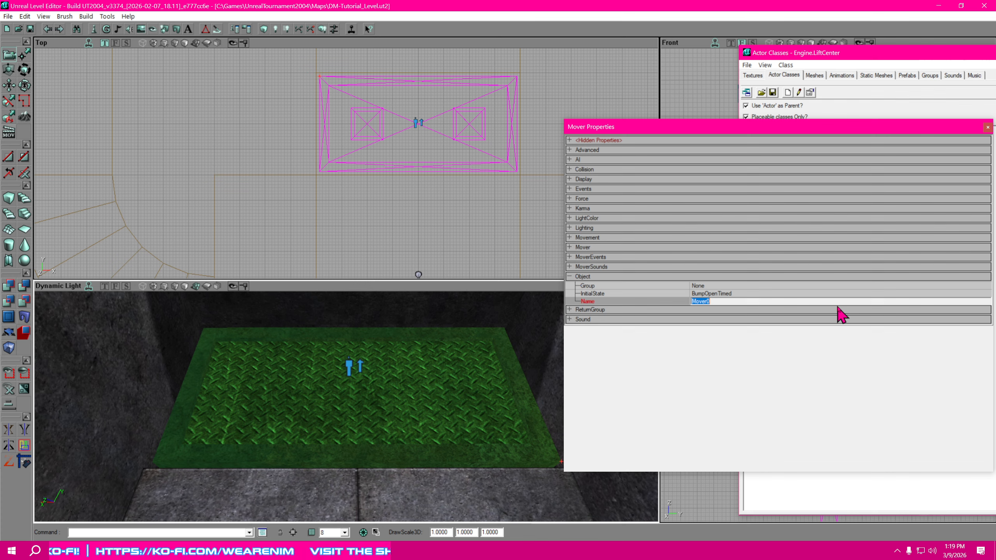
click(715, 301)
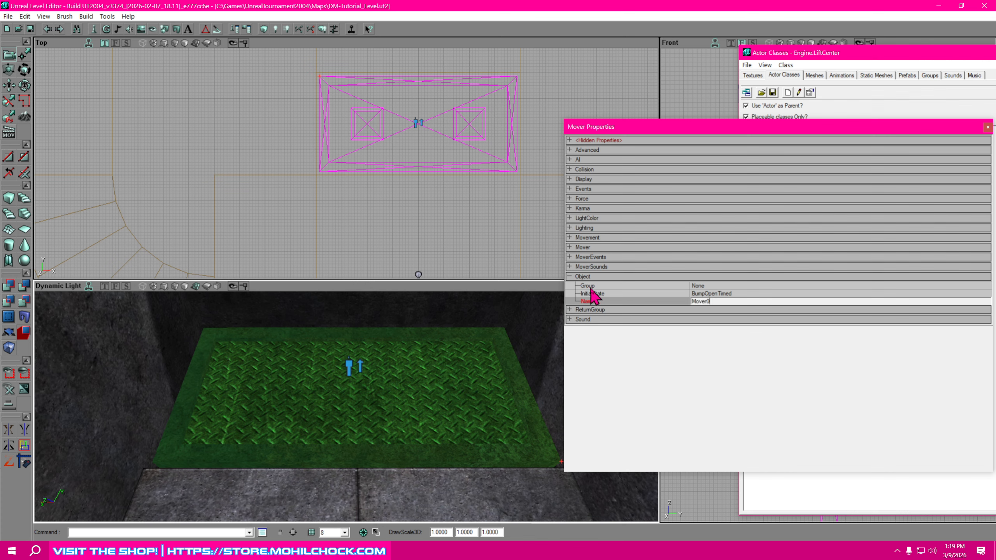
click(570, 276)
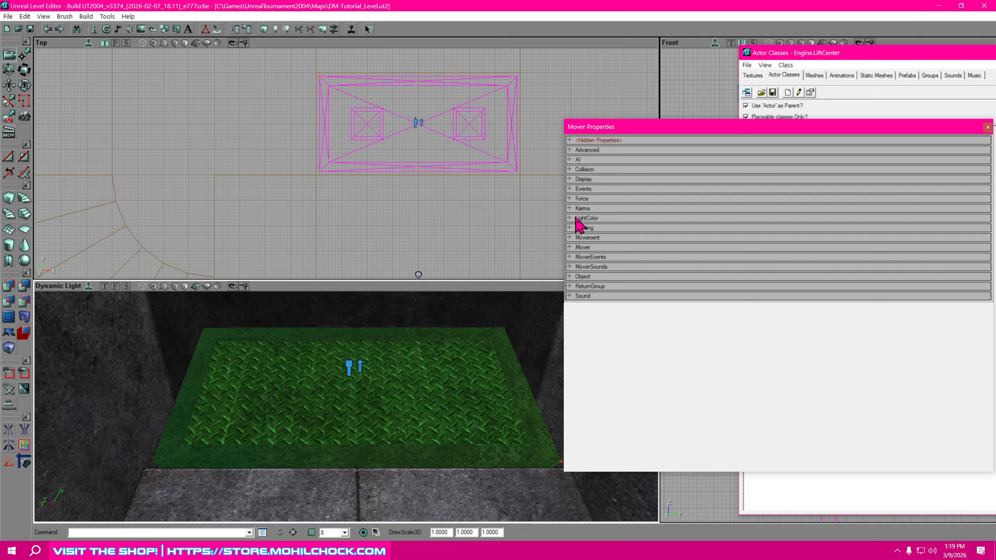
- Set the lift mover's Tag in the Events properties to Lift_01 and close its properties
click(570, 189)
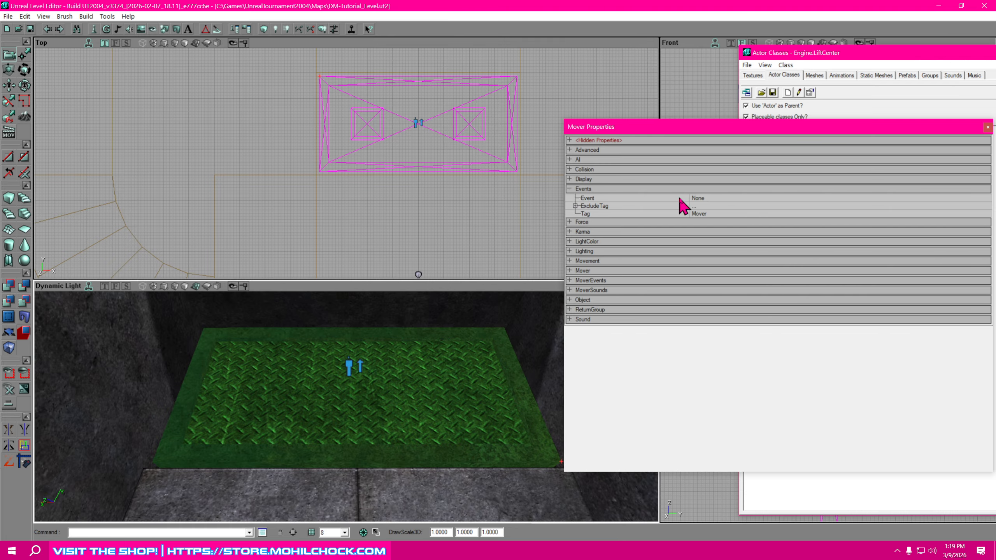
click(712, 213)
click(820, 213)
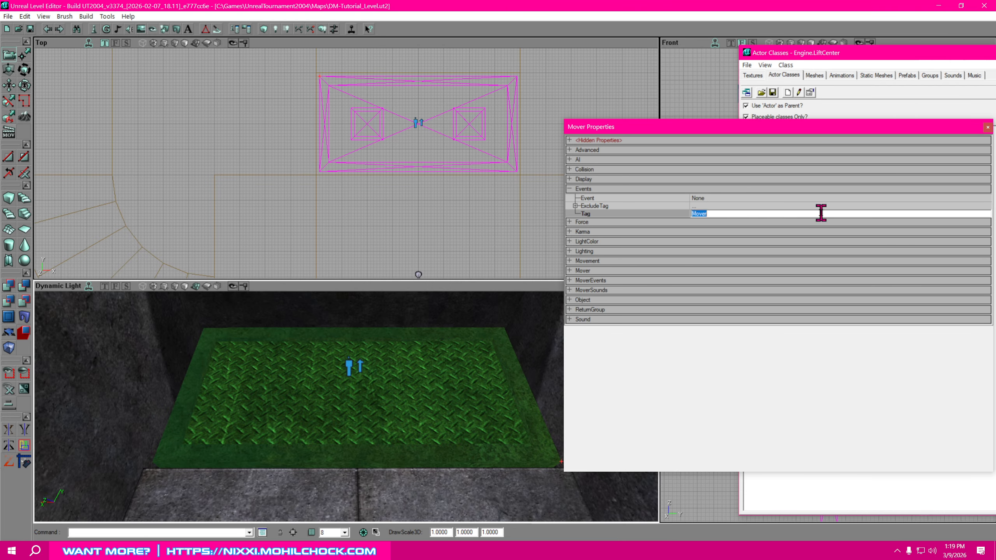
text(Lift_01)
key(Return)
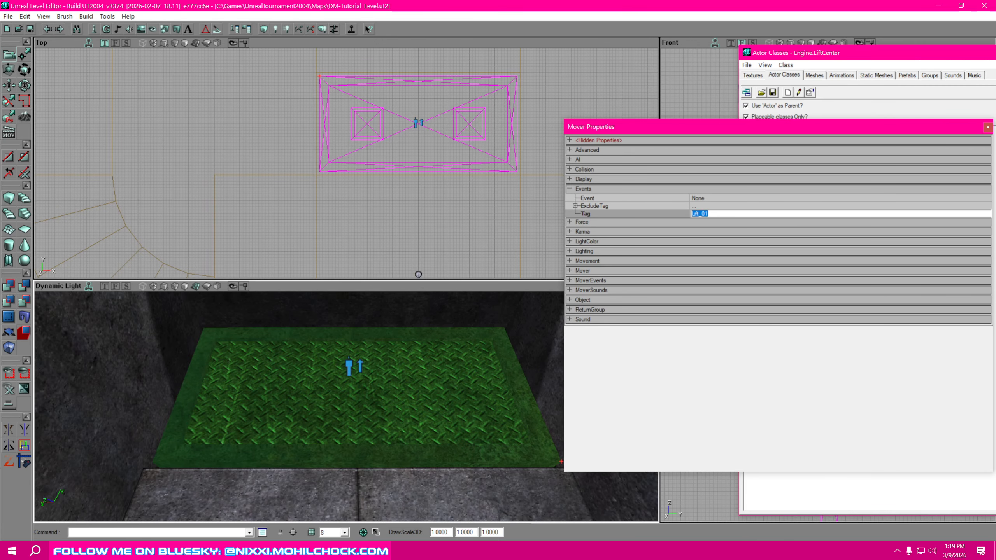
click(987, 128)
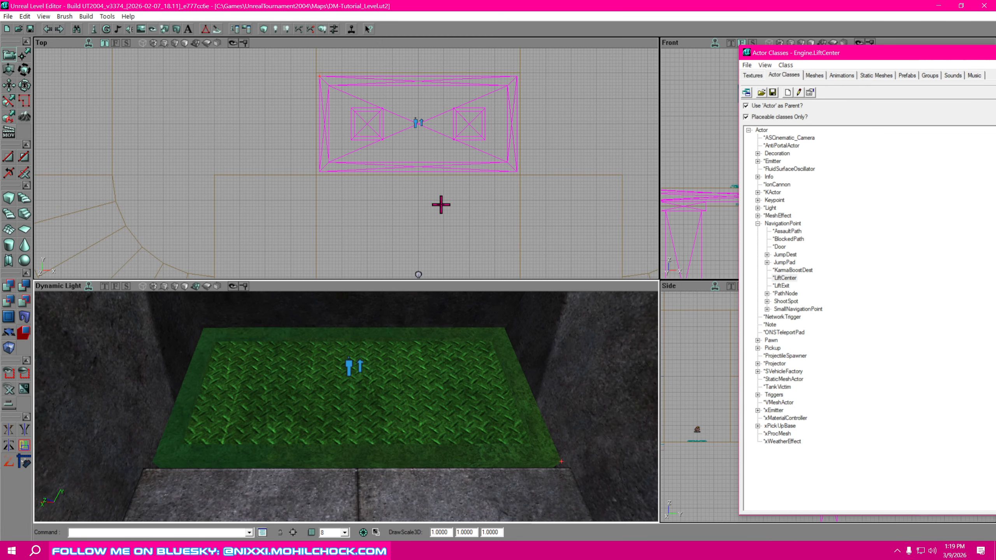
- Set the Tag of the LiftCenter actor on the platform to Lift_01 and close its properties
click(416, 121)
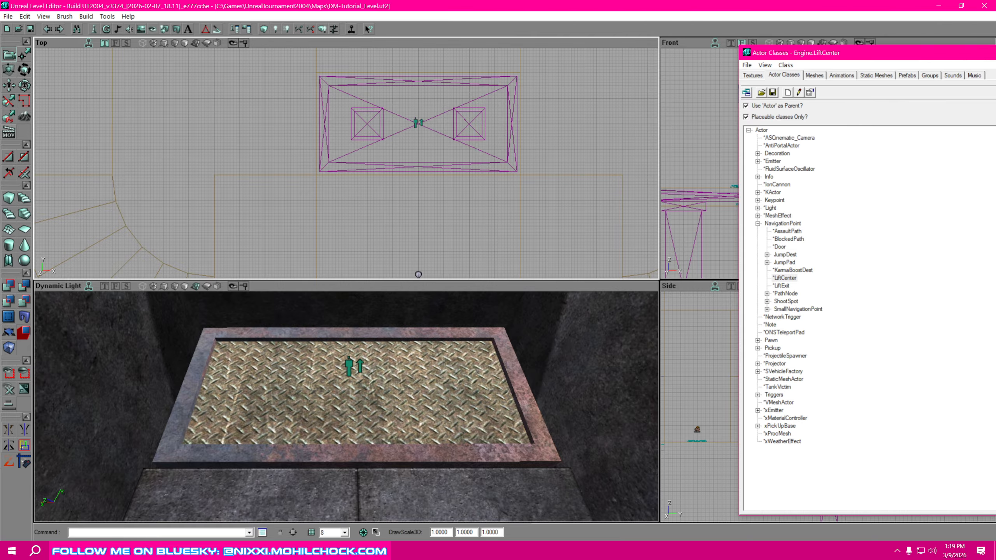
right_click(415, 122)
click(447, 126)
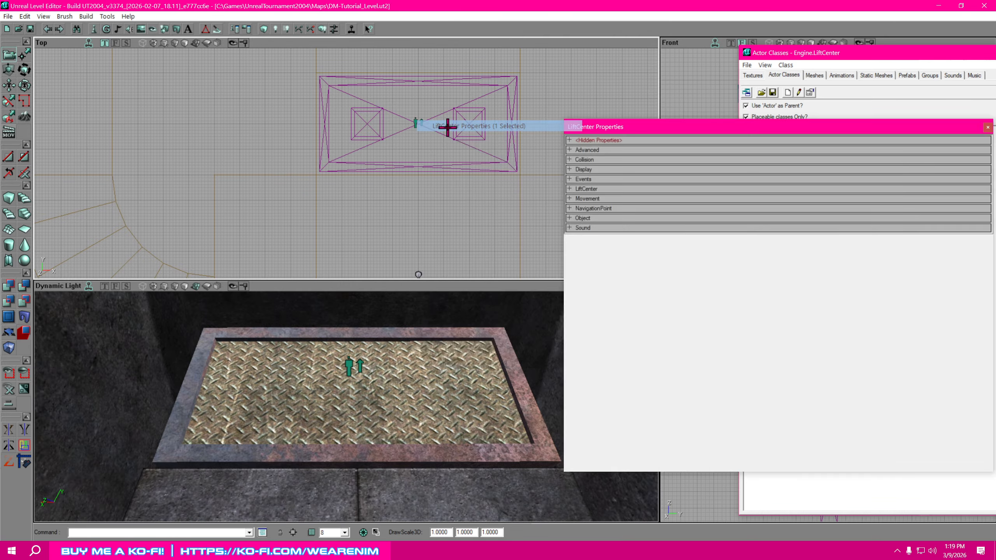
click(570, 179)
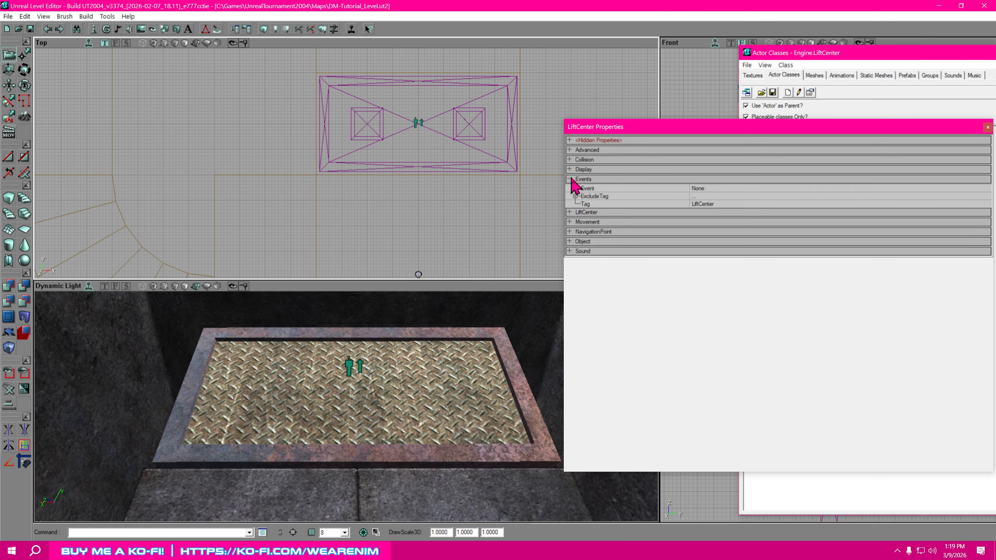
click(721, 204)
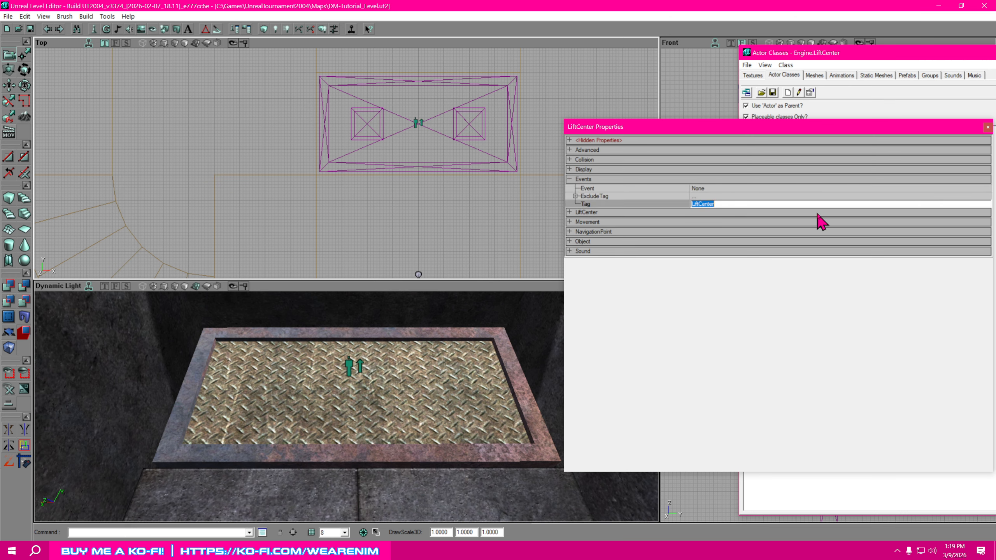
text(Lift_01)
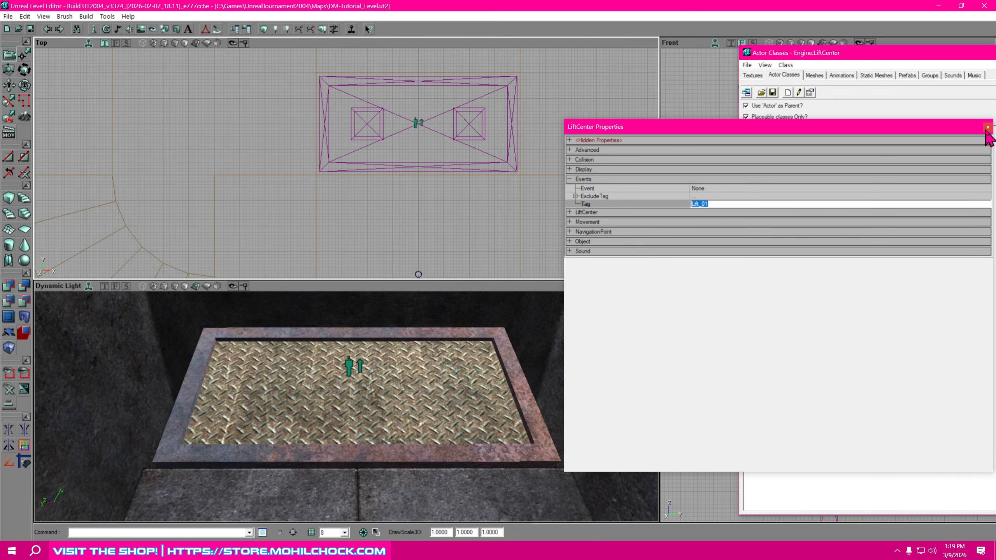
click(987, 130)
- Add a LiftExit actor on the lower floor just in front of the lift
mouse_move(406, 396)
mouse_down()
mouse_move(415, 392)
mouse_move(382, 372)
mouse_move(365, 408)
mouse_move(389, 391)
mouse_up()
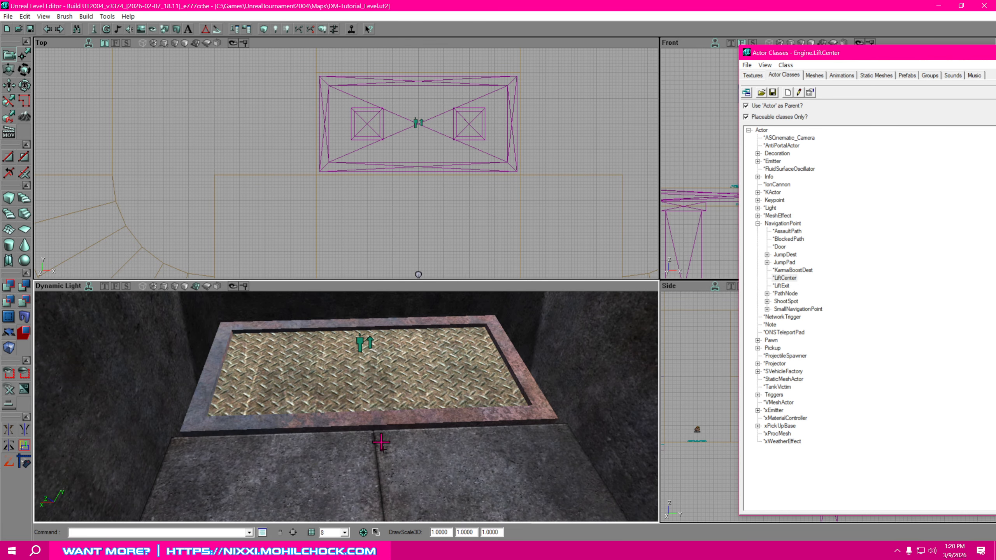
right_drag(381, 442, 368, 363)
right_drag(415, 429, 402, 384)
drag(403, 383, 437, 423)
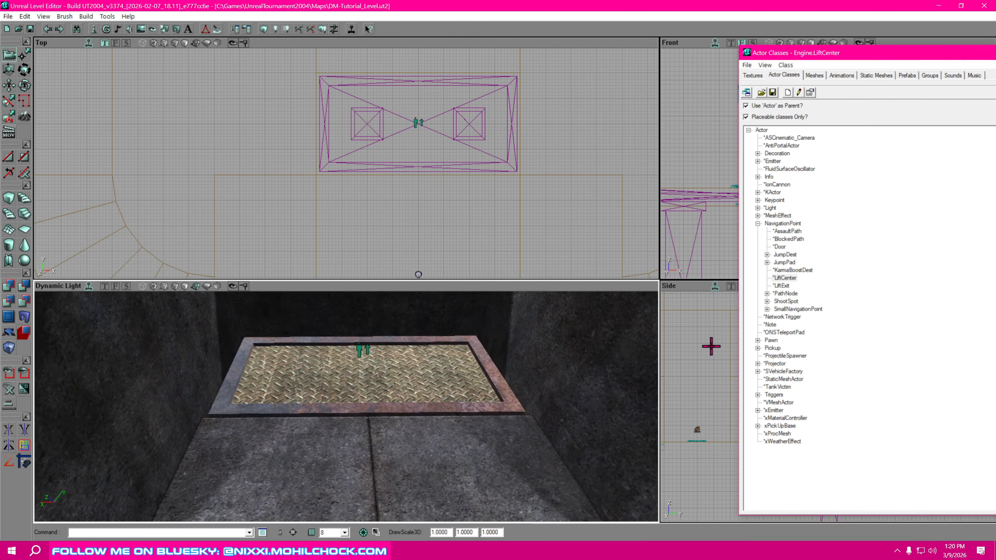
click(781, 286)
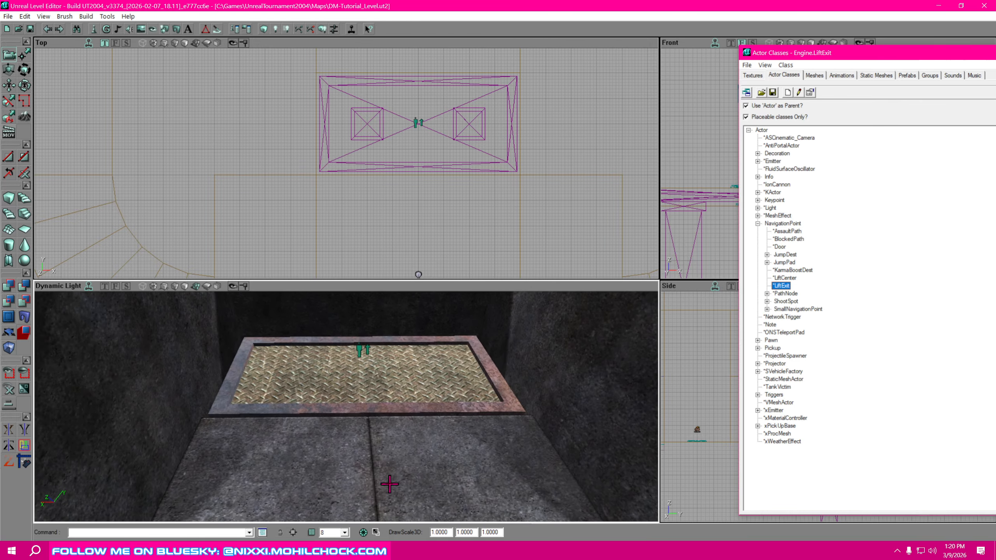
right_click(370, 449)
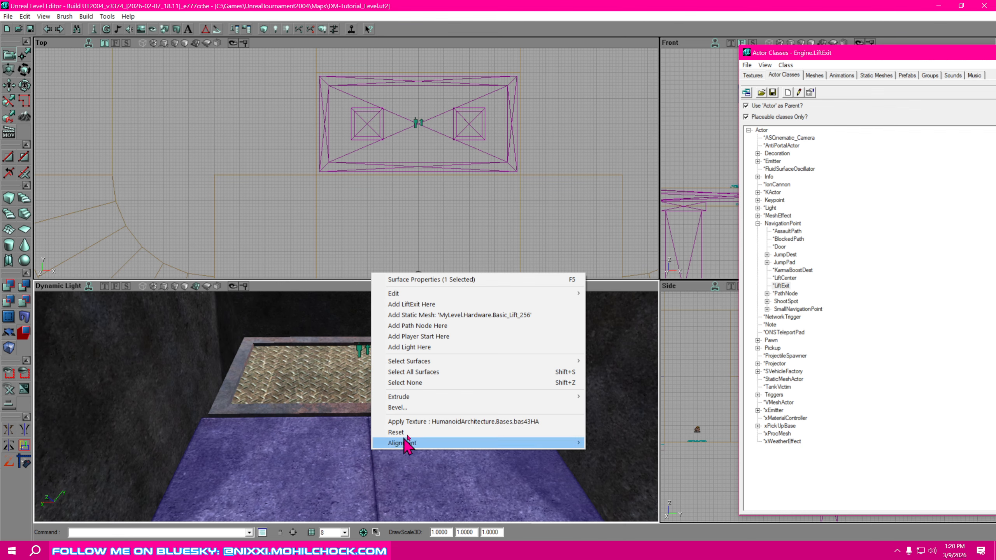
click(424, 305)
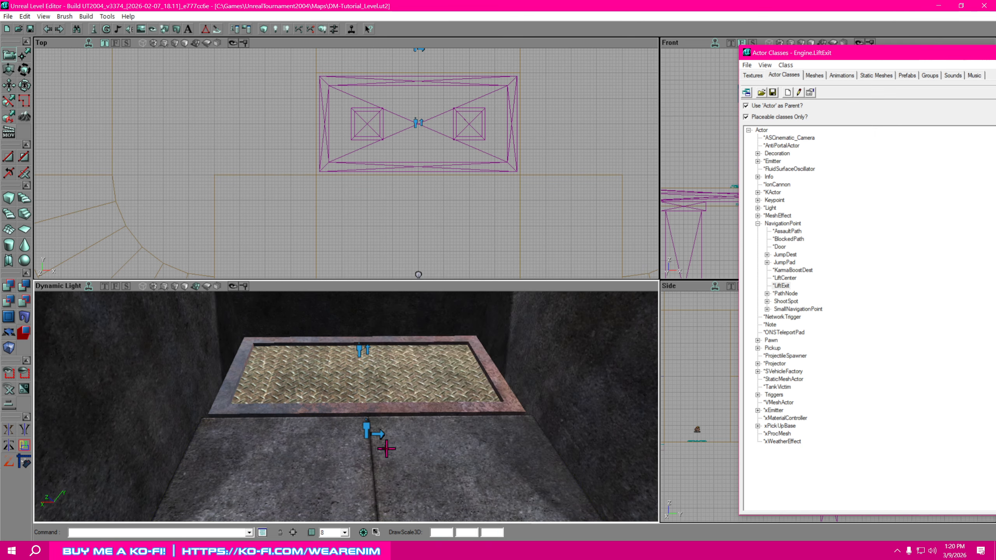
- Add a second LiftExit actor on the upper floor near the ledge at the top of the lift
drag(346, 407, 346, 317)
drag(399, 448, 419, 448)
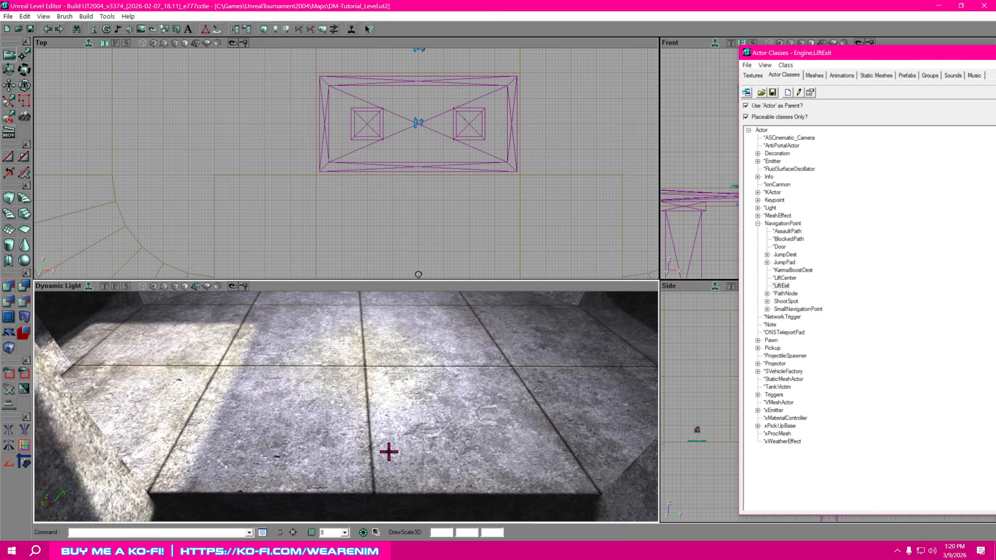
right_click(373, 440)
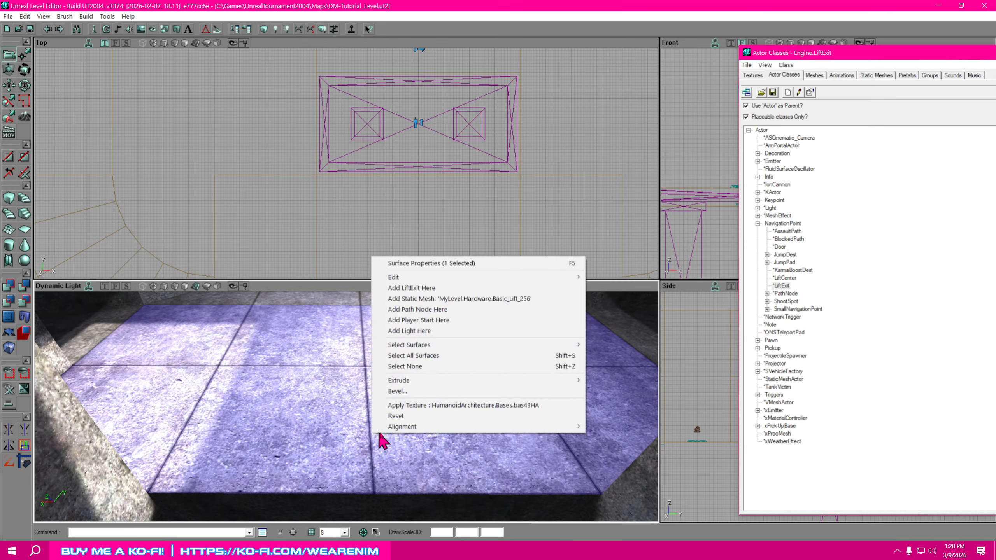
click(436, 288)
- Move the lower and upper LiftExit actors closer to the lift platform, roughly in line with its centre
drag(455, 388, 455, 415)
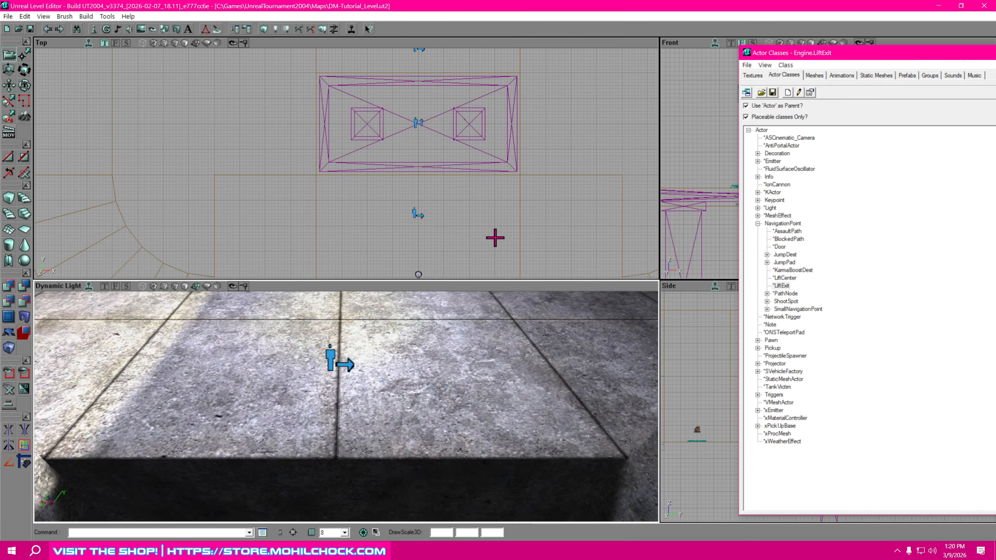
drag(495, 236, 525, 281)
click(443, 258)
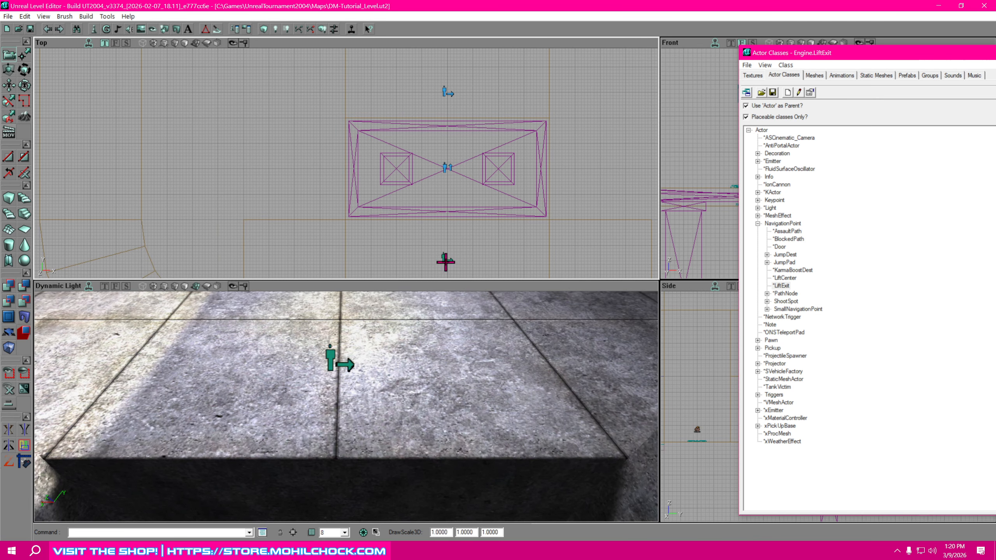
ctrl+drag(444, 257, 449, 242)
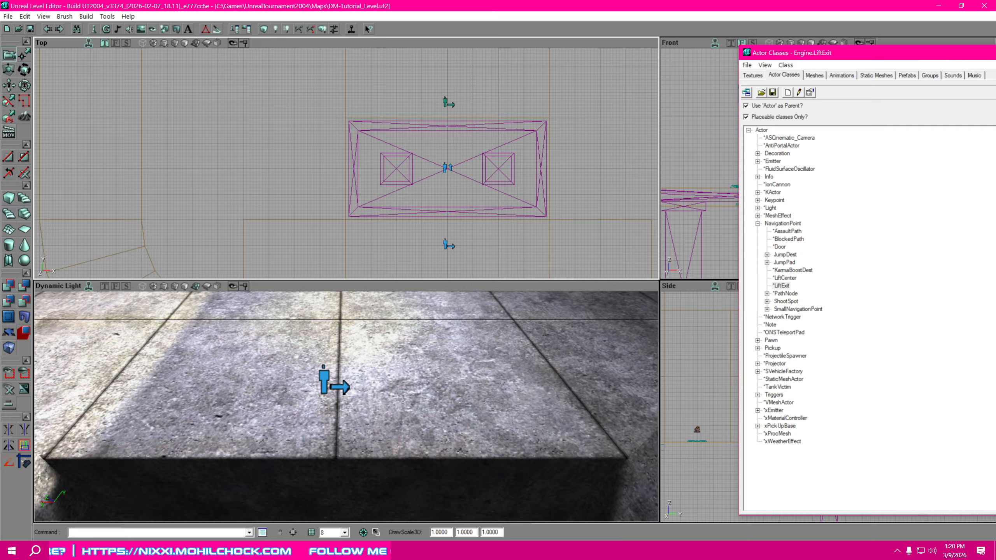
- Set the Tag of both LiftExit actors to Lift_01 and close their properties
ctrl+click(445, 244)
right_click(446, 244)
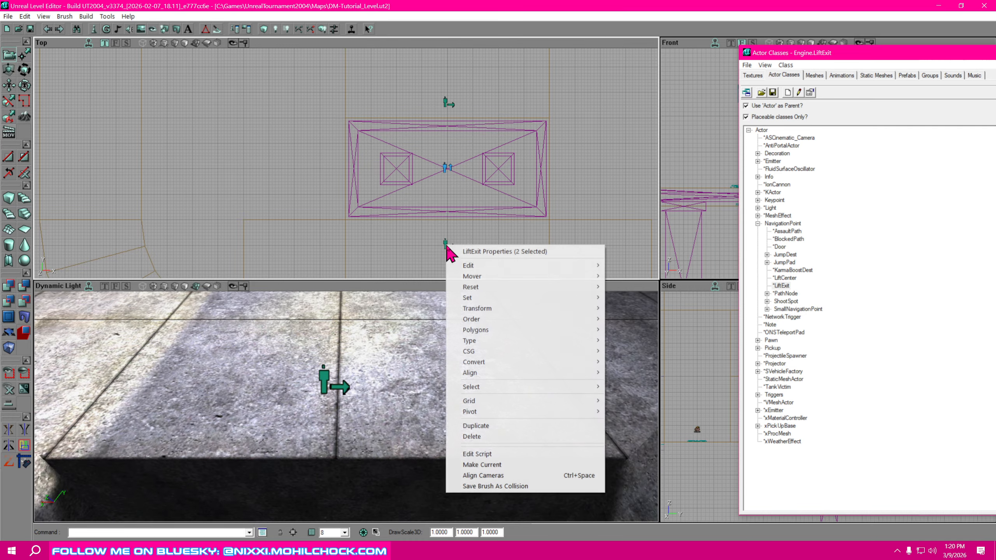
click(485, 251)
click(582, 178)
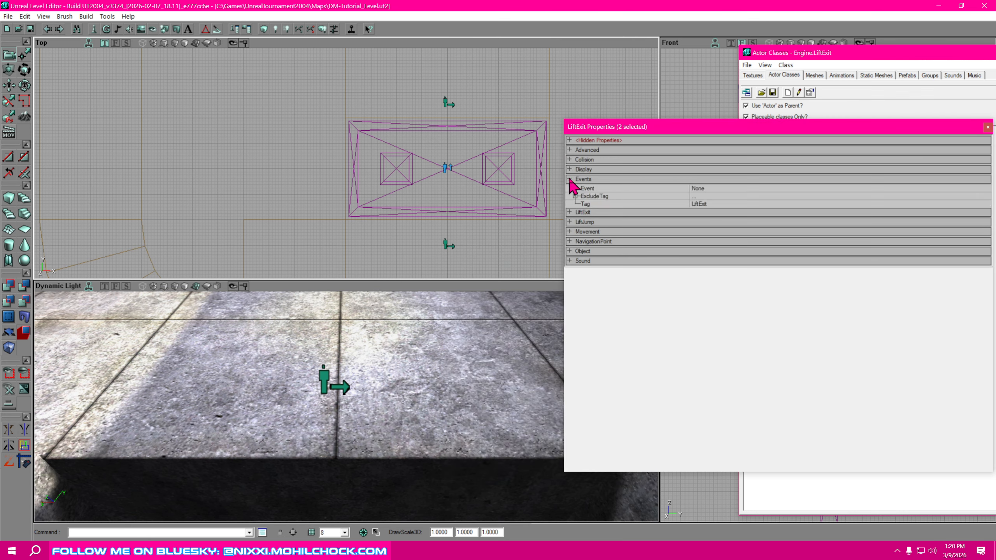
click(712, 205)
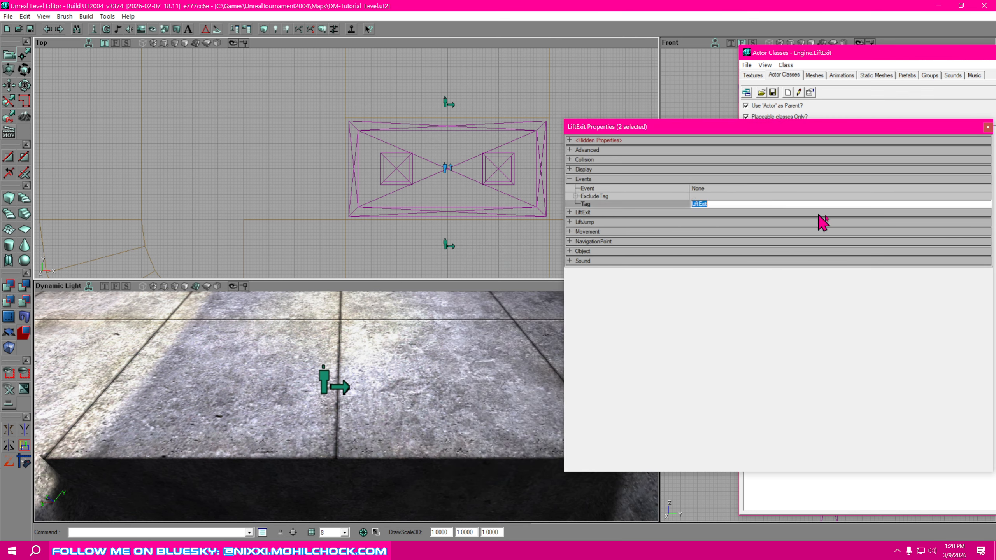
text(Lift_01)
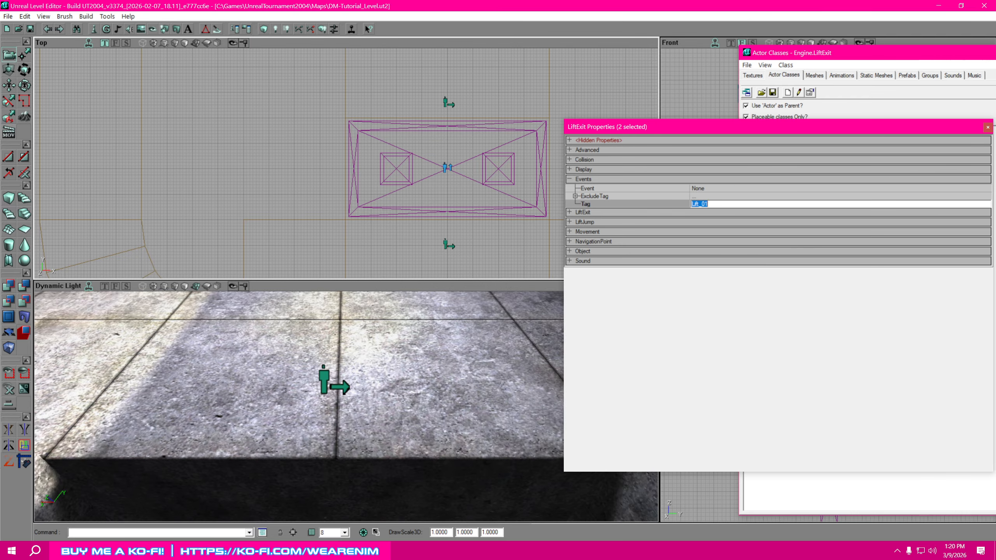
click(988, 127)
- Deselect the LiftExit actors, build the AI paths and dismiss the Map Check report
right_drag(550, 378, 538, 325)
drag(538, 326, 427, 456)
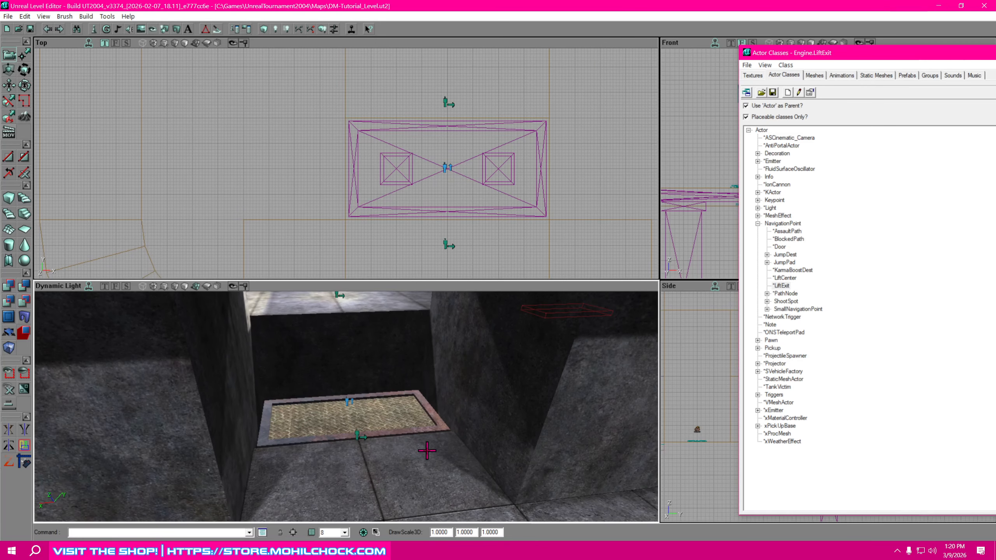
click(422, 458)
click(413, 477)
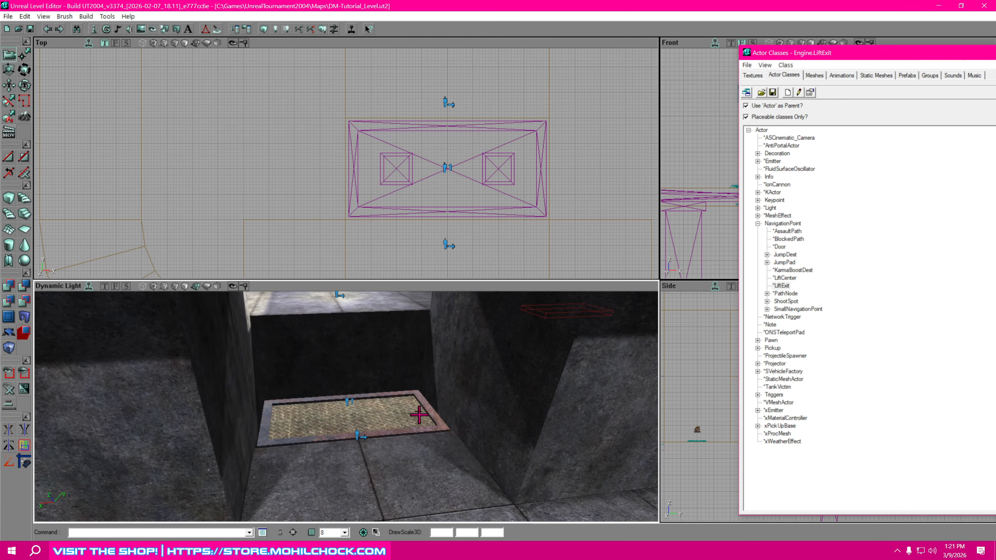
click(299, 30)
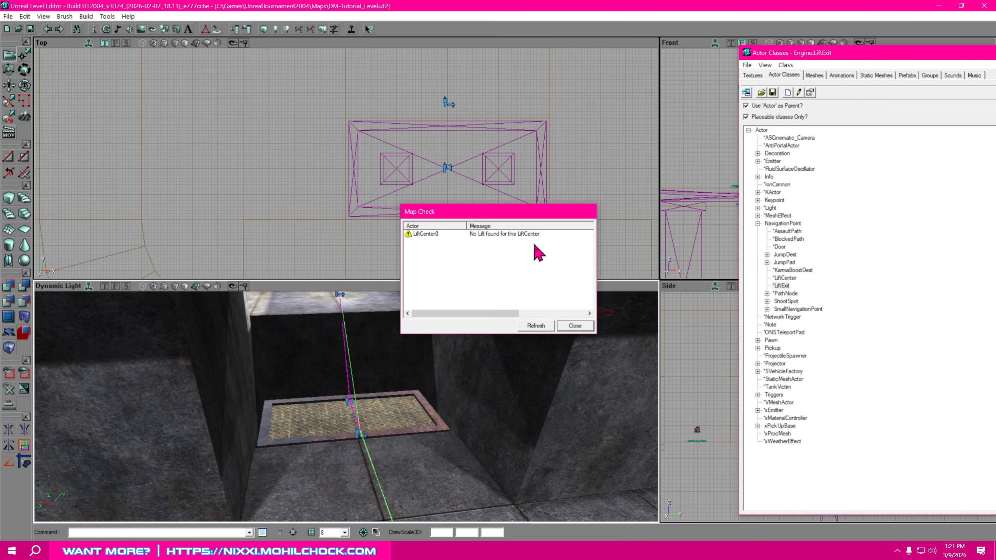
click(584, 328)
- Open the lift mover's properties and examine its Object, Mover and Movement settings
drag(447, 452, 482, 447)
right_drag(482, 448, 450, 494)
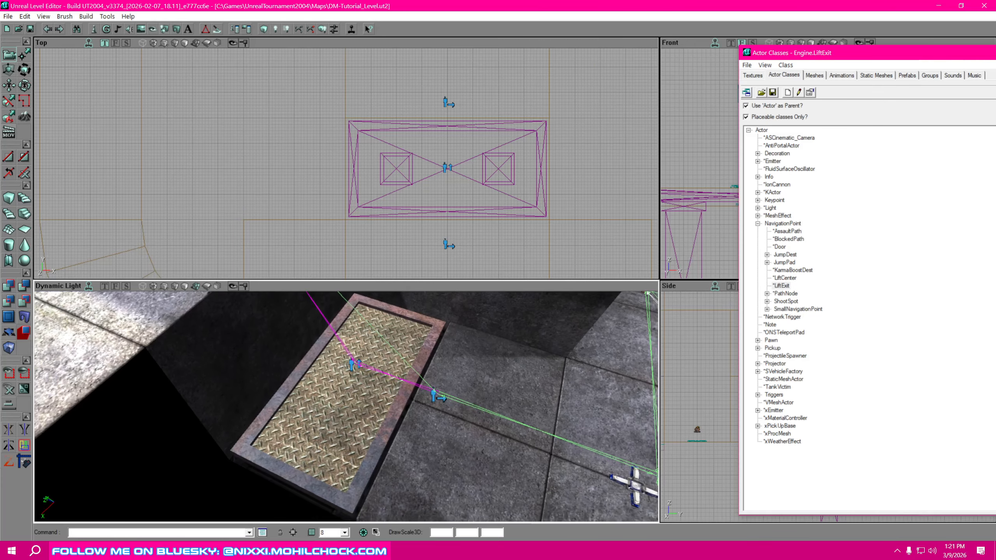
click(379, 449)
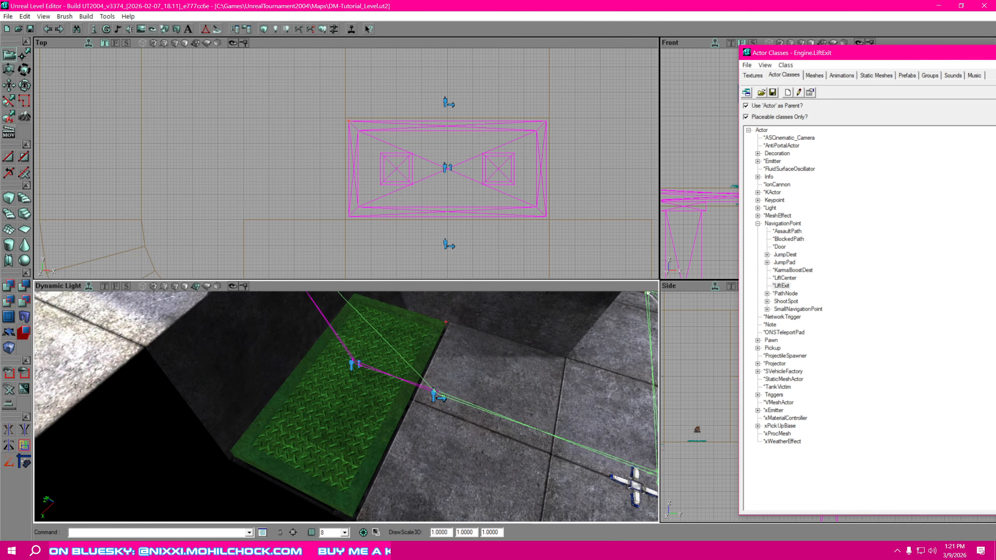
right_click(364, 415)
click(431, 174)
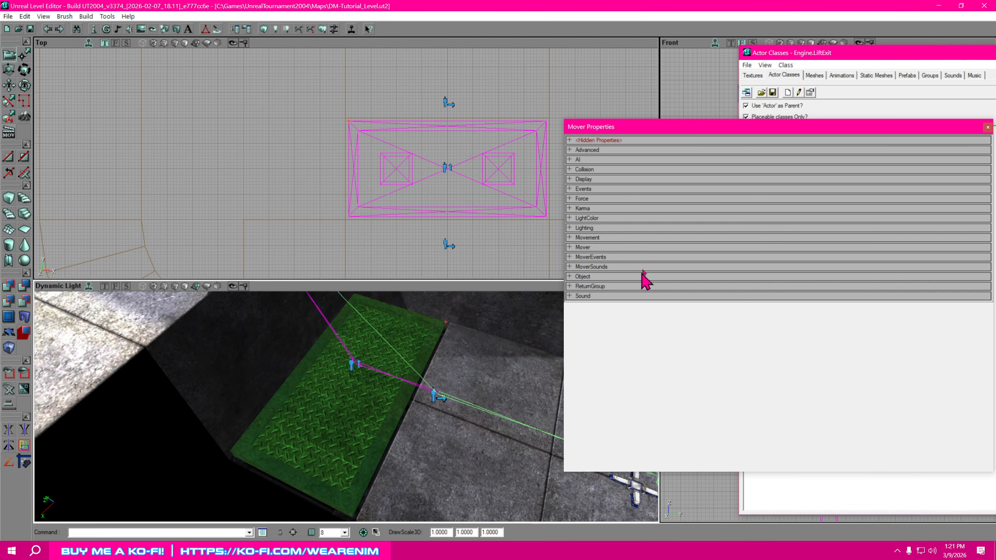
click(569, 277)
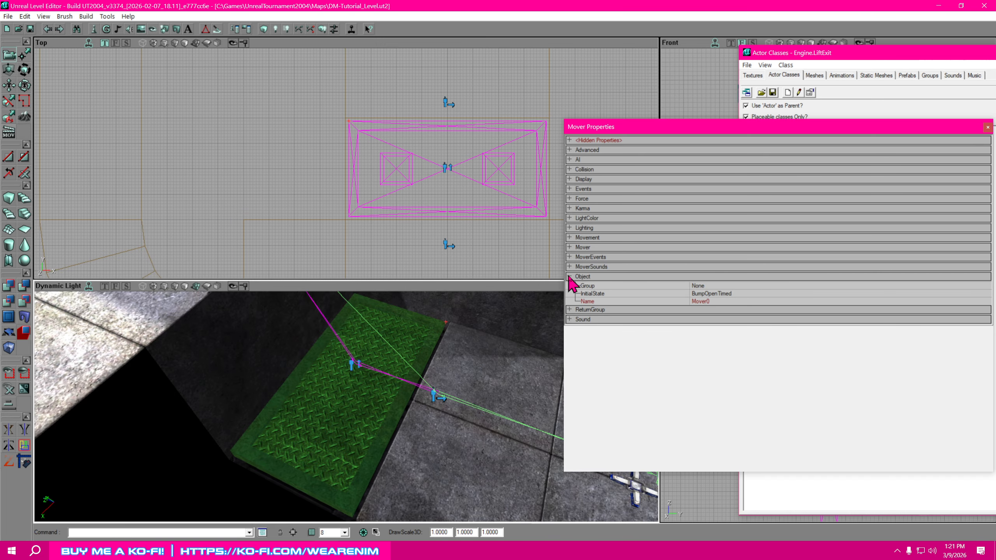
click(569, 276)
click(569, 247)
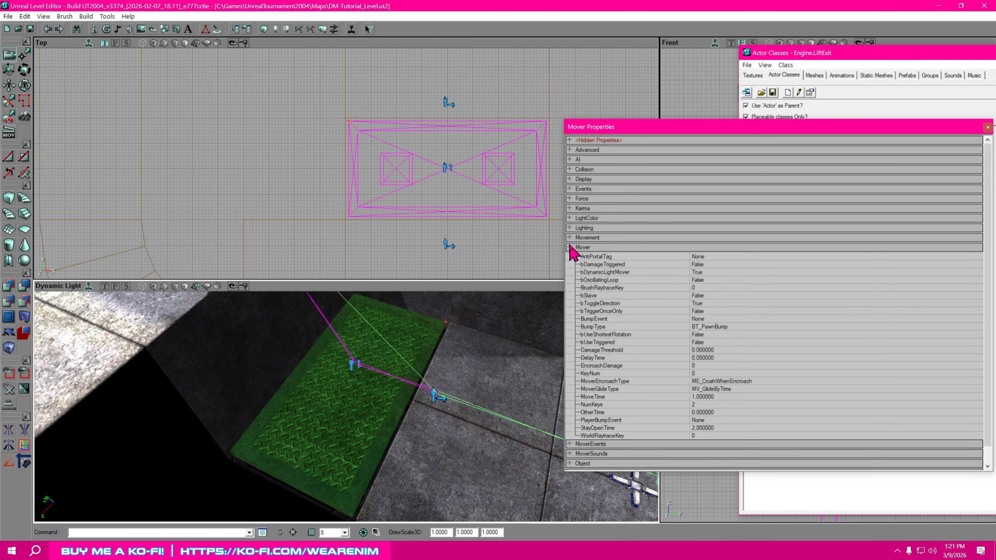
click(569, 248)
click(570, 238)
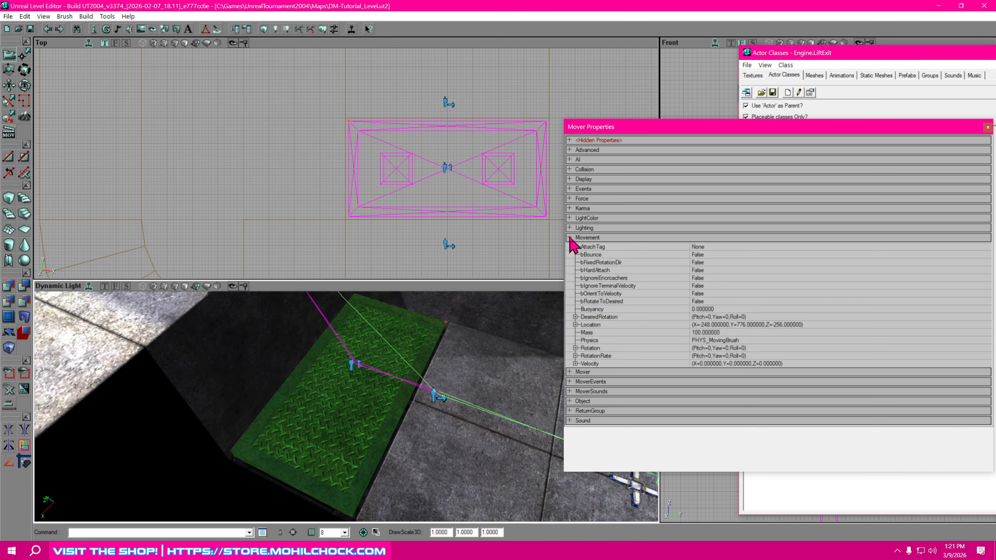
click(570, 237)
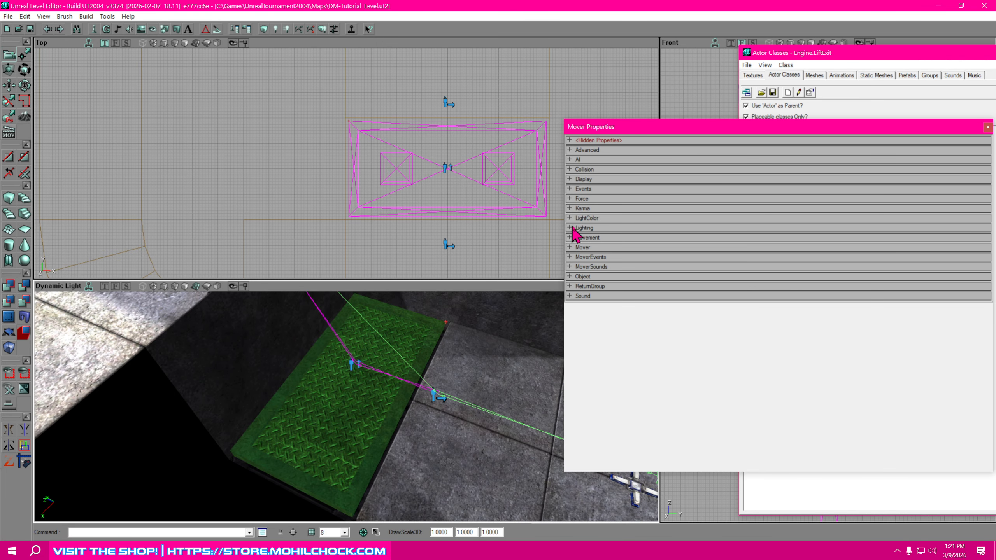
- Set the mover's Event to Lift_01, rebuild the AI paths and dismiss the Map Check report
click(570, 188)
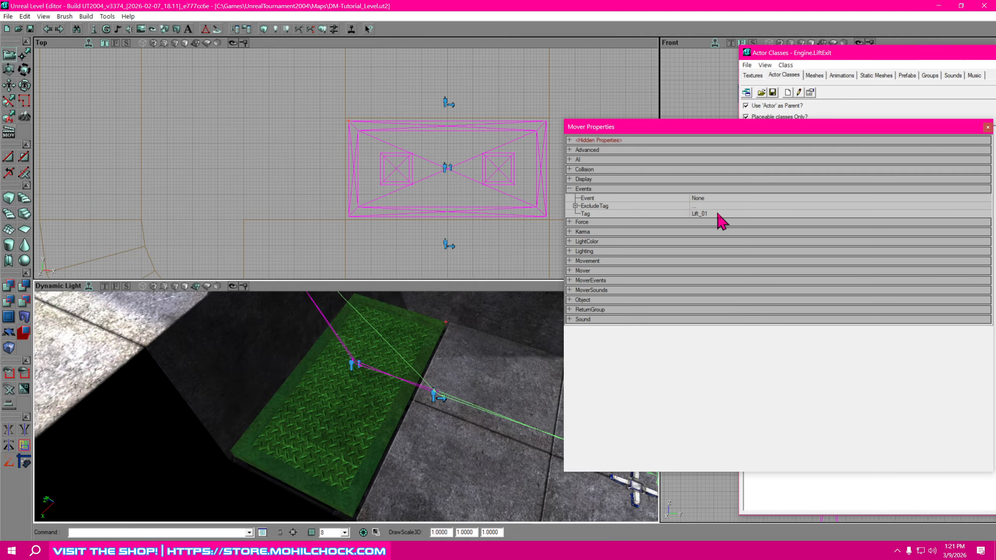
click(706, 198)
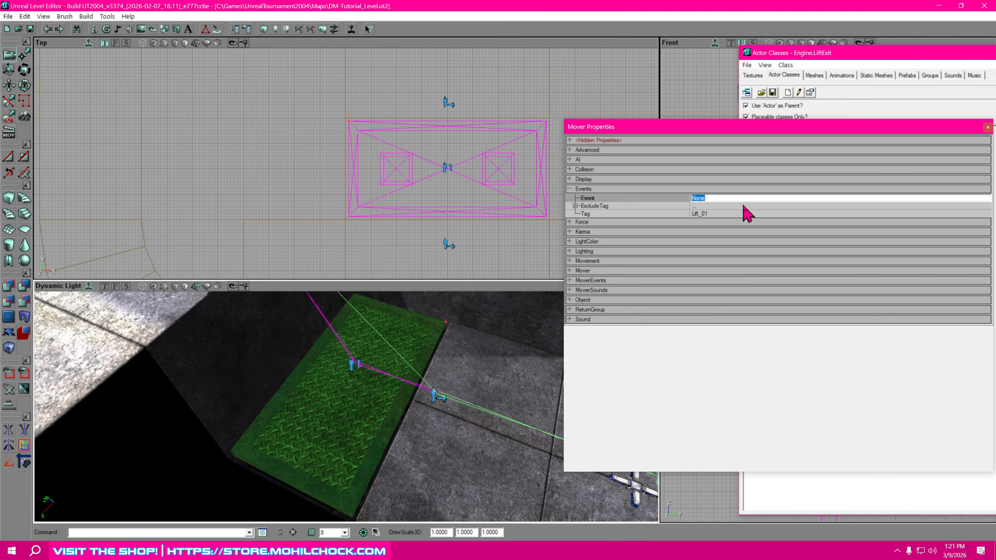
text(Lift_01)
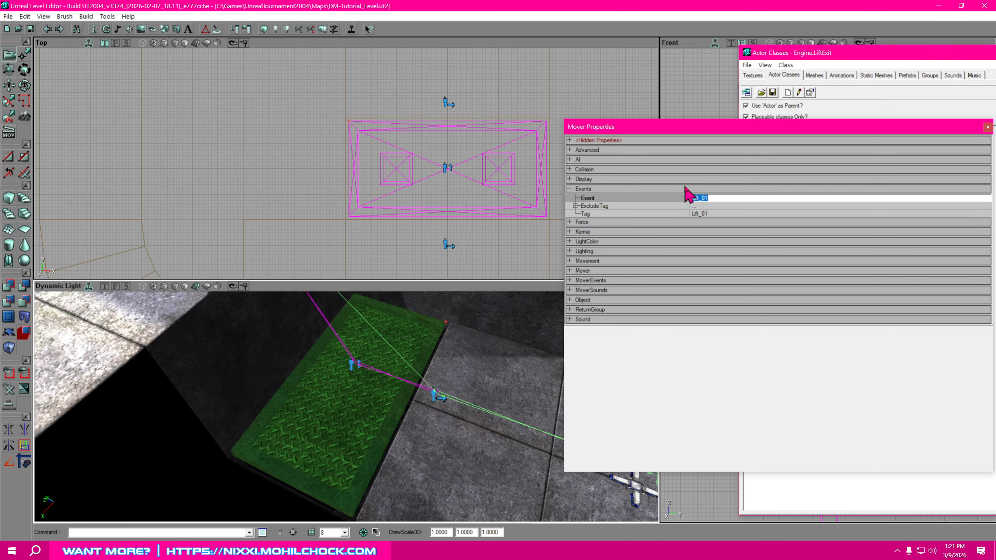
click(298, 28)
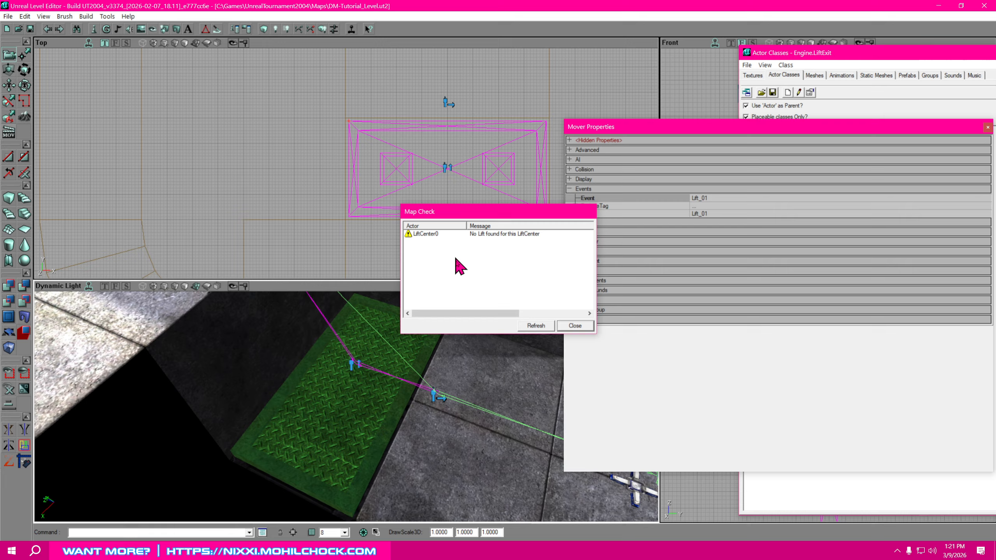
click(575, 327)
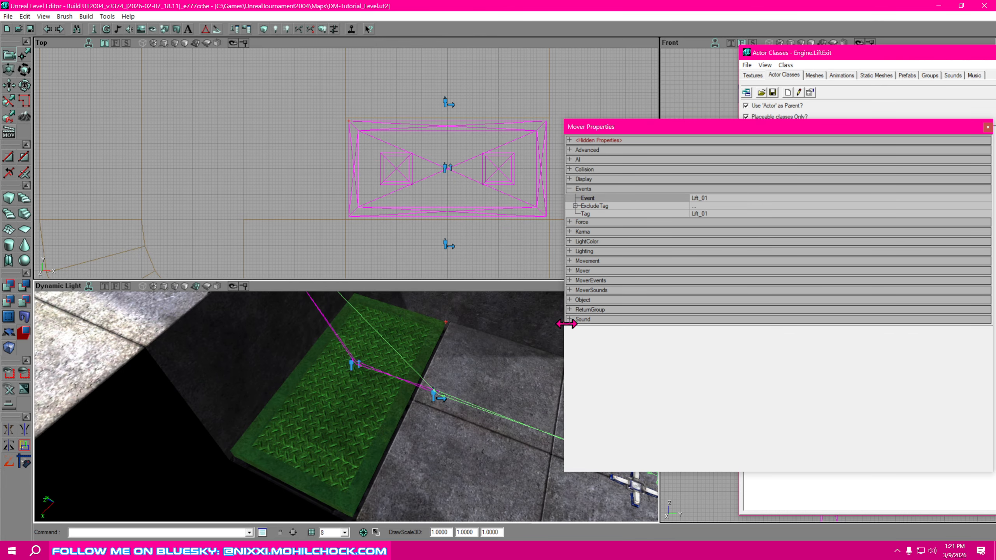
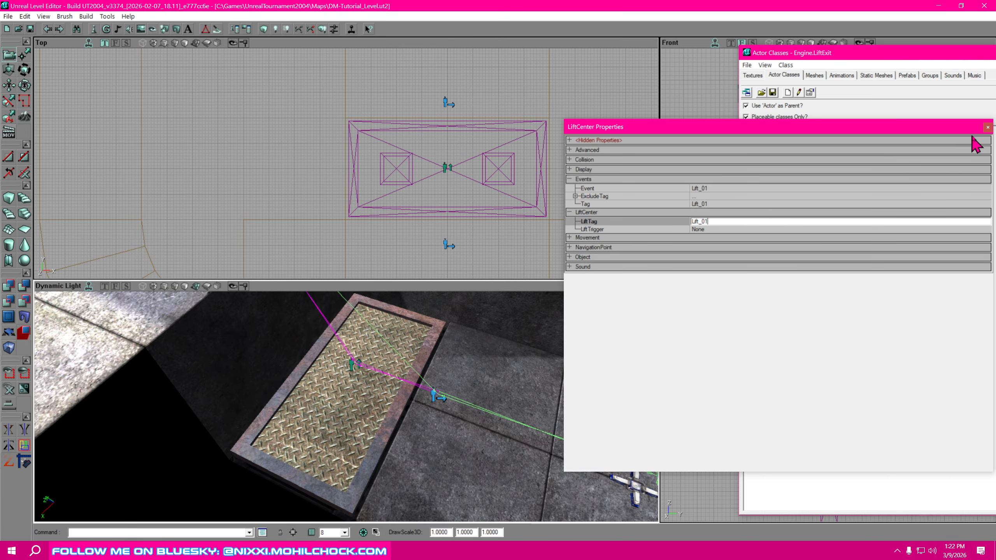
- Close the LiftCenter properties and set the LiftTag of both LiftExit actors to Lift_01
click(988, 128)
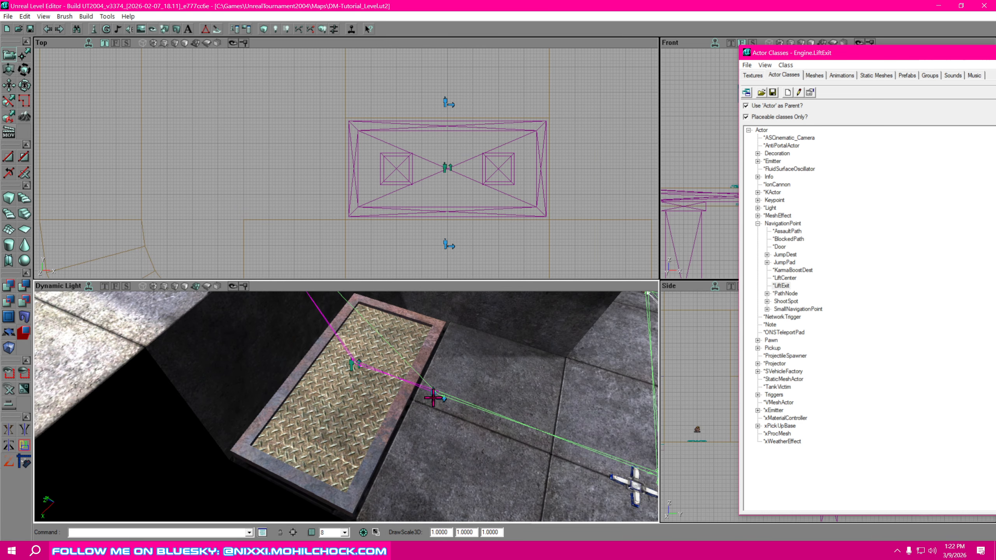
right_drag(434, 397, 418, 349)
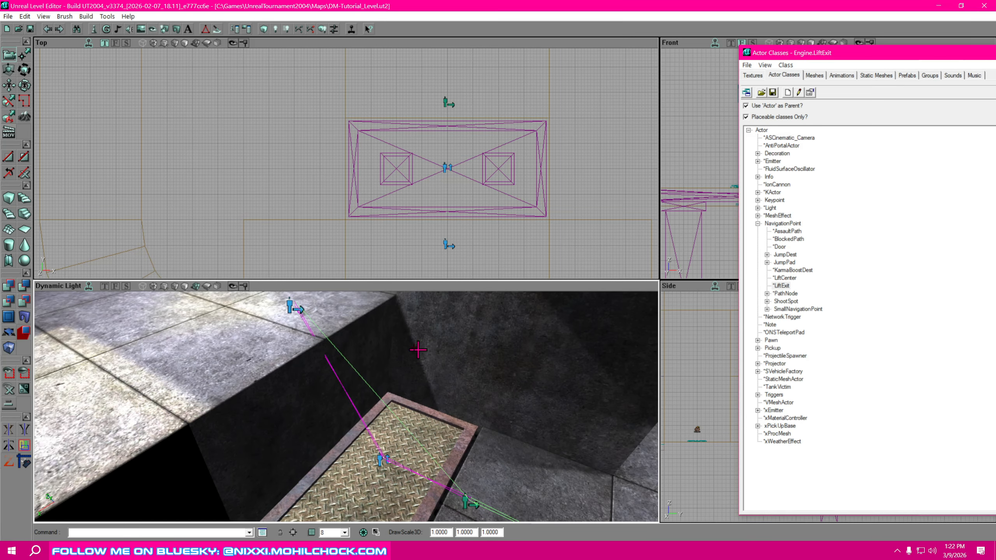
right_click(290, 310)
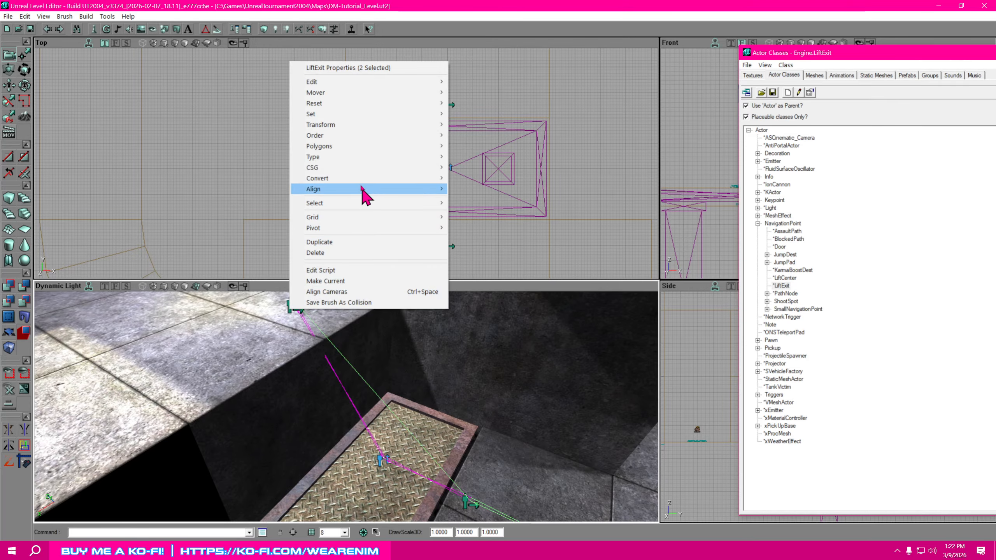
click(369, 70)
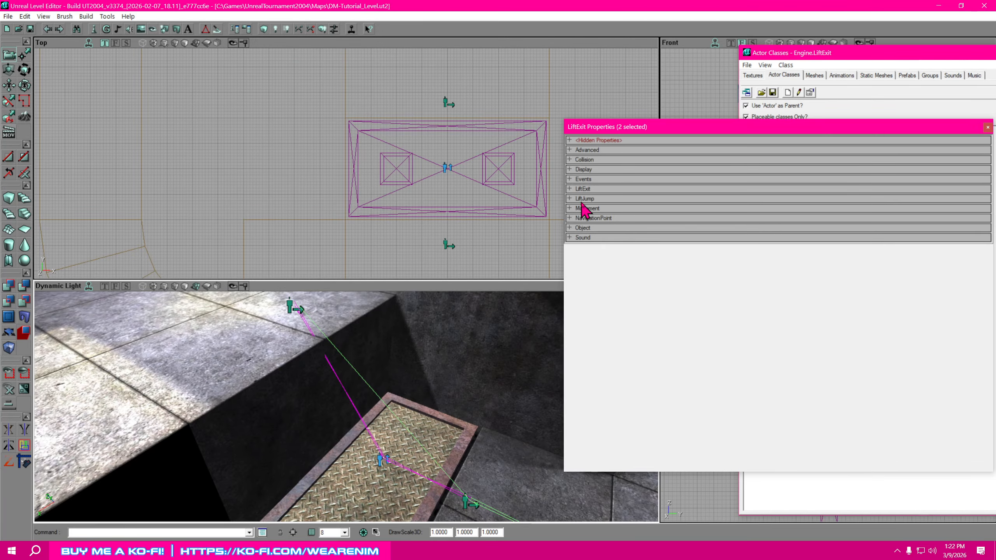
click(569, 189)
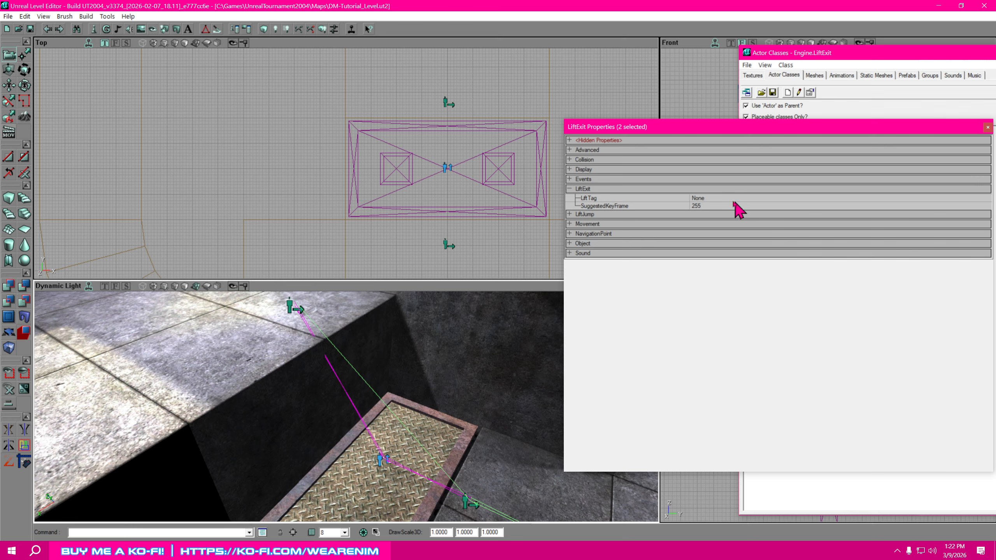
click(715, 198)
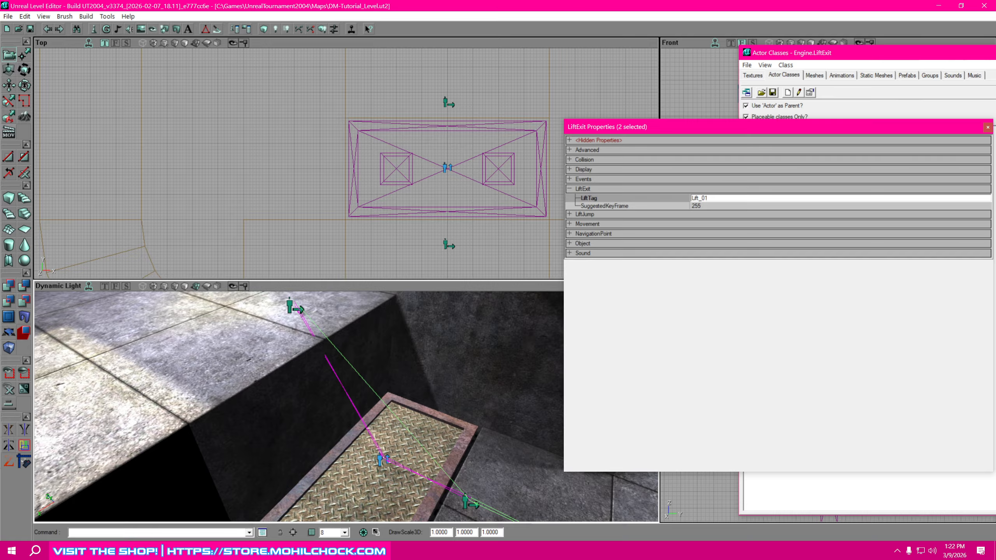
click(573, 189)
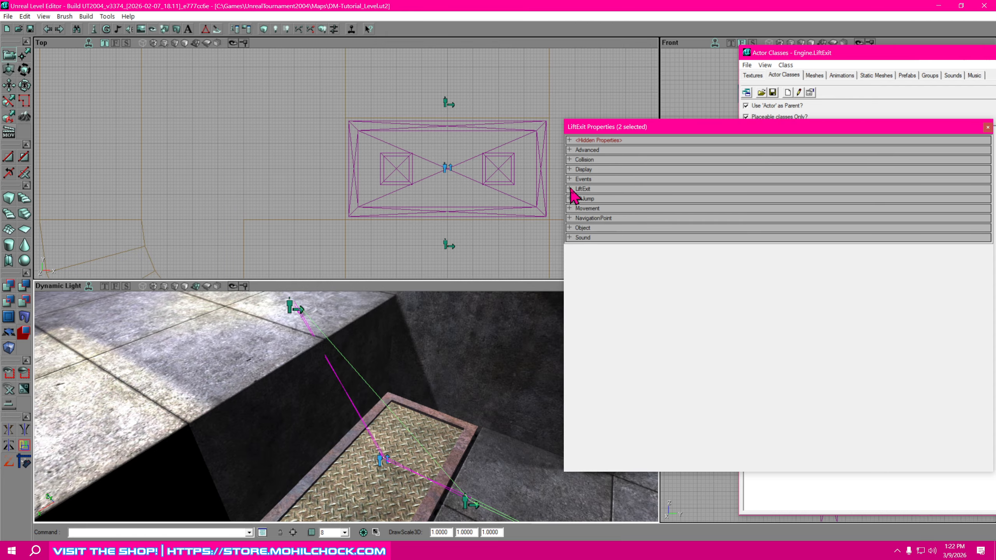
click(988, 128)
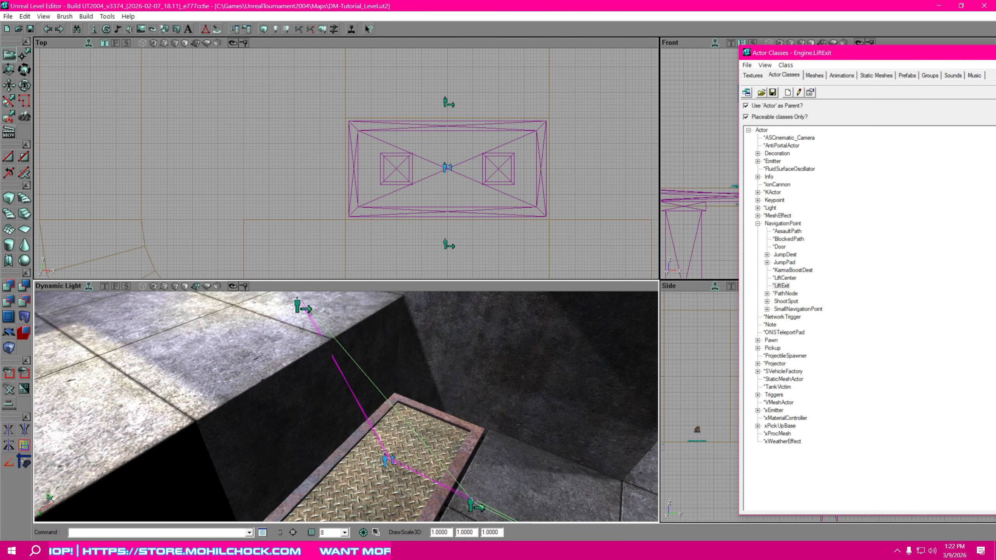
- Rebuild the AI paths and widen the Map Check window to read the full message before closing it
click(302, 30)
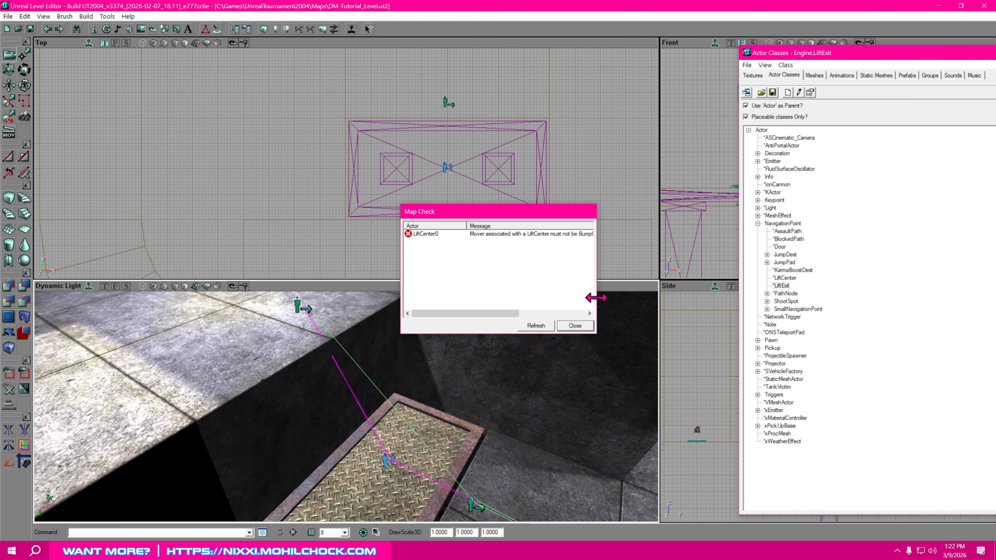
drag(595, 297, 679, 298)
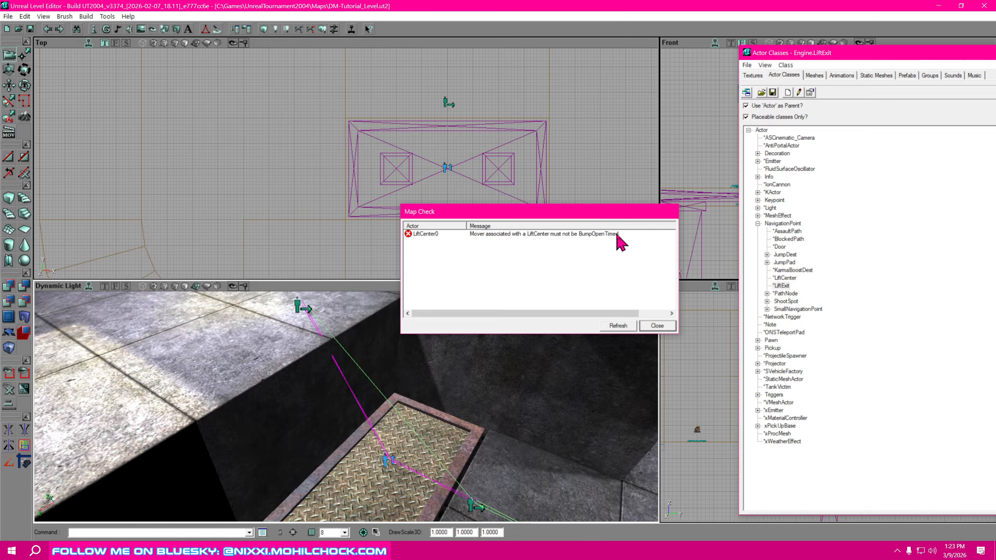
click(666, 329)
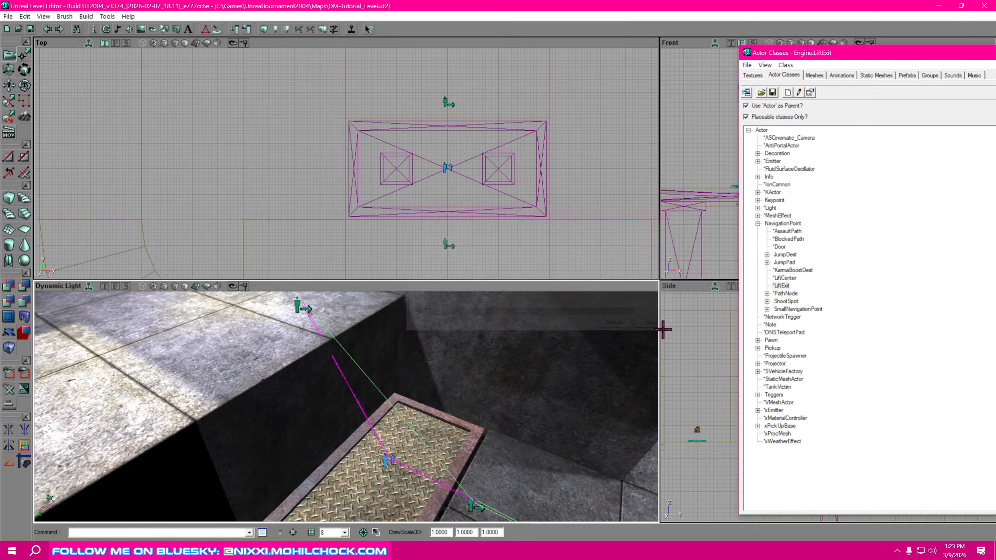
- Select the lift mover, open its properties and set InitialState to StandOpenTimed
right_drag(654, 331, 674, 345)
mouse_move(464, 480)
right_down()
mouse_move(433, 473)
mouse_move(464, 479)
right_up()
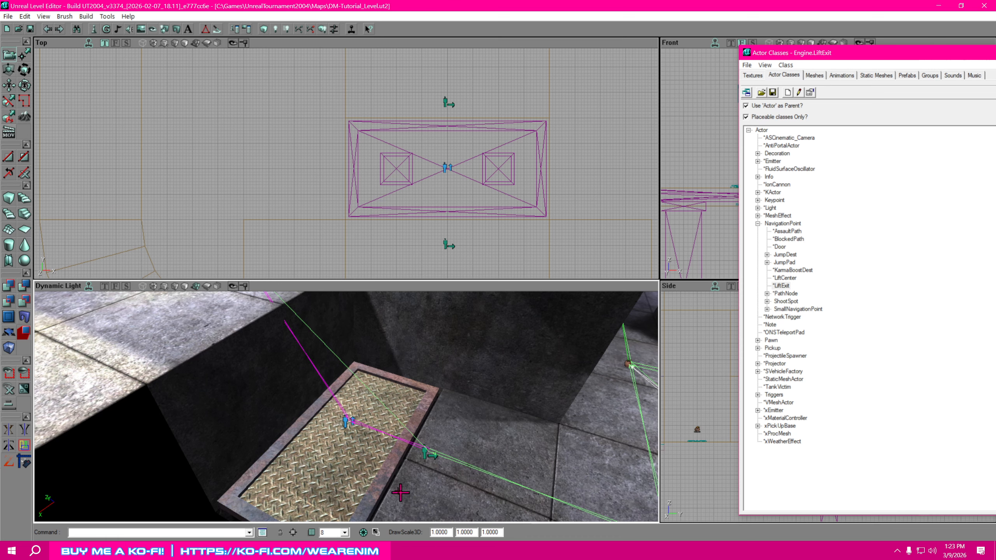
click(383, 469)
right_click(352, 464)
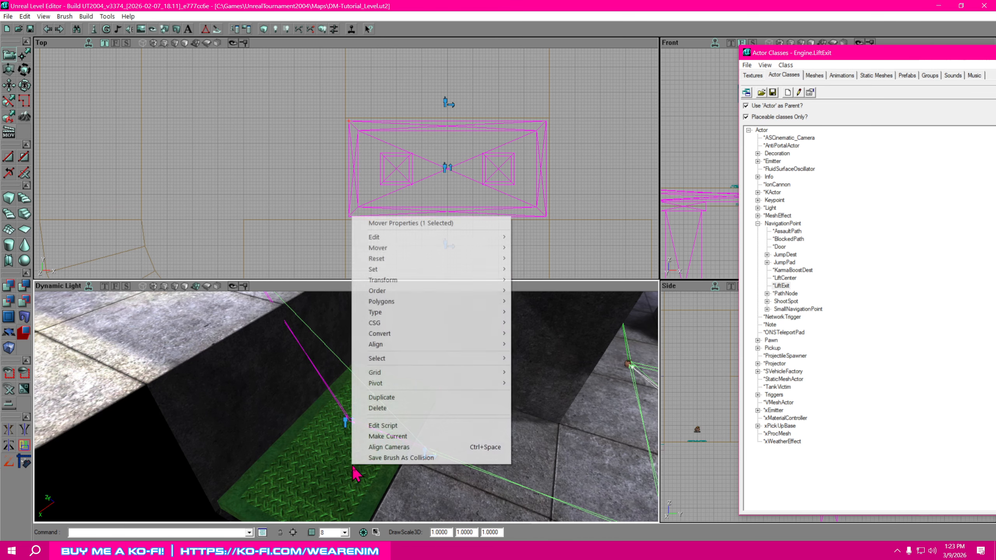
click(411, 223)
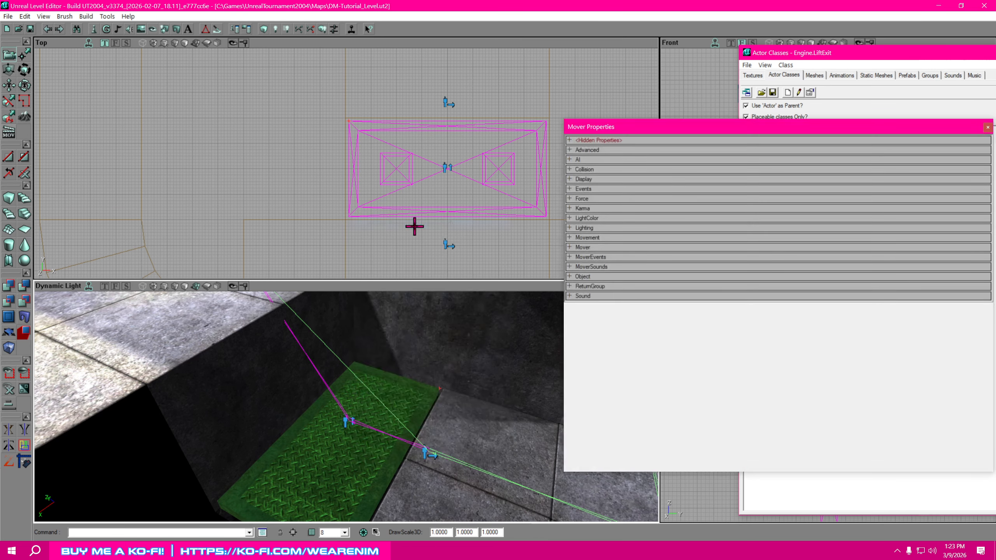
click(571, 277)
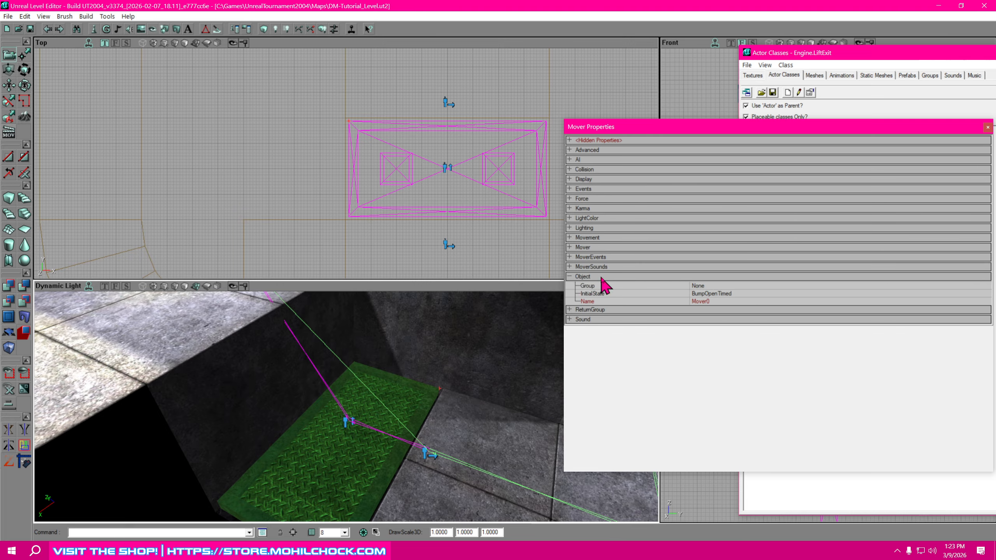
click(740, 294)
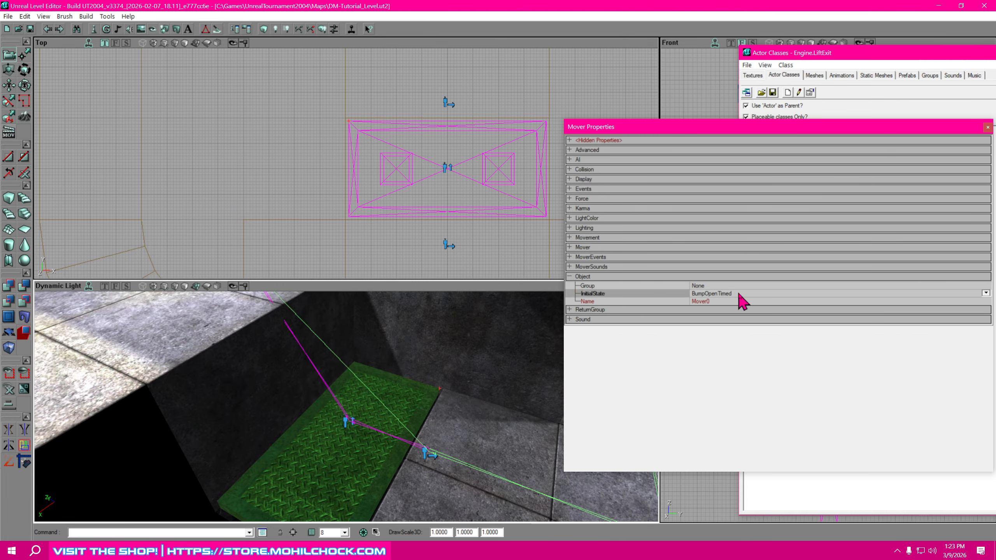
click(985, 293)
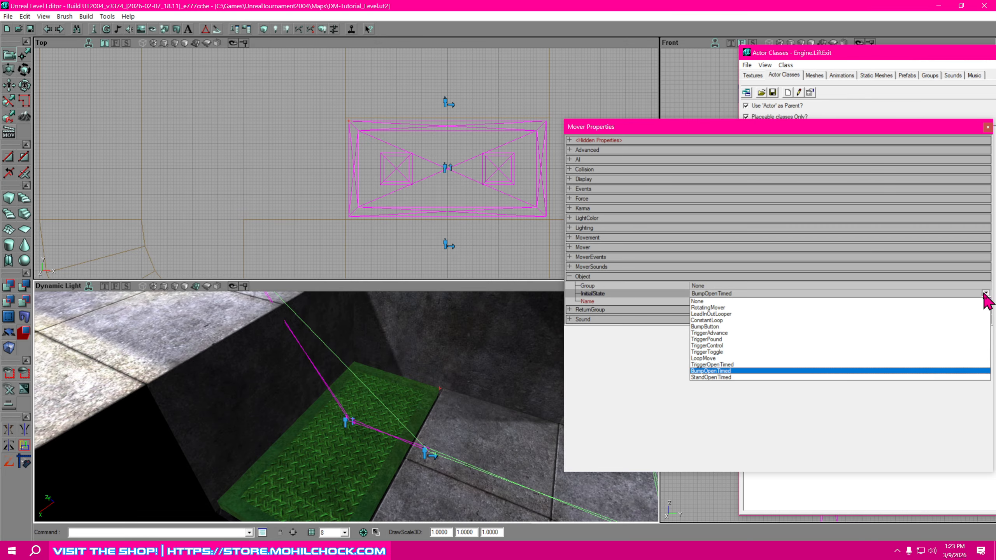
click(735, 377)
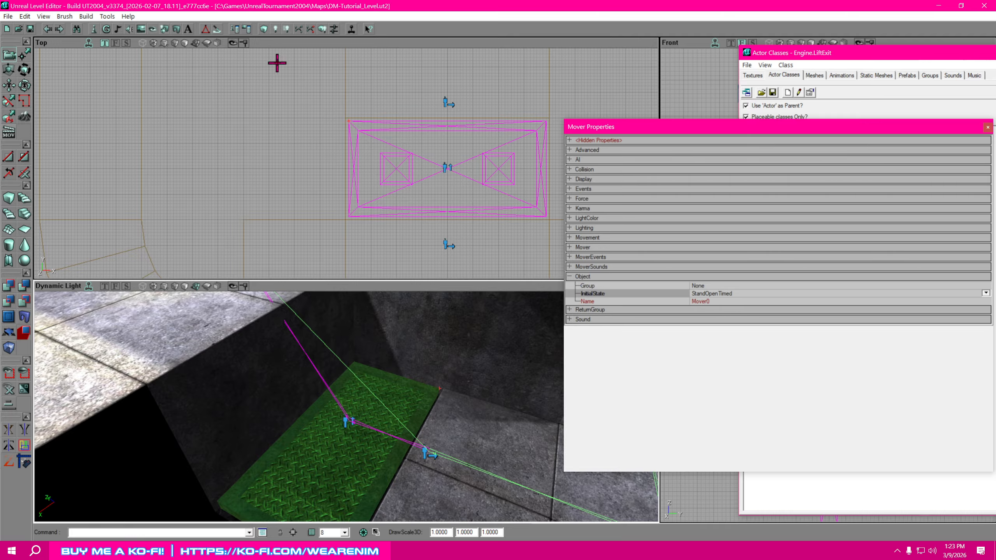
- Rebuild the AI paths, inspect the path through the lift from the front and close the Mover properties
click(298, 30)
right_drag(442, 418, 544, 408)
drag(345, 406, 251, 392)
right_drag(436, 439, 437, 396)
drag(437, 396, 437, 440)
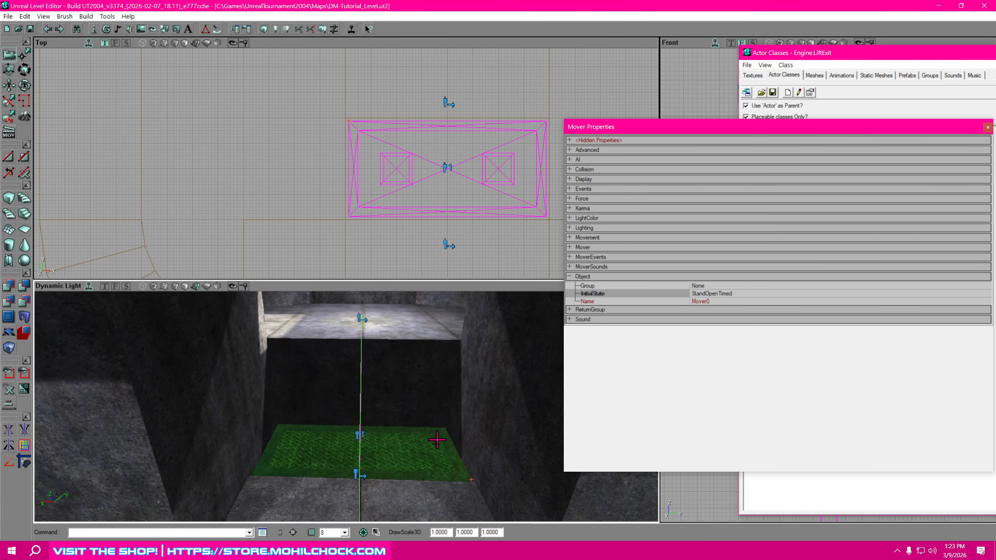
click(987, 127)
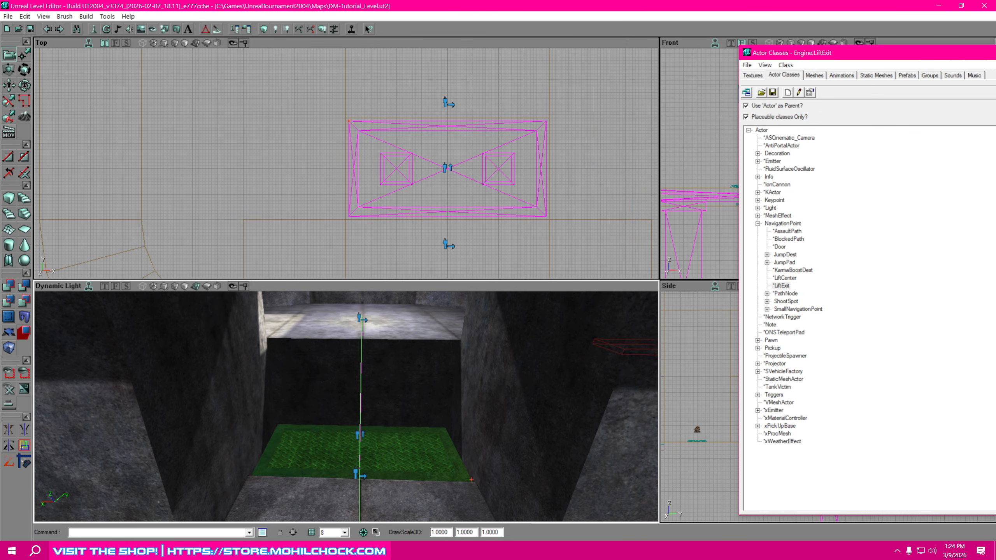
- Check which WeaponType is assigned to the weapon base on the floor beside the large block
drag(437, 440, 298, 510)
right_drag(298, 510, 341, 517)
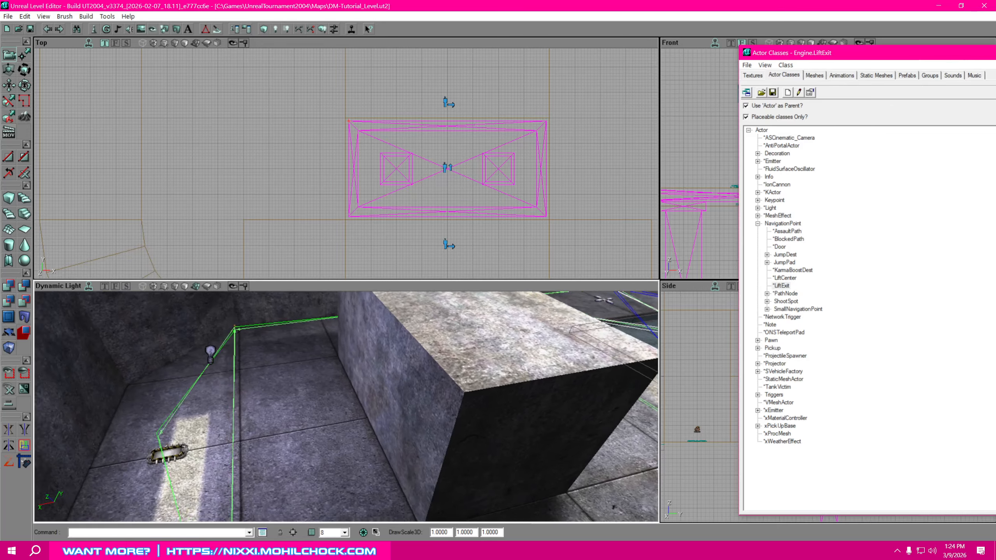
drag(502, 408, 455, 423)
right_drag(455, 423, 446, 443)
drag(447, 443, 453, 409)
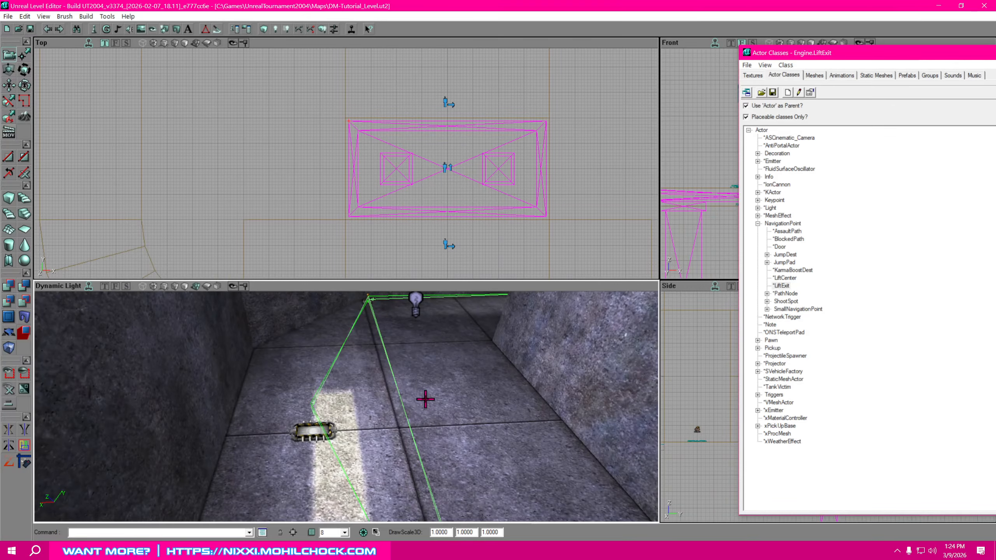
click(312, 433)
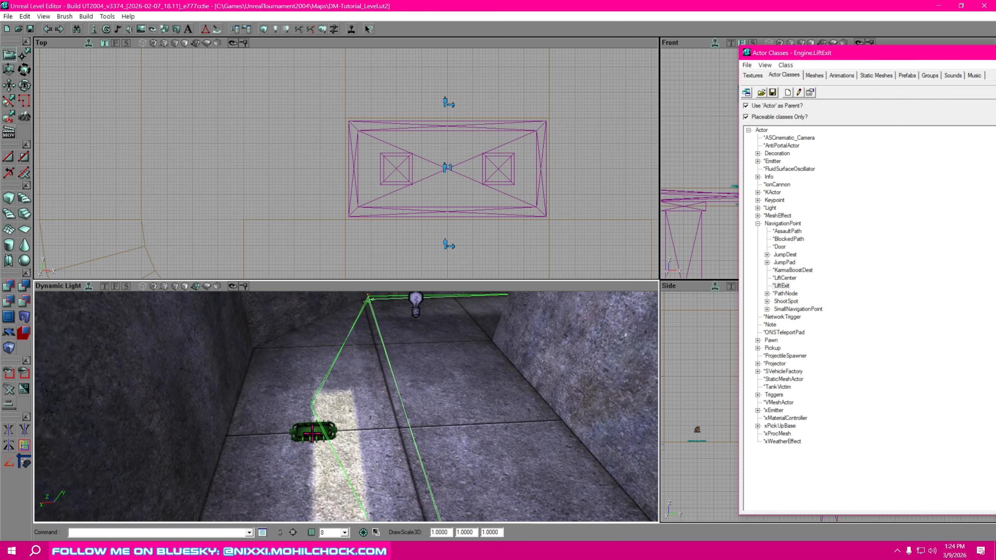
right_click(312, 433)
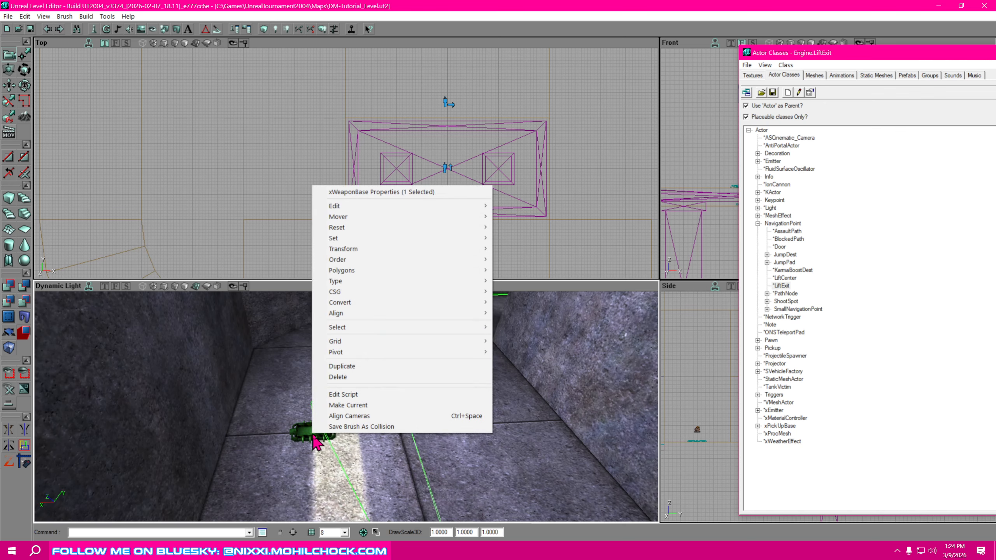
click(400, 193)
click(589, 269)
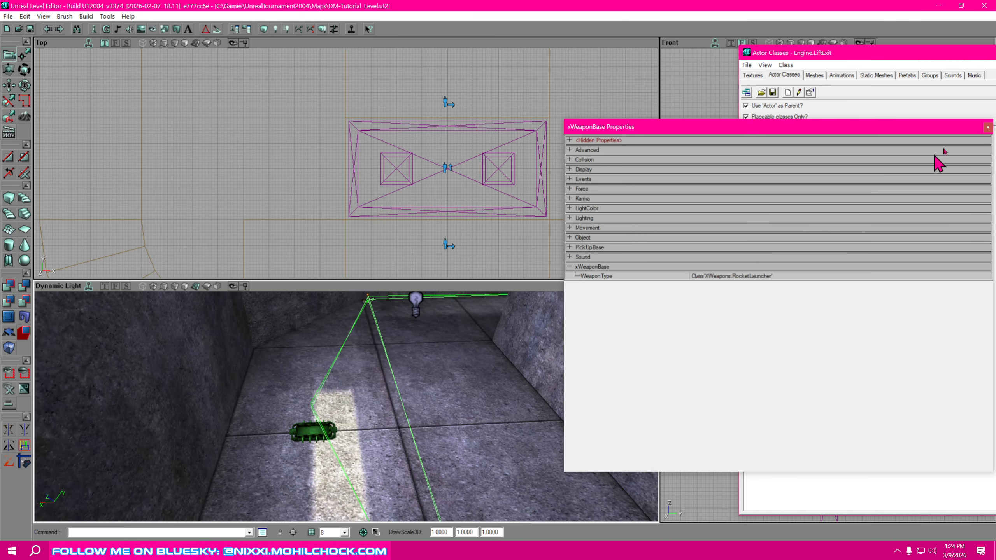
click(987, 128)
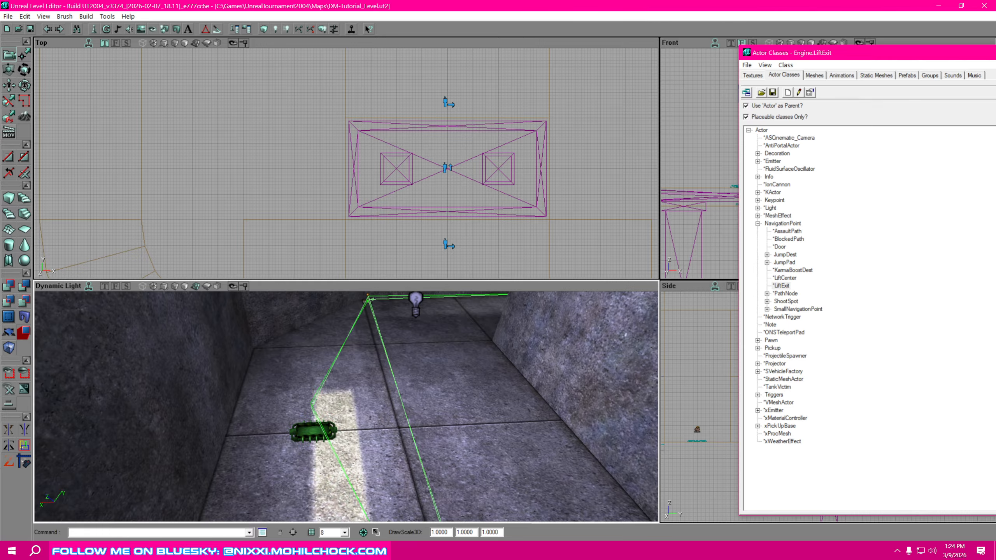
- Close the Actor Classes browser and move the rocket launcher's weapon base in the top view to the alcove beyond the lift
key(alt+F4)
drag(540, 232, 508, 220)
scroll(516, 224, down, 3)
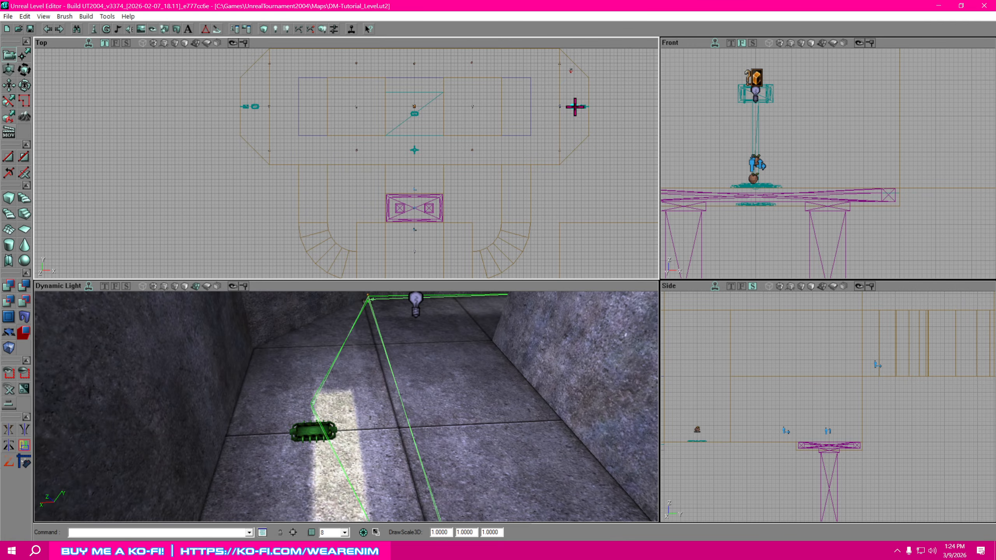
ctrl+drag(575, 106, 412, 272)
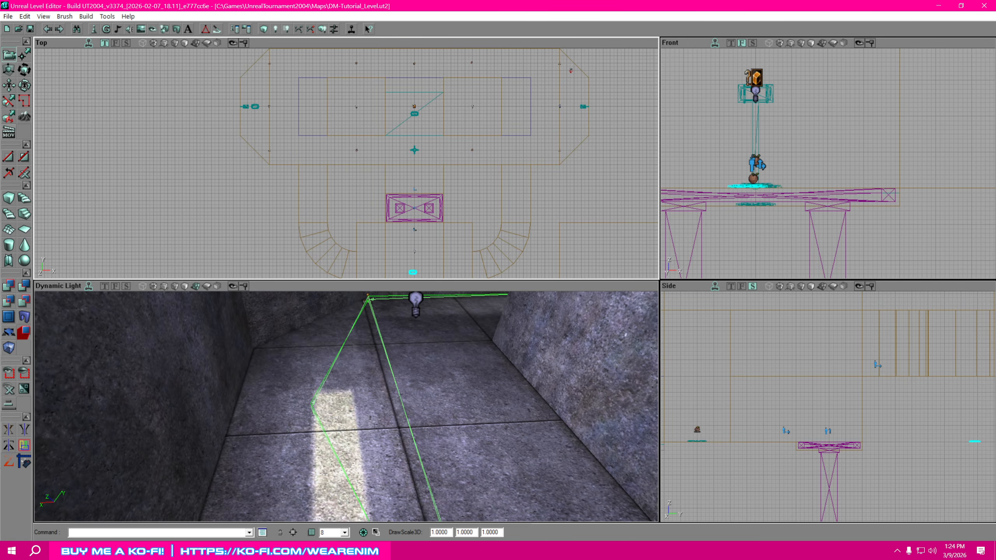
drag(534, 136, 317, 59)
scroll(534, 135, up, 3)
ctrl+drag(440, 127, 445, 189)
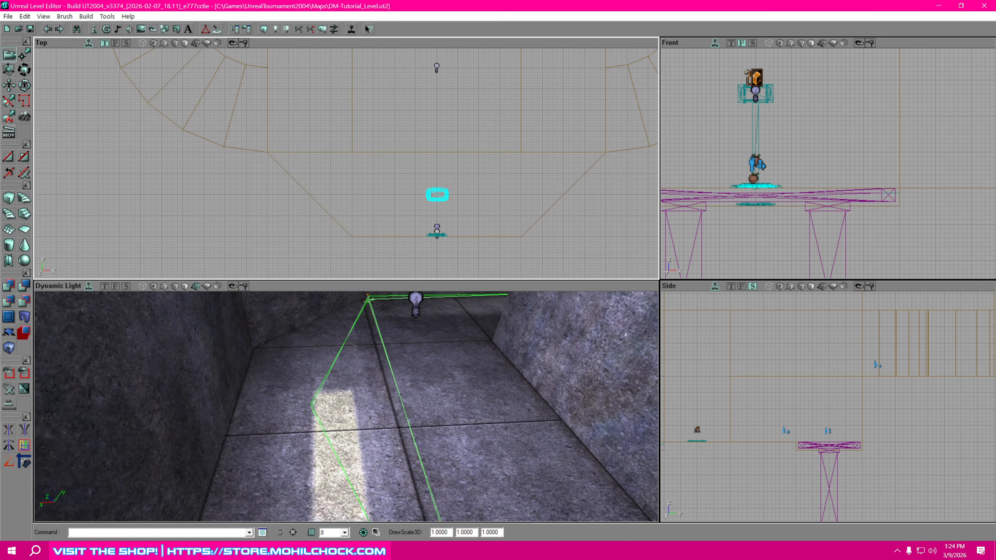
- Fine-tune the moved weapon base's horizontal position in the alcove using a close-up top view
scroll(438, 172, up, 4)
drag(438, 171, 268, 127)
scroll(458, 153, up, 1)
drag(458, 153, 422, 127)
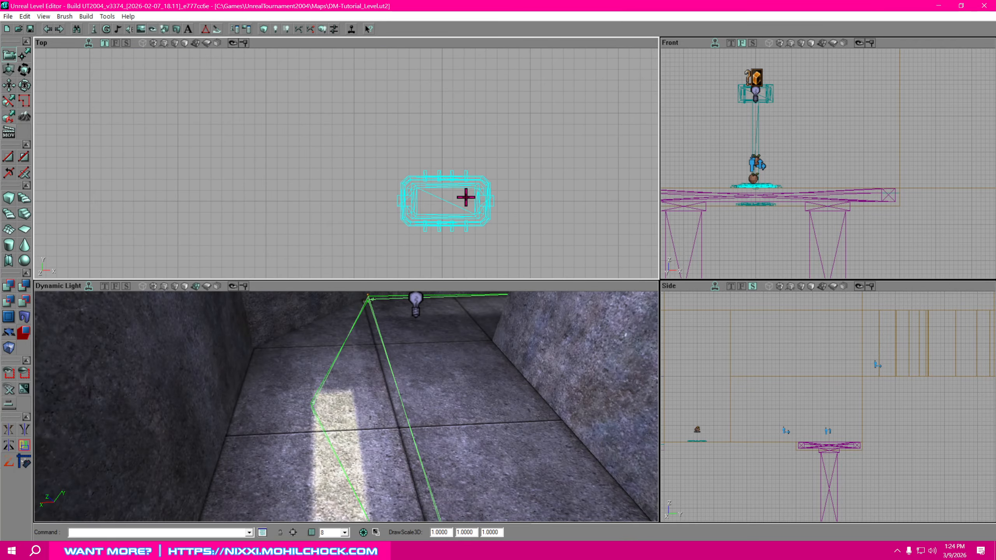
ctrl+drag(479, 198, 475, 200)
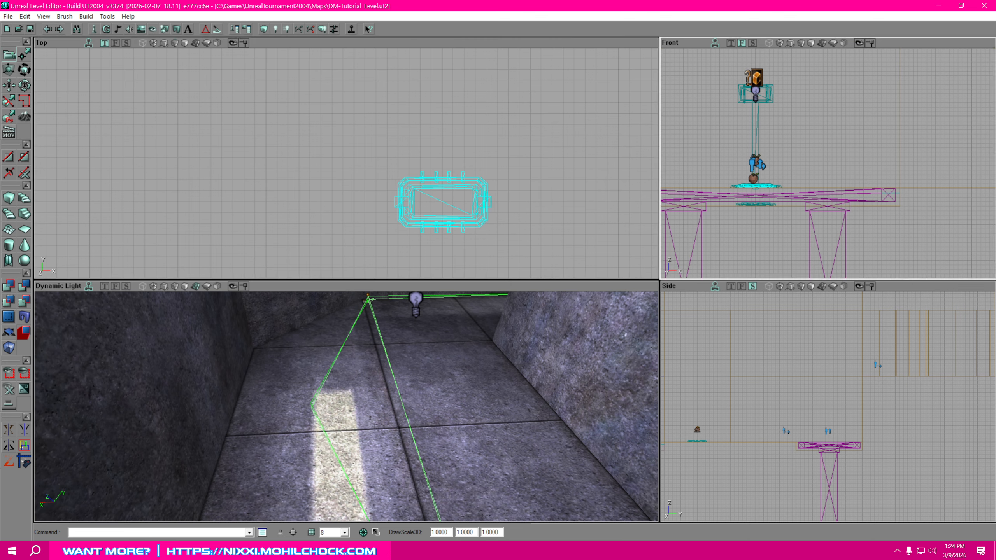
- Raise the weapon base to the upper level in the front view, seat it on the floor and deselect it
scroll(824, 241, down, 4)
drag(832, 158, 793, 197)
drag(823, 240, 825, 256)
scroll(823, 201, up, 3)
drag(815, 182, 876, 94)
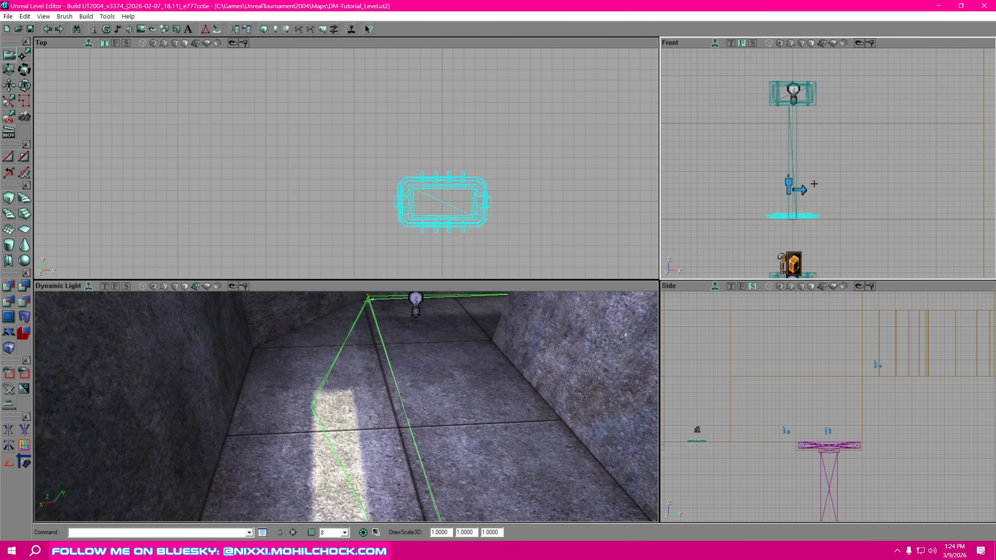
scroll(856, 185, up, 2)
drag(856, 185, 874, 136)
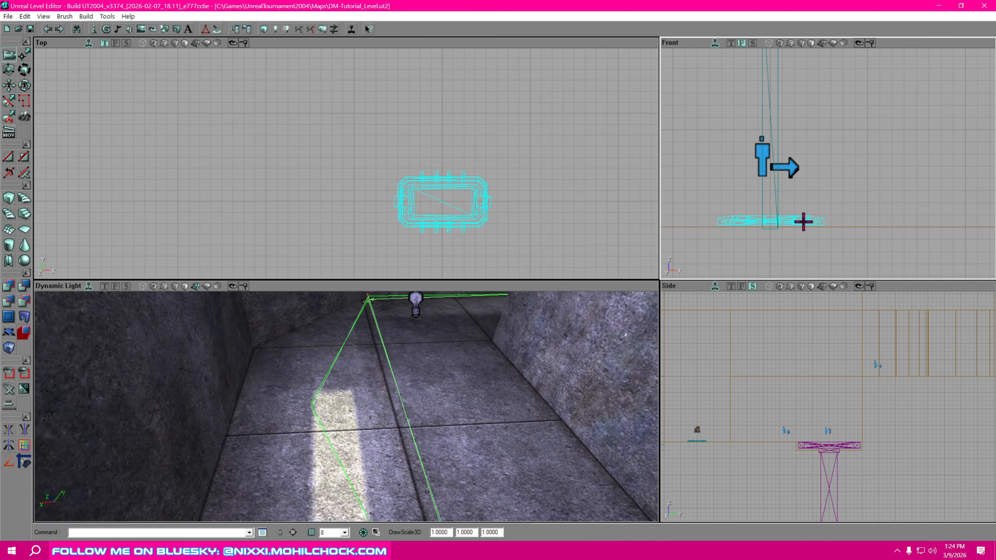
ctrl+drag(770, 221, 770, 222)
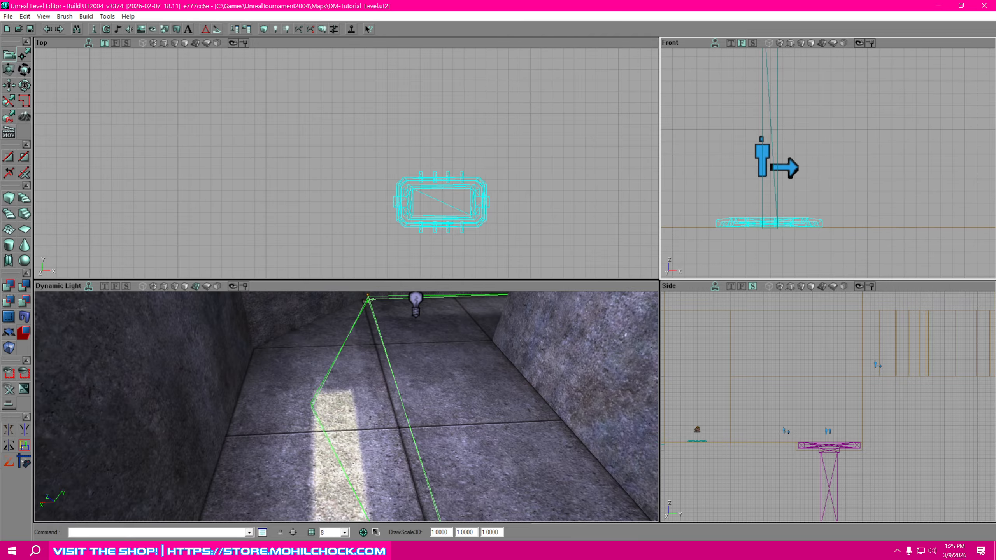
click(858, 184)
- Duplicate the remaining weapon base at the opposite end of the main room
right_drag(510, 371, 568, 322)
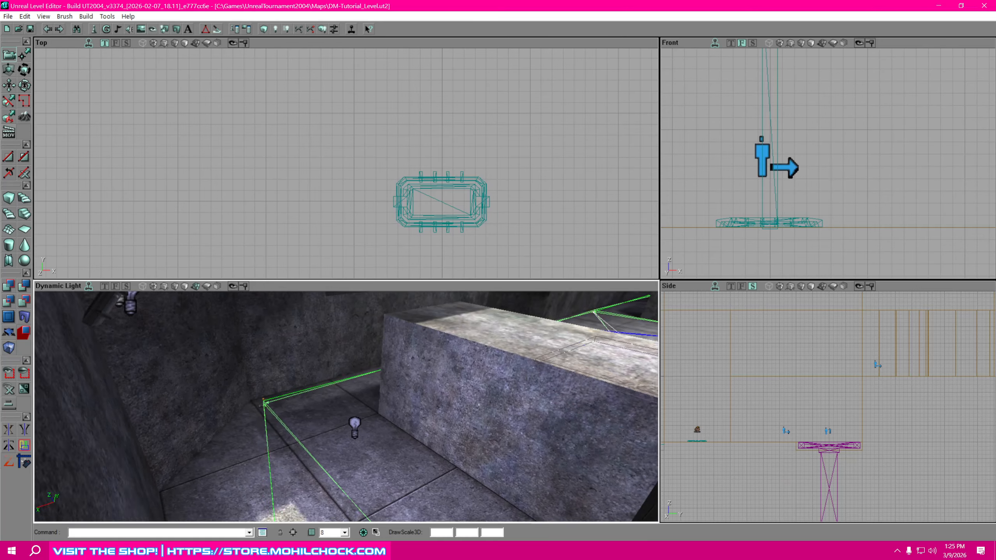
mouse_move(168, 431)
right_down()
mouse_move(130, 424)
mouse_move(165, 408)
mouse_move(168, 431)
right_up()
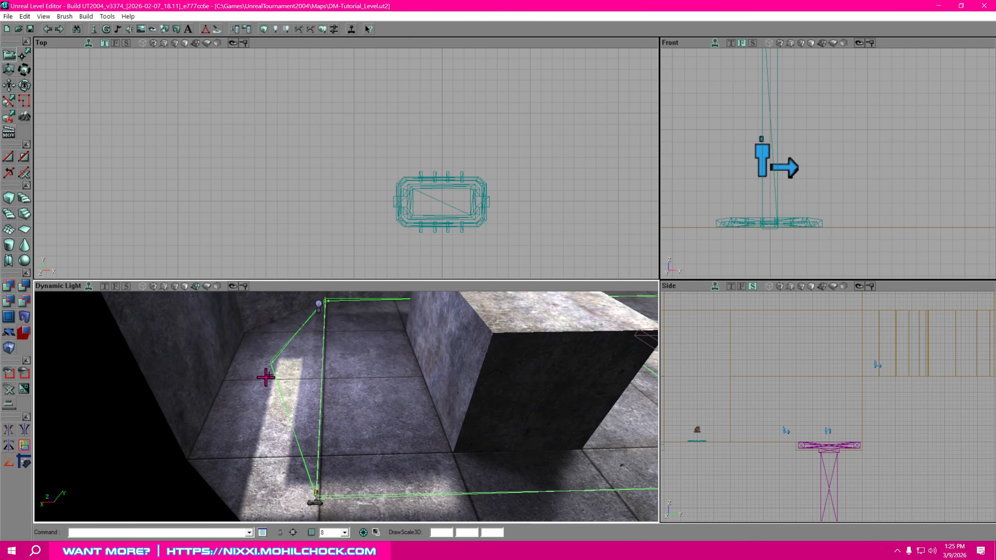
mouse_move(351, 402)
right_down()
mouse_move(423, 406)
mouse_move(358, 402)
right_up()
click(496, 394)
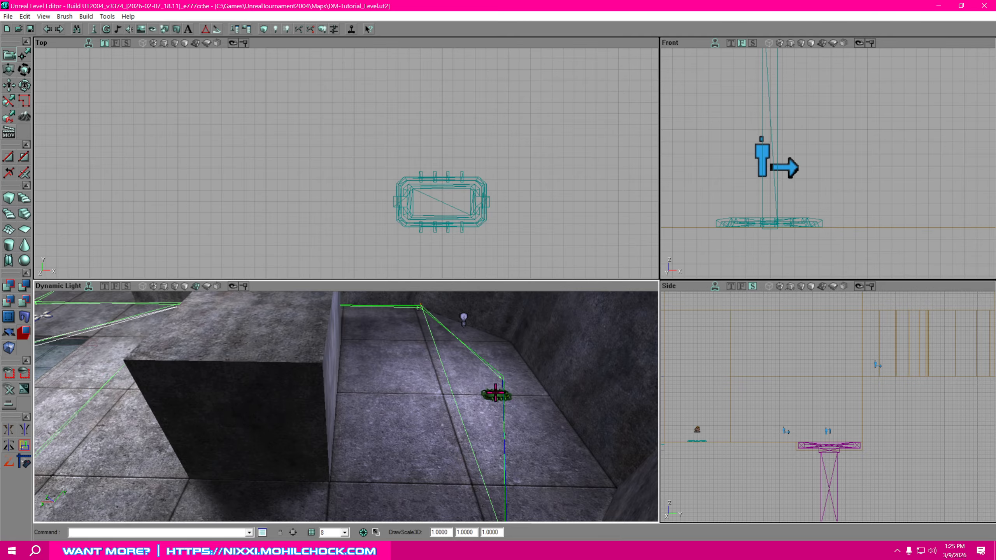
right_click(497, 395)
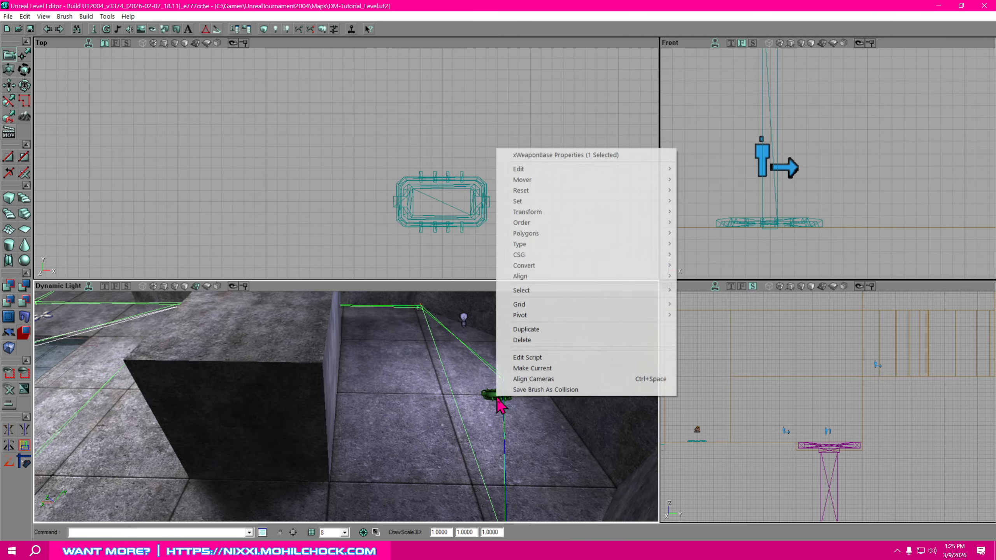
click(536, 331)
- Move the duplicated weapon base across the room in the top view to the vacated end and align it with the wall light
scroll(525, 147, down, 4)
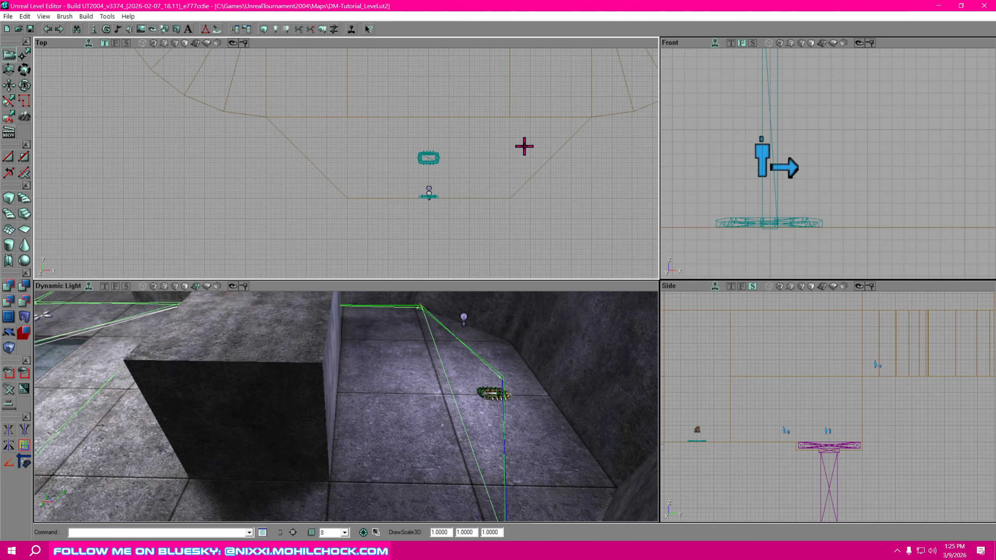
drag(515, 156, 501, 346)
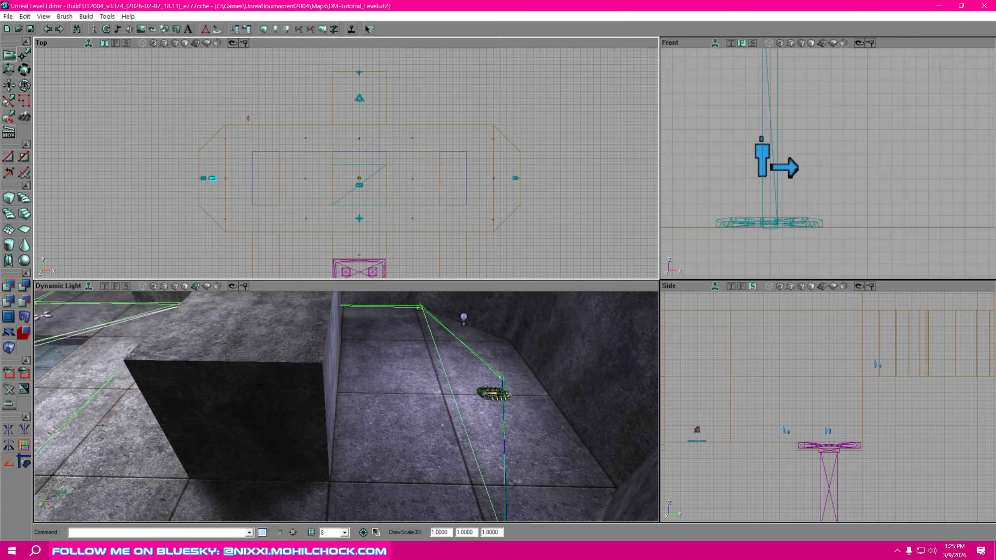
ctrl+drag(212, 178, 489, 188)
drag(468, 230, 252, 117)
scroll(467, 229, up, 4)
scroll(463, 218, up, 2)
drag(462, 219, 344, 174)
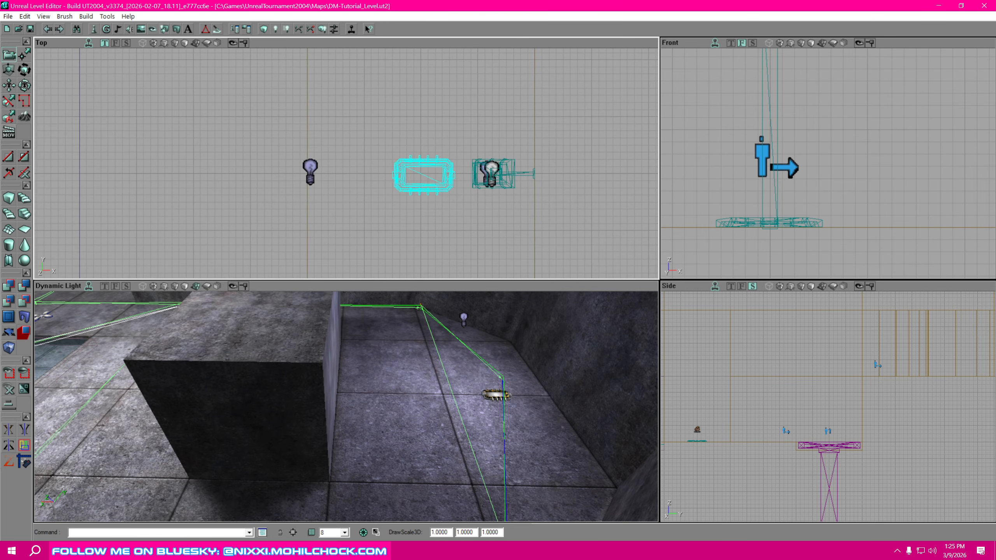
ctrl+drag(423, 175, 422, 174)
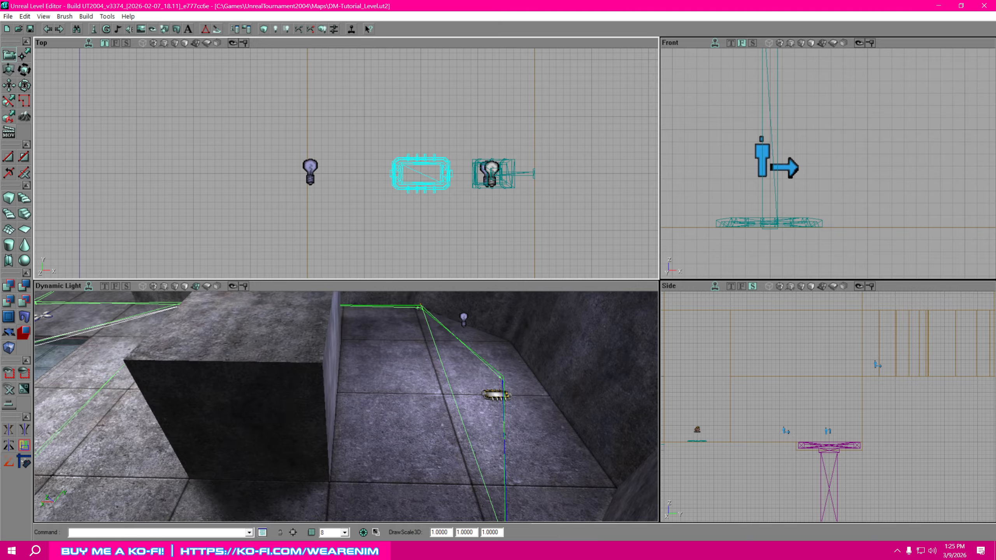
- Open the duplicated weapon base's properties and bring up the available weapon classes for its WeaponType
right_click(418, 187)
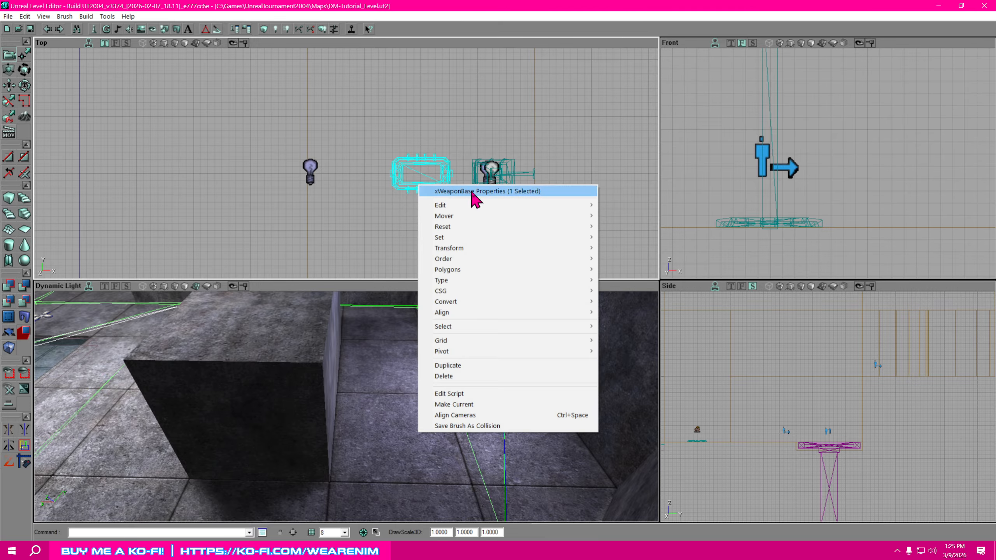
click(434, 192)
click(570, 266)
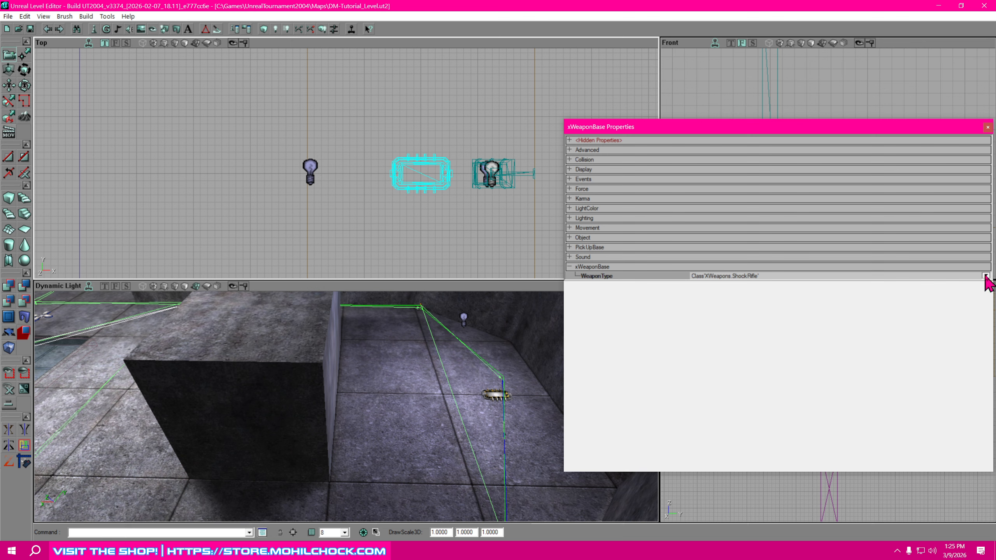
click(986, 276)
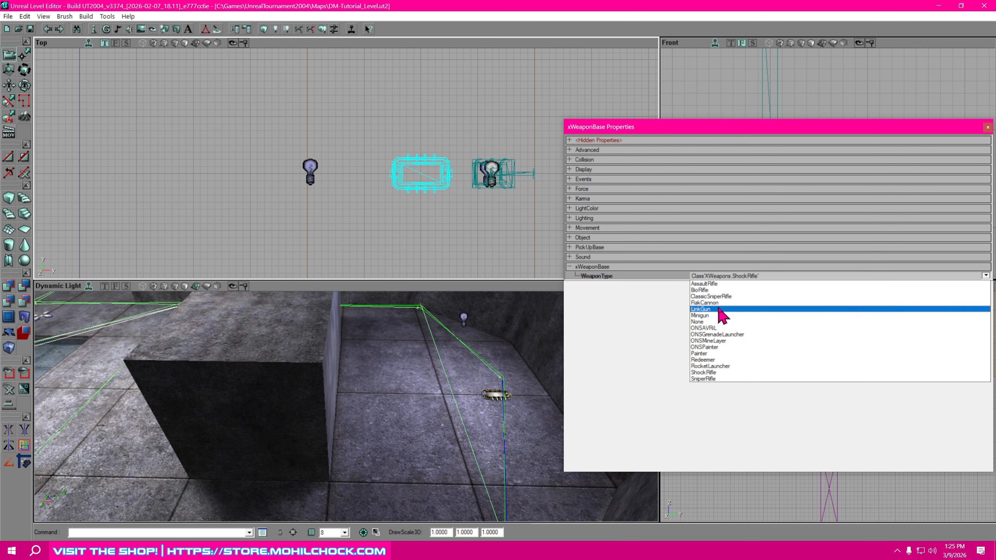
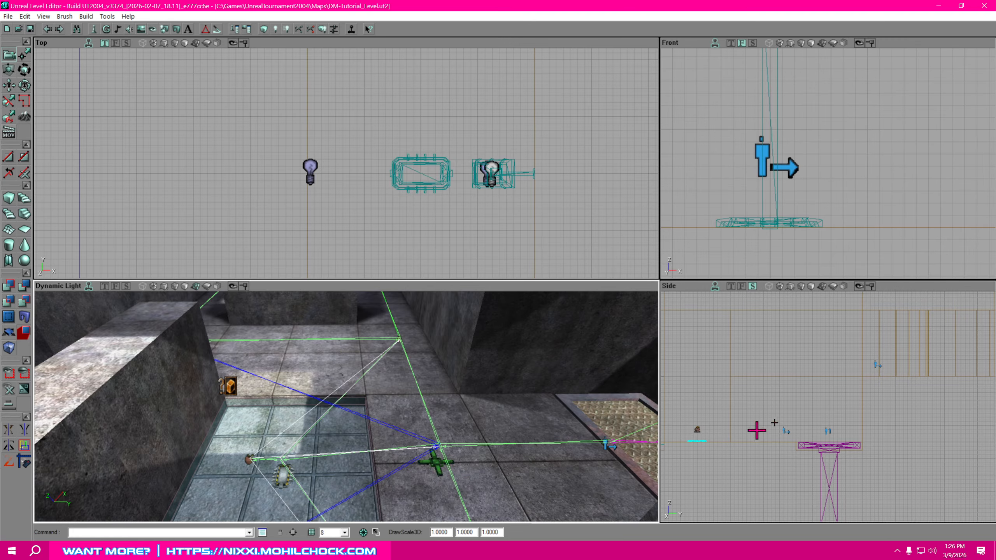
- Move the selected four-armed pickup base above the block in the side view and align it with the nearby light
drag(757, 431, 926, 434)
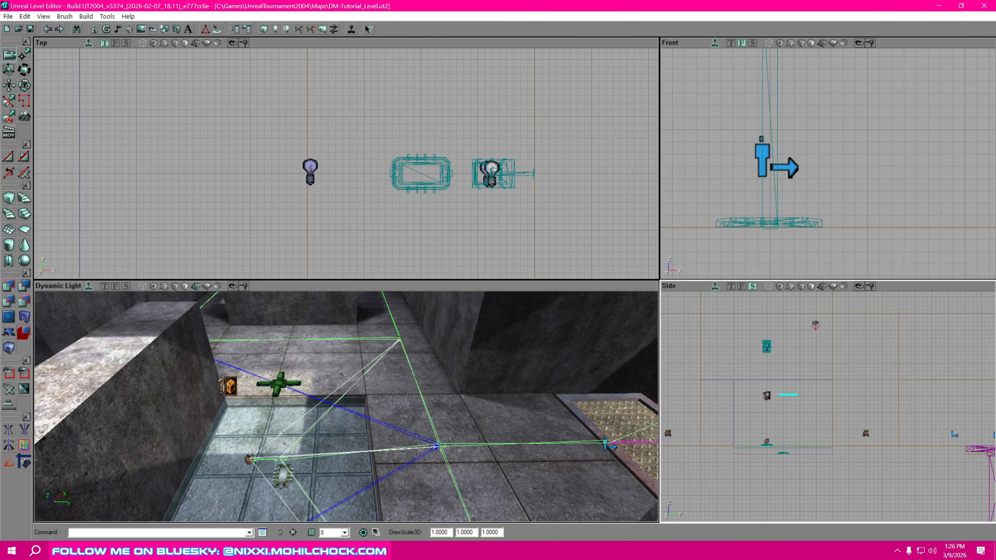
ctrl+drag(788, 395, 735, 380)
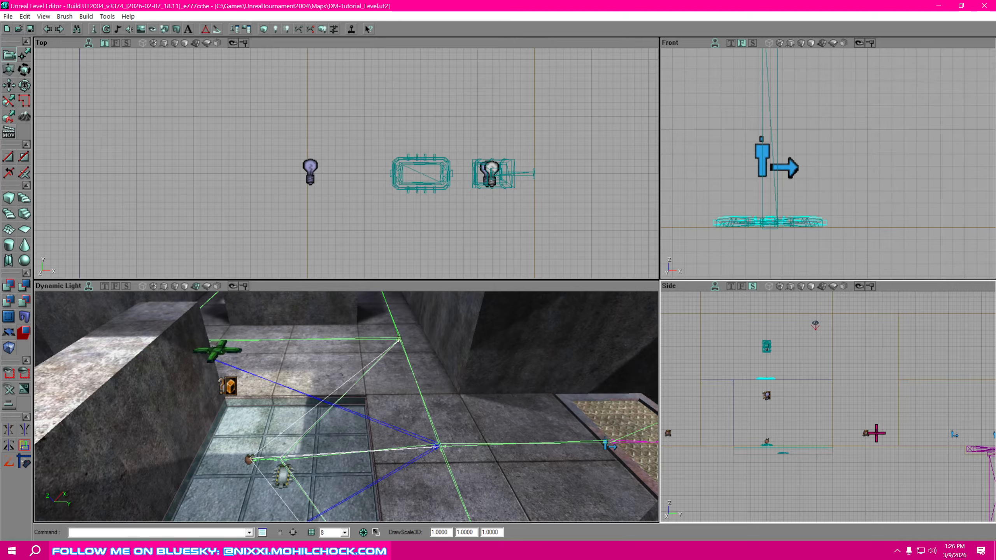
drag(877, 433, 919, 437)
scroll(832, 414, up, 4)
drag(831, 413, 922, 469)
scroll(831, 414, up, 2)
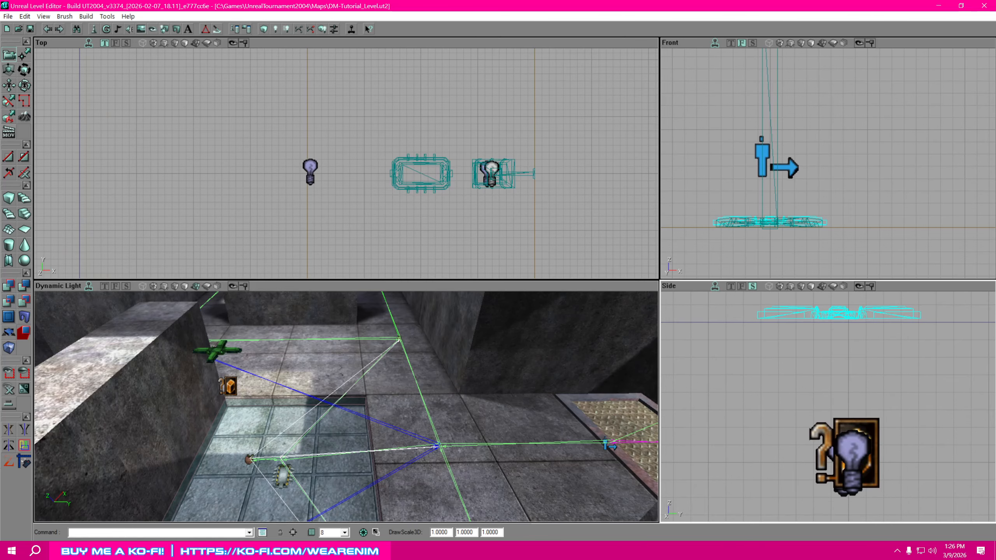
drag(815, 375, 774, 403)
ctrl+drag(798, 341, 805, 341)
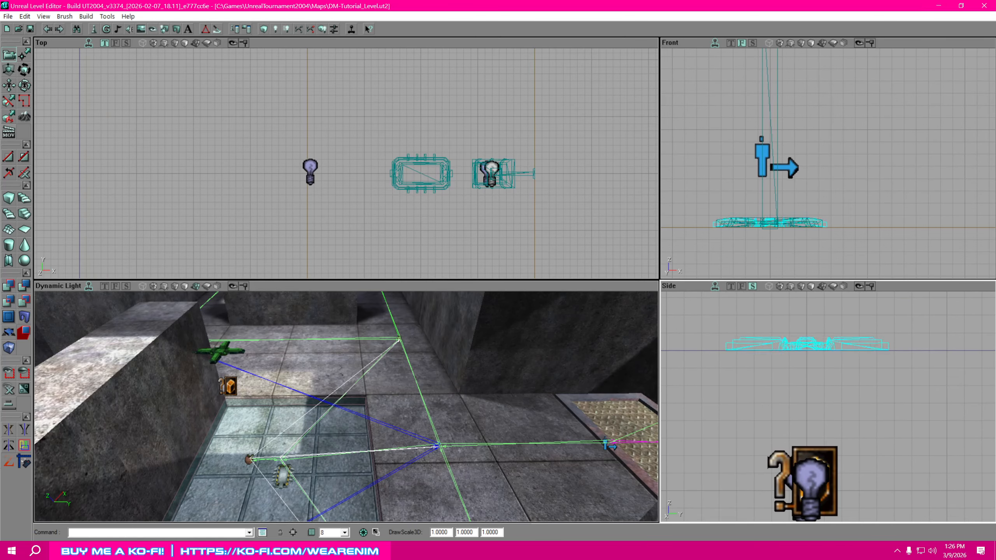
- Check the four-armed pickup base's position over the block in the front view and seat it on the block's top surface
drag(815, 245, 795, 306)
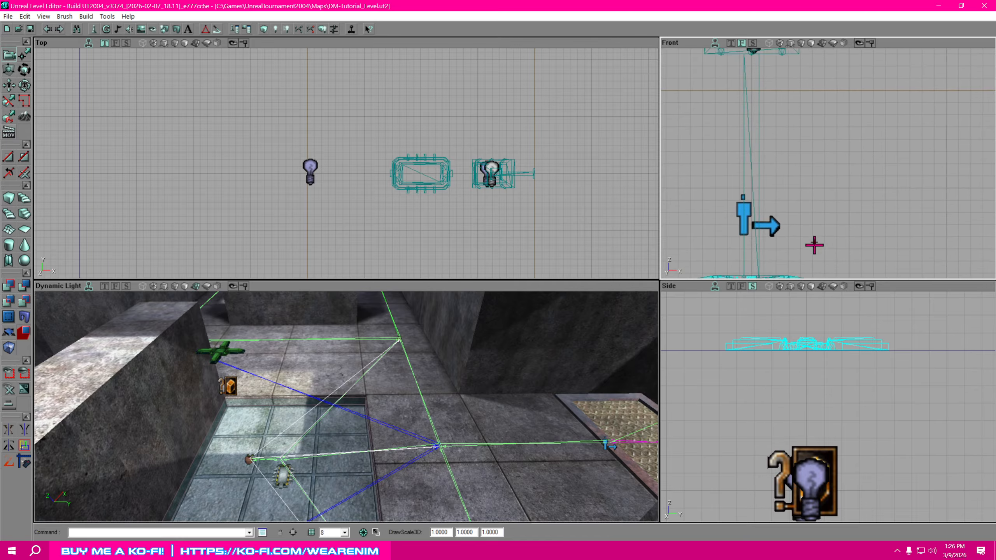
scroll(813, 237, down, 4)
drag(835, 214, 793, 183)
scroll(847, 209, down, 3)
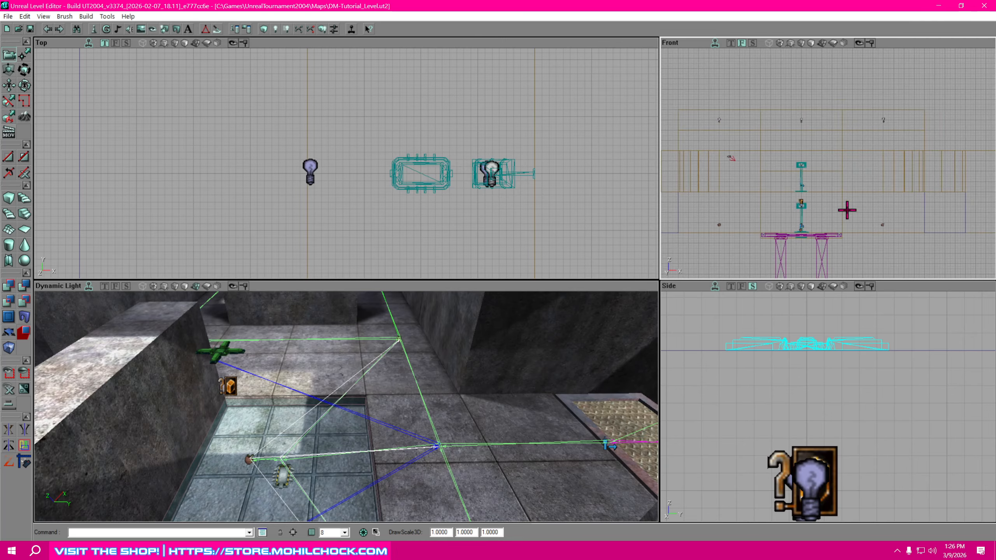
drag(844, 220, 753, 240)
mouse_move(805, 343)
ctrl+mouse_down()
mouse_move(805, 369)
mouse_move(805, 333)
ctrl+mouse_up()
drag(803, 228, 776, 226)
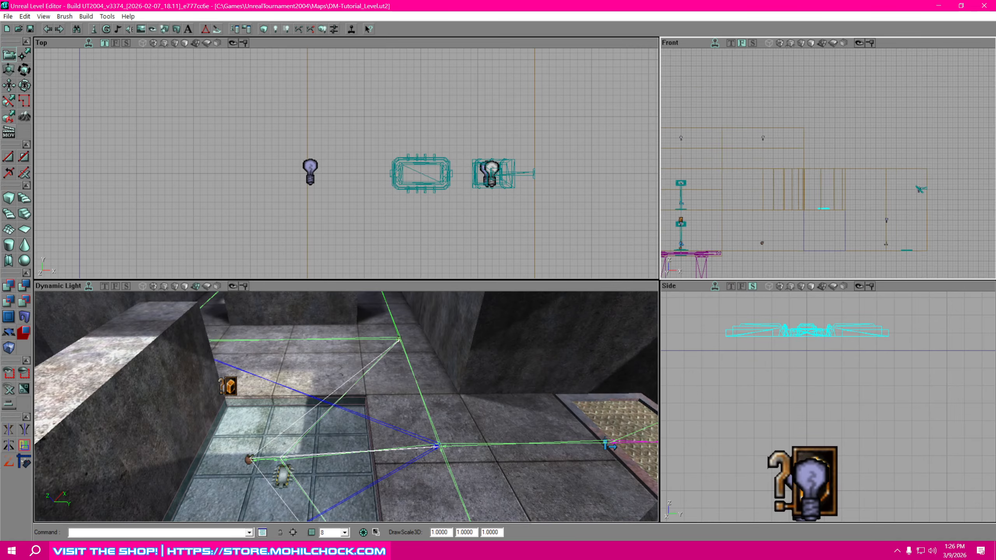
scroll(854, 207, up, 4)
drag(853, 206, 847, 82)
drag(830, 254, 795, 235)
scroll(833, 240, up, 2)
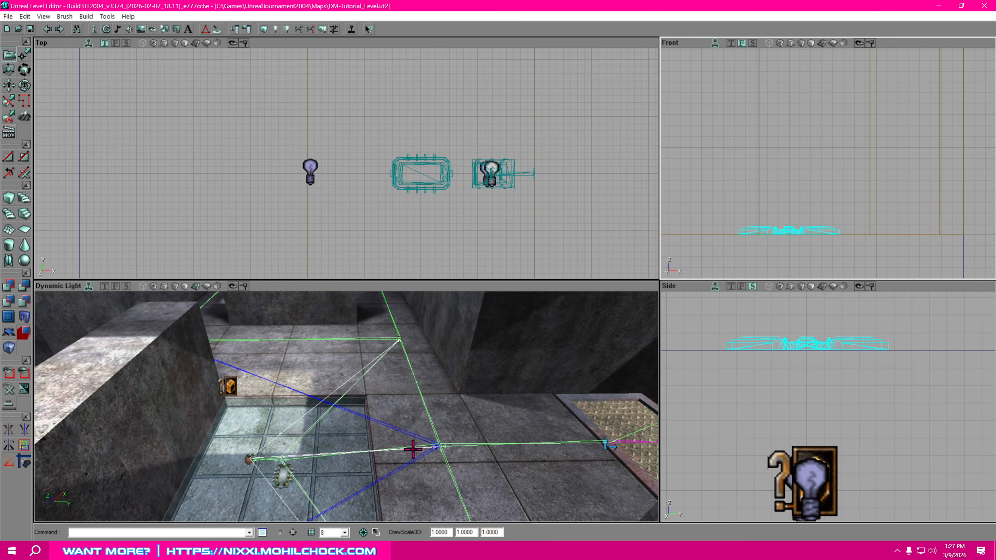
- Deselect the pickup base and apply the HumanoidArchitecture floor texture flr08HA to the block's top surface
right_drag(413, 450, 413, 386)
drag(413, 450, 437, 394)
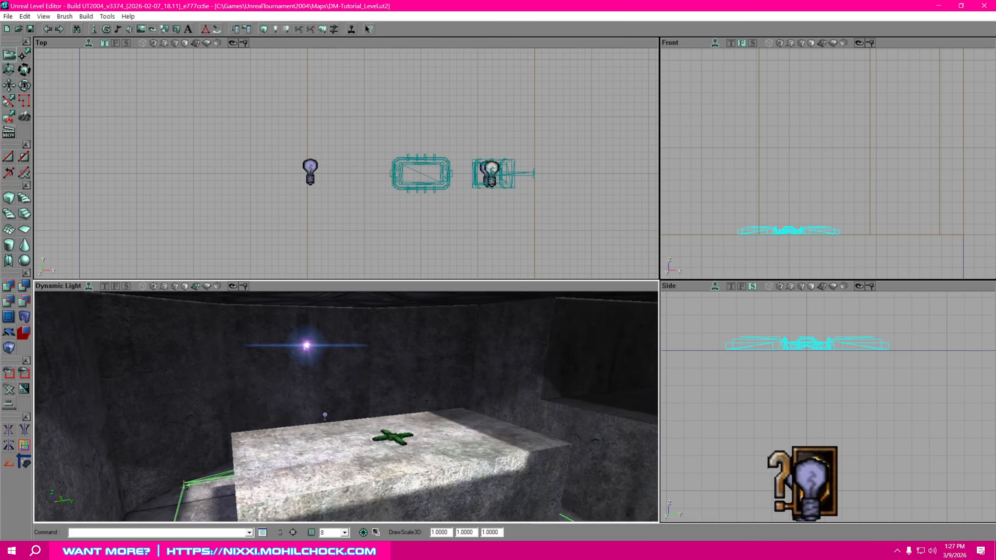
right_drag(346, 407, 456, 457)
click(313, 459)
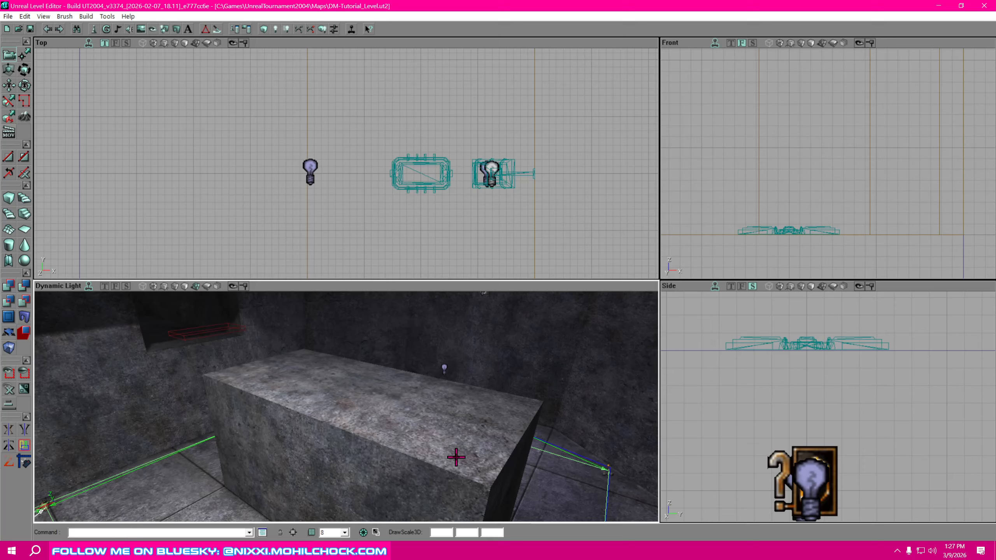
click(368, 415)
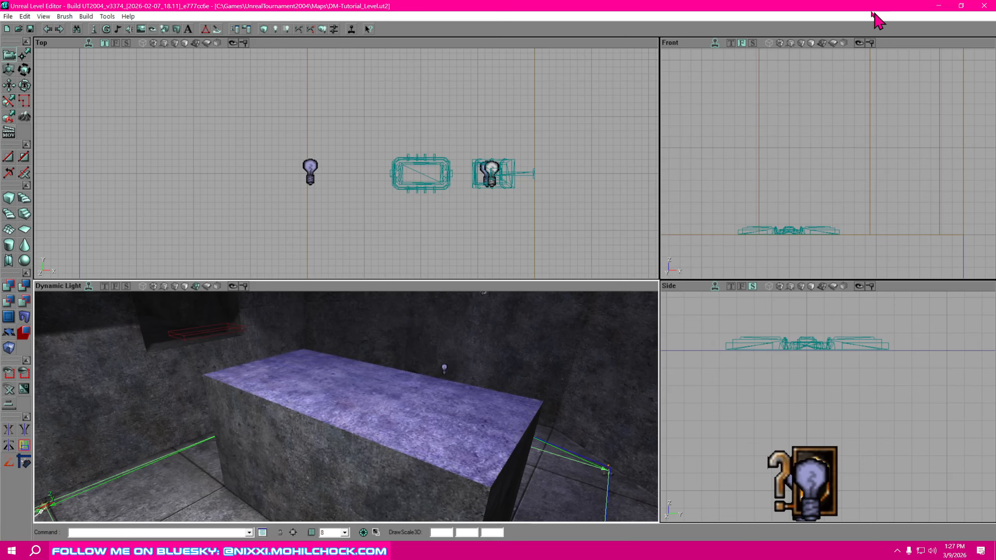
click(141, 29)
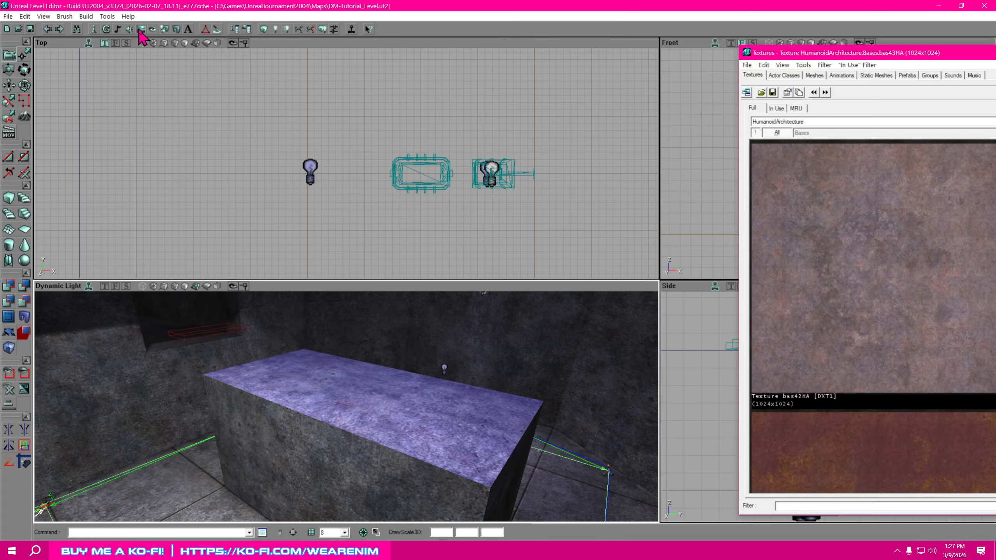
drag(995, 55, 829, 44)
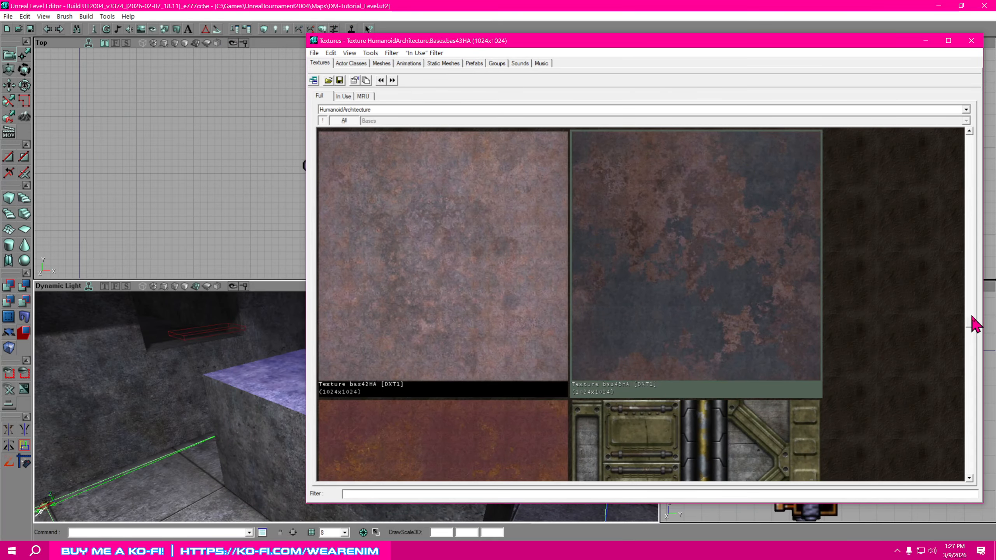
drag(970, 324, 956, 388)
click(431, 397)
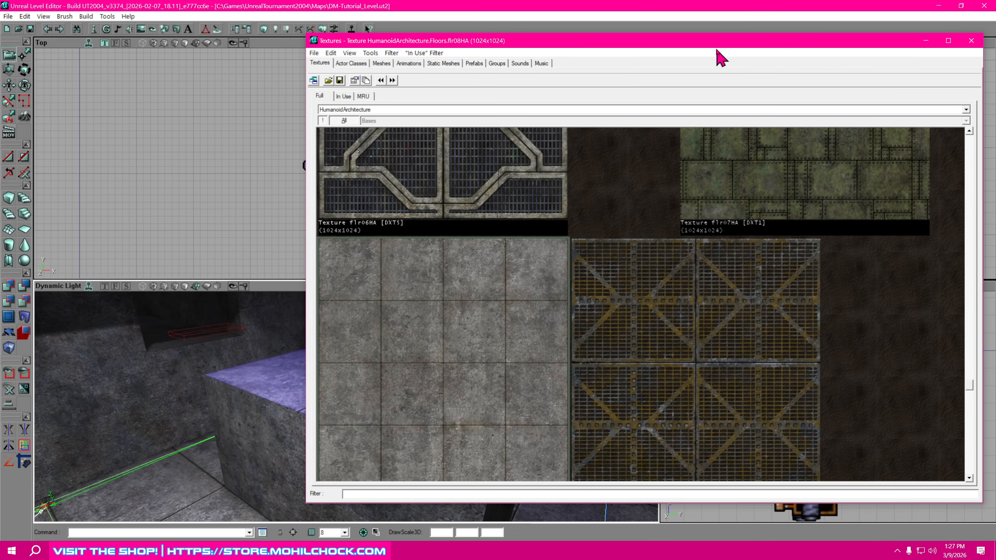
drag(717, 50, 995, 118)
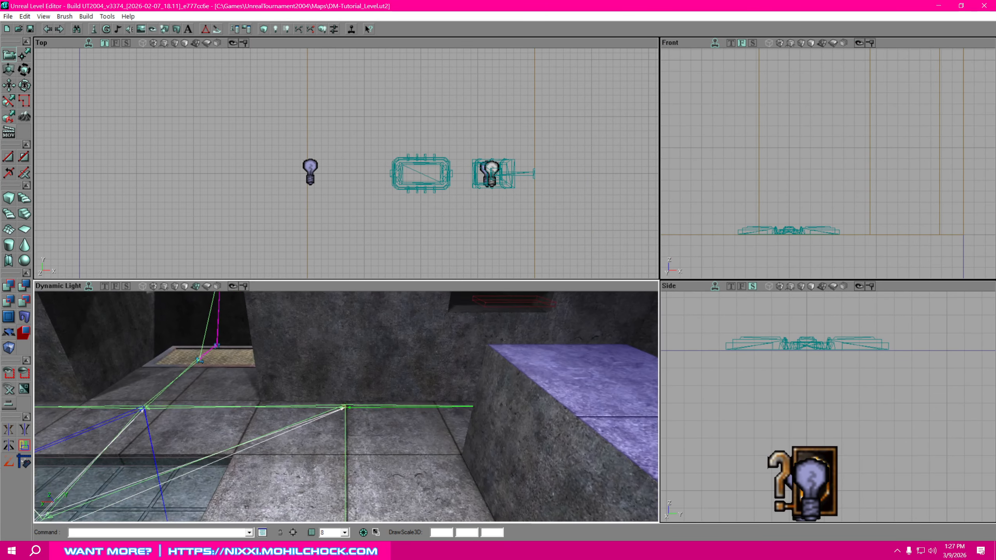
- Align the texture on the block's top surface with the Planar option and deselect the surface
right_drag(346, 407, 184, 443)
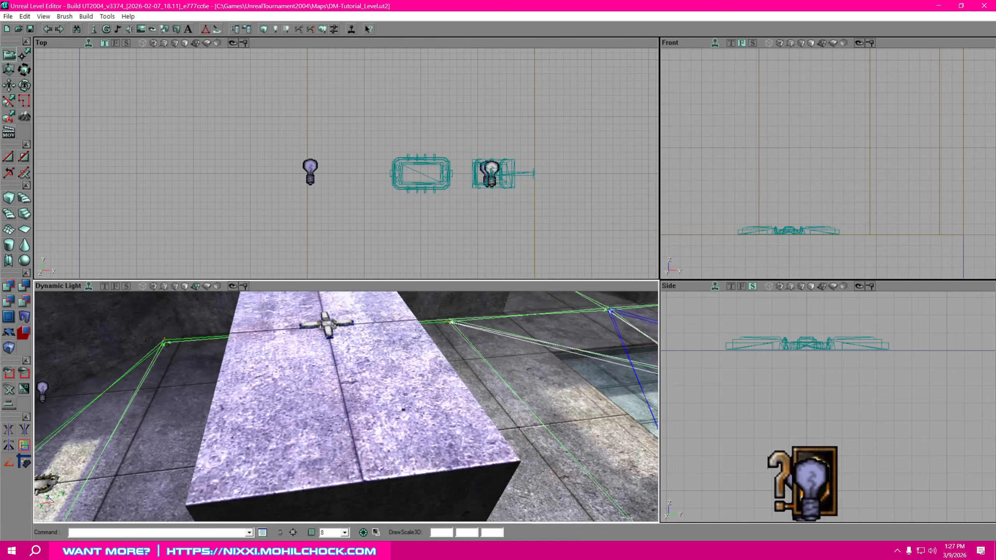
mouse_move(556, 418)
right_down()
mouse_move(517, 408)
mouse_move(568, 408)
mouse_move(545, 408)
mouse_move(556, 419)
right_up()
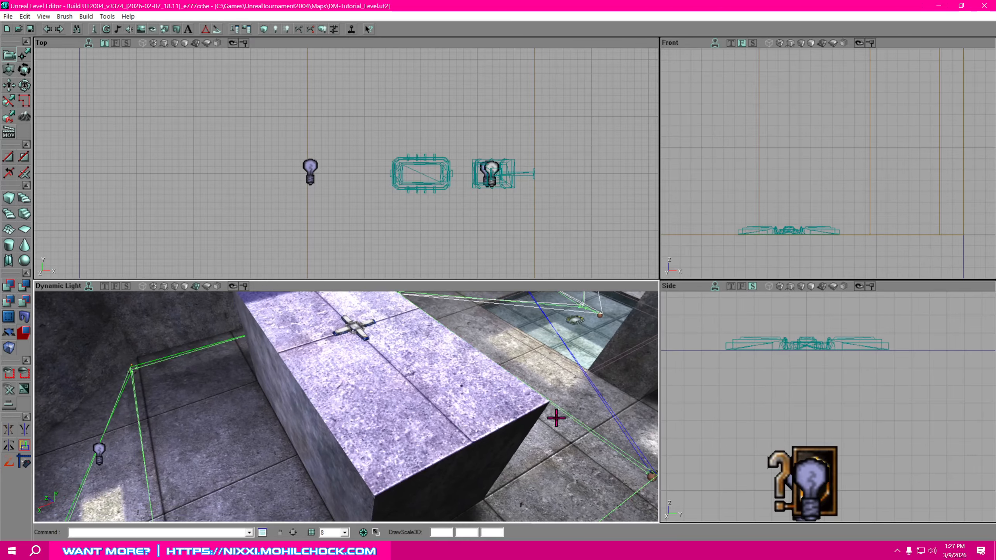
click(416, 396)
right_click(373, 393)
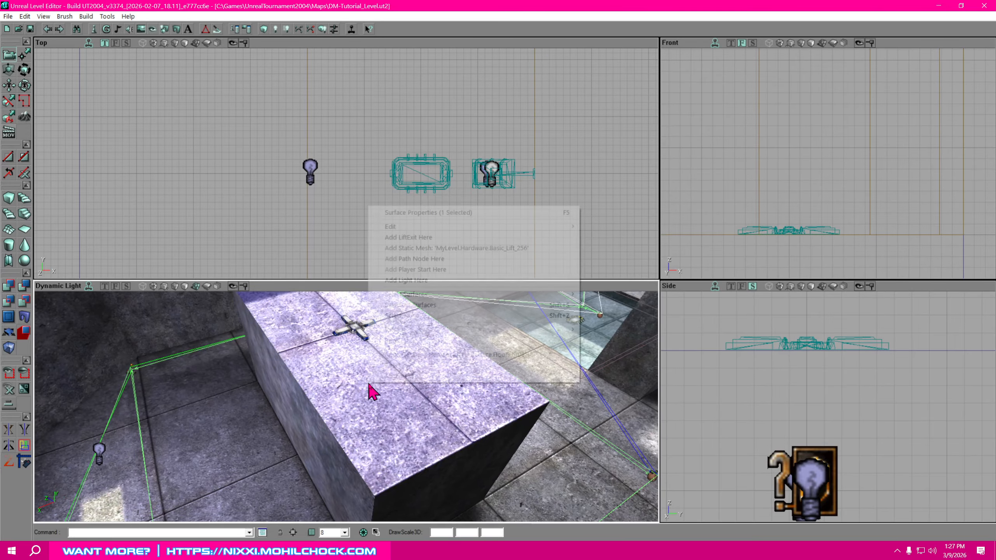
click(470, 212)
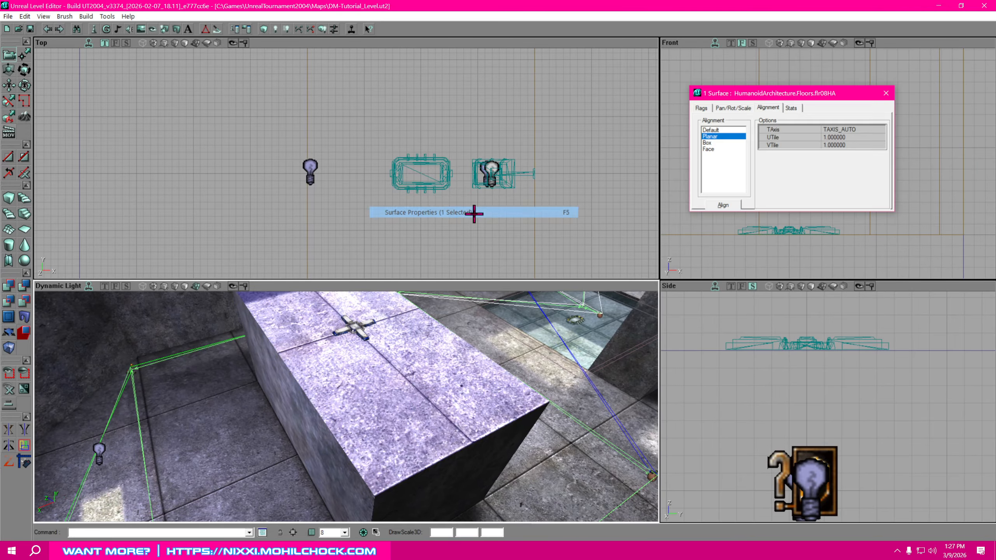
click(749, 108)
click(775, 109)
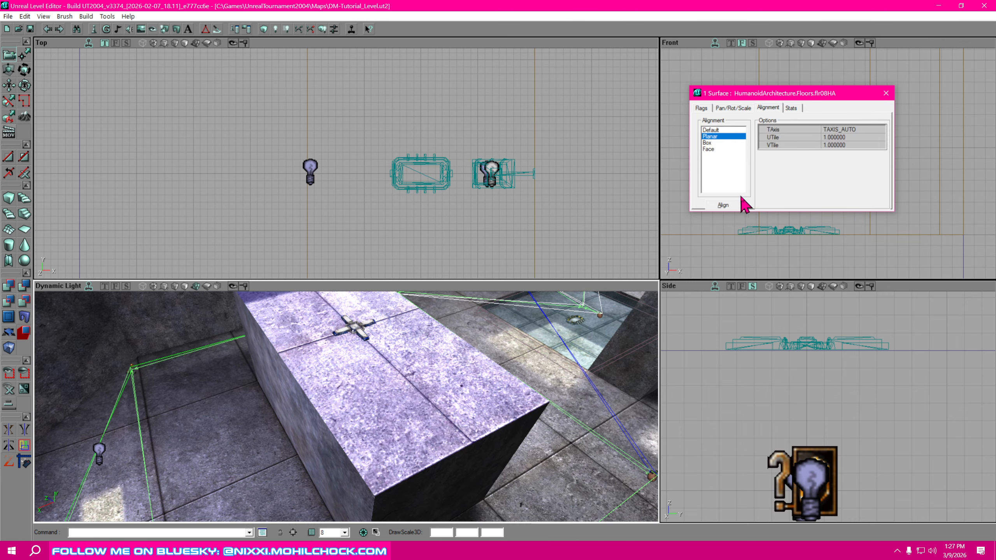
click(724, 204)
ctrl+click(403, 419)
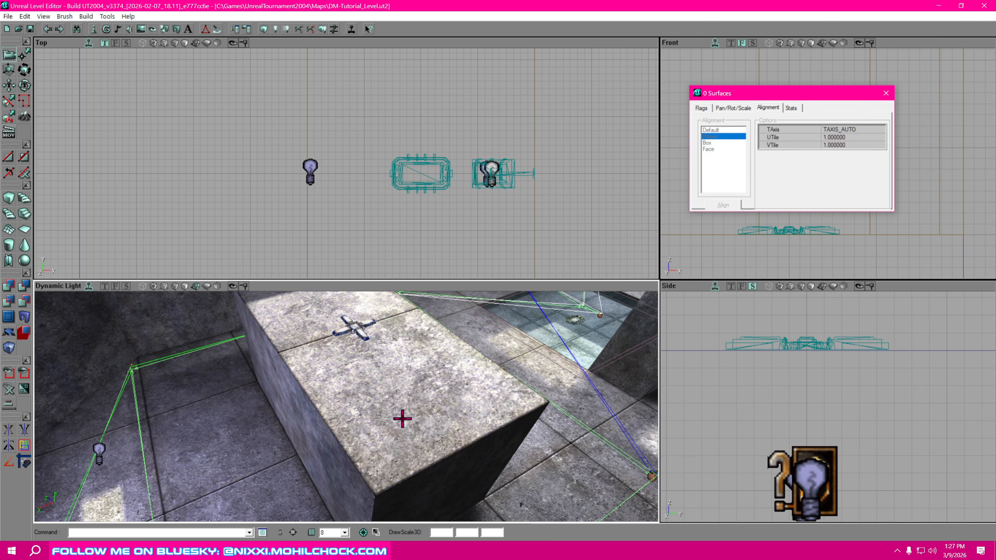
- Select the pickup base on top of the block, dismiss the surface properties, and duplicate the base
right_drag(402, 418, 406, 475)
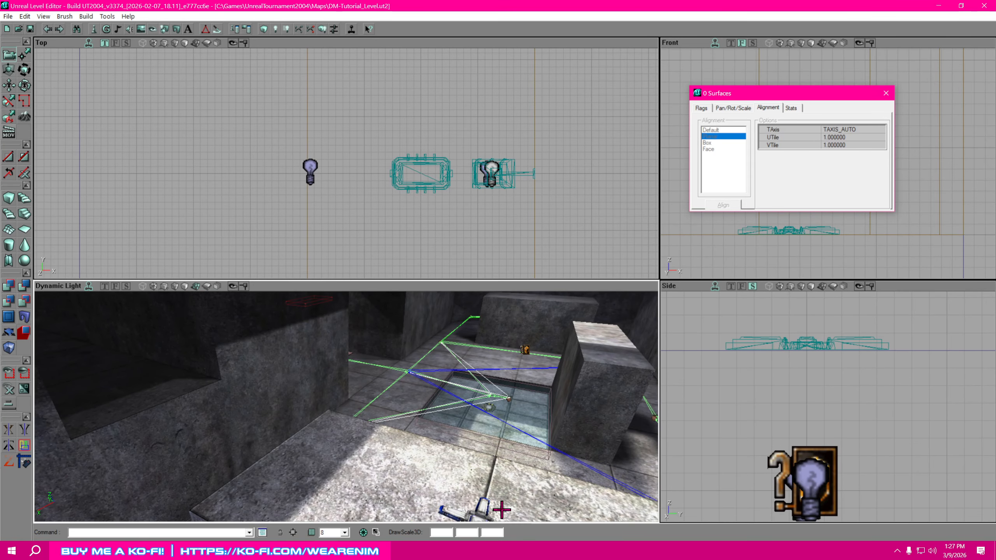
click(483, 506)
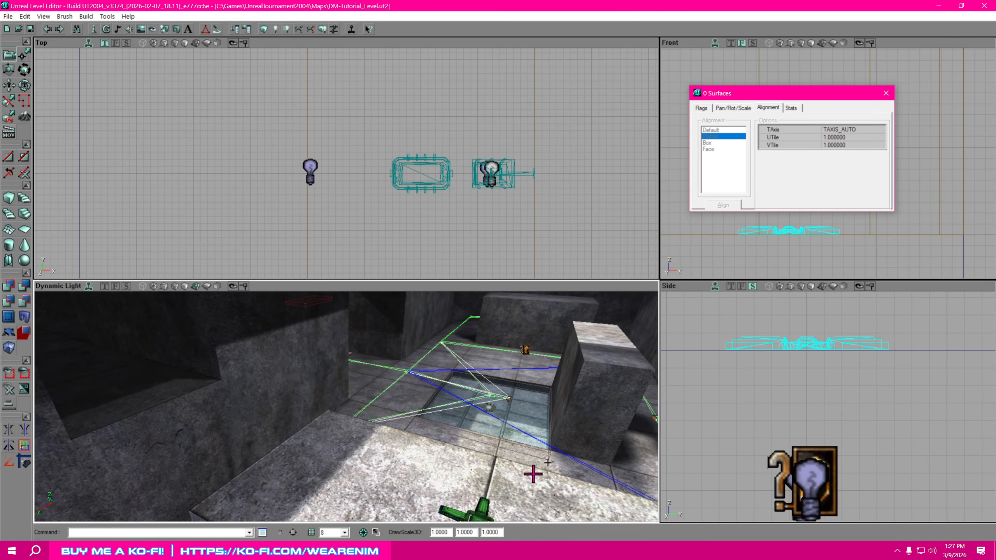
click(886, 96)
drag(851, 243, 874, 233)
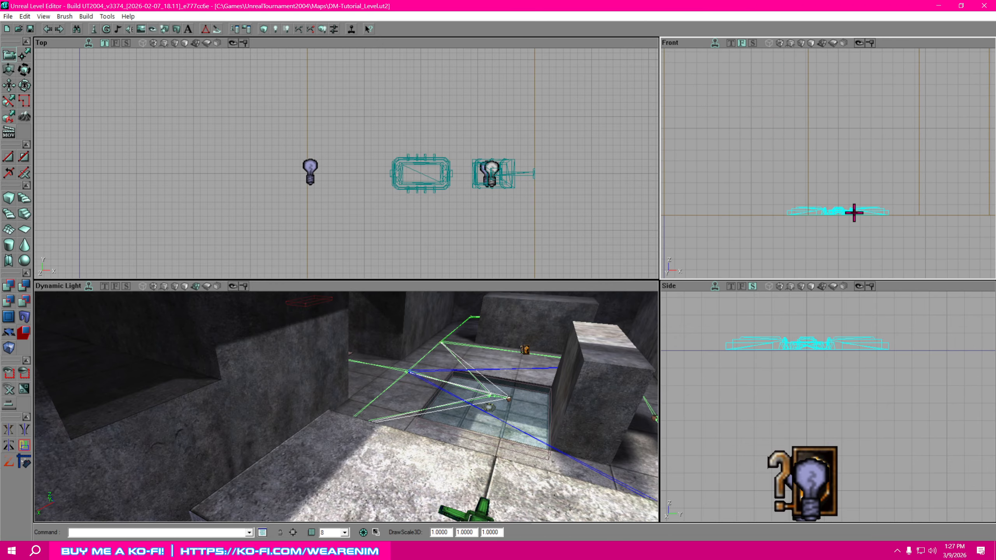
right_click(854, 212)
click(858, 394)
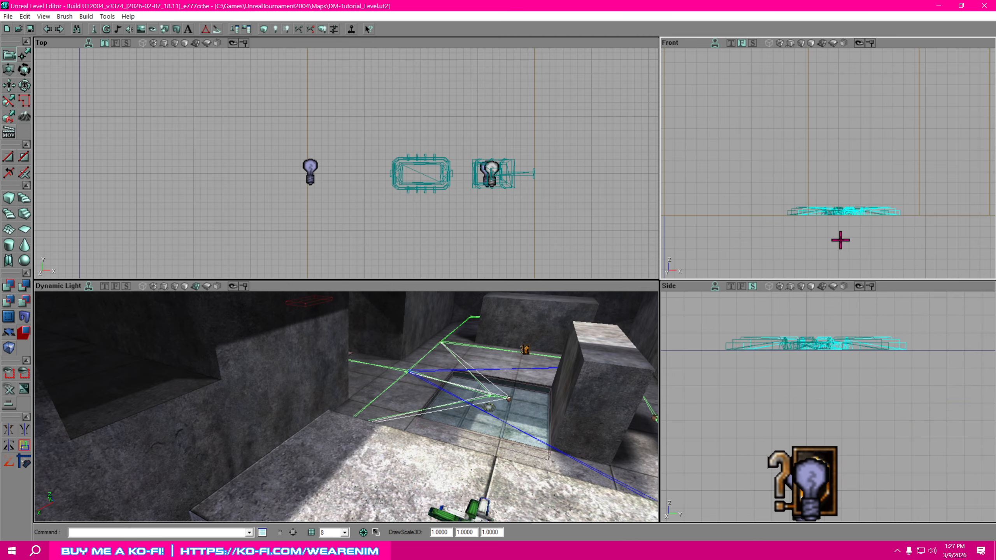
- Move the duplicated pickup base across the level in the front view to the block on the opposite side
scroll(840, 240, up, 5)
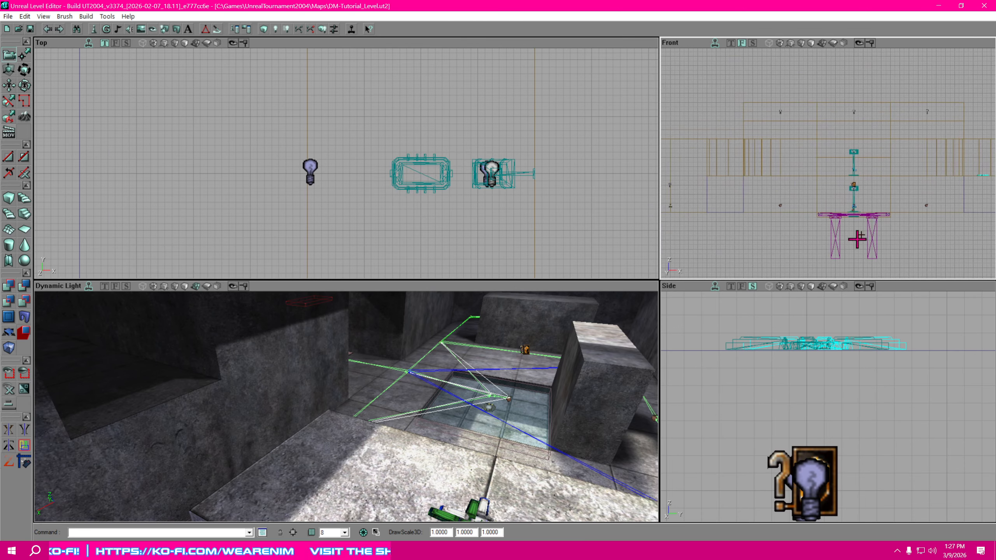
ctrl+drag(981, 185, 799, 178)
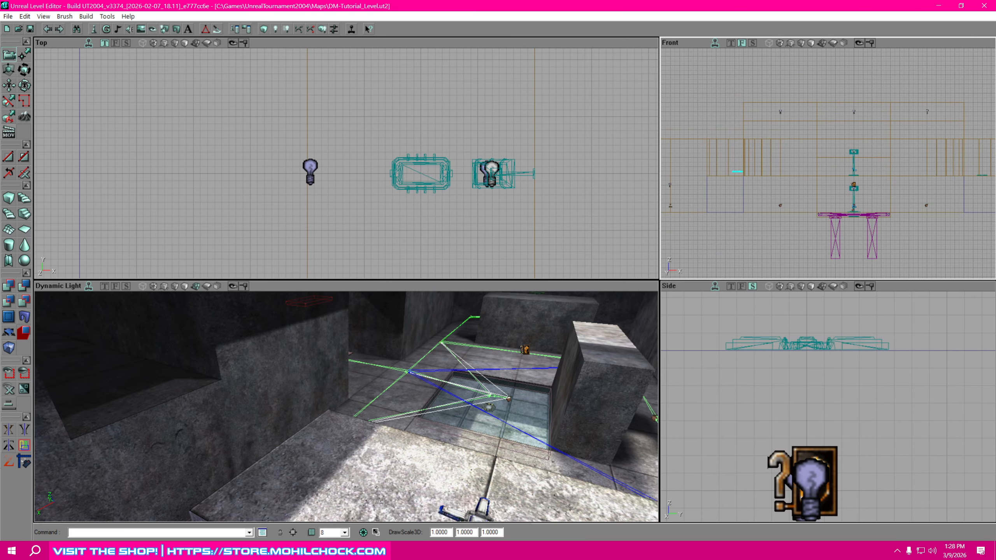
ctrl+drag(737, 171, 724, 175)
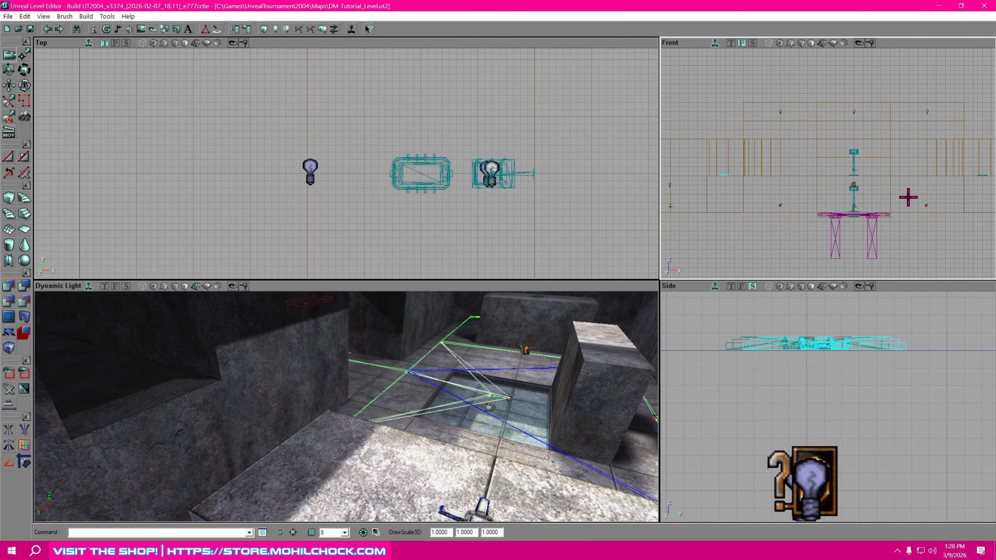
- Fine-tune the duplicated pickup base's horizontal position on the opposite block using a close-up front view
drag(908, 197, 995, 219)
scroll(918, 217, up, 5)
drag(918, 218, 850, 71)
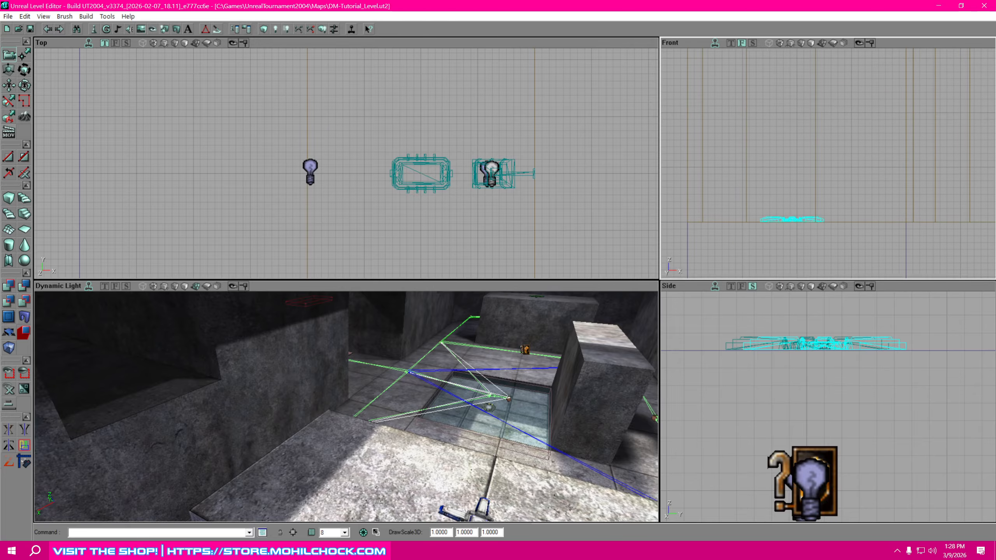
drag(880, 235, 854, 204)
scroll(877, 220, up, 1)
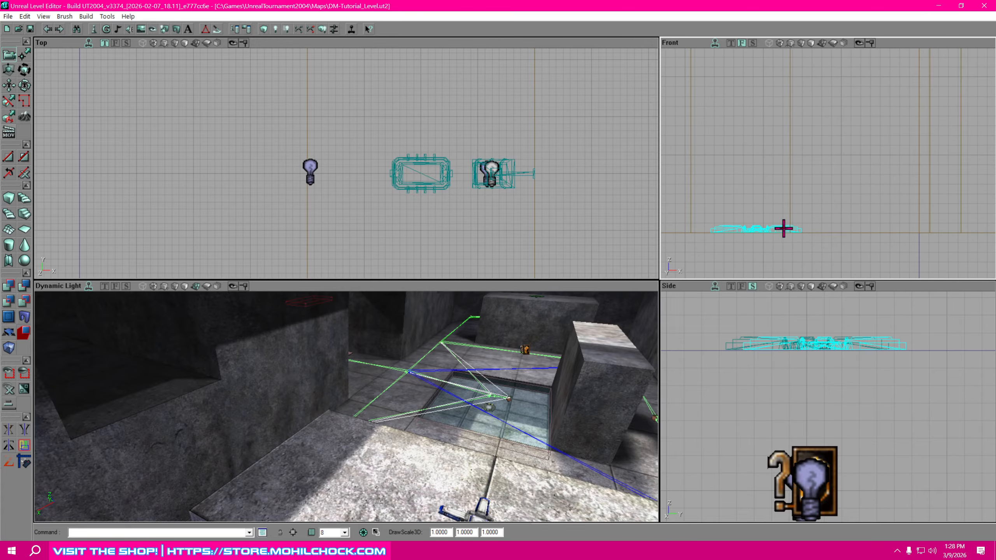
ctrl+drag(757, 229, 762, 229)
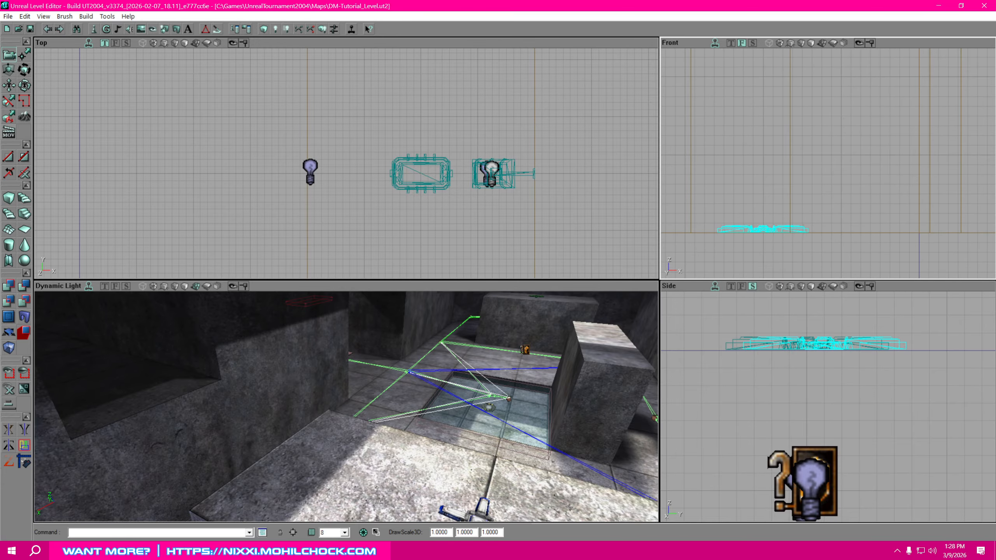
- Deselect the duplicated pickup base and inspect its placement on top of the block
key(shift+n)
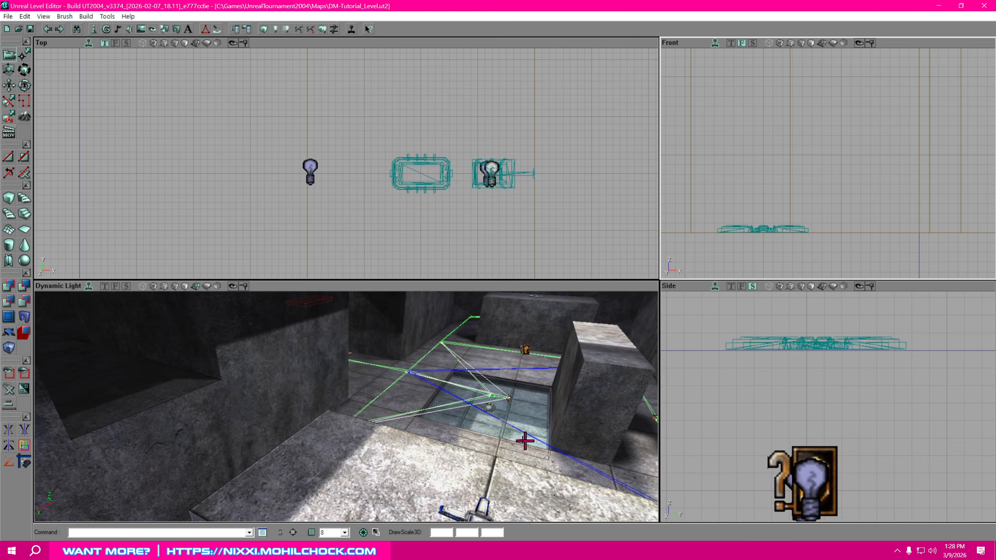
drag(525, 441, 584, 440)
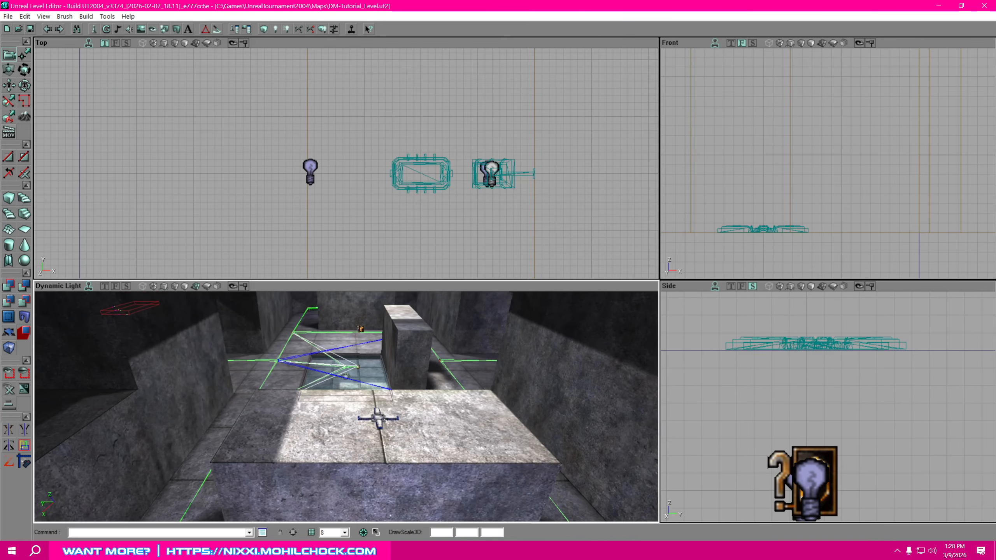
right_drag(584, 440, 573, 412)
mouse_move(572, 412)
mouse_down()
mouse_move(573, 427)
mouse_move(510, 404)
mouse_move(534, 424)
mouse_move(577, 432)
mouse_move(564, 427)
mouse_move(580, 404)
mouse_up()
right_drag(580, 404, 572, 463)
drag(503, 455, 503, 430)
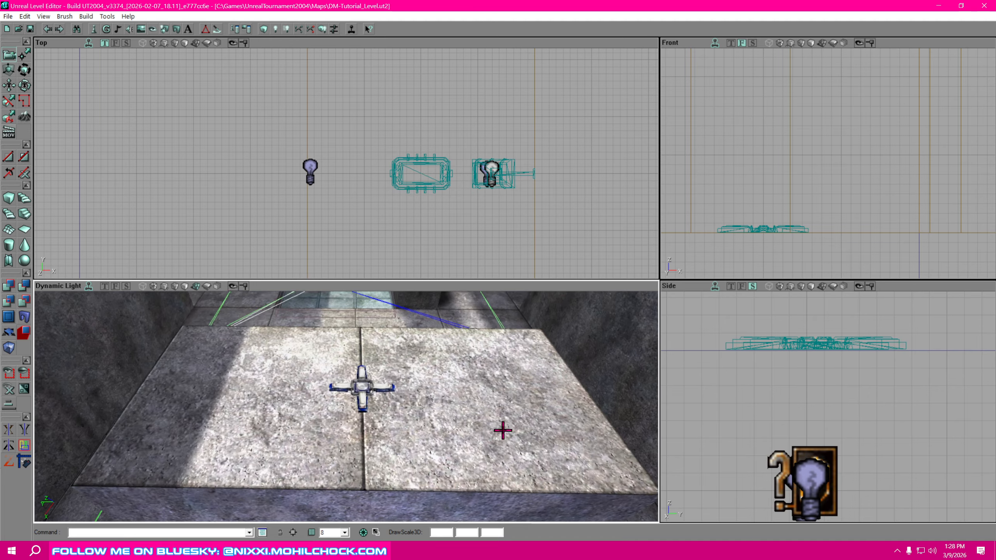
right_drag(430, 370, 429, 376)
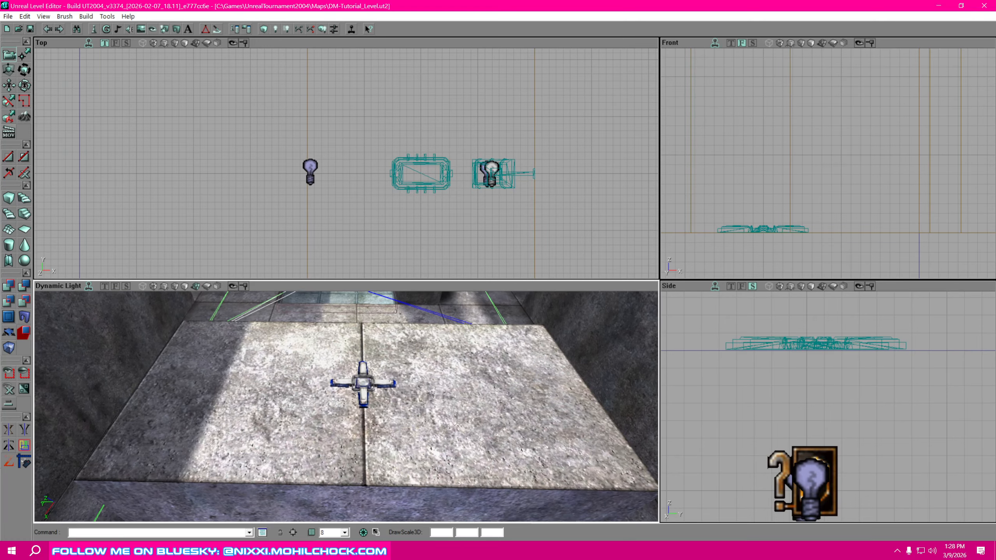
- Select the pickup base on the block and shift it slightly so it lines up with the level's centre line
click(388, 383)
drag(527, 129, 507, 58)
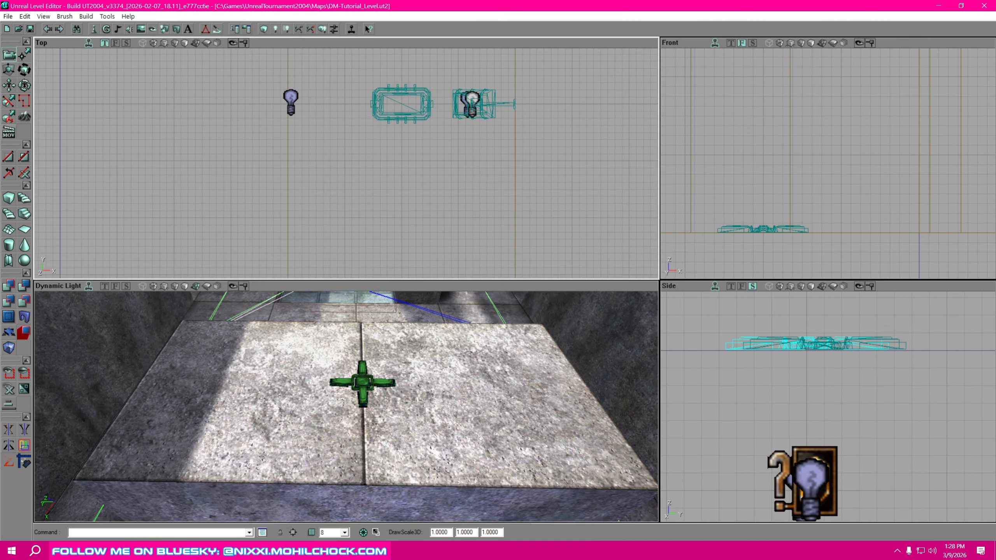
scroll(534, 120, down, 4)
drag(521, 122, 980, 142)
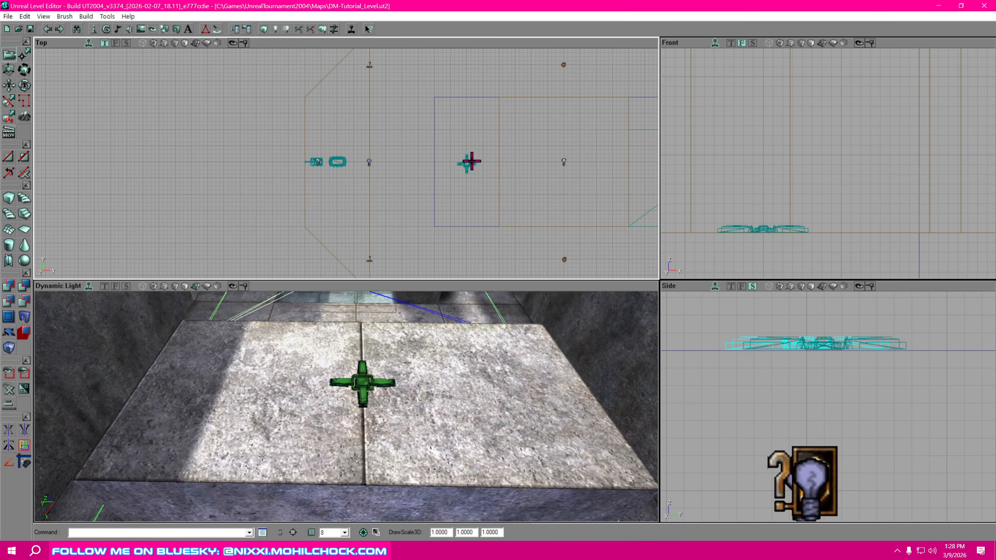
drag(469, 170, 362, 188)
scroll(455, 165, up, 5)
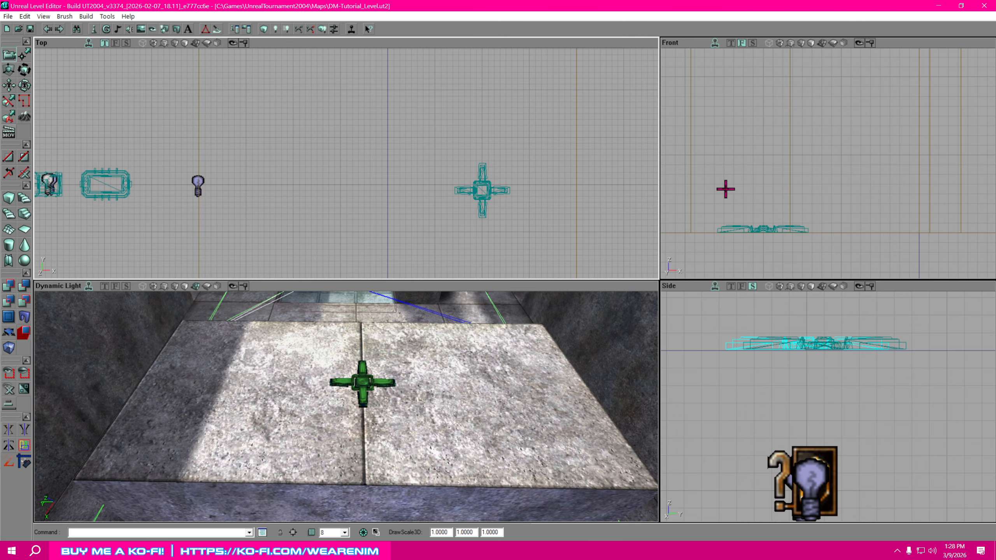
click(898, 348)
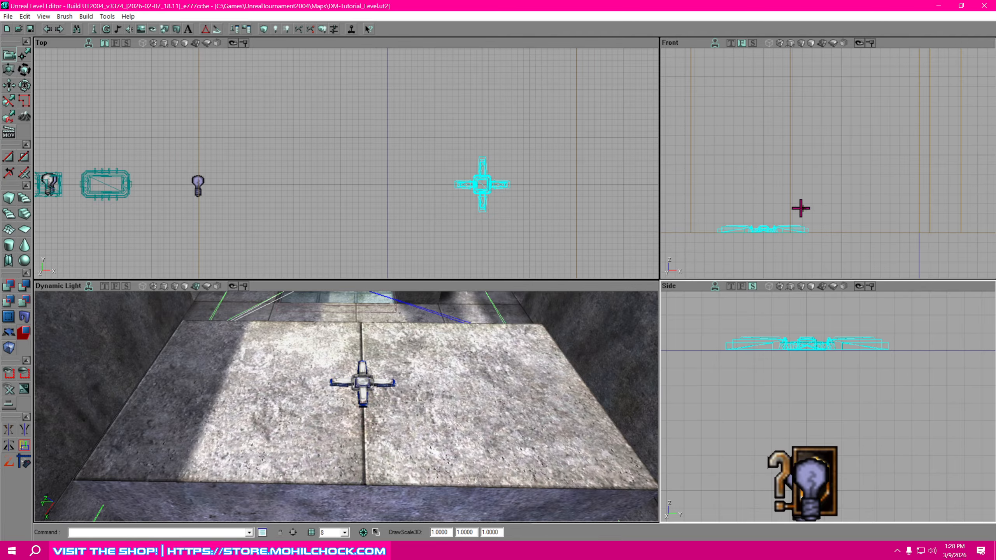
- Move the selected pickup base in the top view to the middle of one half of the block's top surface
drag(530, 221, 236, 235)
drag(655, 277, 433, 158)
click(410, 192)
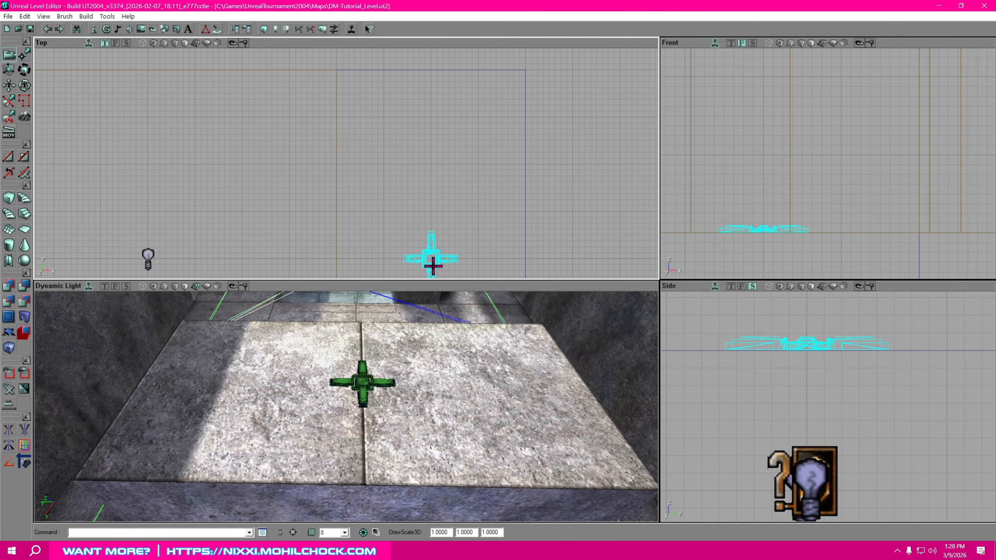
ctrl+drag(433, 266, 434, 172)
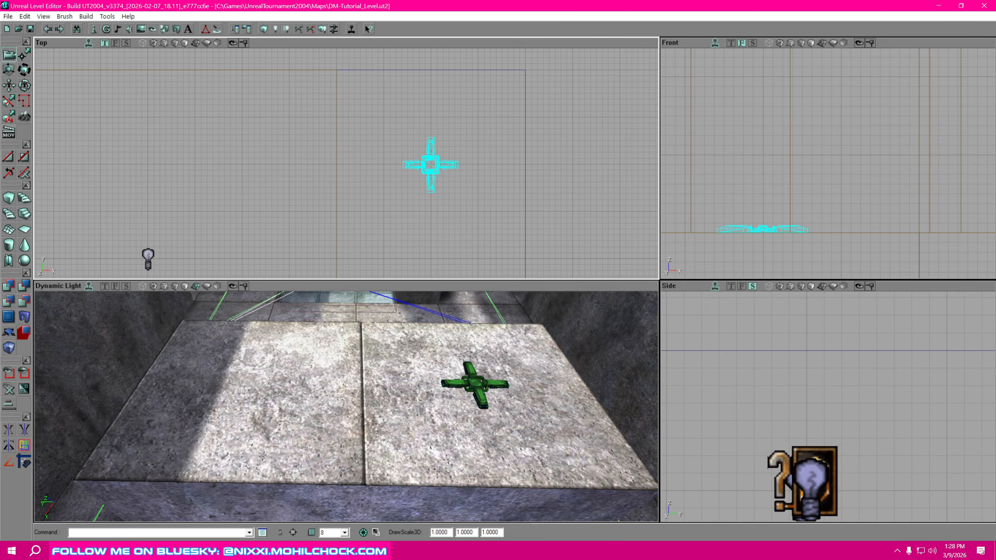
- Add a path node on the other half of the block's top surface and centre it there in the top view
right_drag(476, 463, 452, 465)
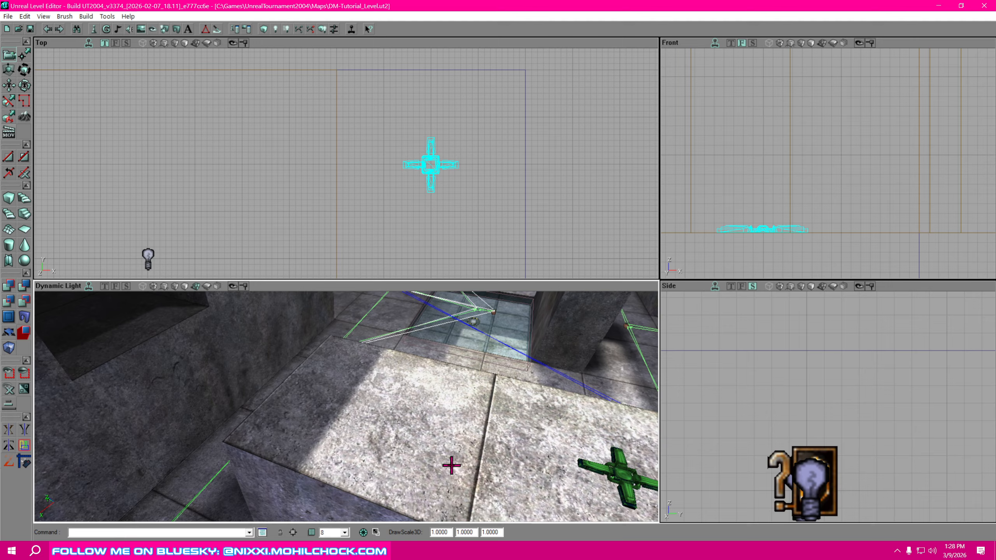
click(383, 419)
right_click(376, 419)
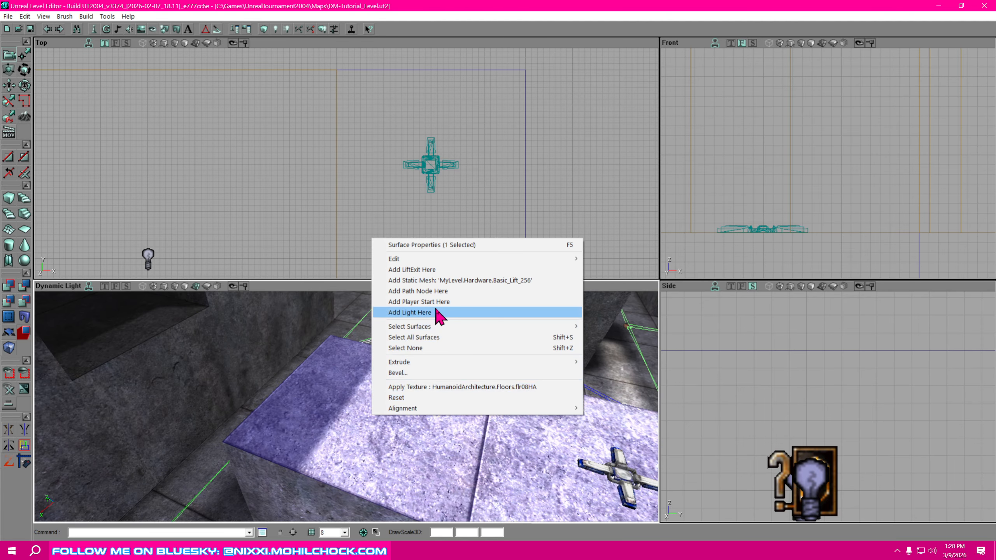
click(438, 291)
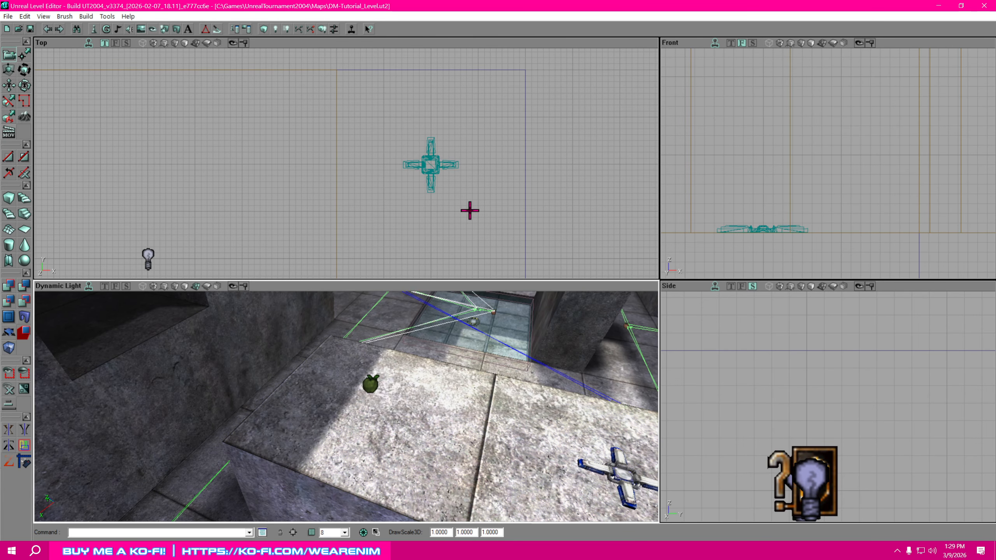
drag(469, 210, 500, 190)
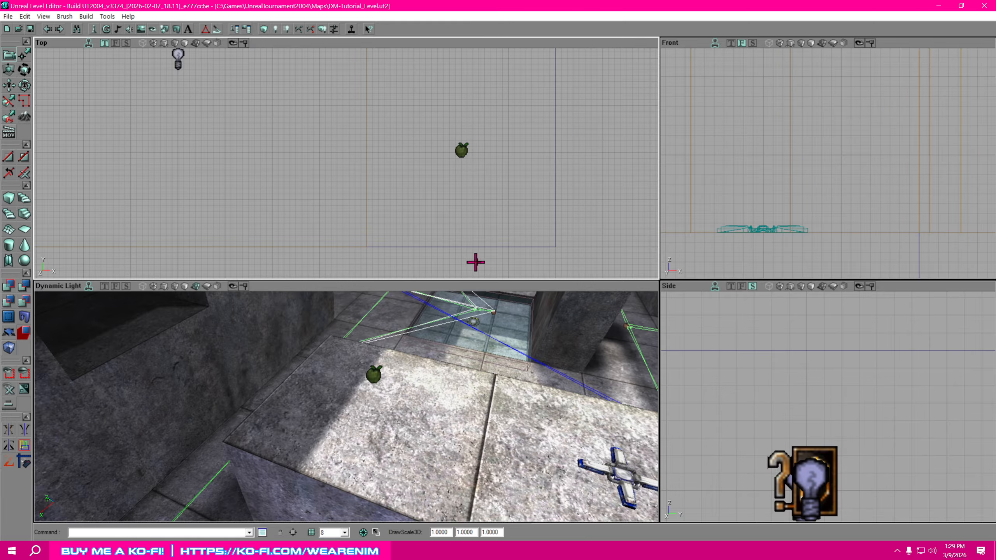
- Add a path node on the floor of each of the two dark passages
drag(461, 369, 382, 298)
right_drag(448, 336, 448, 384)
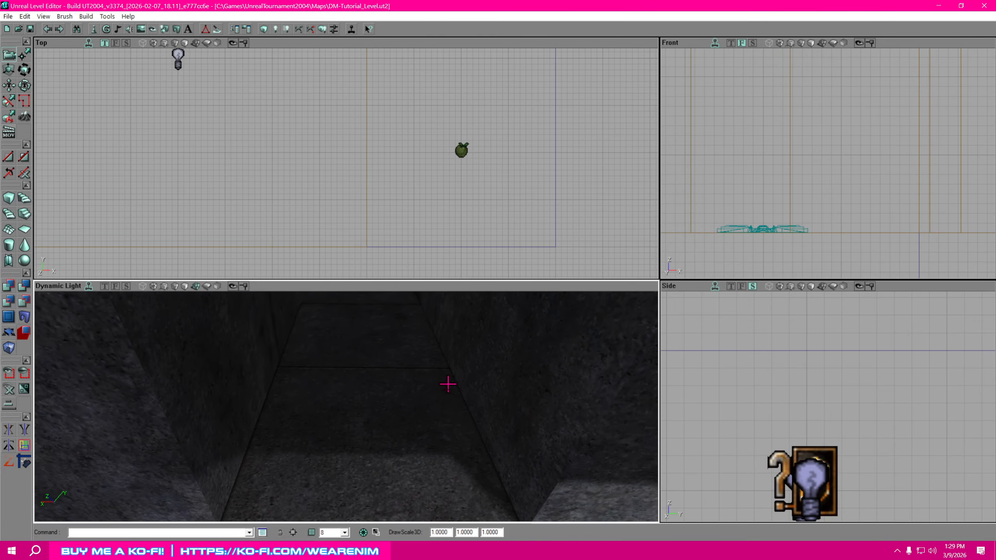
right_click(364, 425)
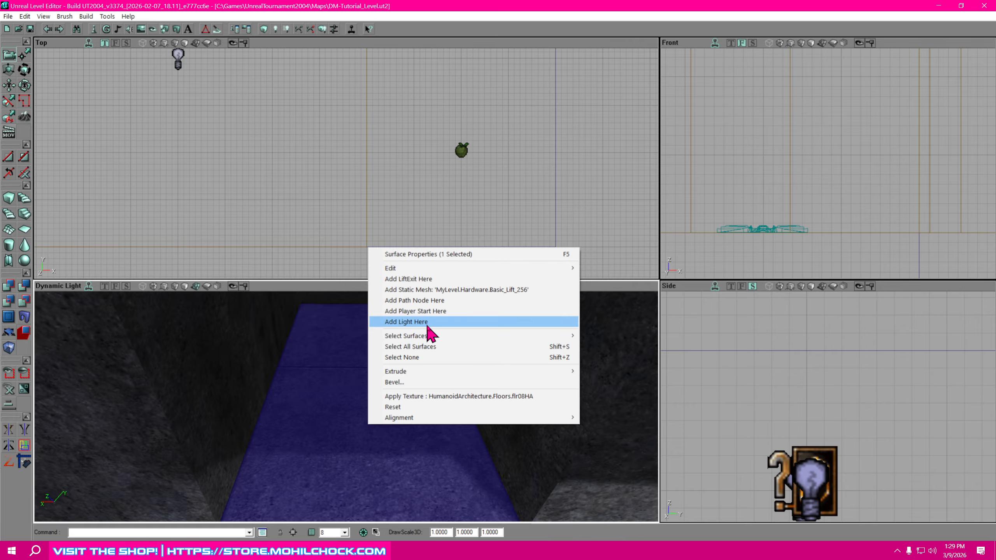
click(434, 300)
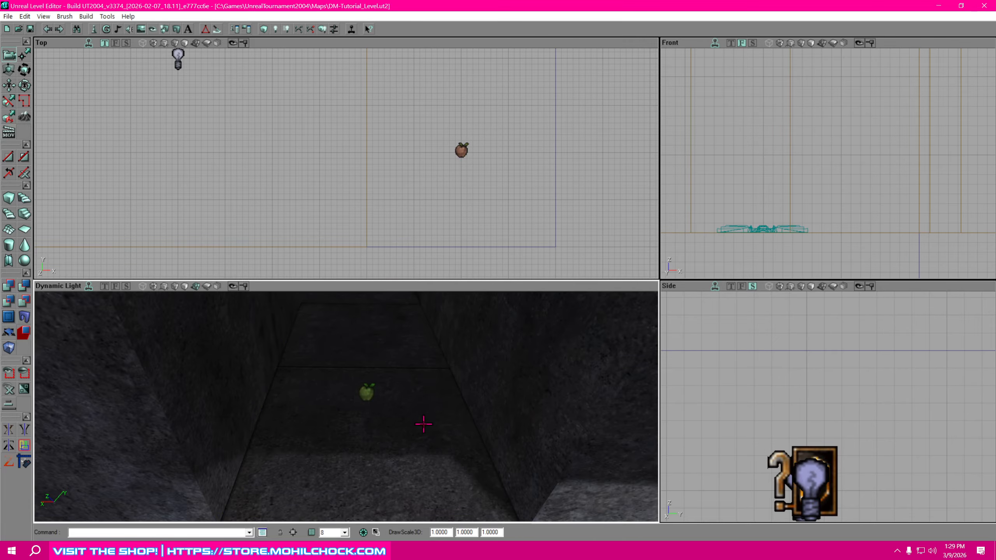
mouse_move(423, 424)
right_down()
mouse_move(448, 397)
mouse_move(412, 382)
mouse_move(521, 412)
mouse_move(423, 412)
mouse_move(510, 400)
mouse_move(556, 416)
mouse_move(479, 392)
mouse_move(439, 408)
mouse_move(418, 428)
mouse_move(417, 443)
right_up()
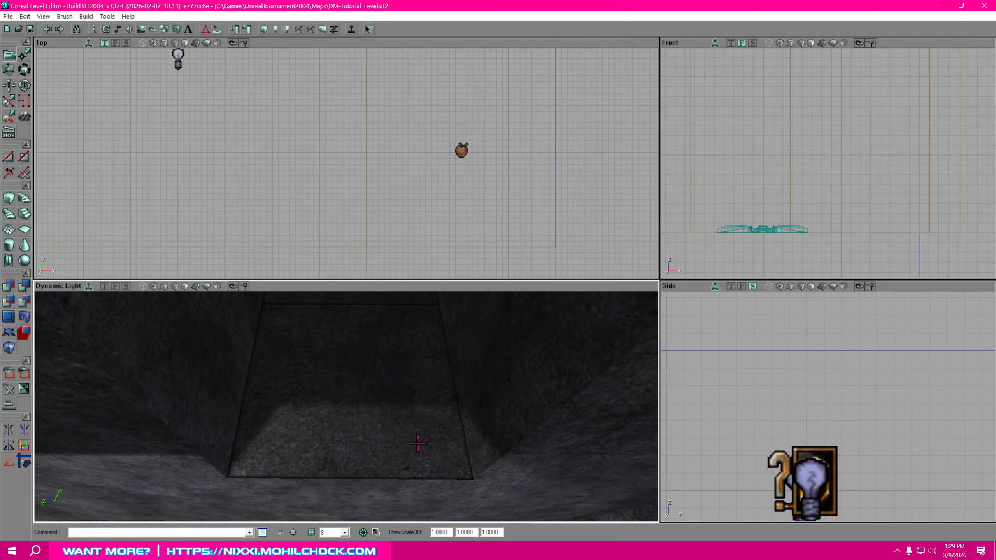
right_click(356, 378)
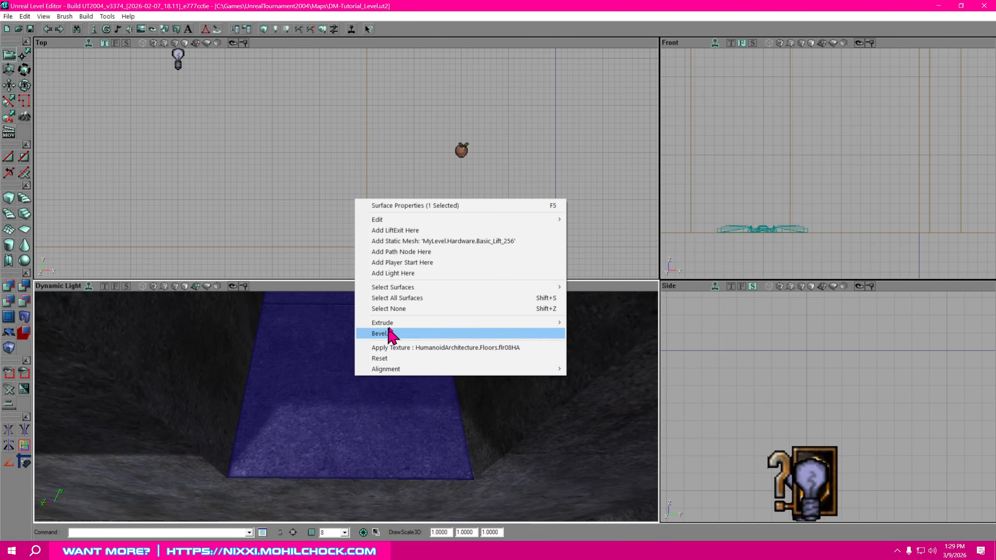
click(415, 251)
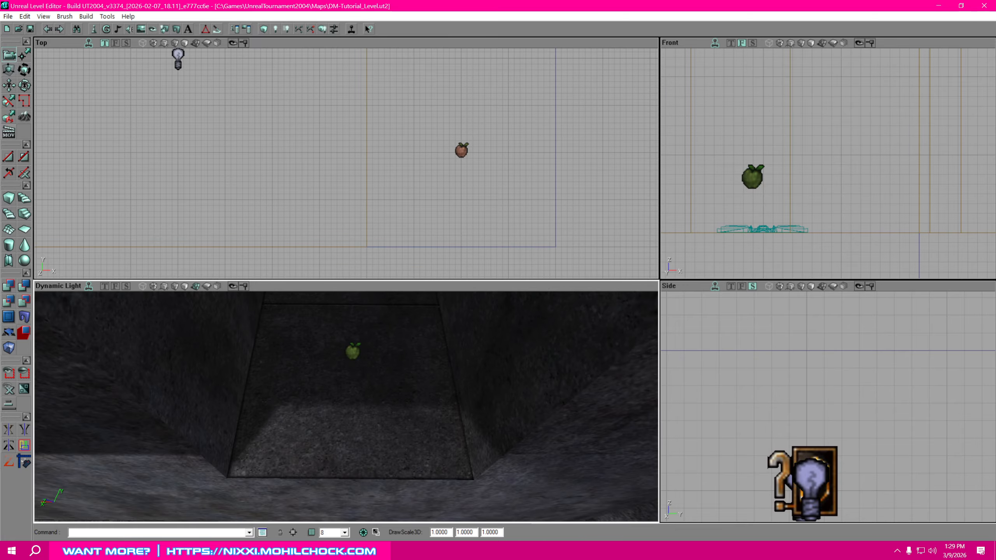
- Add a path node on each side of the tiled platform floor, near the dark openings
drag(353, 353, 337, 314)
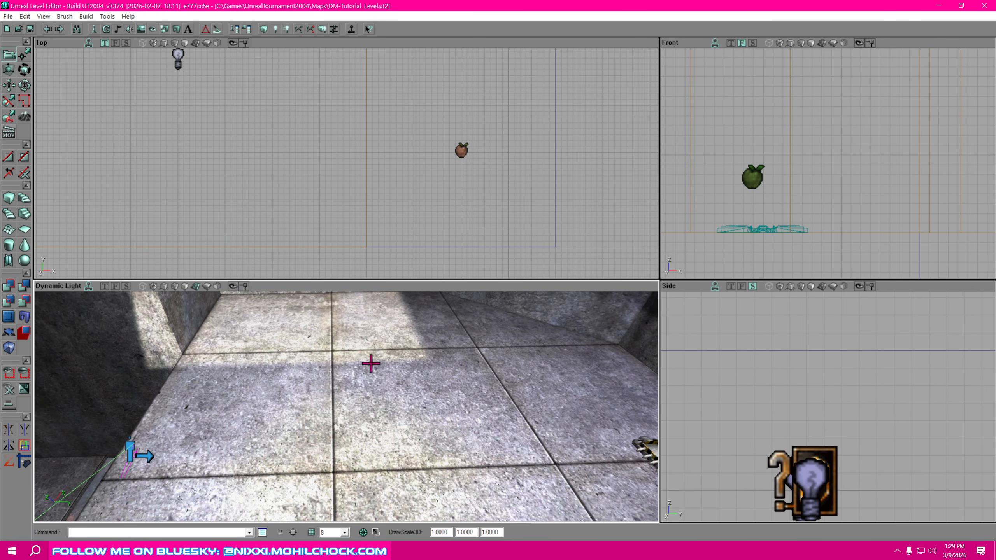
drag(371, 364, 369, 408)
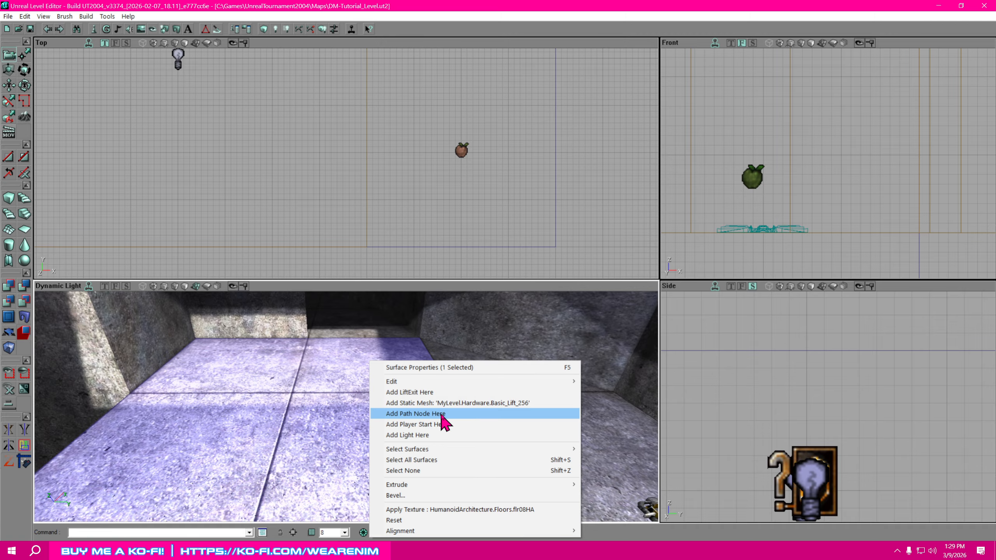
right_drag(368, 407, 415, 388)
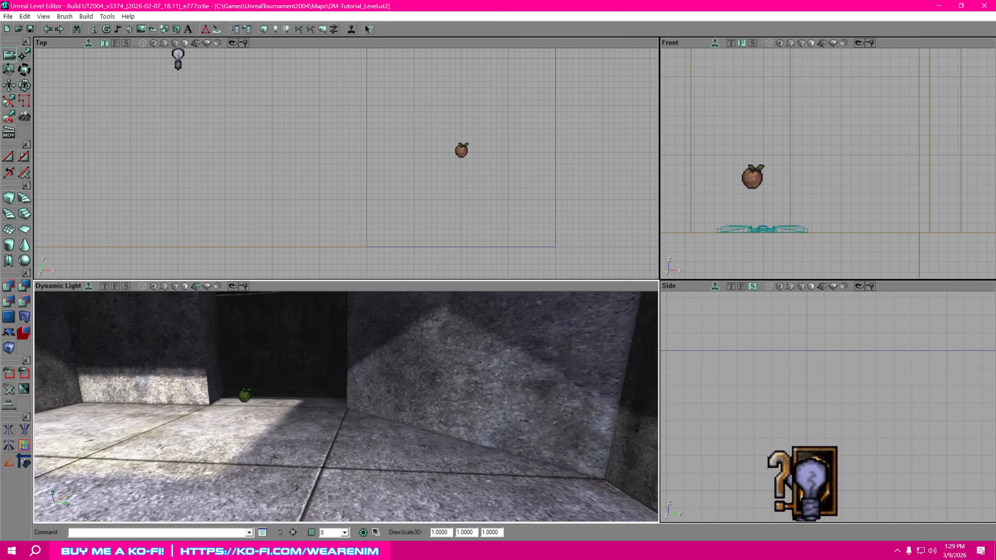
drag(416, 389, 494, 388)
right_drag(346, 407, 298, 431)
drag(298, 431, 251, 443)
right_drag(251, 443, 239, 463)
drag(339, 416, 235, 428)
right_click(342, 400)
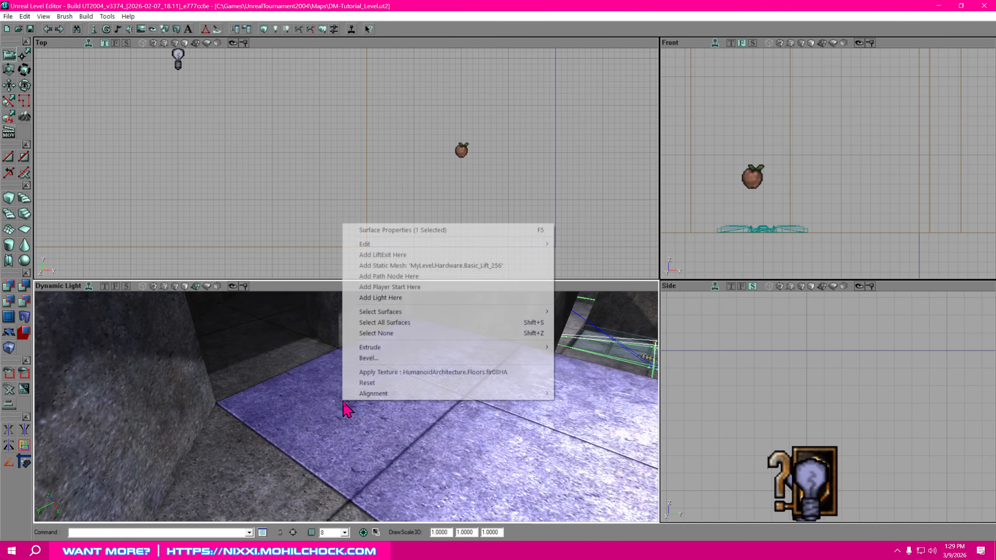
click(416, 276)
- Review the positions of the two platform path nodes in the top view
drag(480, 220, 539, 207)
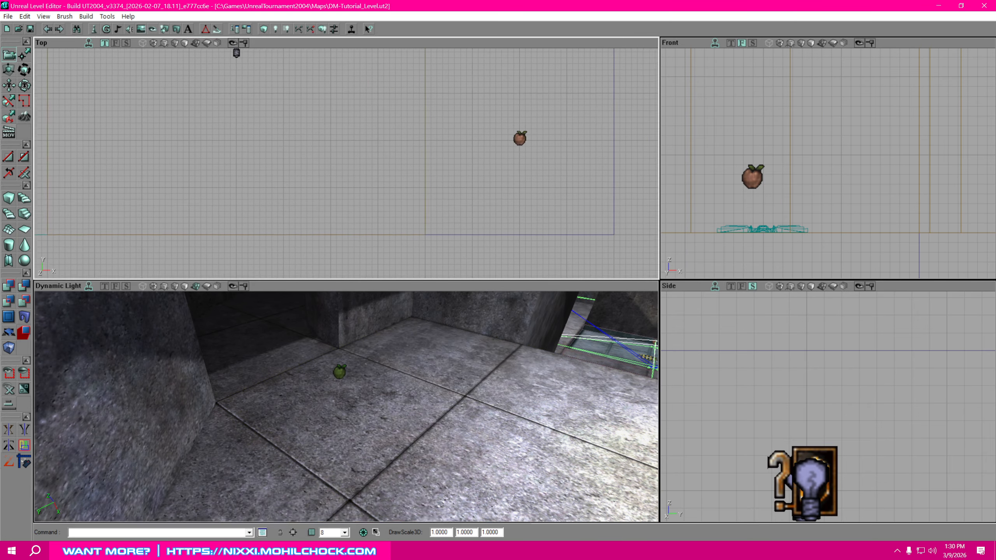
scroll(480, 218, down, 5)
drag(474, 200, 695, 0)
drag(459, 182, 288, 259)
scroll(461, 180, up, 3)
scroll(464, 184, down, 2)
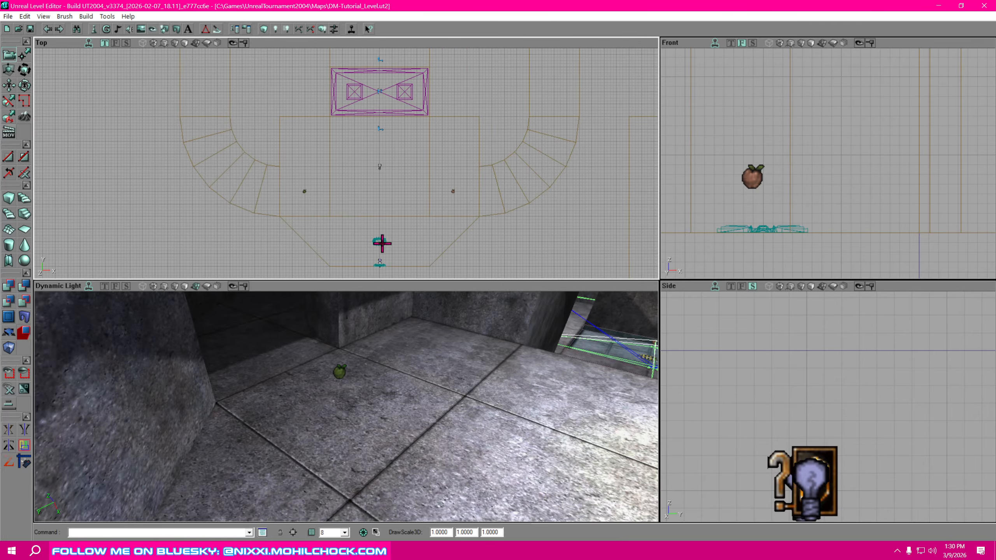
drag(408, 134, 469, 145)
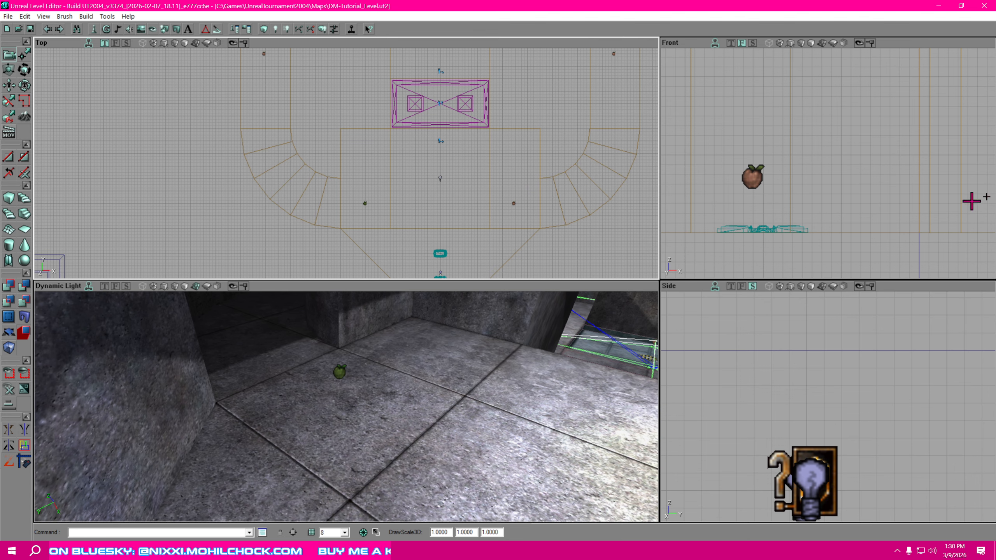
- Choose the MiniHealthPack class under Pickup > TournamentPickUp > TournamentHealth in the actor class browser
drag(995, 109, 802, 60)
click(543, 83)
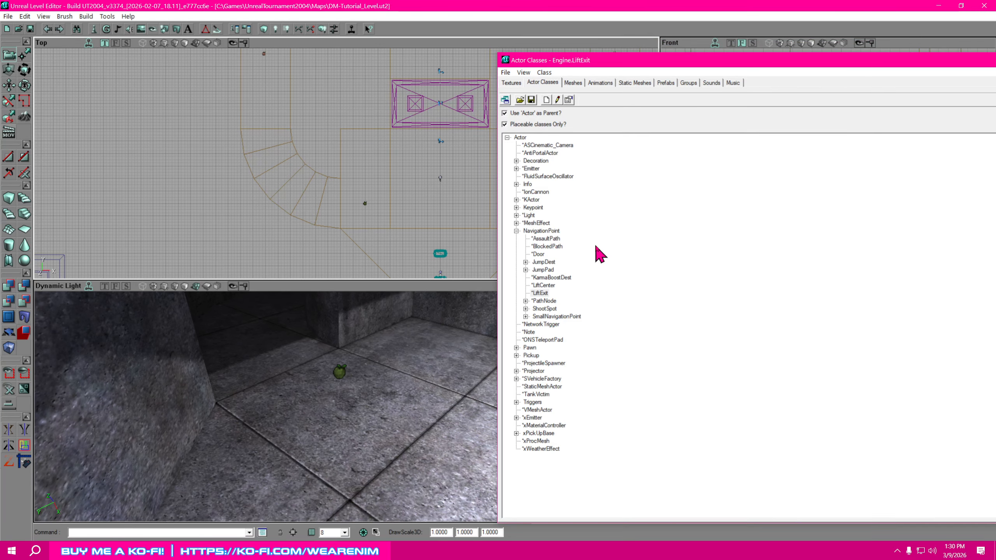
click(516, 231)
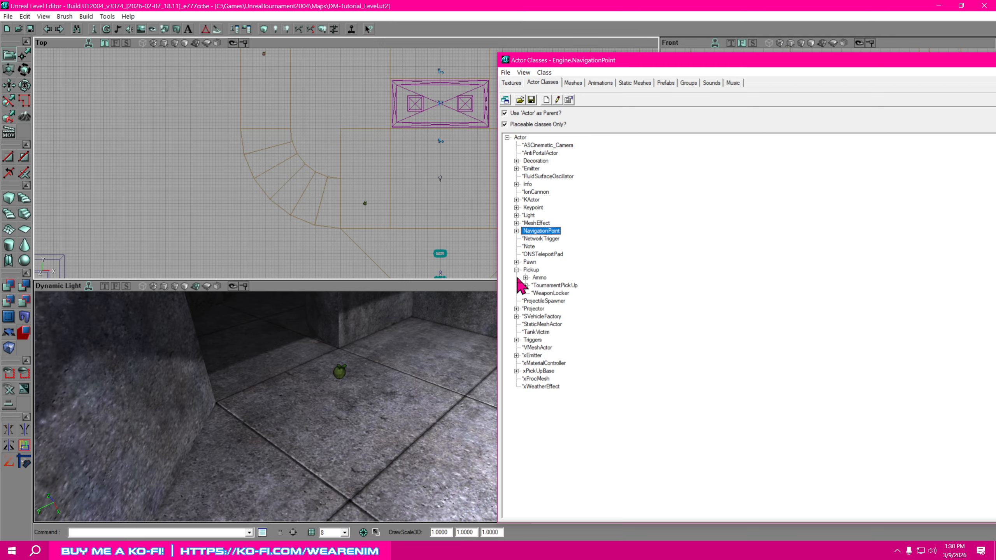
click(526, 285)
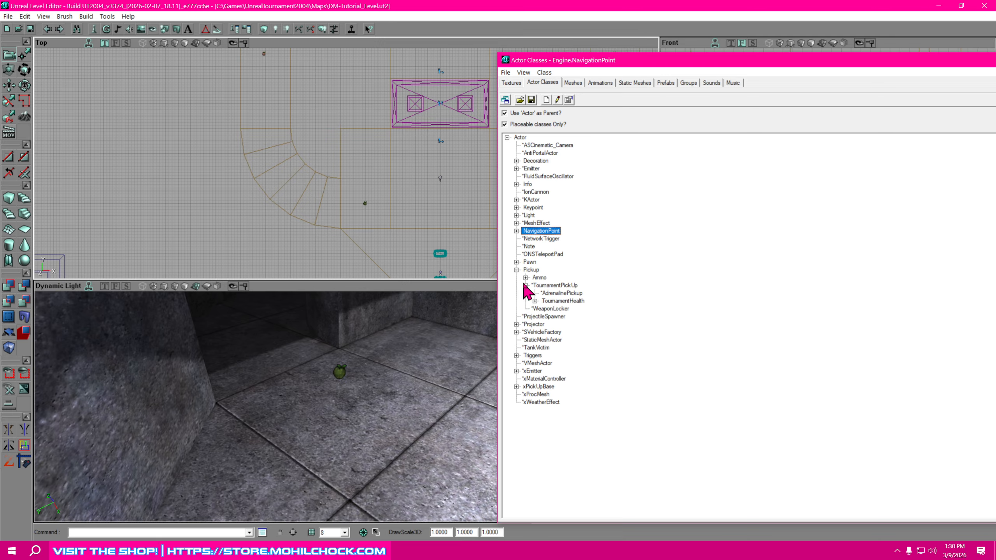
click(535, 302)
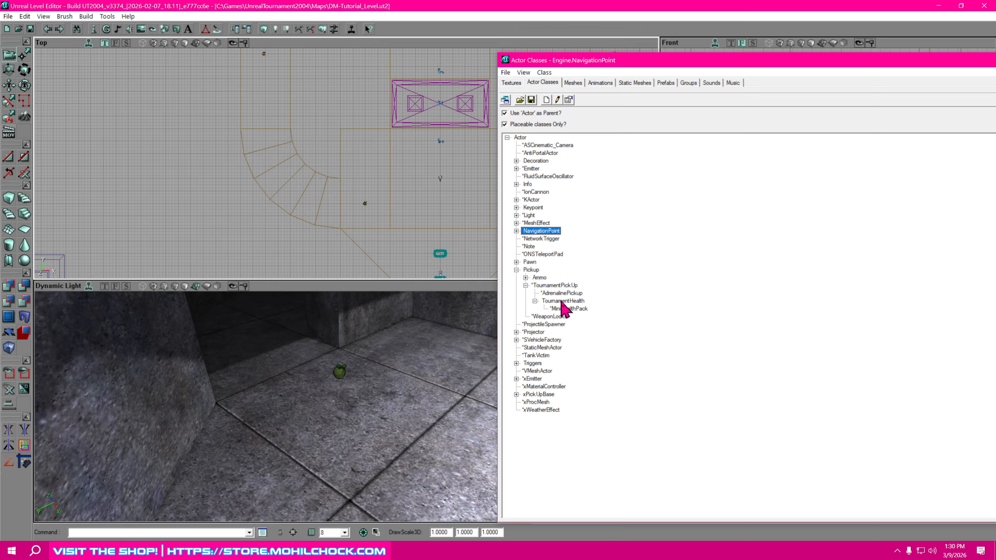
click(577, 310)
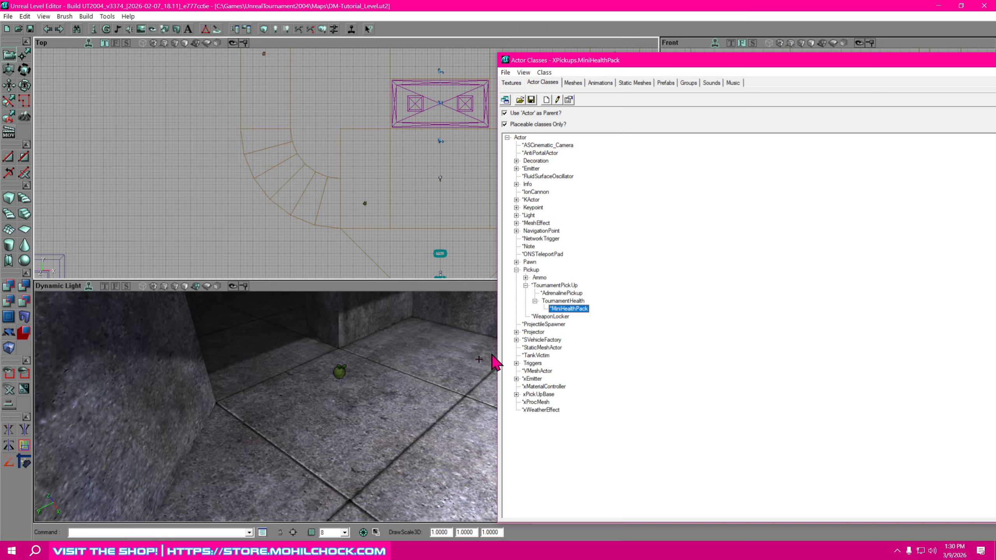
- Add a MiniHealthPack on the dark floor near an existing path node
drag(398, 398, 470, 294)
right_drag(266, 407, 329, 422)
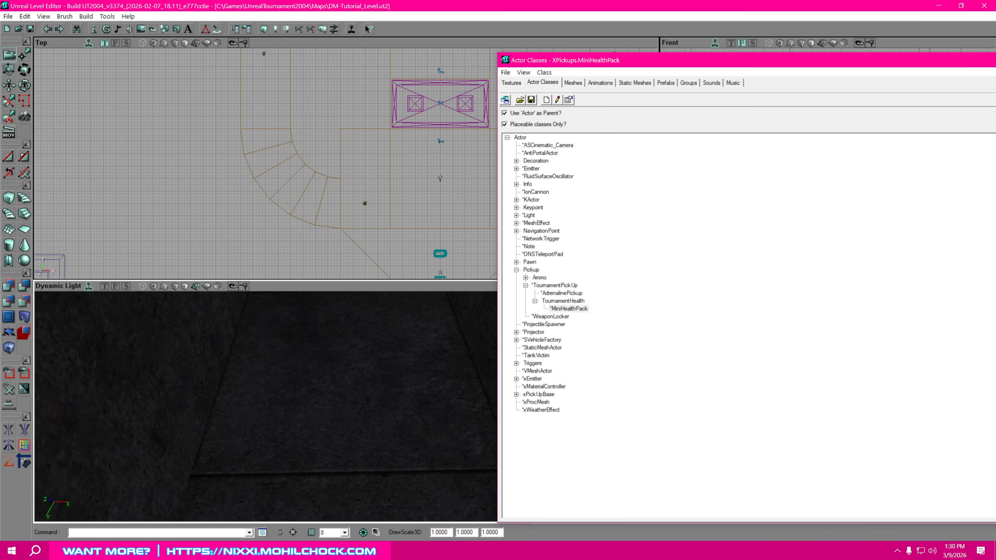
right_click(351, 349)
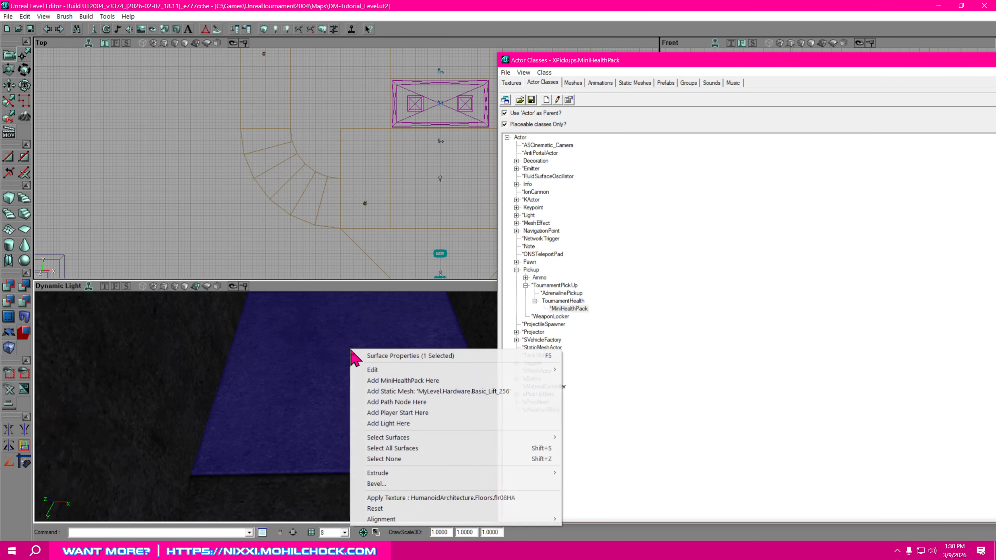
click(412, 380)
mouse_move(411, 380)
right_down()
mouse_move(424, 352)
mouse_move(415, 367)
mouse_move(447, 386)
mouse_move(424, 374)
mouse_move(425, 388)
mouse_move(379, 421)
right_up()
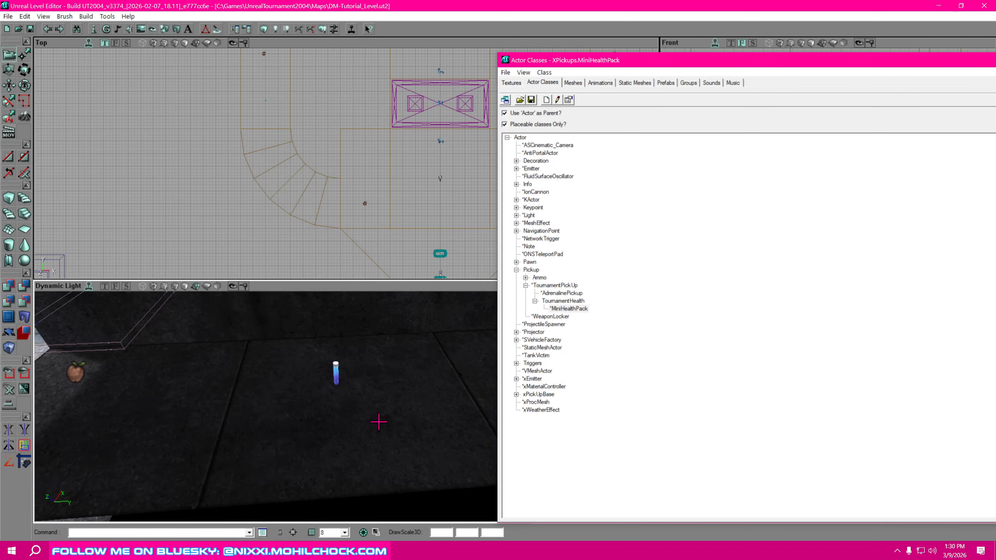
- Select the new MiniHealthPack and centre it across the straight corridor in the top view
drag(745, 60, 995, 49)
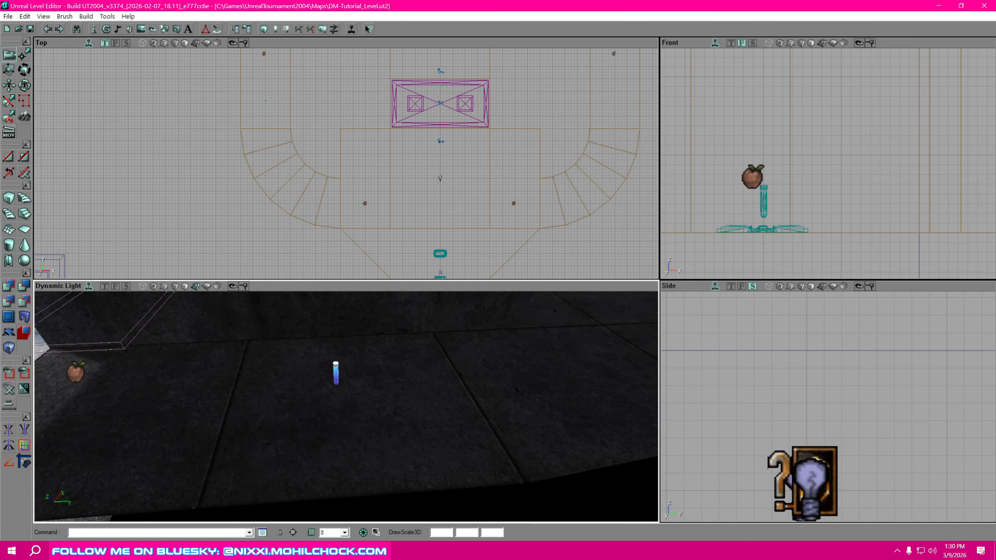
click(336, 370)
right_drag(336, 370, 336, 353)
drag(336, 353, 326, 339)
right_drag(326, 339, 328, 369)
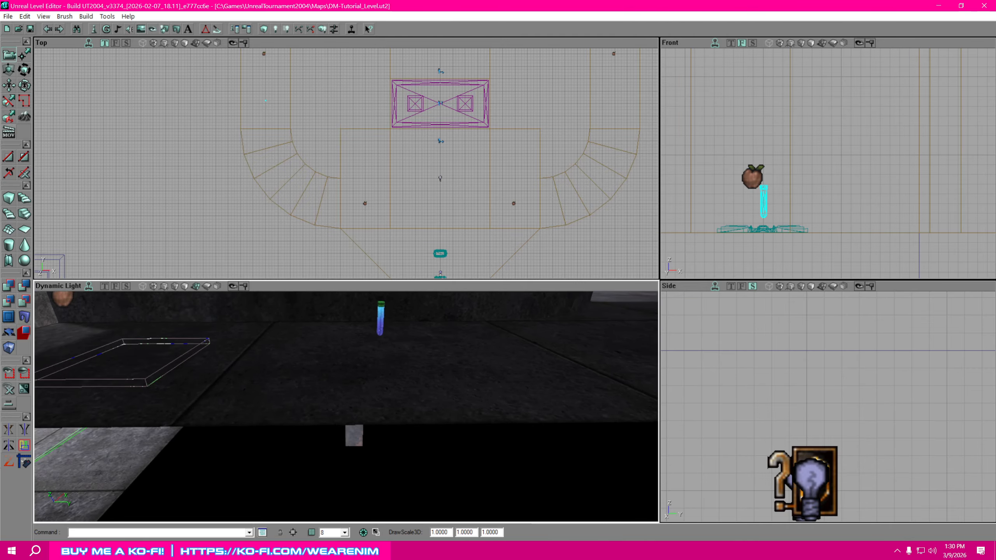
drag(327, 368, 327, 325)
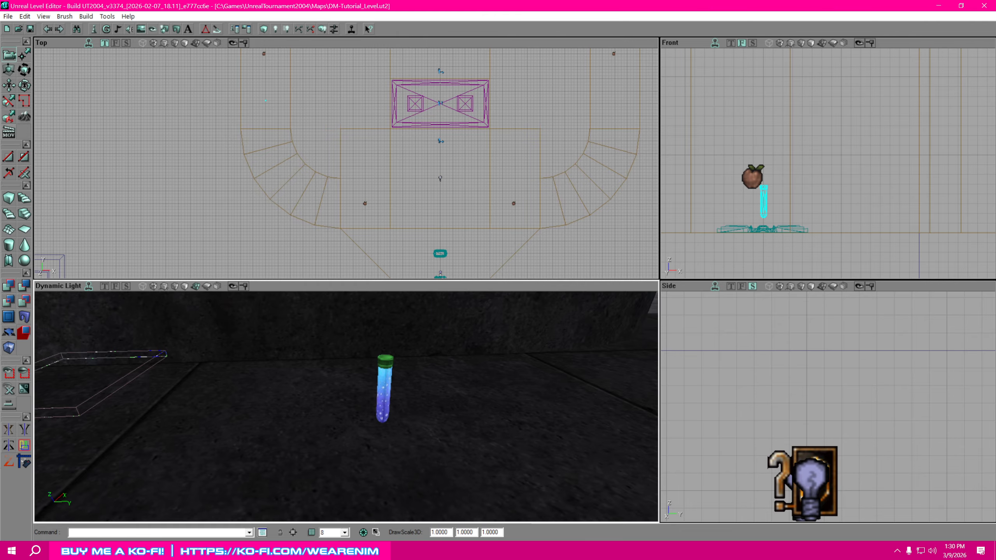
drag(463, 233, 555, 302)
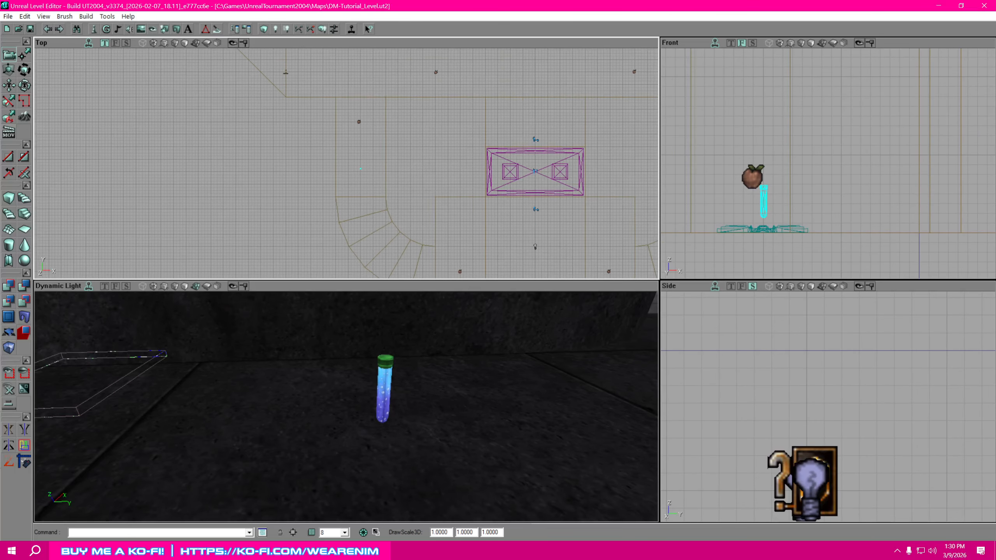
scroll(425, 195, up, 3)
drag(425, 196, 388, 217)
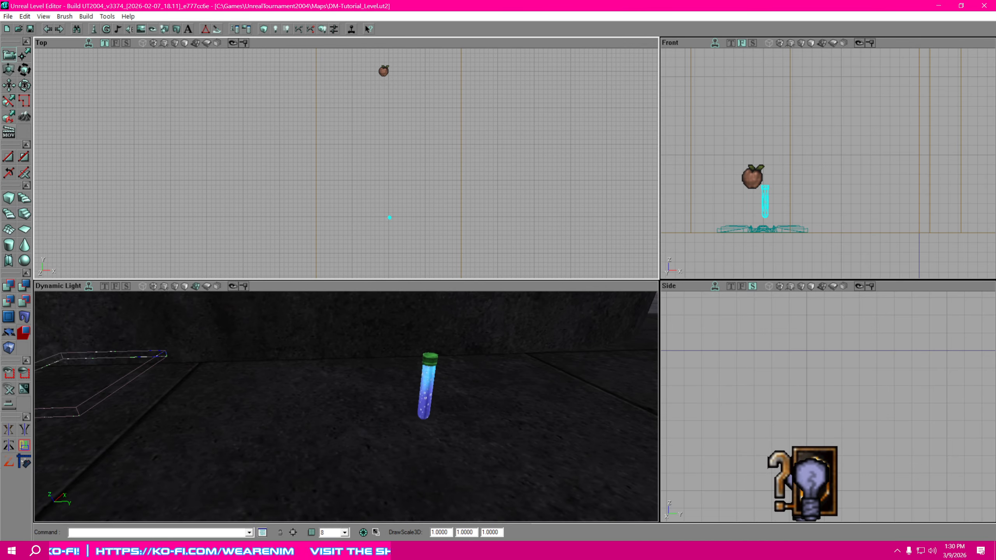
mouse_move(422, 166)
mouse_down()
mouse_move(447, 51)
mouse_move(423, 161)
mouse_move(399, 143)
mouse_up()
- Move the MiniHealthPack along the corridor onto the edge where the curved section begins
scroll(423, 160, down, 3)
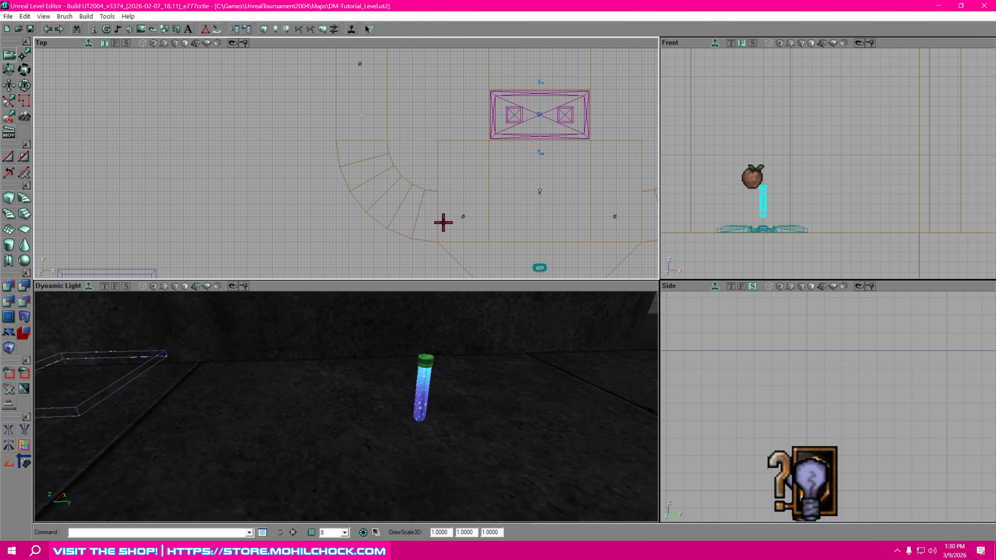
drag(381, 192, 409, 199)
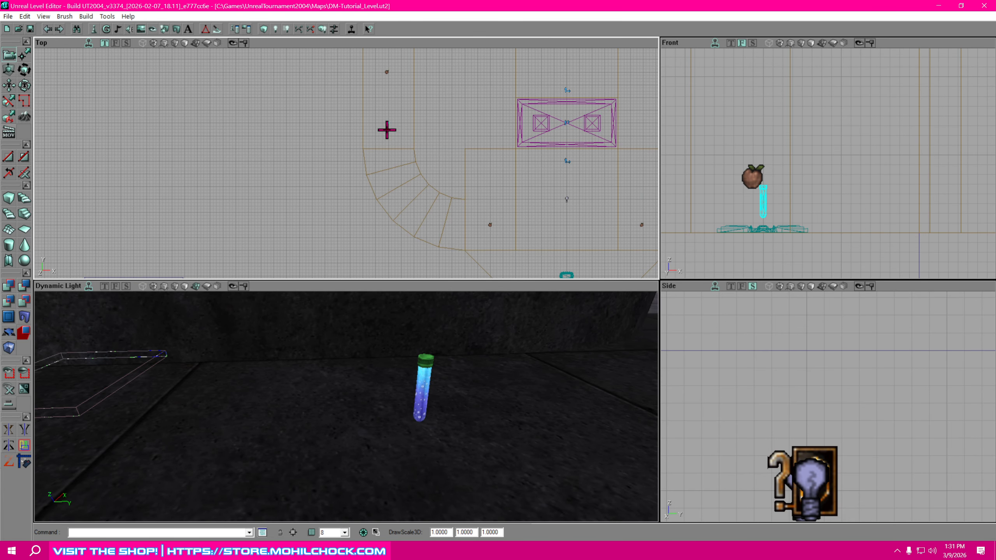
drag(396, 103, 454, 165)
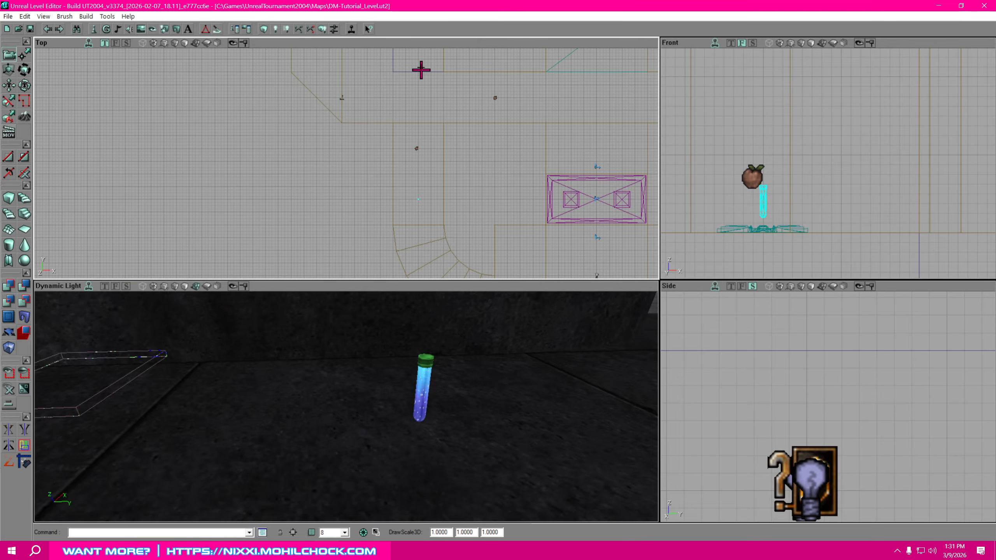
drag(421, 69, 427, 132)
drag(458, 168, 396, 206)
scroll(458, 167, up, 3)
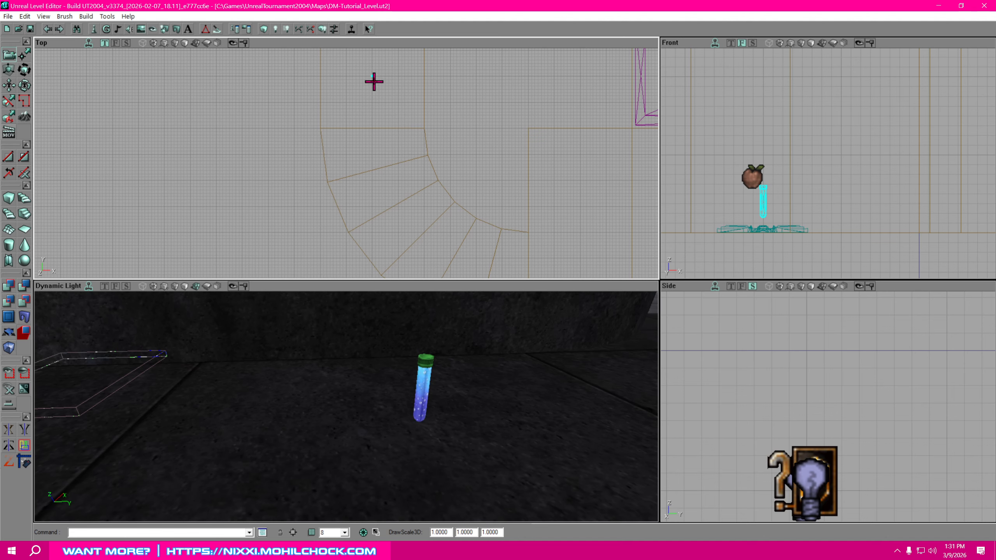
ctrl+drag(372, 77, 371, 128)
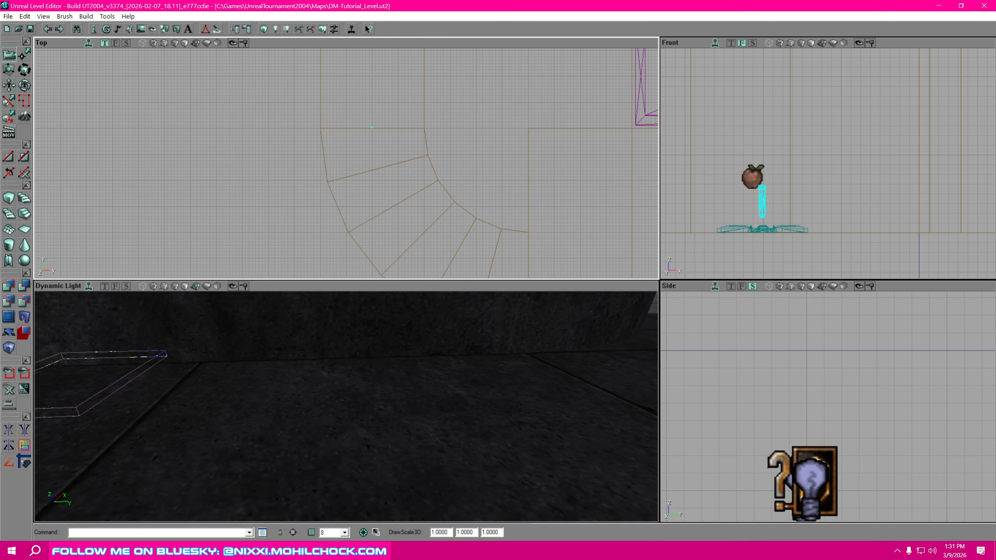
scroll(406, 133, up, 3)
drag(408, 137, 362, 220)
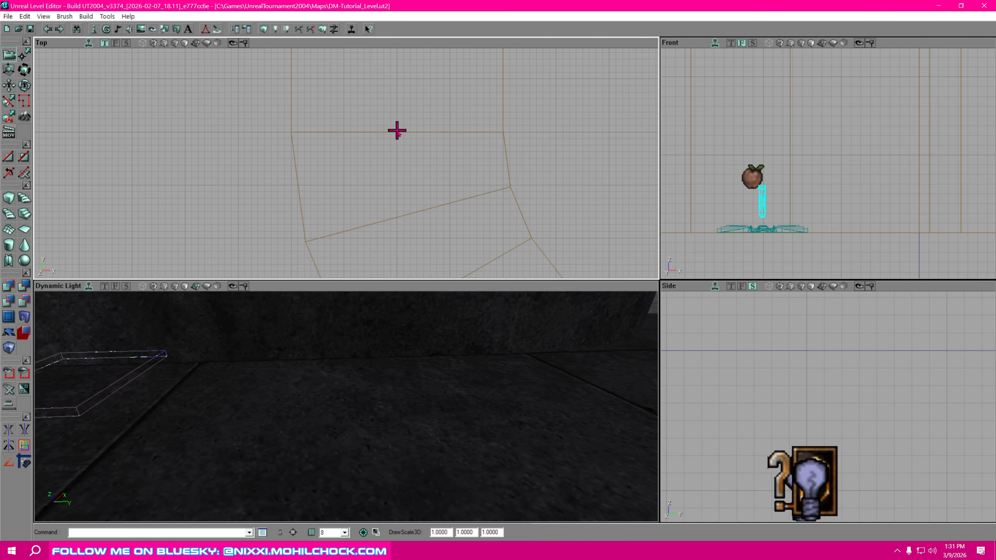
right_click(397, 131)
click(498, 137)
mouse_move(433, 163)
mouse_down()
mouse_move(432, 126)
mouse_move(443, 122)
mouse_move(425, 140)
mouse_up()
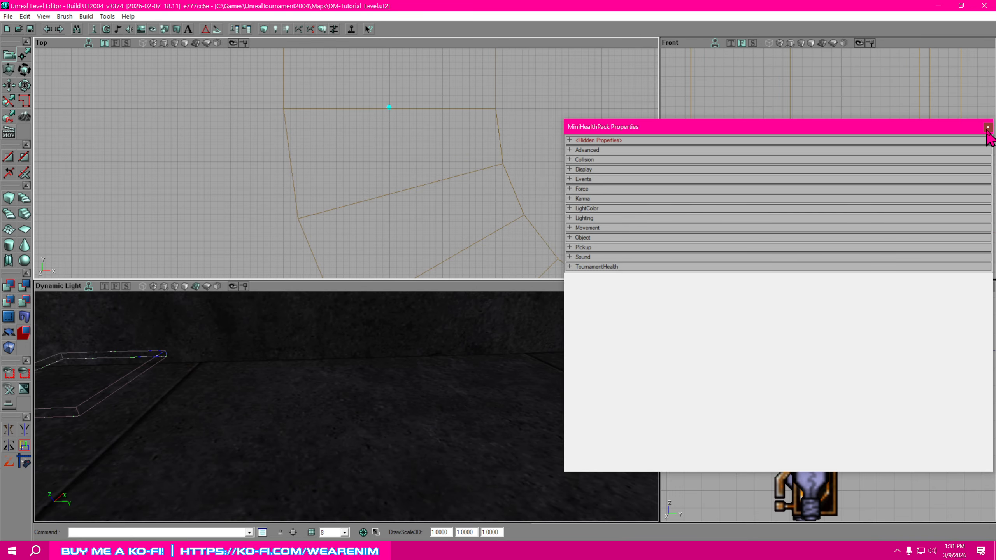
click(987, 128)
- Duplicate the MiniHealthPack and move the copy to the middle of the curve's first inner dividing line
right_click(388, 107)
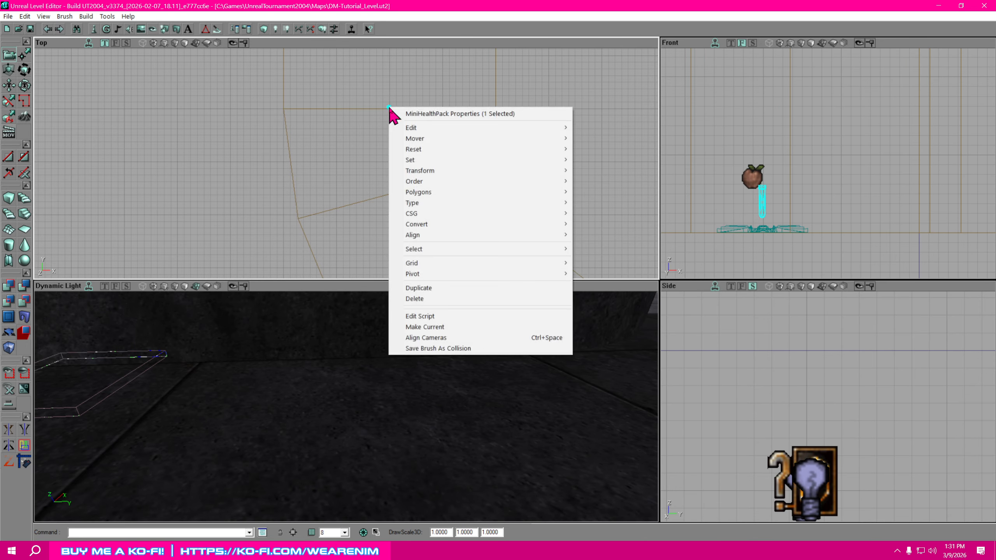
click(426, 289)
drag(415, 222, 429, 167)
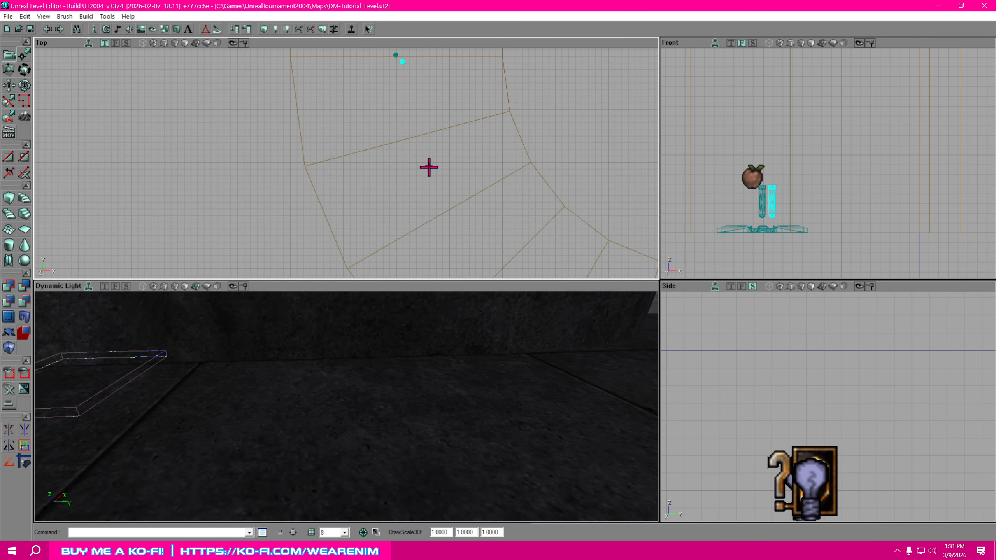
ctrl+drag(406, 75, 412, 152)
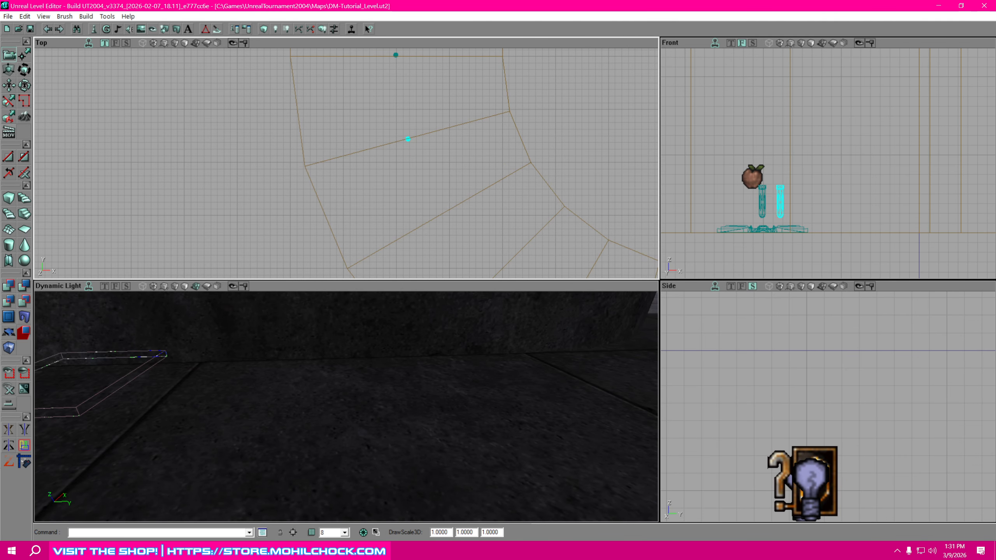
- Duplicate the second MiniHealthPack and place the copy farther along, in the third segment of the curved corridor
right_click(407, 139)
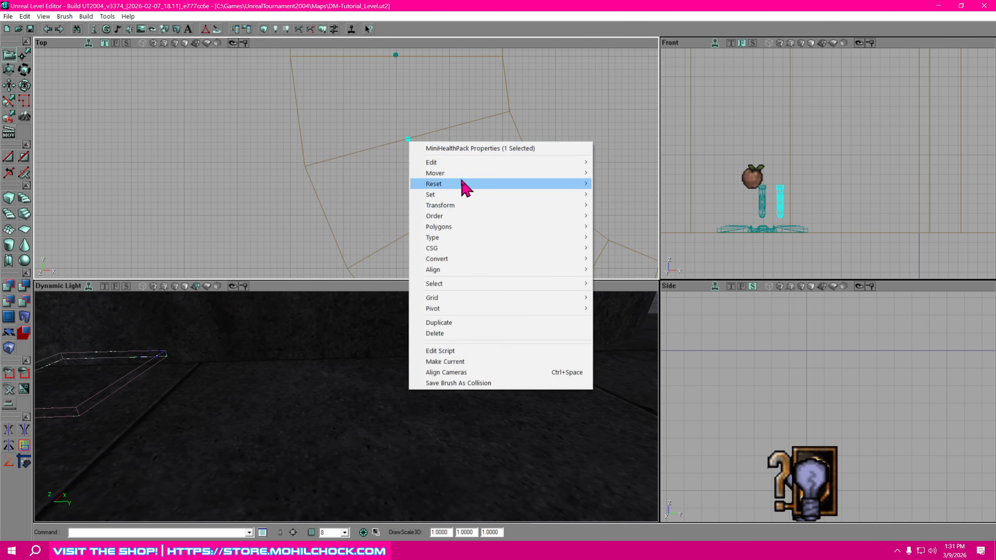
click(472, 329)
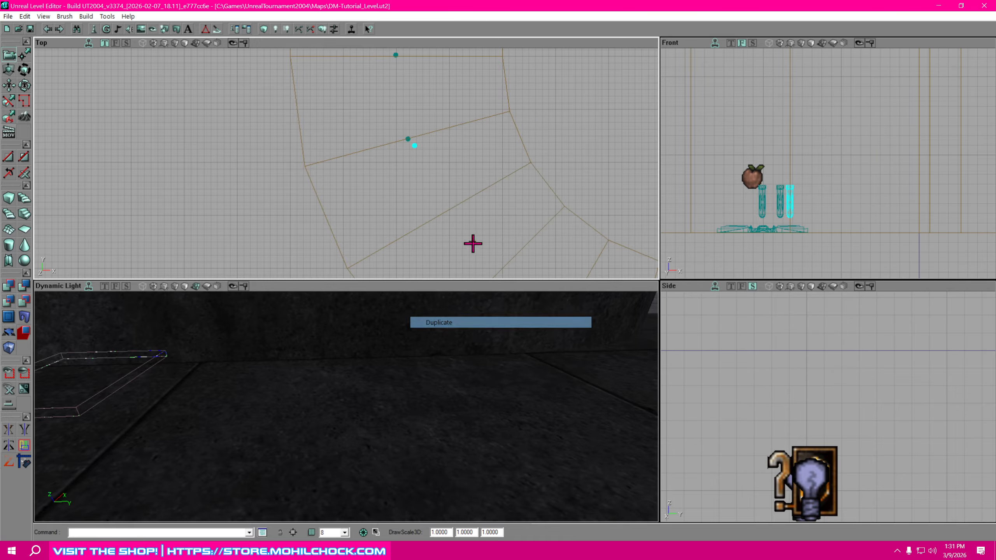
drag(471, 240, 400, 118)
ctrl+drag(357, 74, 412, 167)
drag(419, 114, 301, 96)
scroll(419, 114, down, 3)
scroll(419, 114, down, 2)
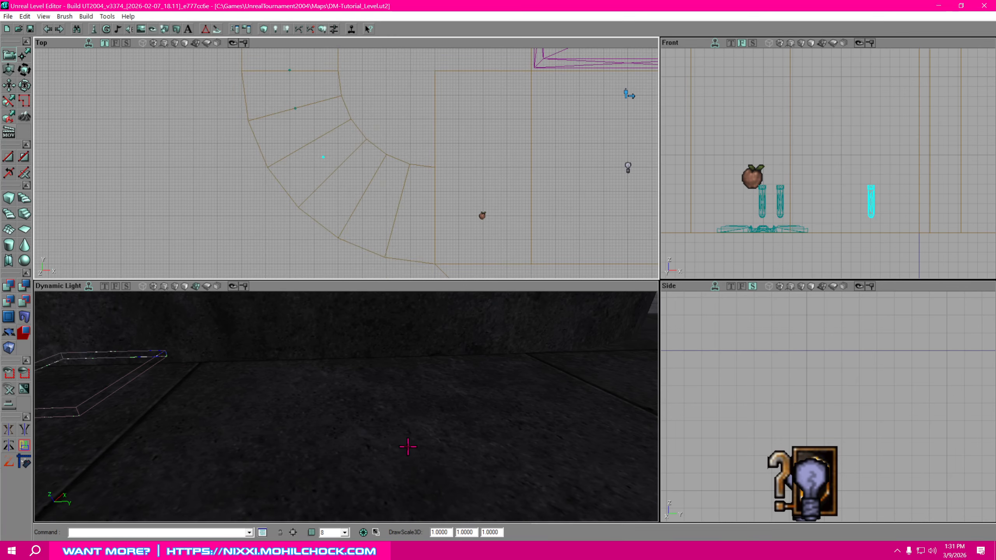
- Examine the spacing of the health packs along the curved floor from above in the 3D view
right_drag(408, 447, 490, 491)
drag(407, 447, 345, 396)
right_drag(345, 396, 298, 463)
drag(298, 463, 400, 431)
right_drag(411, 439, 416, 482)
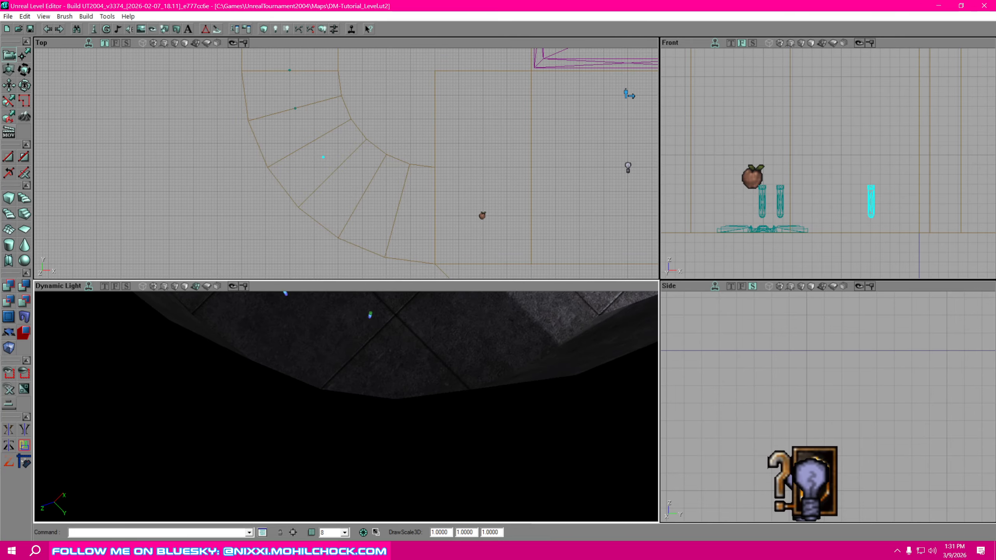
drag(415, 482, 411, 439)
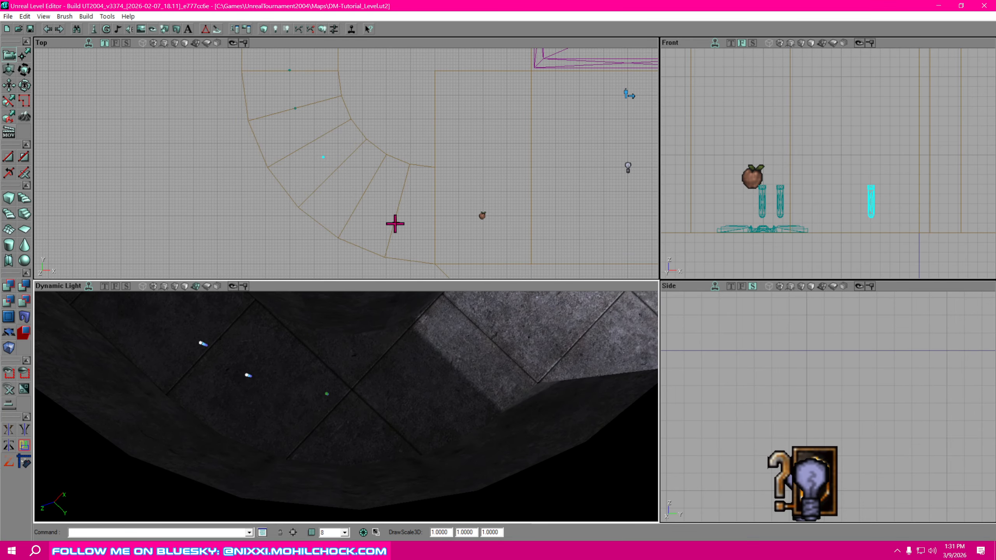
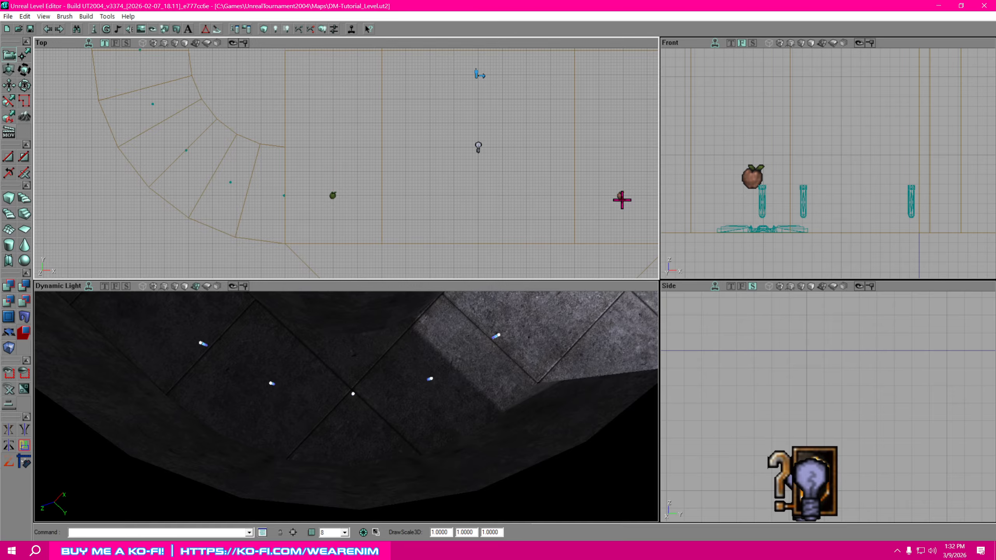
- Move the two selected platform path nodes in line with the last MiniHealthPack at the end of the curve
mouse_move(504, 218)
mouse_down()
mouse_move(447, 265)
mouse_move(452, 255)
mouse_up()
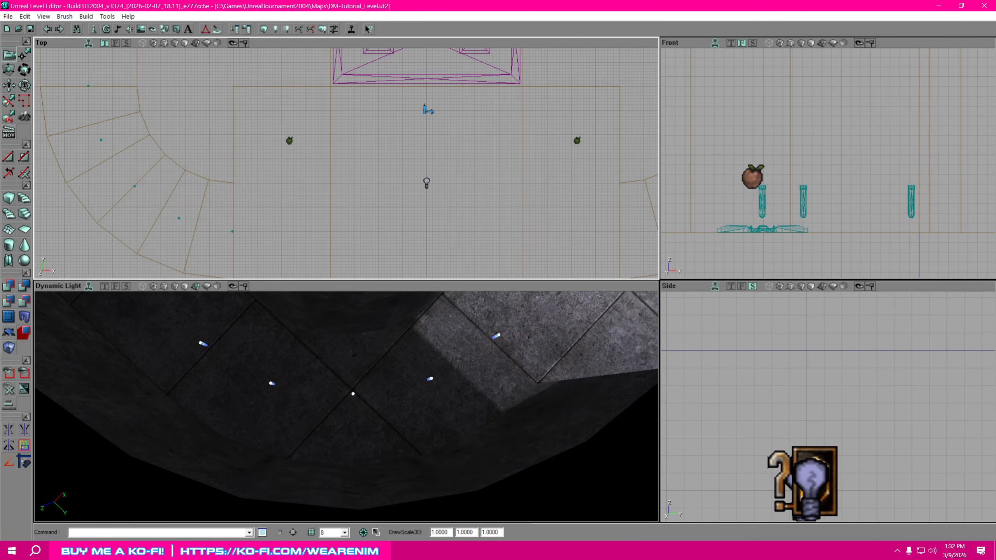
ctrl+drag(285, 134, 280, 197)
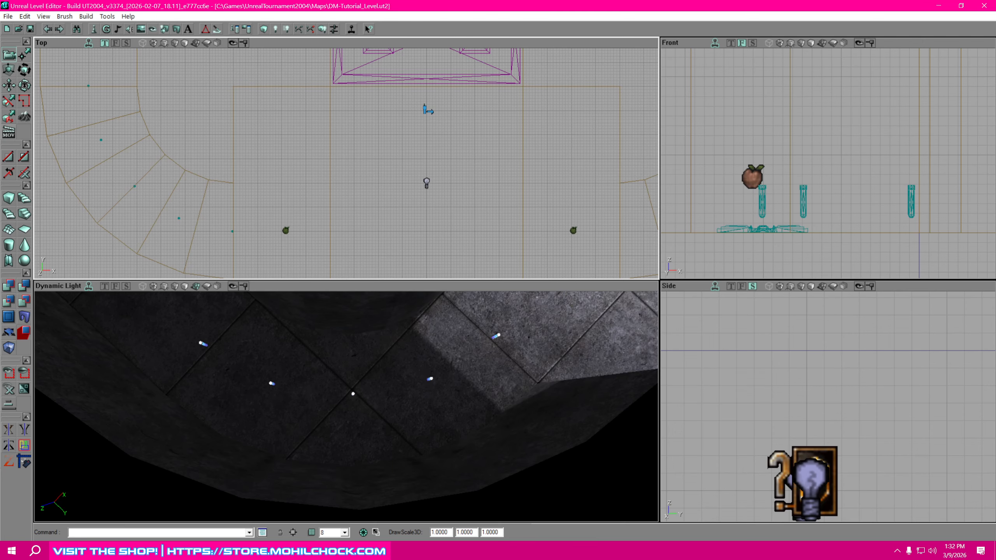
- Examine the row of health packs, the platform and the empty curved corridor opposite in the 3D view
drag(549, 177, 557, 176)
right_drag(394, 301, 380, 275)
drag(394, 301, 386, 333)
drag(432, 459, 412, 459)
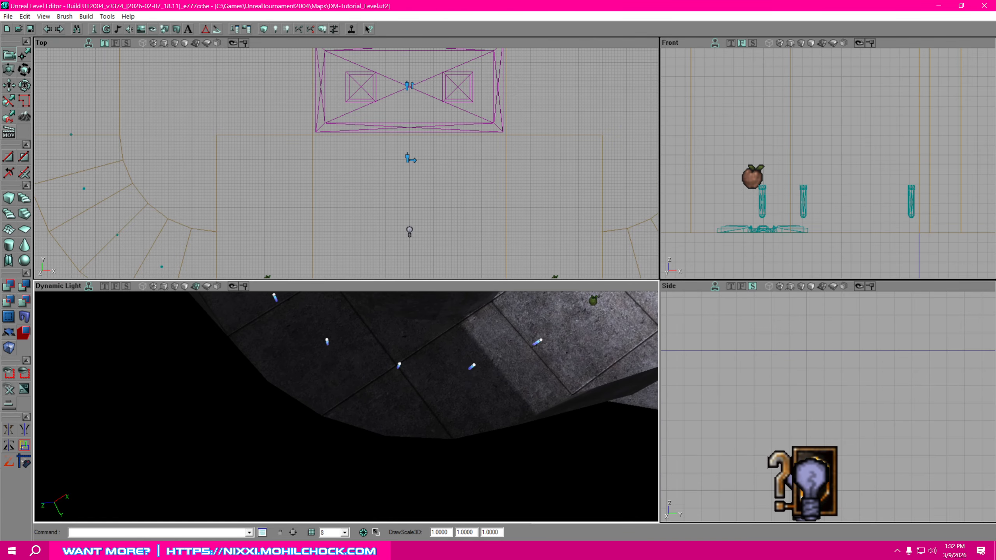
right_drag(412, 459, 412, 436)
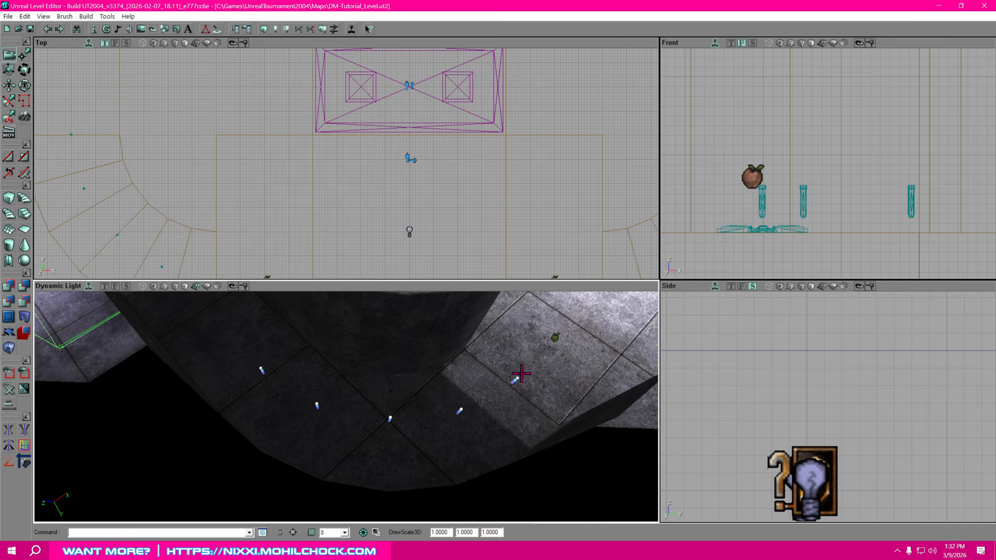
right_drag(521, 373, 502, 373)
drag(502, 374, 529, 374)
right_drag(530, 374, 510, 354)
drag(510, 354, 533, 354)
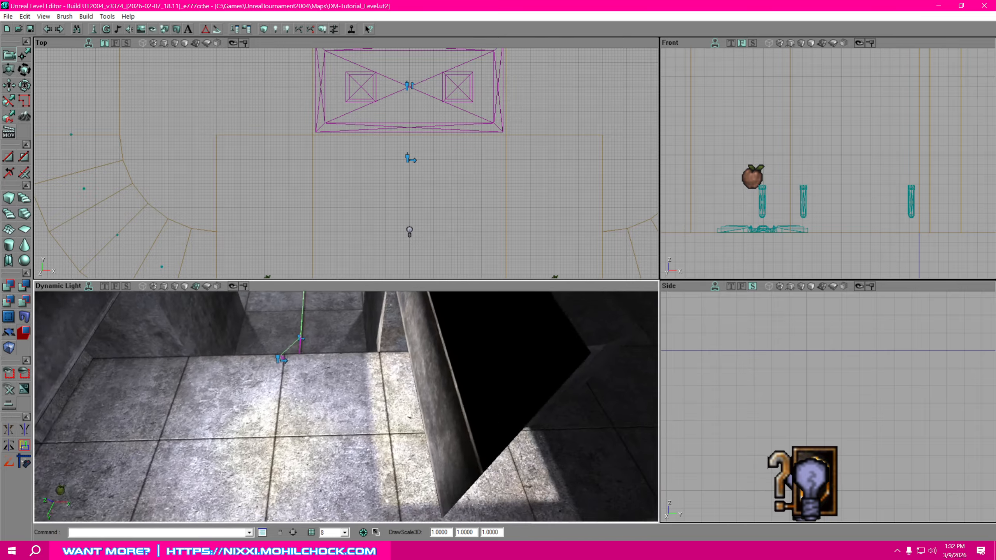
right_drag(534, 354, 561, 384)
drag(560, 385, 556, 404)
right_drag(556, 404, 522, 401)
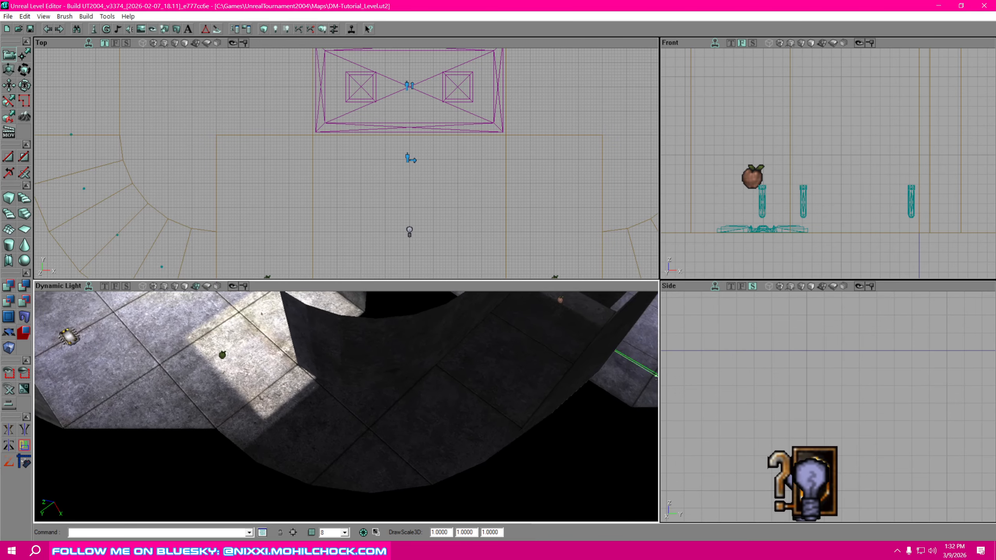
mouse_move(548, 369)
right_down()
mouse_move(529, 365)
mouse_move(533, 389)
mouse_move(548, 358)
right_up()
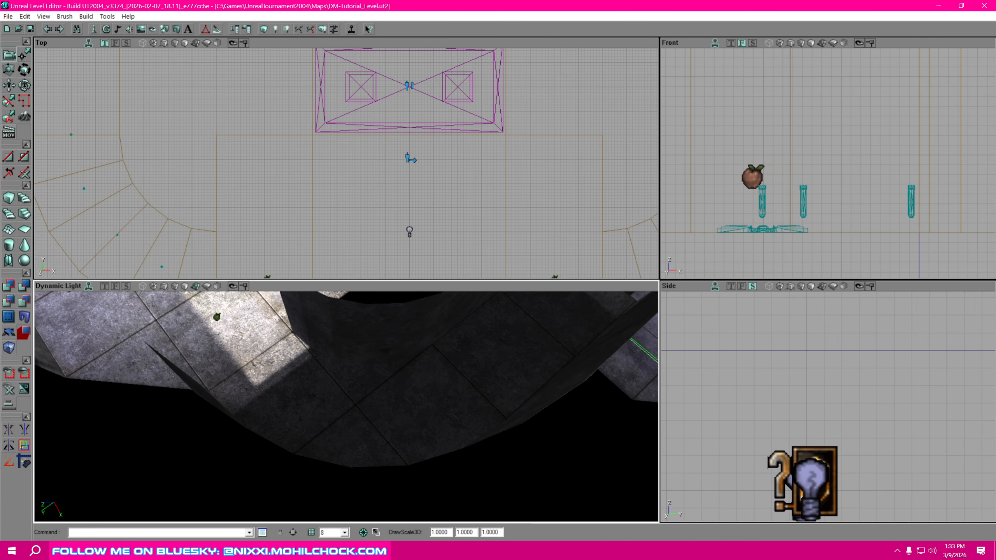
- Choose the AdrenalinePickup class and add one in the opposite curved corridor, placed on the edge where the curve begins
drag(995, 109, 986, 56)
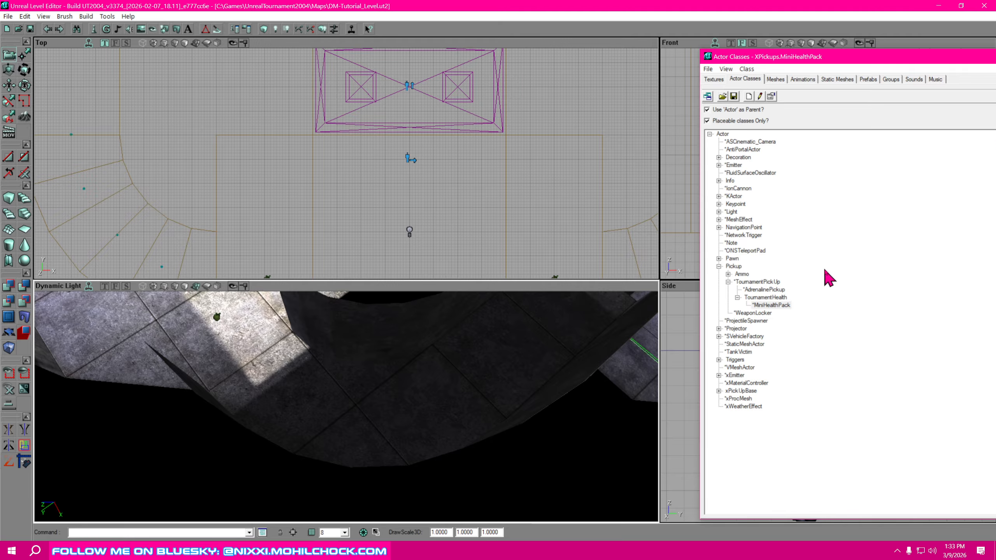
click(768, 290)
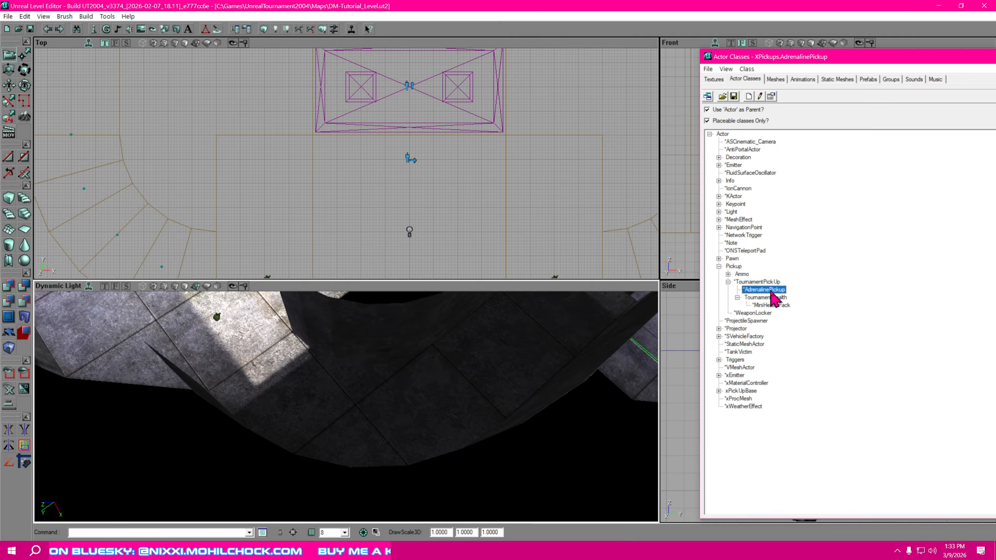
mouse_move(346, 407)
right_down()
mouse_move(396, 404)
mouse_move(372, 388)
mouse_move(302, 428)
mouse_move(349, 420)
right_up()
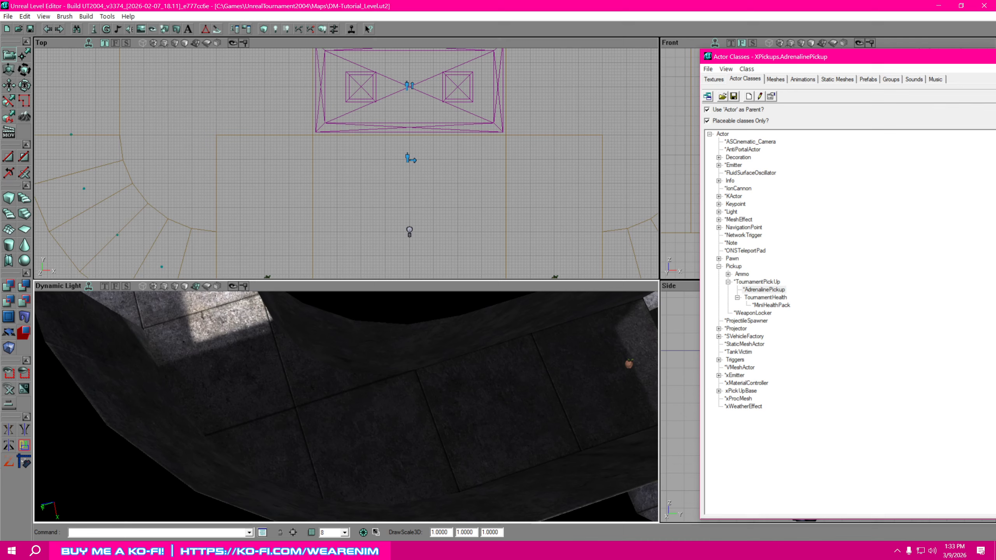
right_click(437, 430)
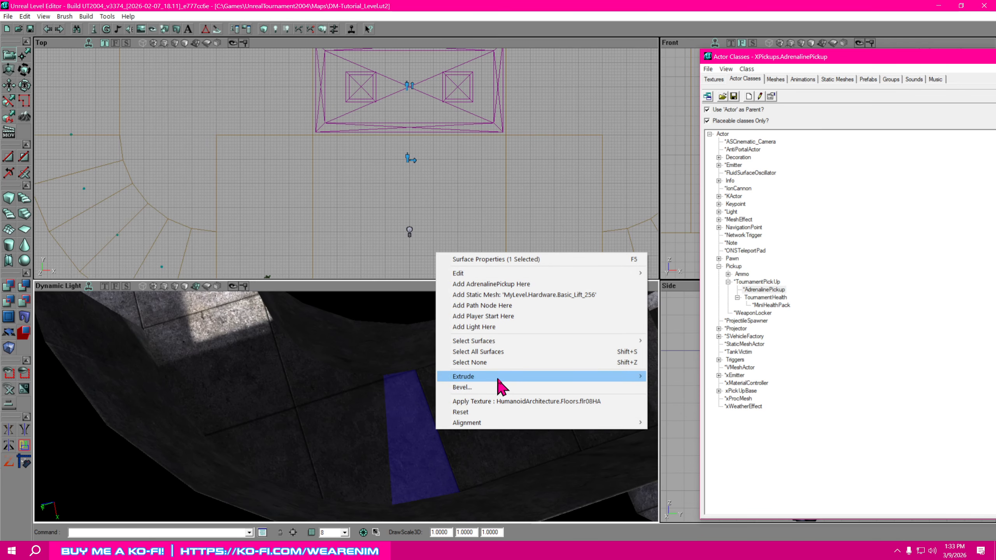
click(509, 284)
right_drag(347, 406, 447, 388)
right_drag(488, 417, 525, 371)
right_drag(342, 128, 574, 175)
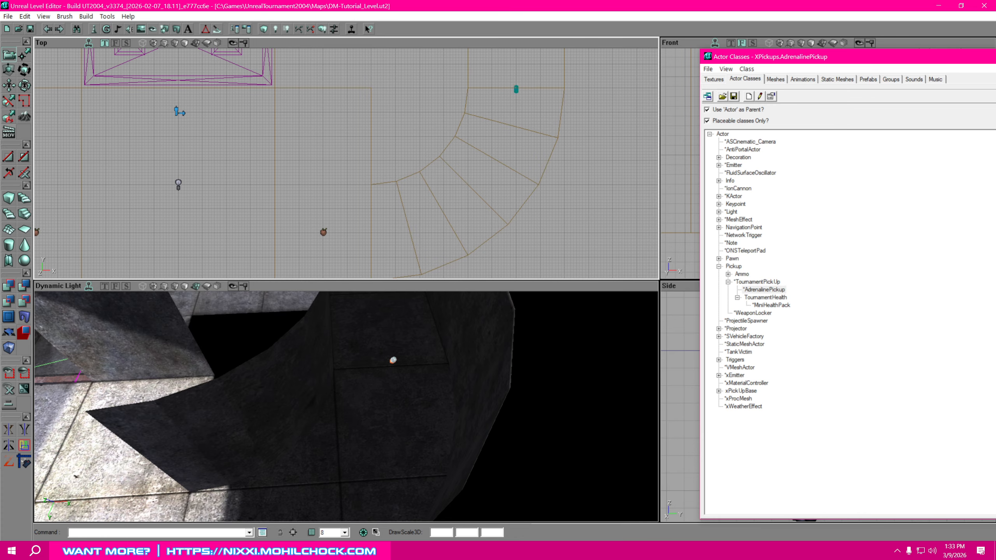
- Duplicate the AdrenalinePickup and place the copy in the second segment of the curved corridor
right_click(515, 85)
click(567, 255)
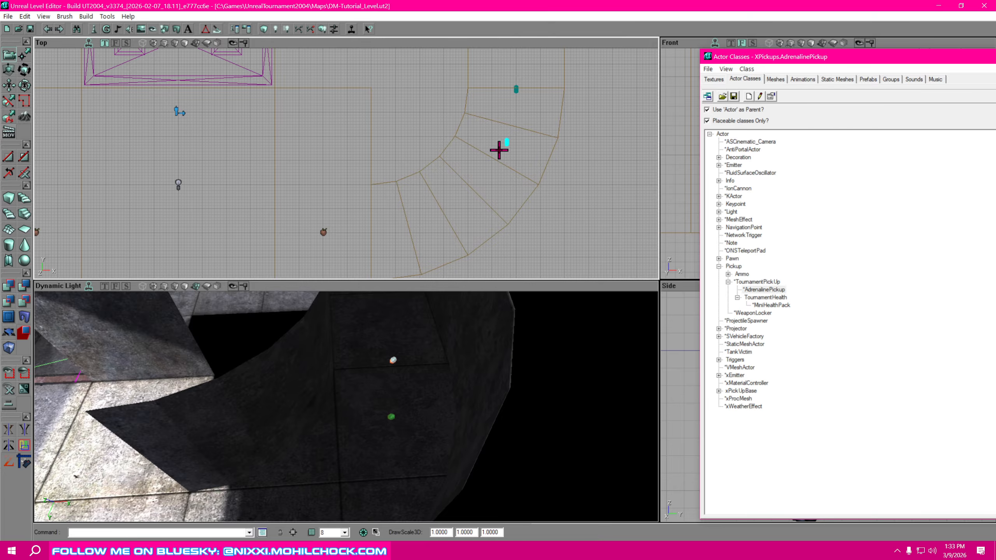
drag(507, 142, 507, 142)
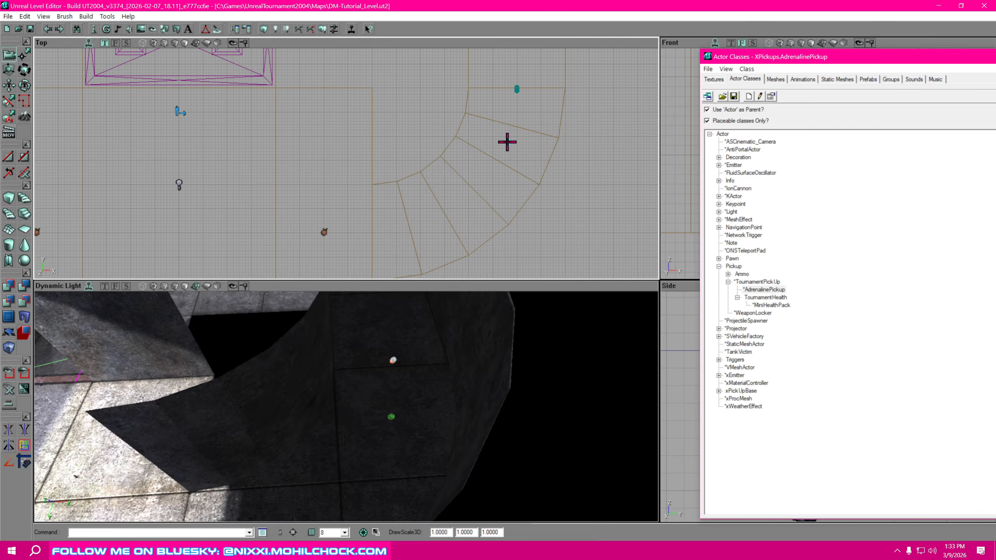
- Duplicate the AdrenalinePickup twice, placing one copy on the edge in the middle of the curve and one in the second-to-last corridor segment
right_click(508, 142)
click(549, 323)
ctrl+drag(497, 173, 527, 170)
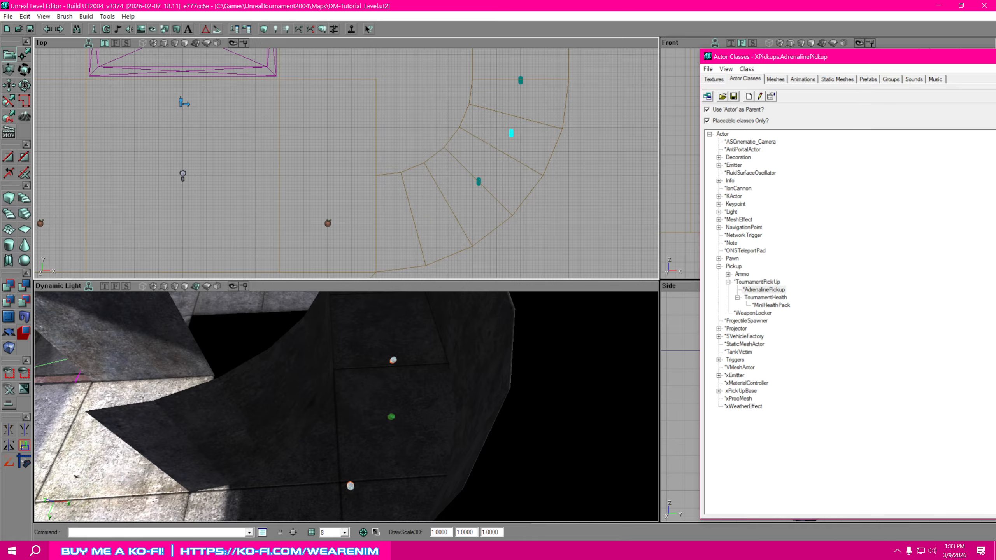
right_click(511, 135)
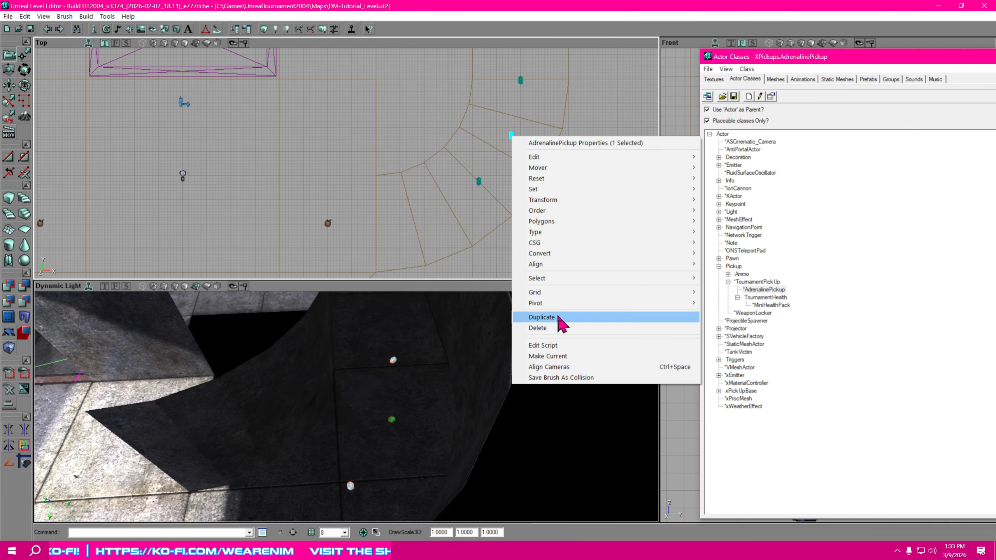
click(562, 317)
ctrl+drag(527, 221, 491, 254)
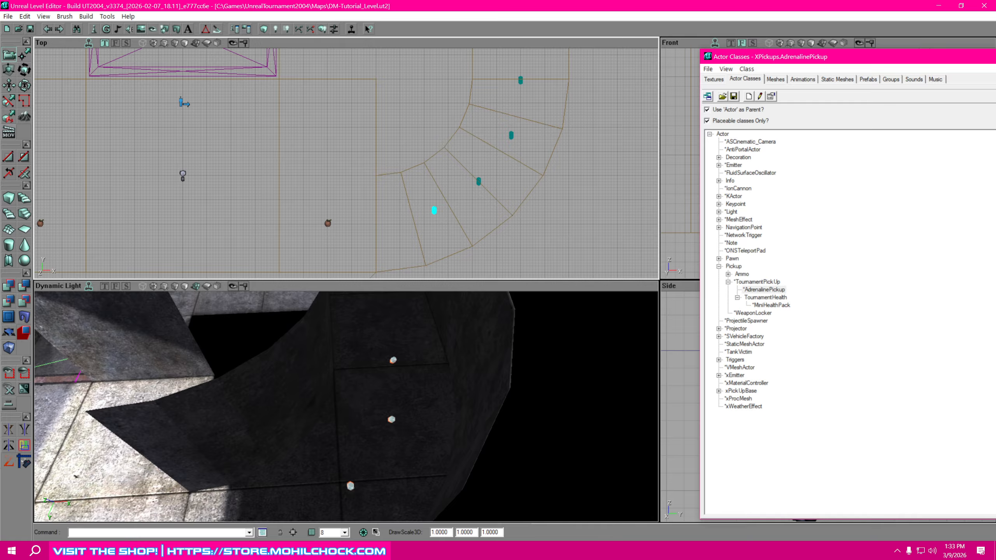
- Duplicate the last AdrenalinePickup and place the copy on the main room's edge, just outside the end of the curved corridor
drag(547, 166, 618, 116)
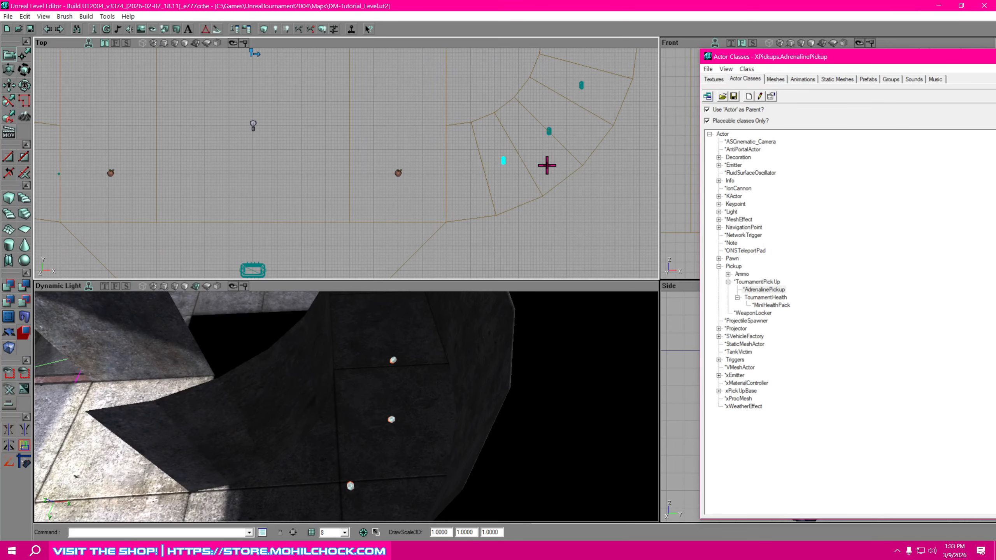
right_click(502, 161)
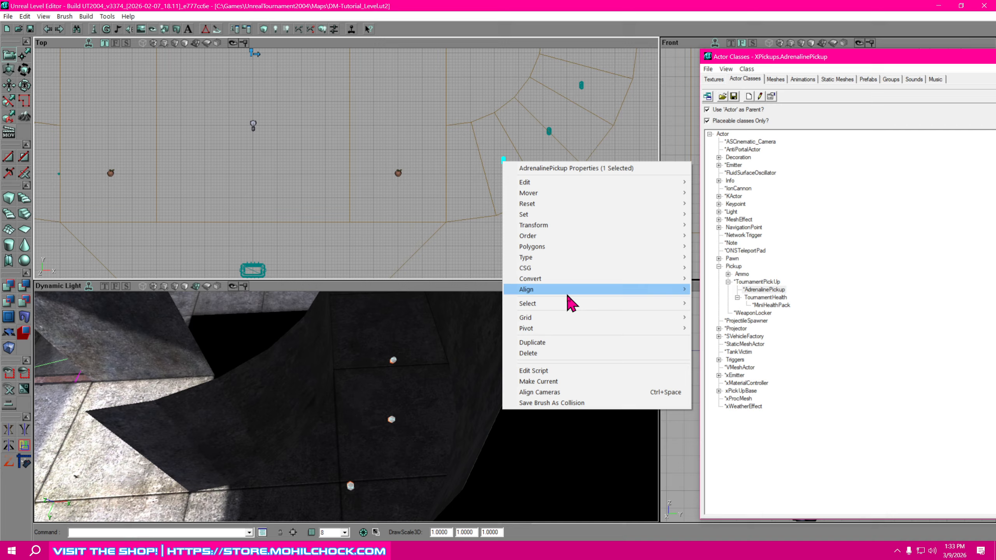
click(558, 343)
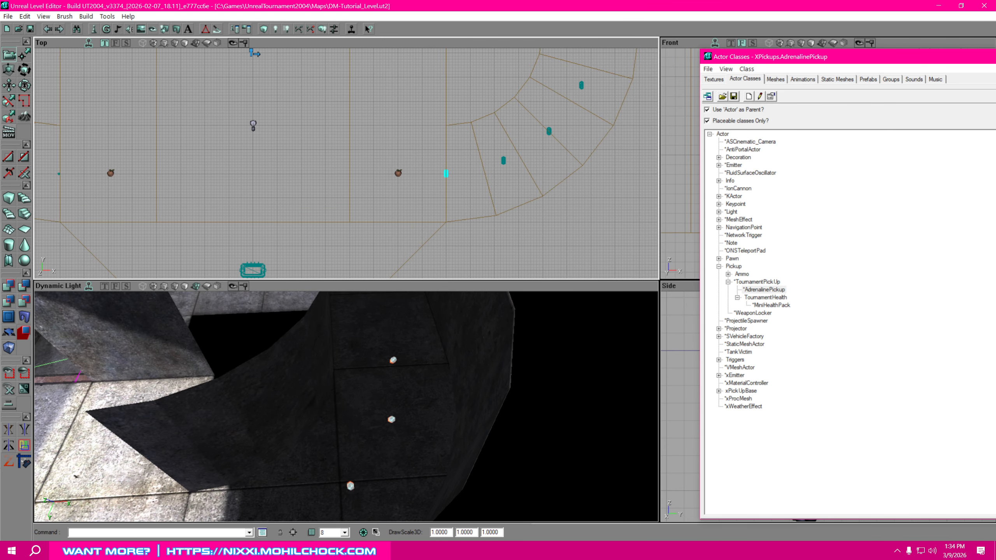
- Add a player start on the floor near the room's inner corner, on the MiniHealthPack corridor side
drag(468, 123, 946, 348)
drag(463, 154, 471, 167)
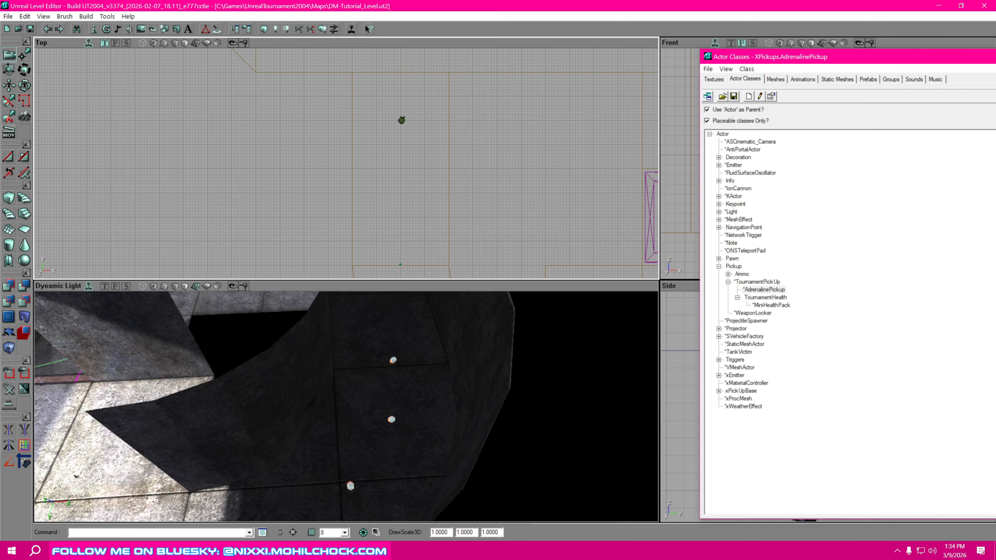
drag(521, 201, 404, 72)
right_drag(422, 473, 408, 424)
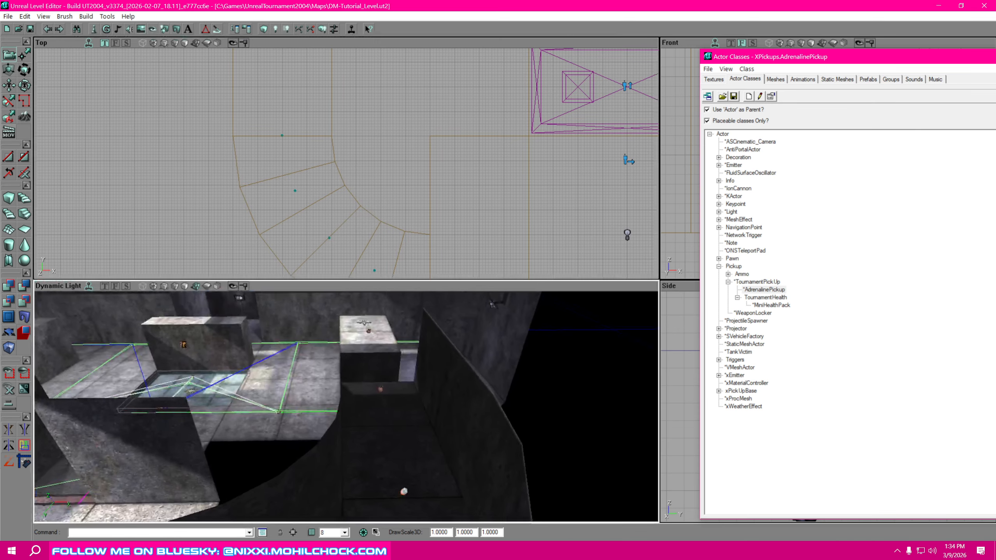
drag(408, 423, 349, 444)
right_click(330, 370)
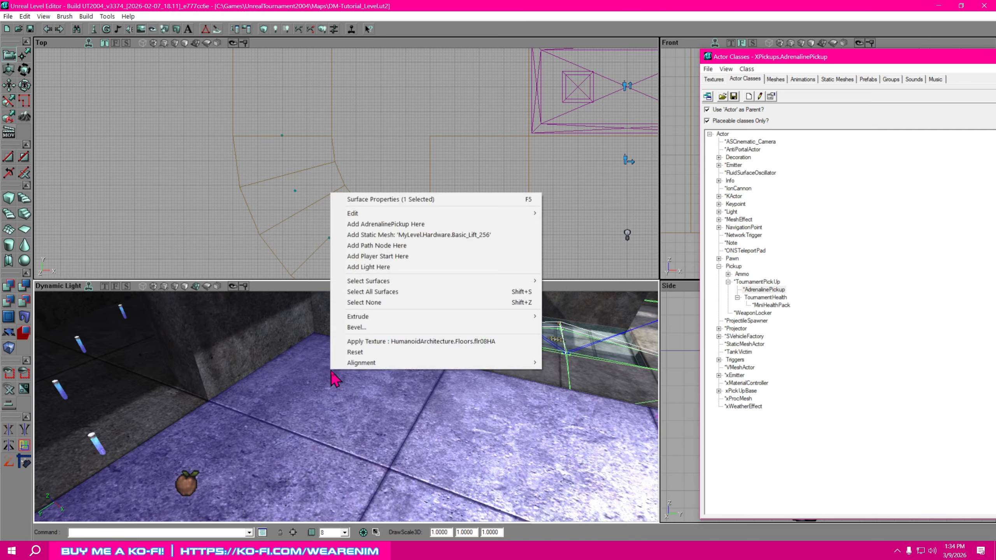
click(405, 258)
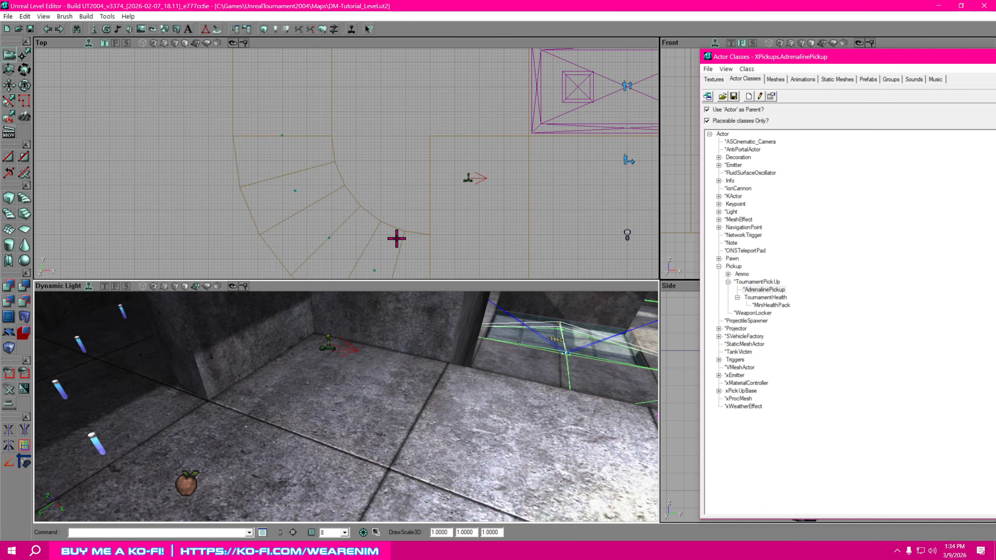
- Rotate the new player start so its arrow points diagonally out of the corner toward the room's centre
drag(475, 229, 441, 226)
scroll(494, 197, up, 3)
drag(511, 214, 424, 208)
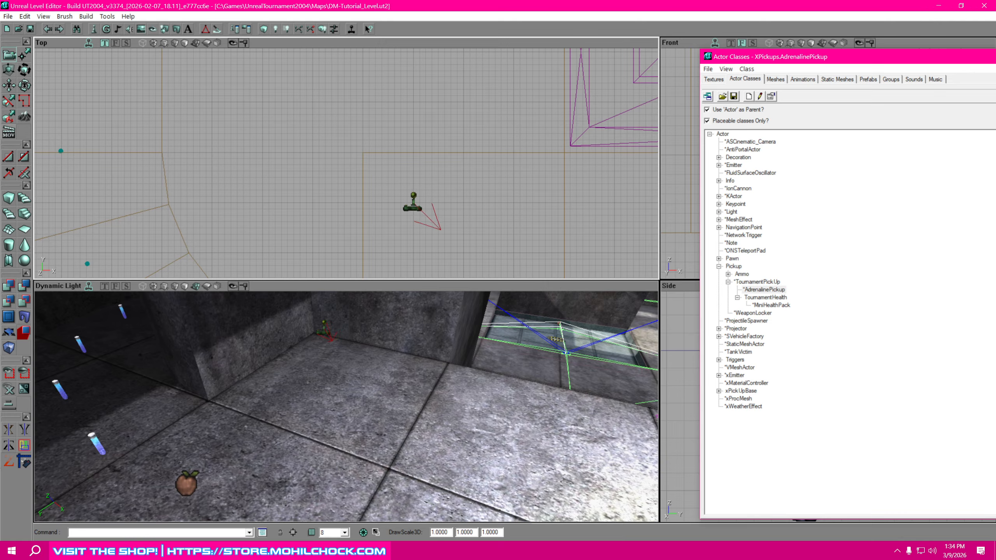
drag(437, 219, 296, 208)
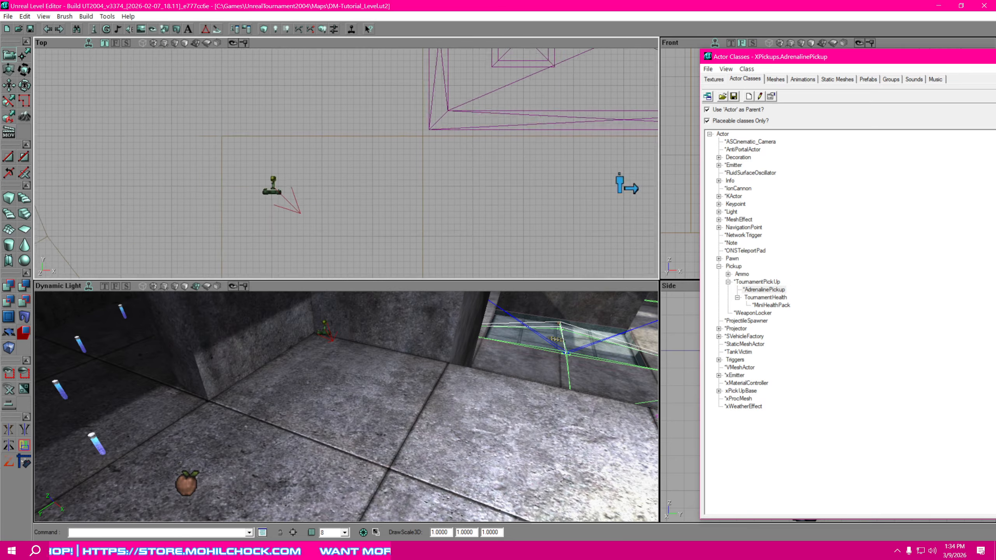
- Duplicate the PlayerStart and place the copy in the mirrored corner, on the AdrenalinePickup corridor side
scroll(485, 231, down, 5)
drag(485, 232, 425, 239)
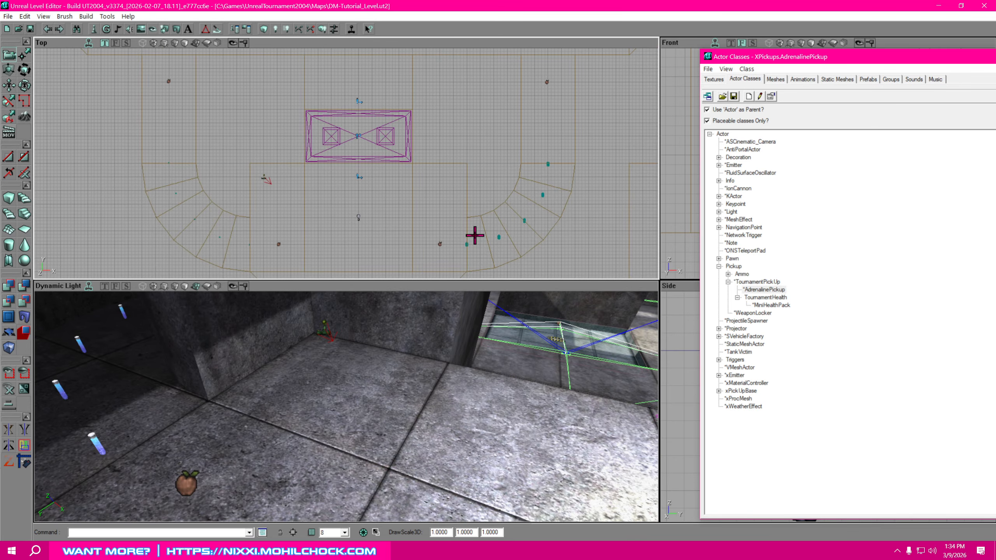
right_click(264, 179)
mouse_move(327, 244)
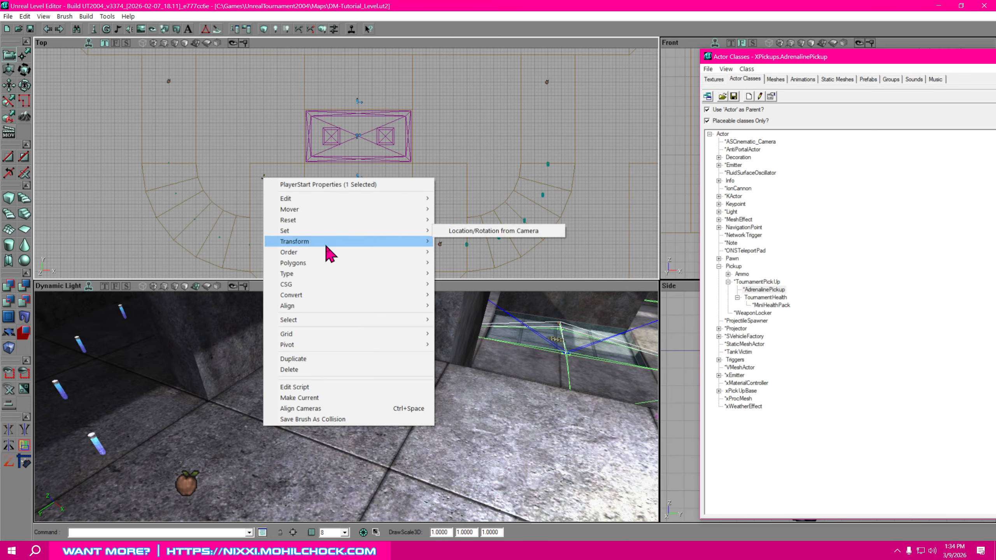
click(319, 358)
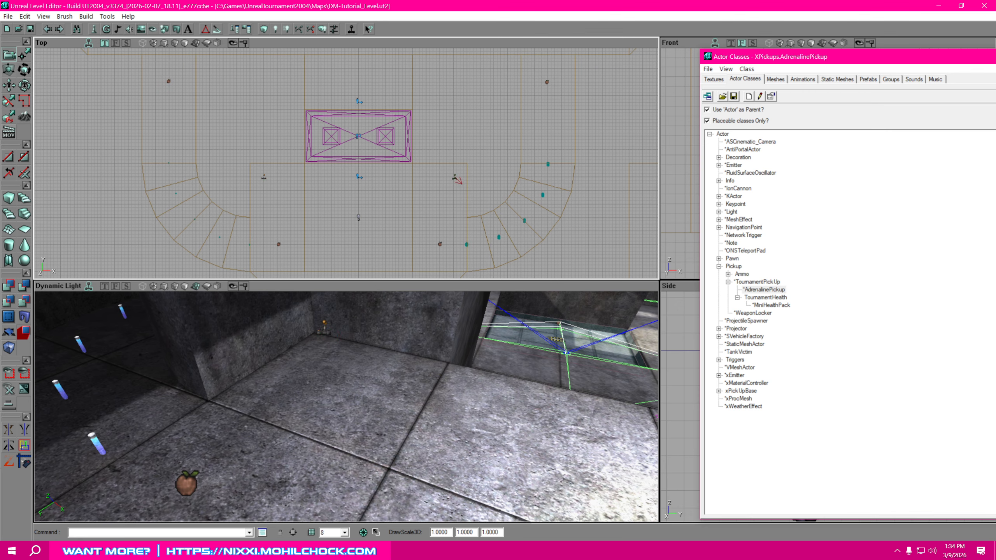
scroll(442, 198, up, 5)
drag(442, 198, 149, 175)
scroll(463, 212, up, 1)
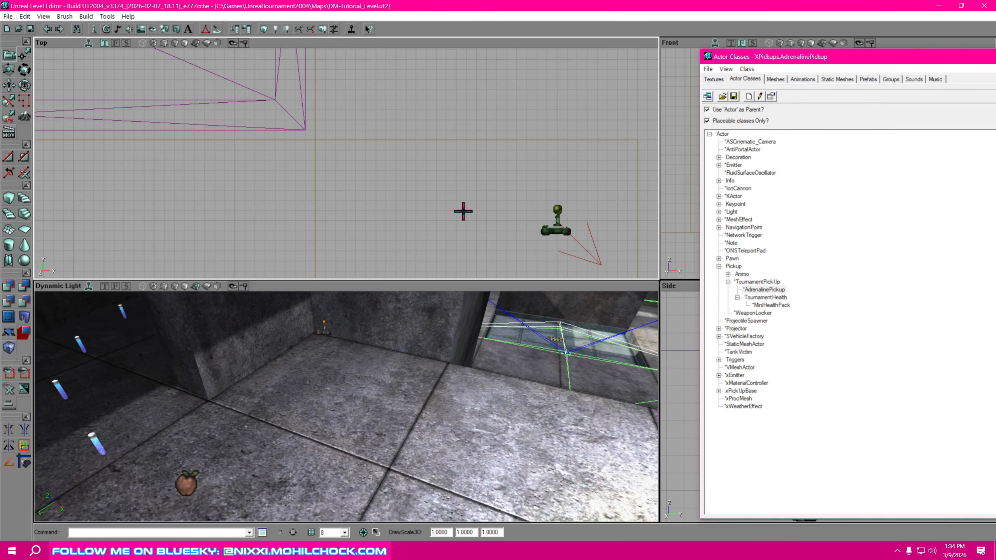
- Rotate the PlayerStart copy to face diagonally toward the room's centre and nudge it slightly within its corner
drag(463, 212, 349, 165)
ctrl+right_drag(488, 216, 406, 225)
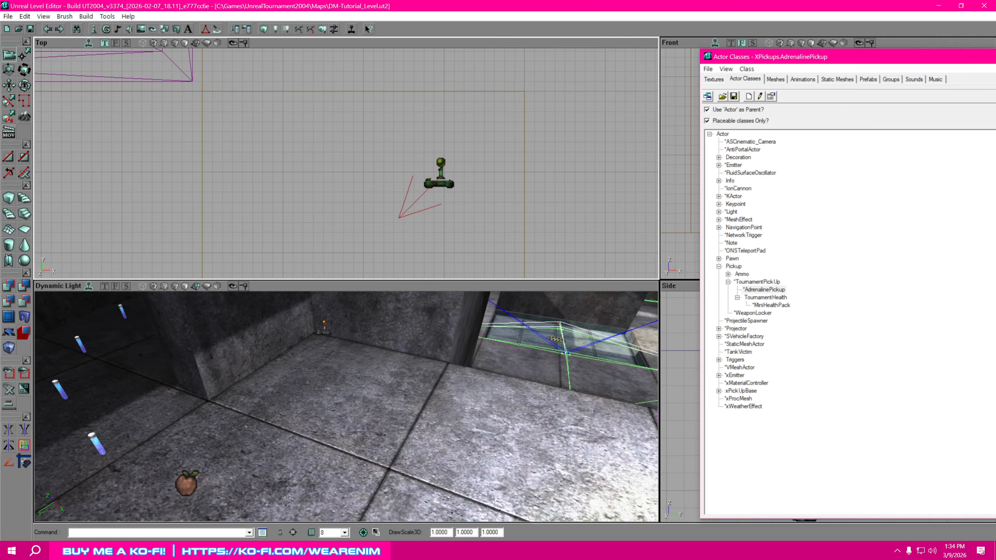
ctrl+drag(449, 188, 452, 185)
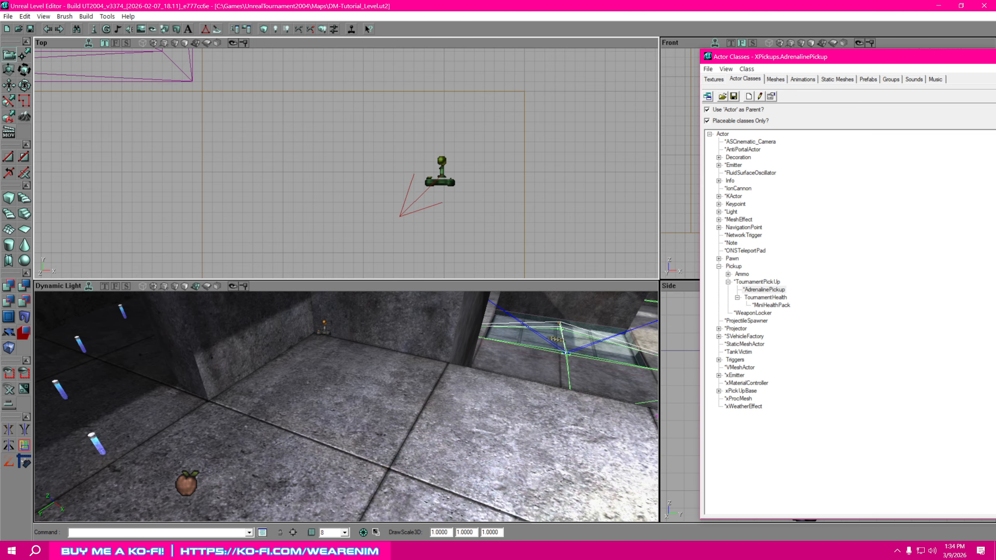
click(477, 238)
- Move the actor class browser off the viewports and rebuild the whole level
drag(478, 238, 478, 300)
right_drag(481, 469, 541, 436)
drag(541, 435, 502, 499)
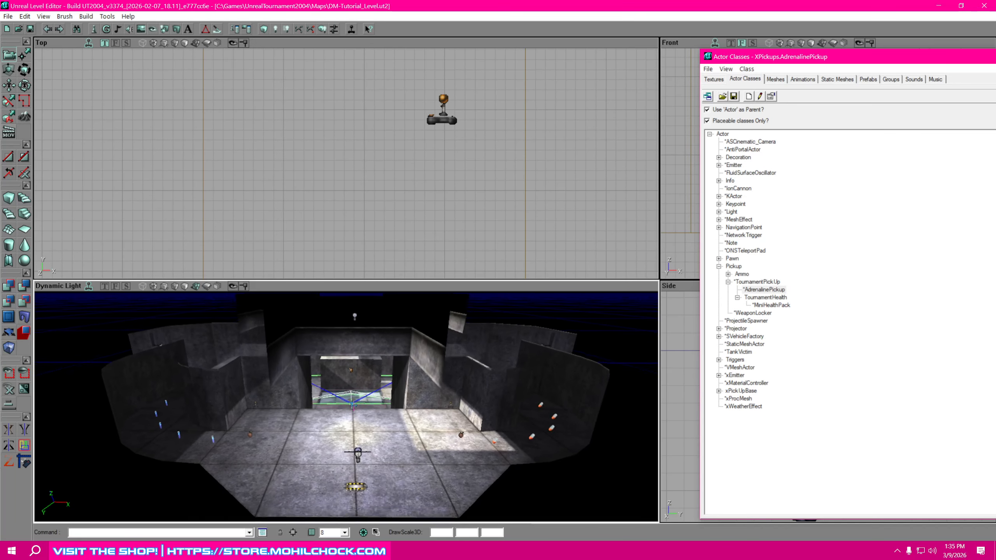
mouse_move(502, 498)
right_down()
mouse_move(502, 459)
mouse_move(501, 510)
right_up()
drag(502, 510, 502, 371)
drag(901, 56, 995, 59)
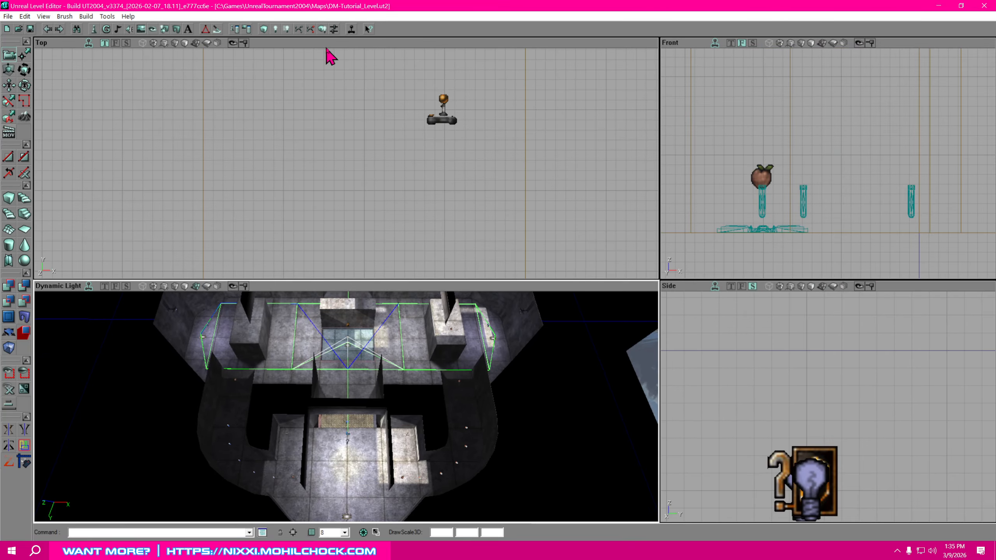
click(322, 29)
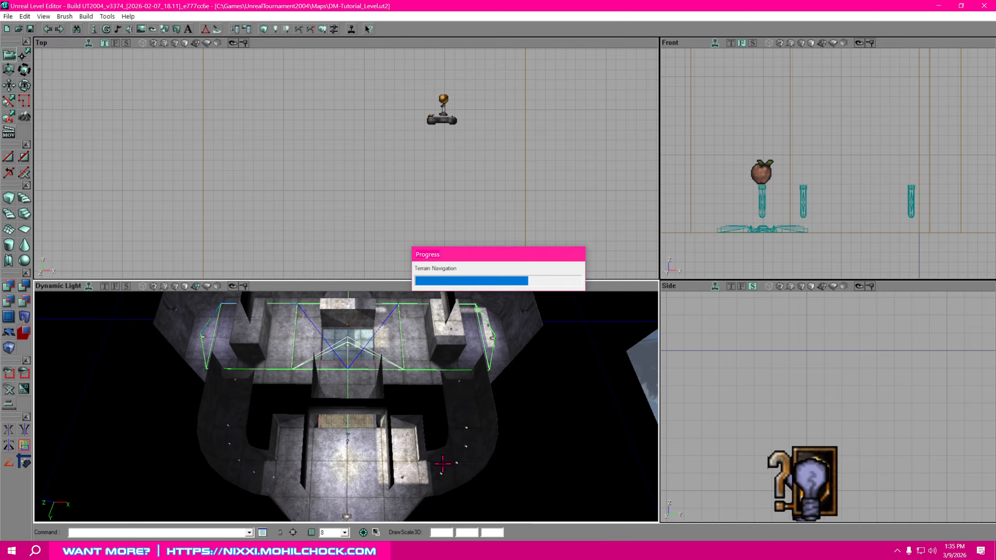
- Add a path node on top of the raised block that holds the cross-shaped pickup base
drag(443, 464, 526, 445)
right_drag(525, 445, 486, 400)
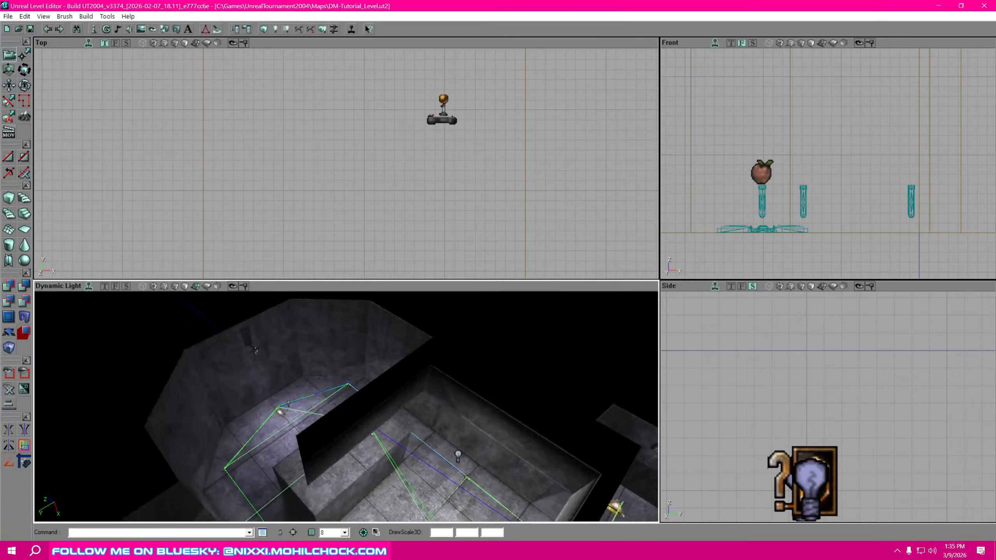
drag(486, 400, 486, 373)
right_drag(487, 373, 602, 353)
drag(602, 353, 278, 310)
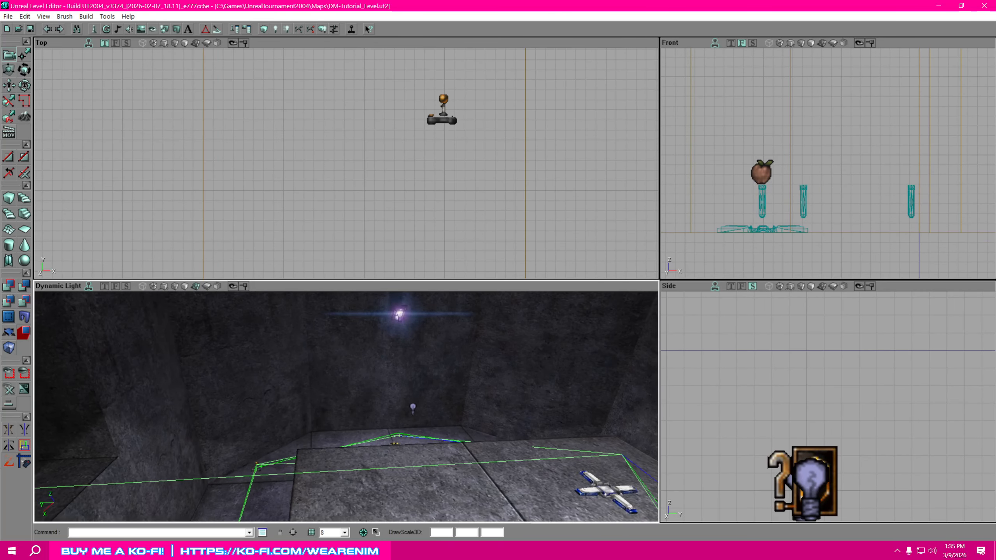
right_drag(278, 310, 291, 353)
drag(394, 392, 390, 377)
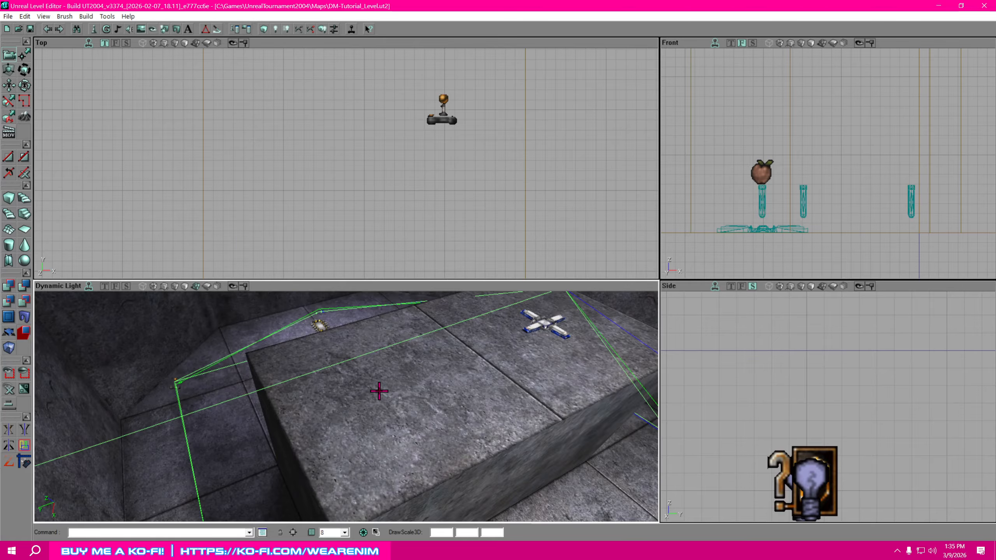
right_click(388, 386)
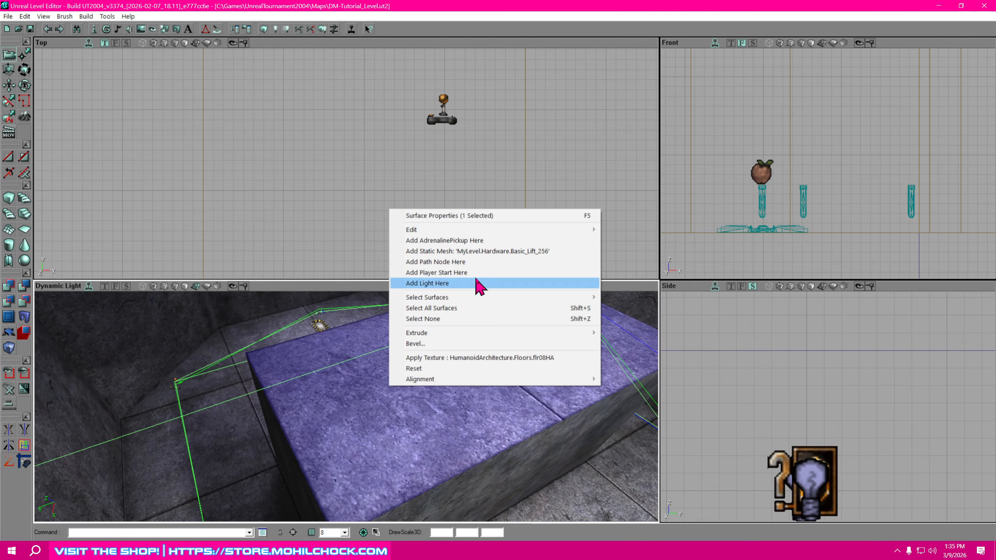
click(479, 262)
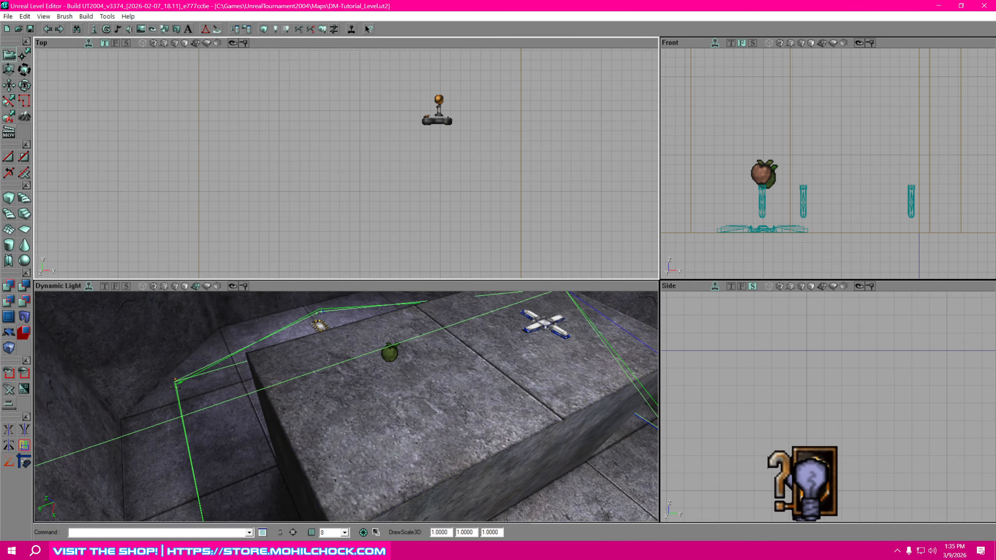
- Rebuild the whole level with the new path node on the raised block
scroll(463, 202, down, 4)
drag(465, 206, 388, 212)
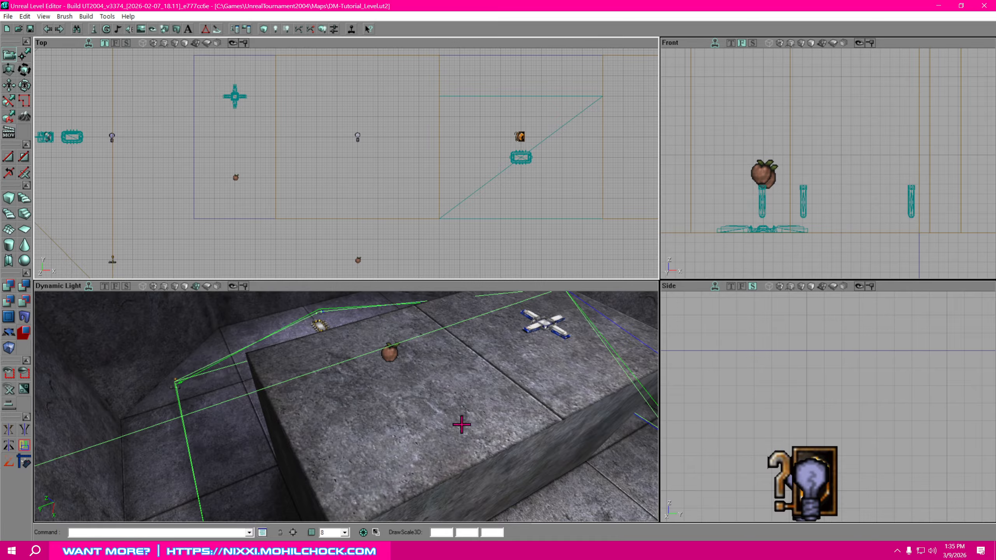
mouse_move(461, 425)
right_down()
mouse_move(588, 376)
mouse_move(514, 374)
mouse_move(534, 391)
mouse_move(455, 384)
mouse_move(588, 387)
mouse_move(537, 382)
mouse_move(535, 363)
mouse_move(459, 415)
right_up()
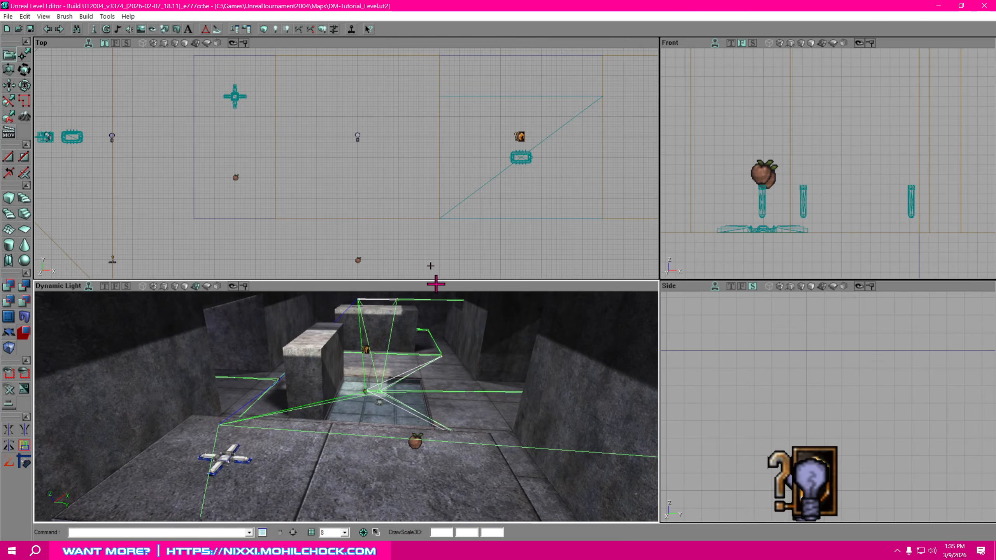
click(321, 29)
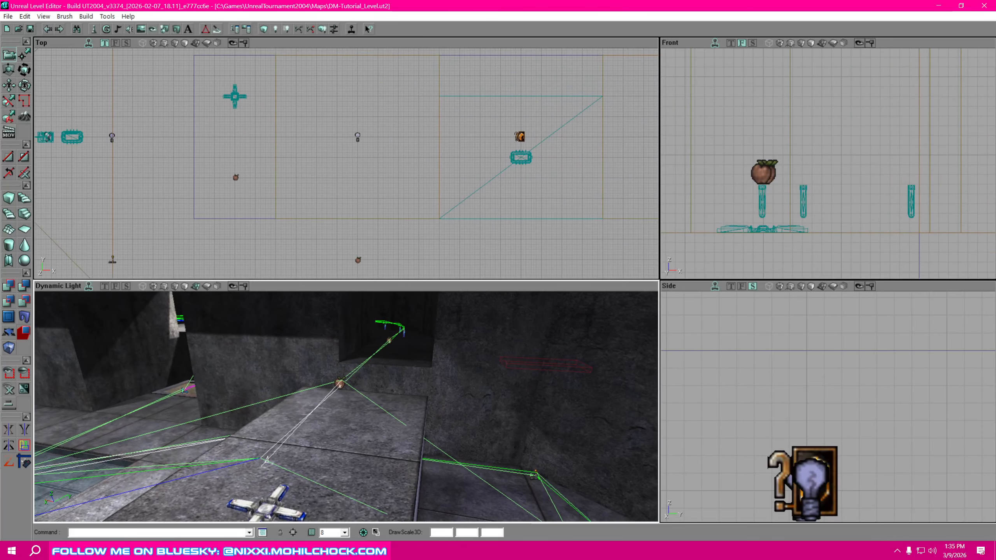
- Examine the bot path connections over the raised blocks, through the wall opening and along the corridors in the 3D view
right_drag(346, 407, 243, 399)
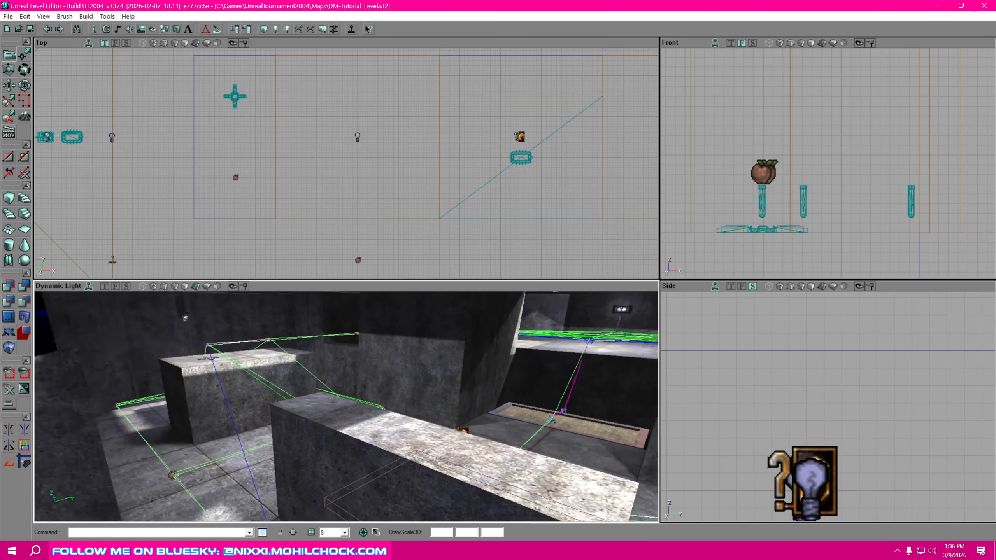
mouse_move(346, 406)
right_down()
mouse_move(251, 401)
mouse_move(232, 412)
right_up()
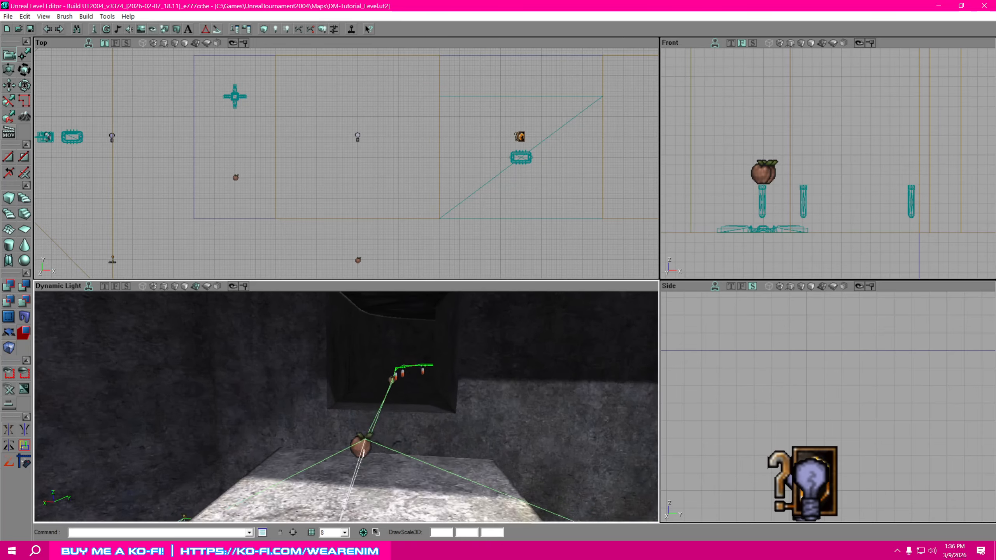
drag(346, 406, 381, 338)
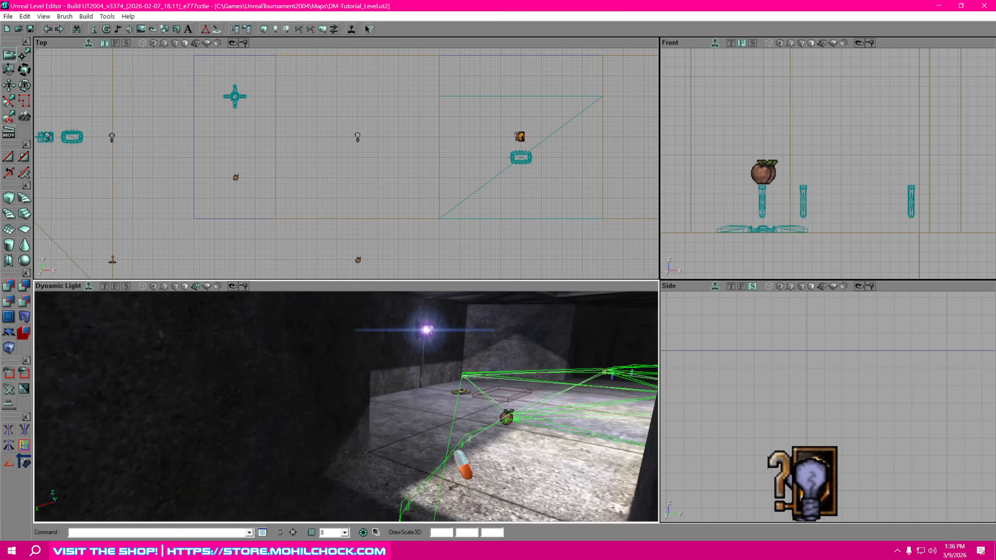
right_drag(383, 436, 329, 459)
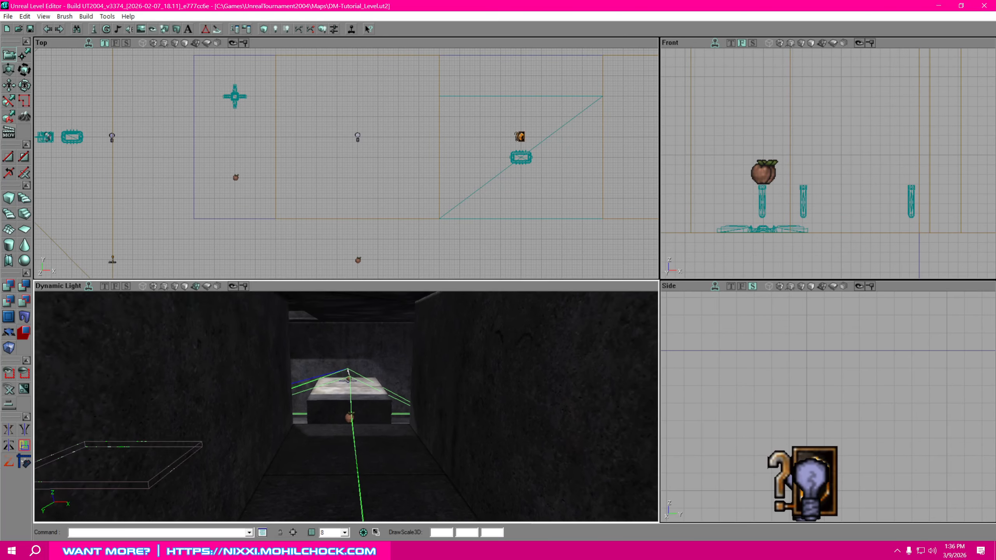
right_drag(347, 407, 338, 353)
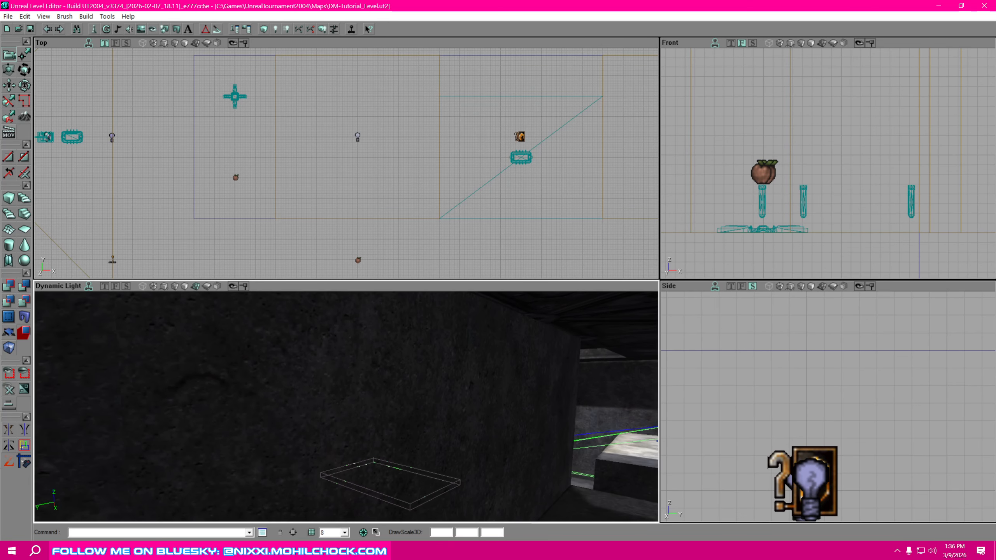
drag(338, 354, 447, 435)
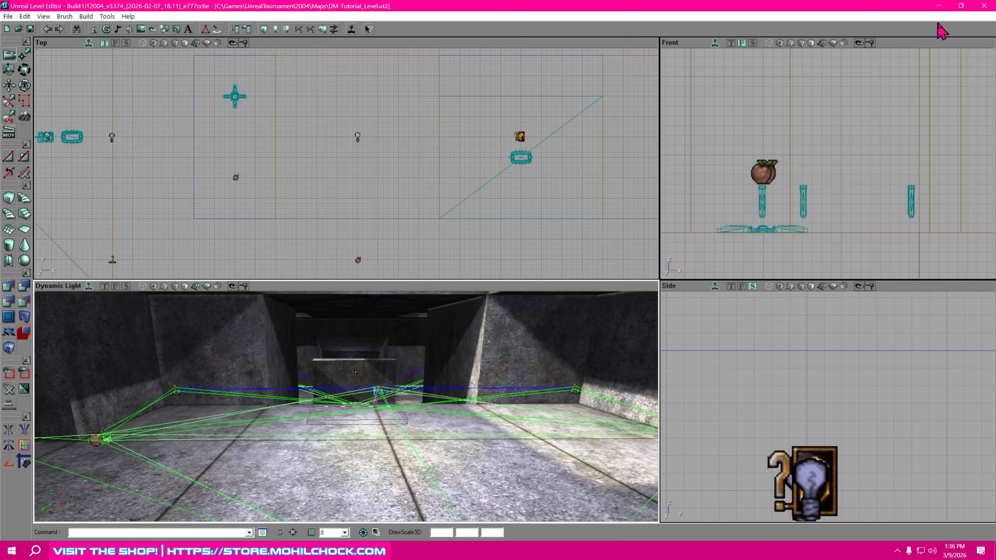
- Close the level editor and set up an Instant Action DeathMatch game on DM-Tutorial_Level in Unreal Tournament 2004
click(984, 6)
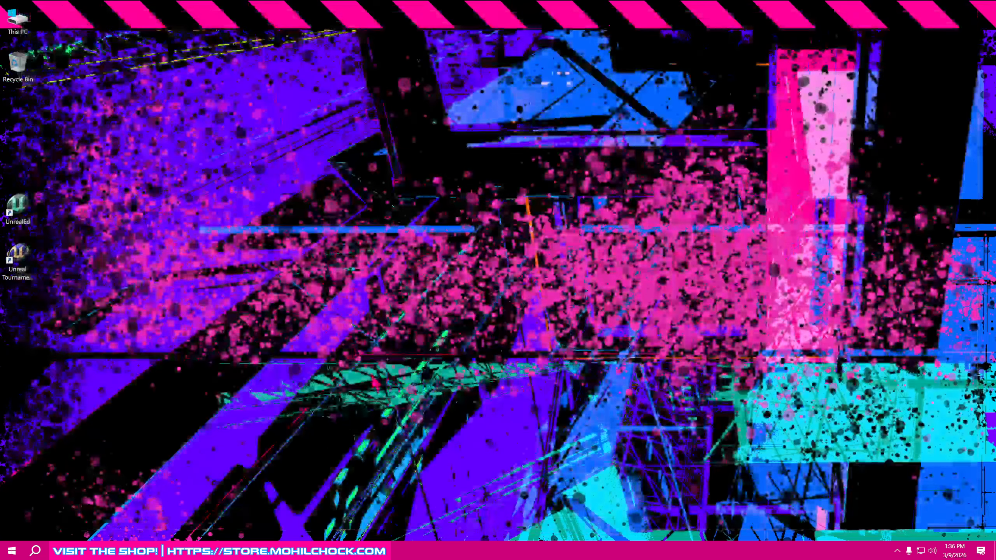
click(17, 258)
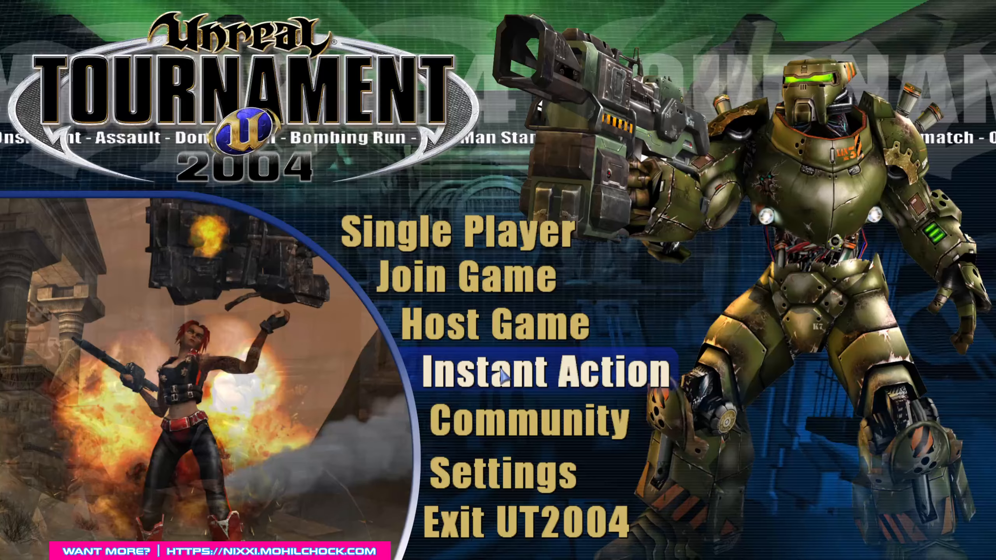
click(500, 371)
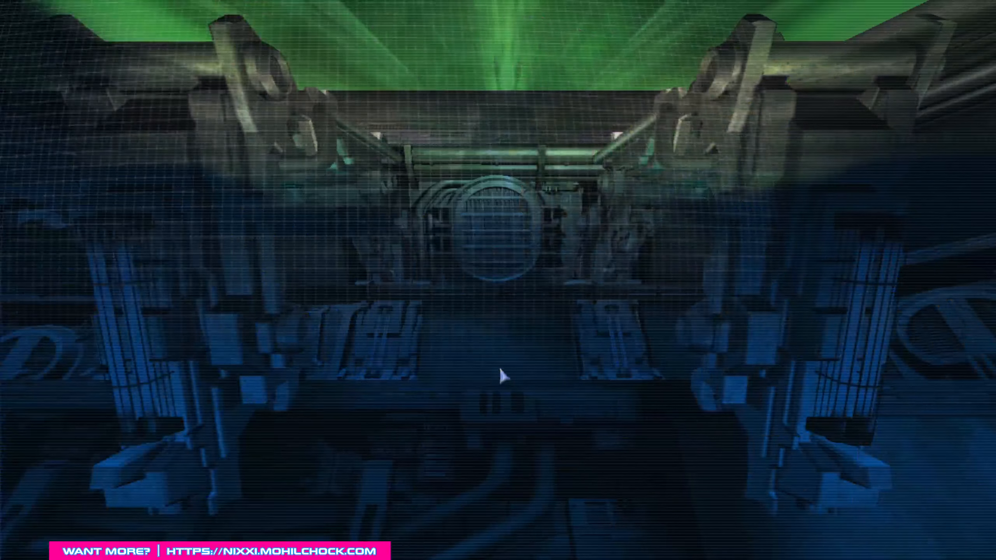
click(280, 146)
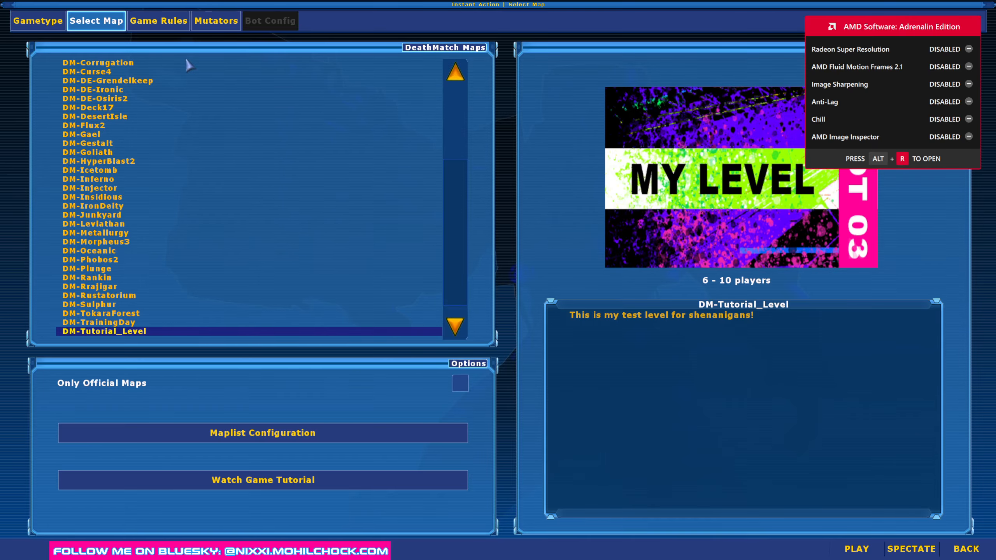
- Set the bot skill to Experienced in the game rules and start the match as a spectator
click(165, 27)
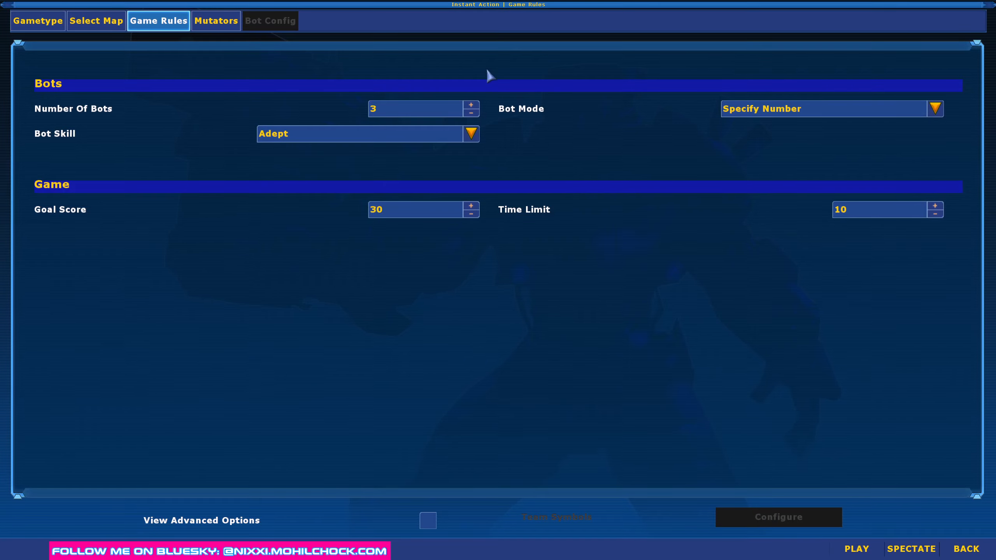
click(470, 133)
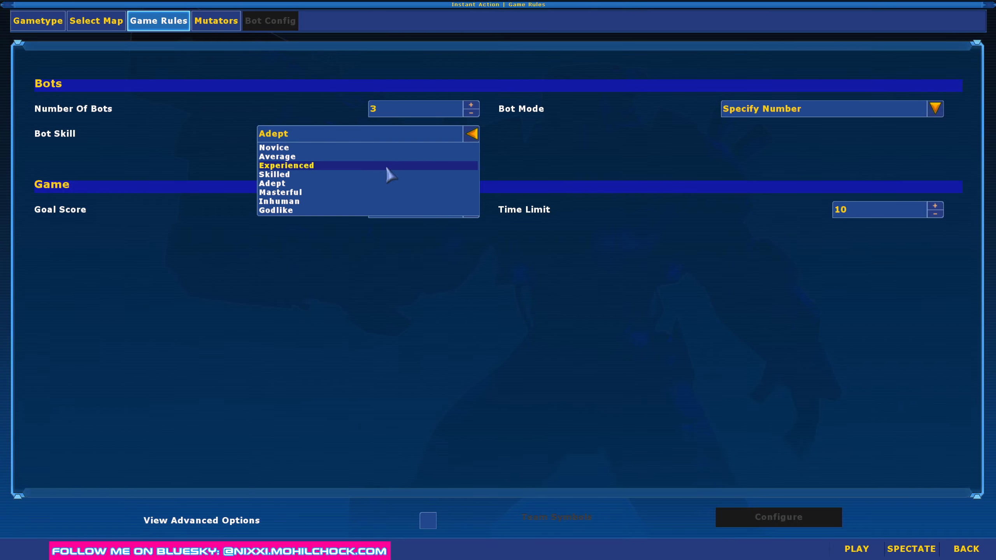
click(288, 166)
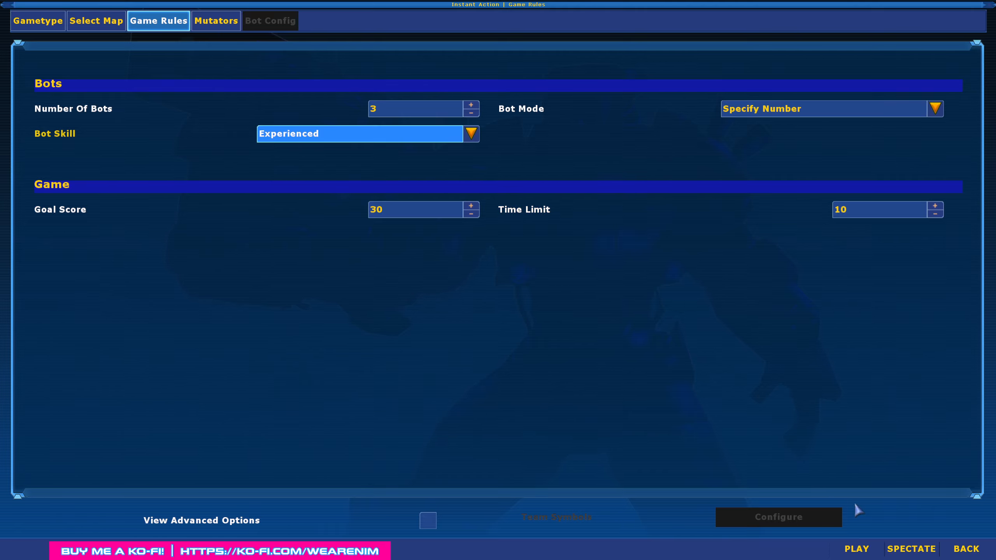
click(910, 550)
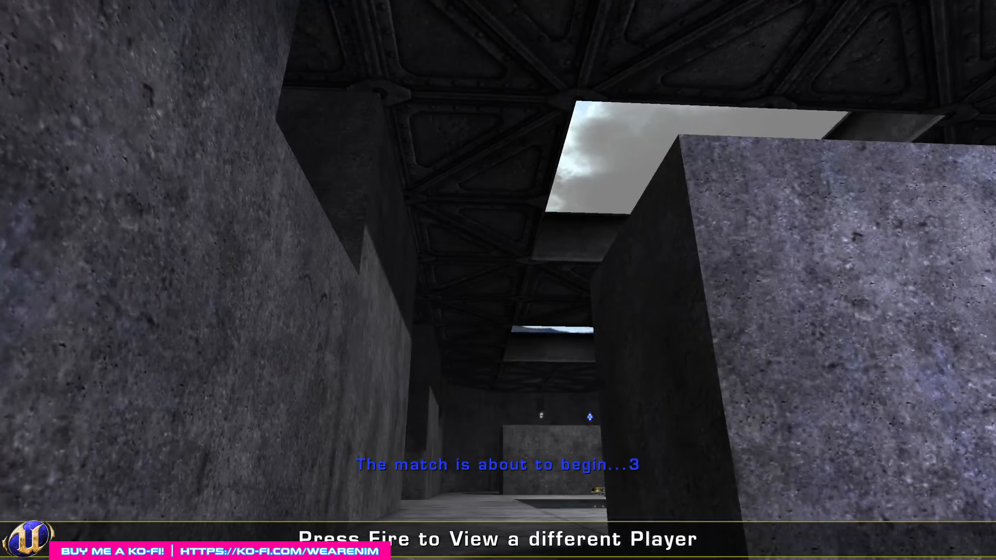
- Examine how the bots move and fight around the raised blocks, pool, ramp and wall openings by flying through the arena
key(w)
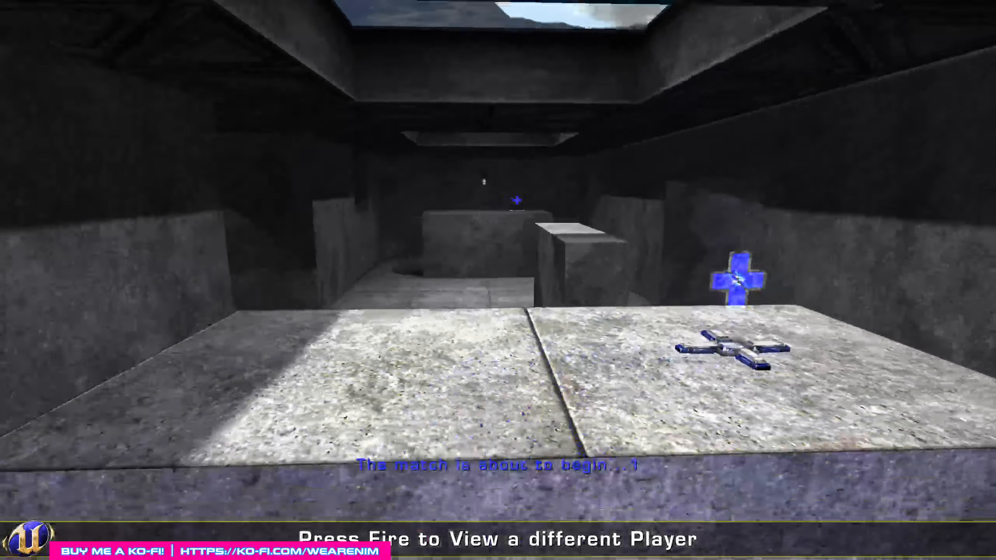
key(d)
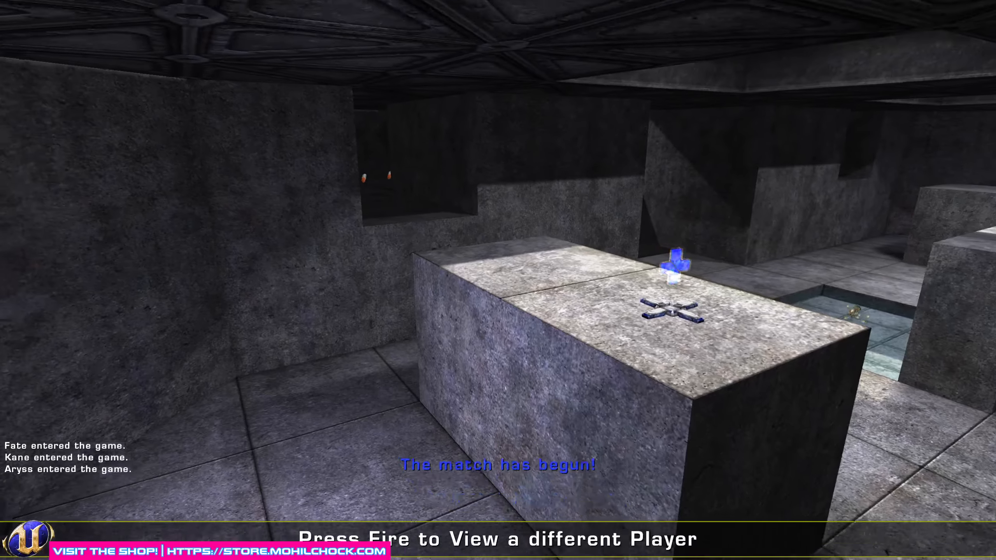
key(w)
key(d)
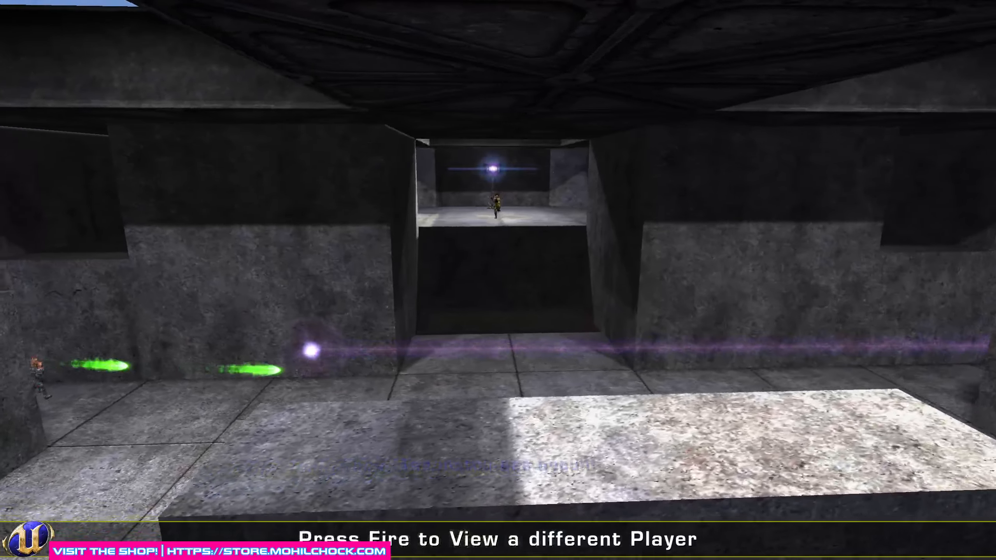
key(d)
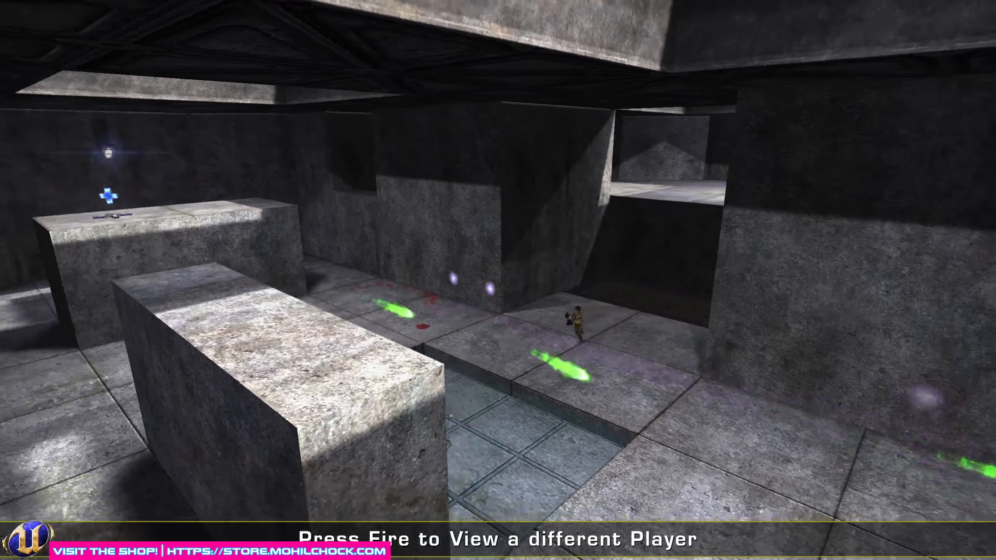
key(d)
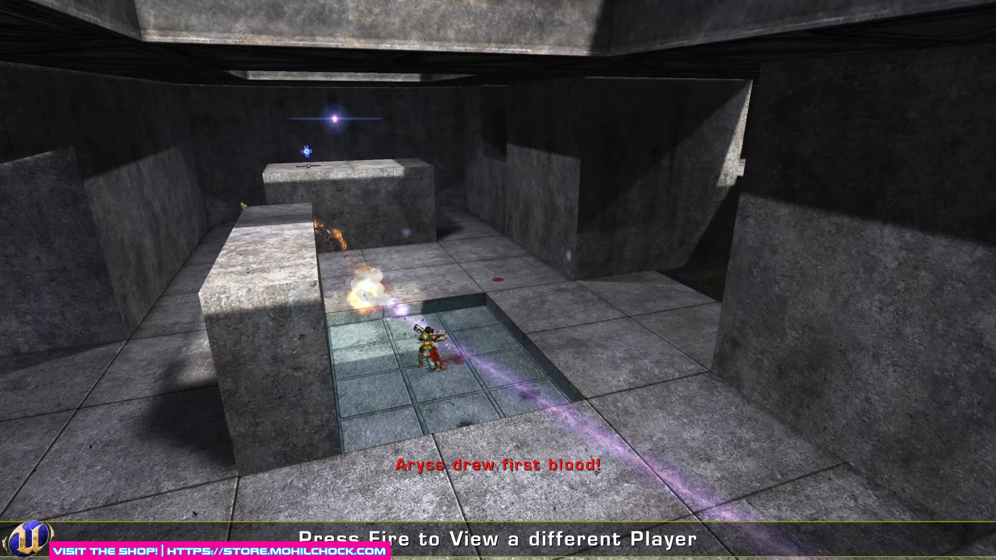
key(a)
key(a)
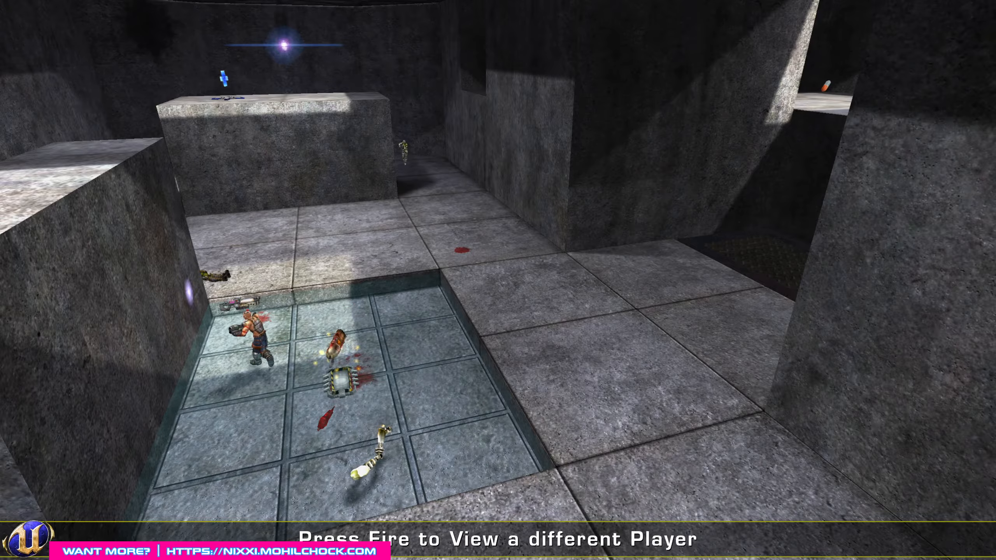
key(a)
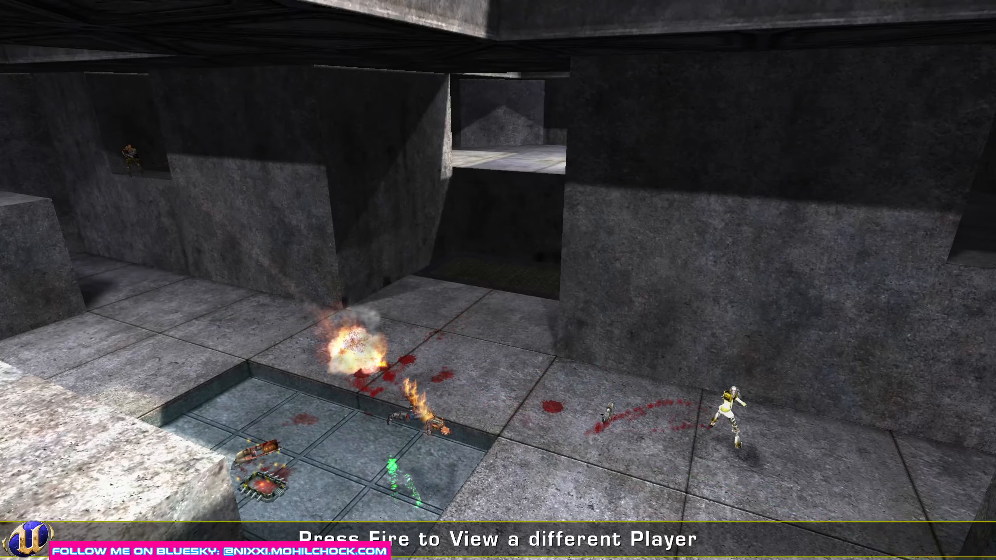
key(d)
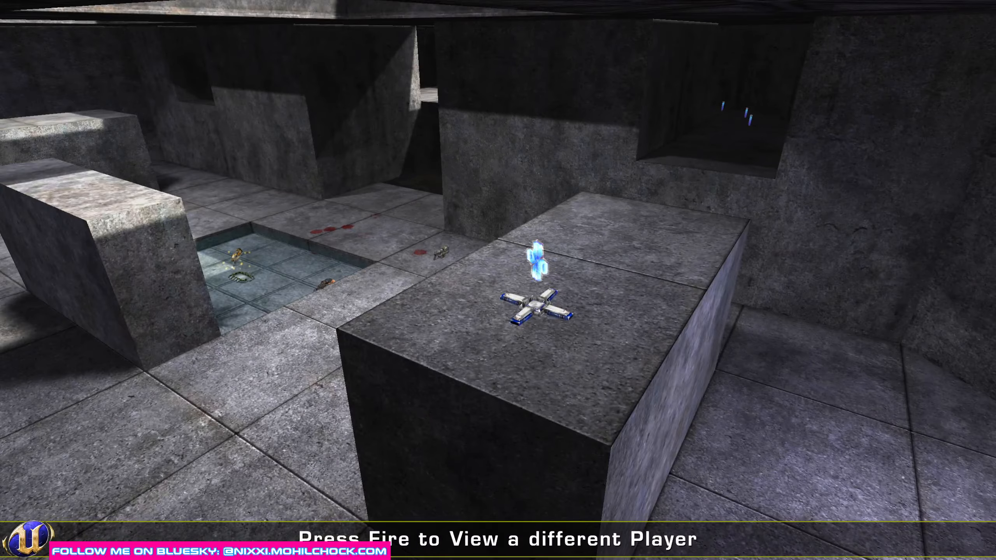
key(a)
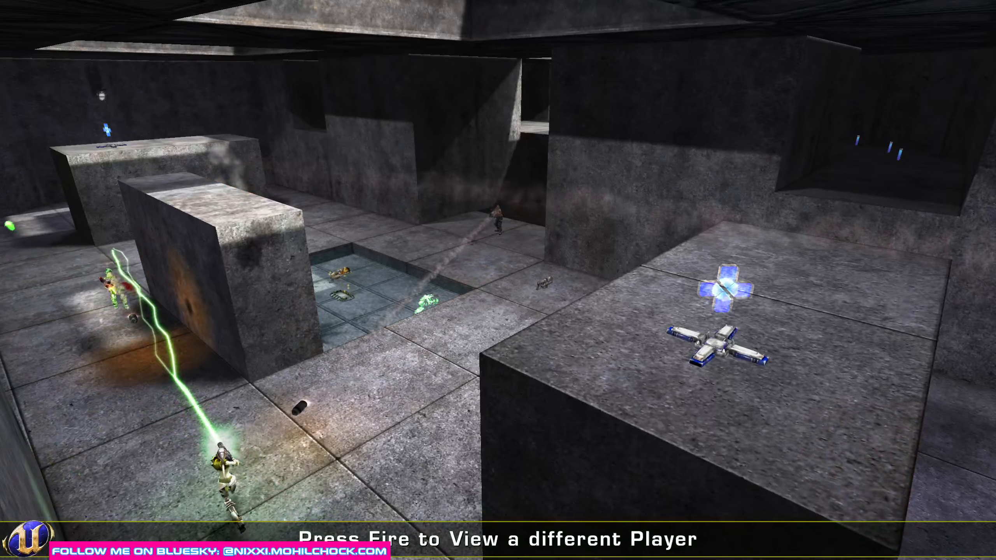
key(d)
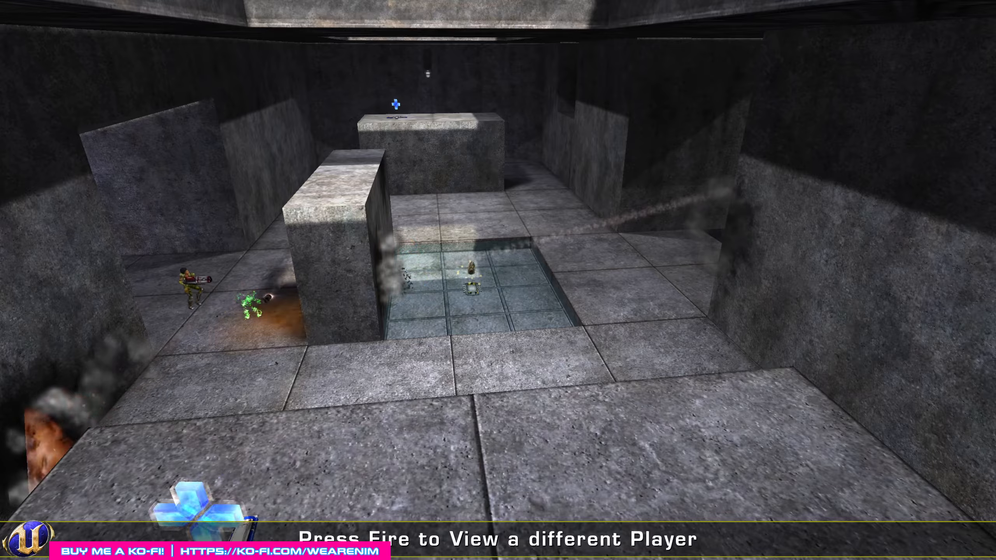
key(w)
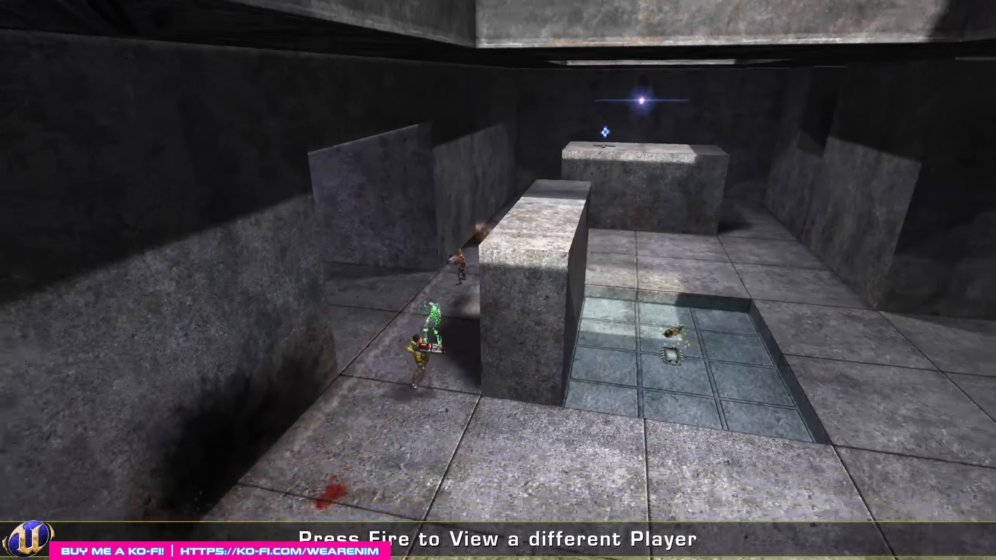
key(w)
key(a)
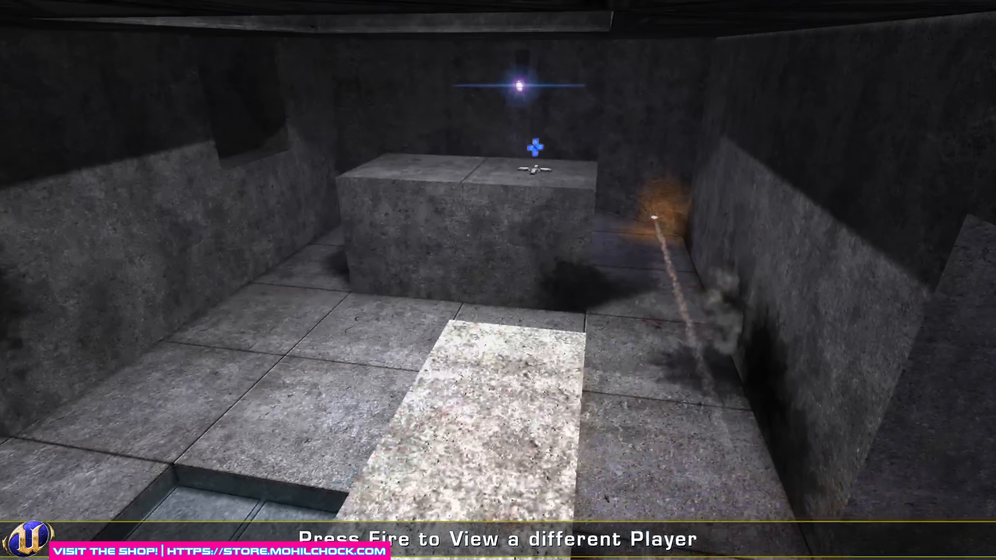
key(d)
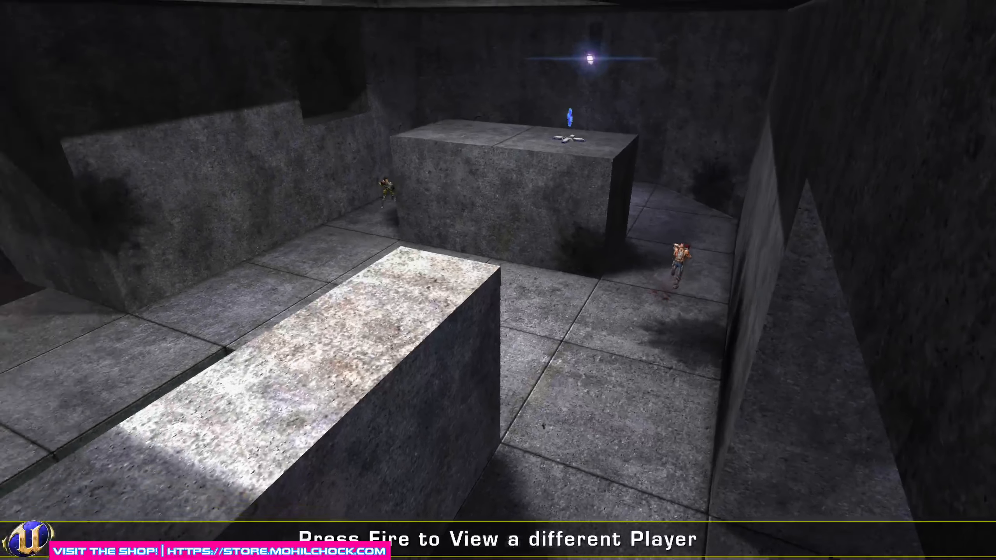
key(a)
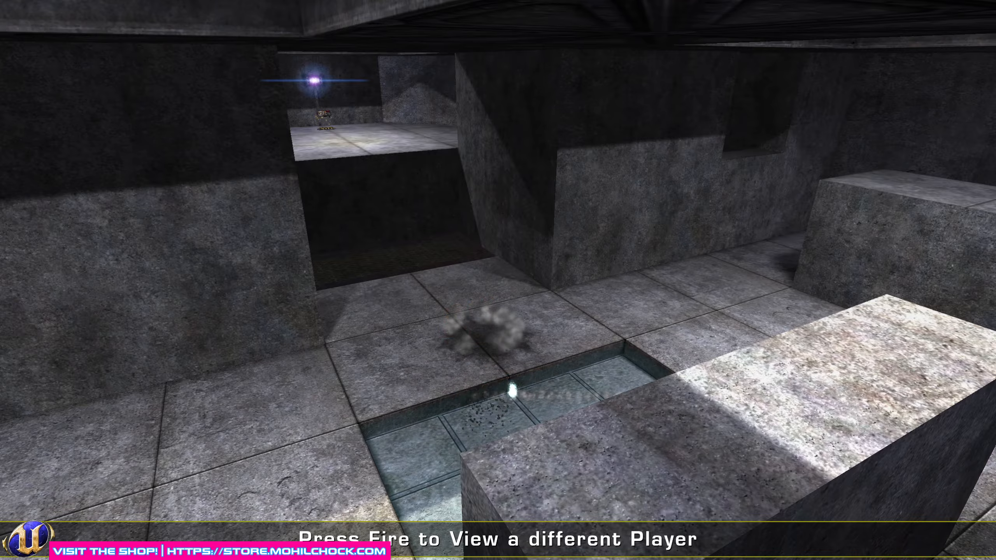
key(a)
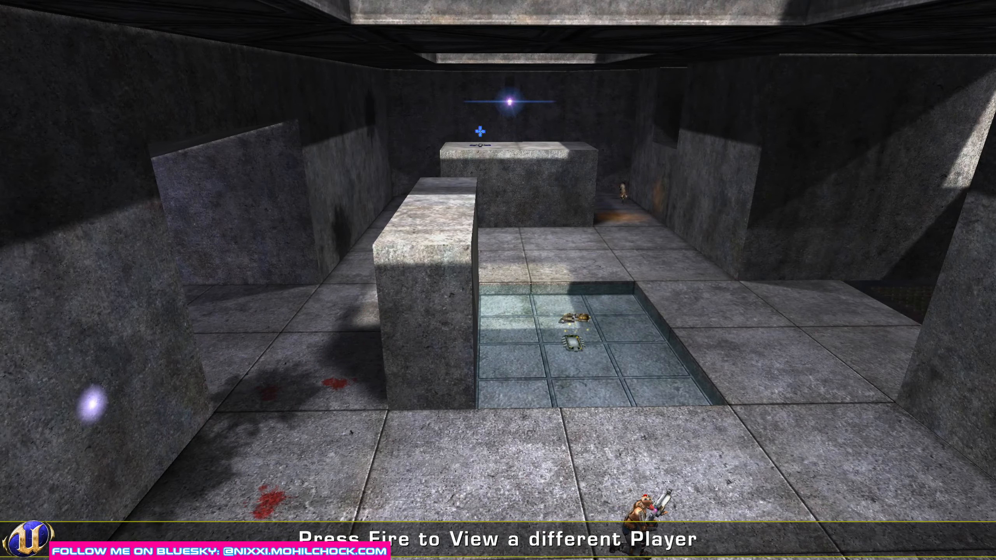
- Exit the spectated match and quit the game
key(Escape)
click(369, 417)
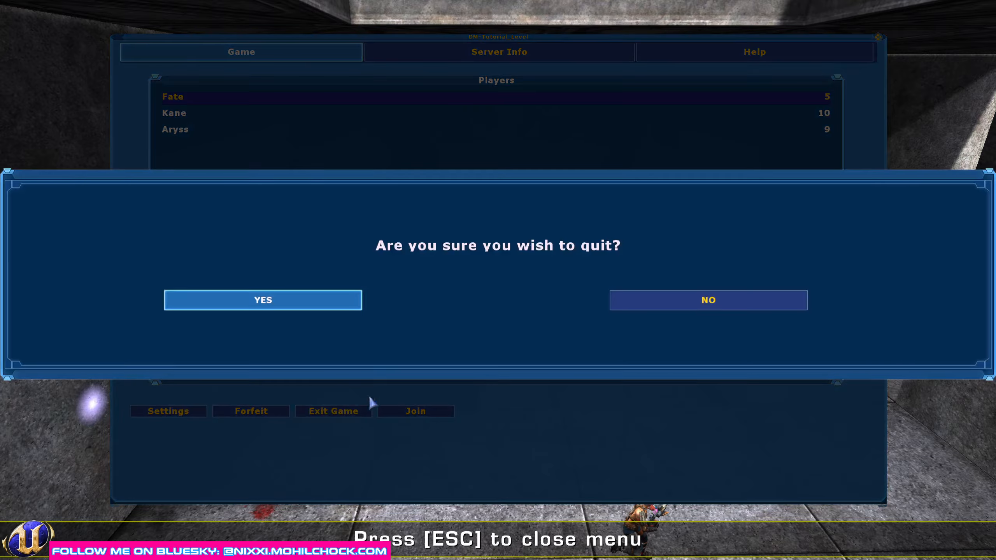
click(314, 303)
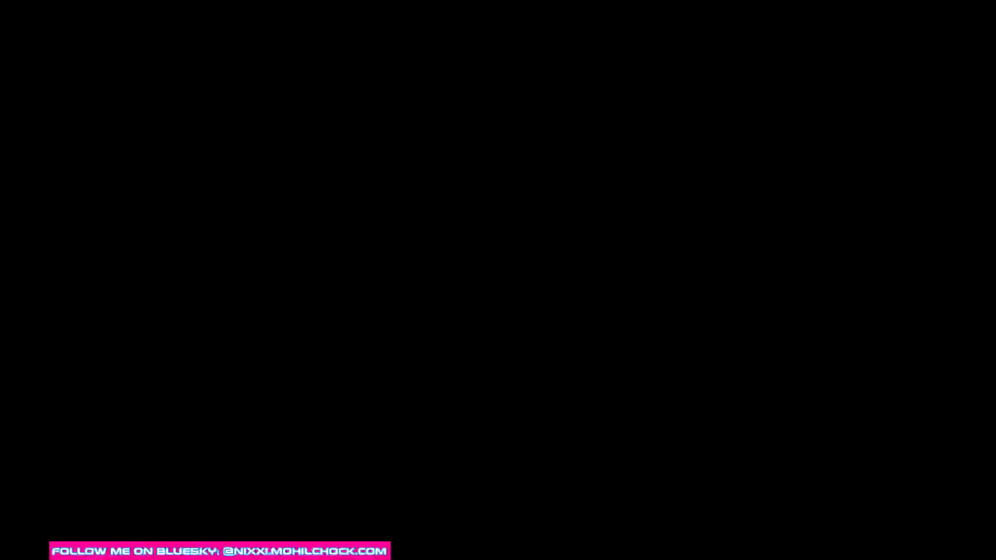